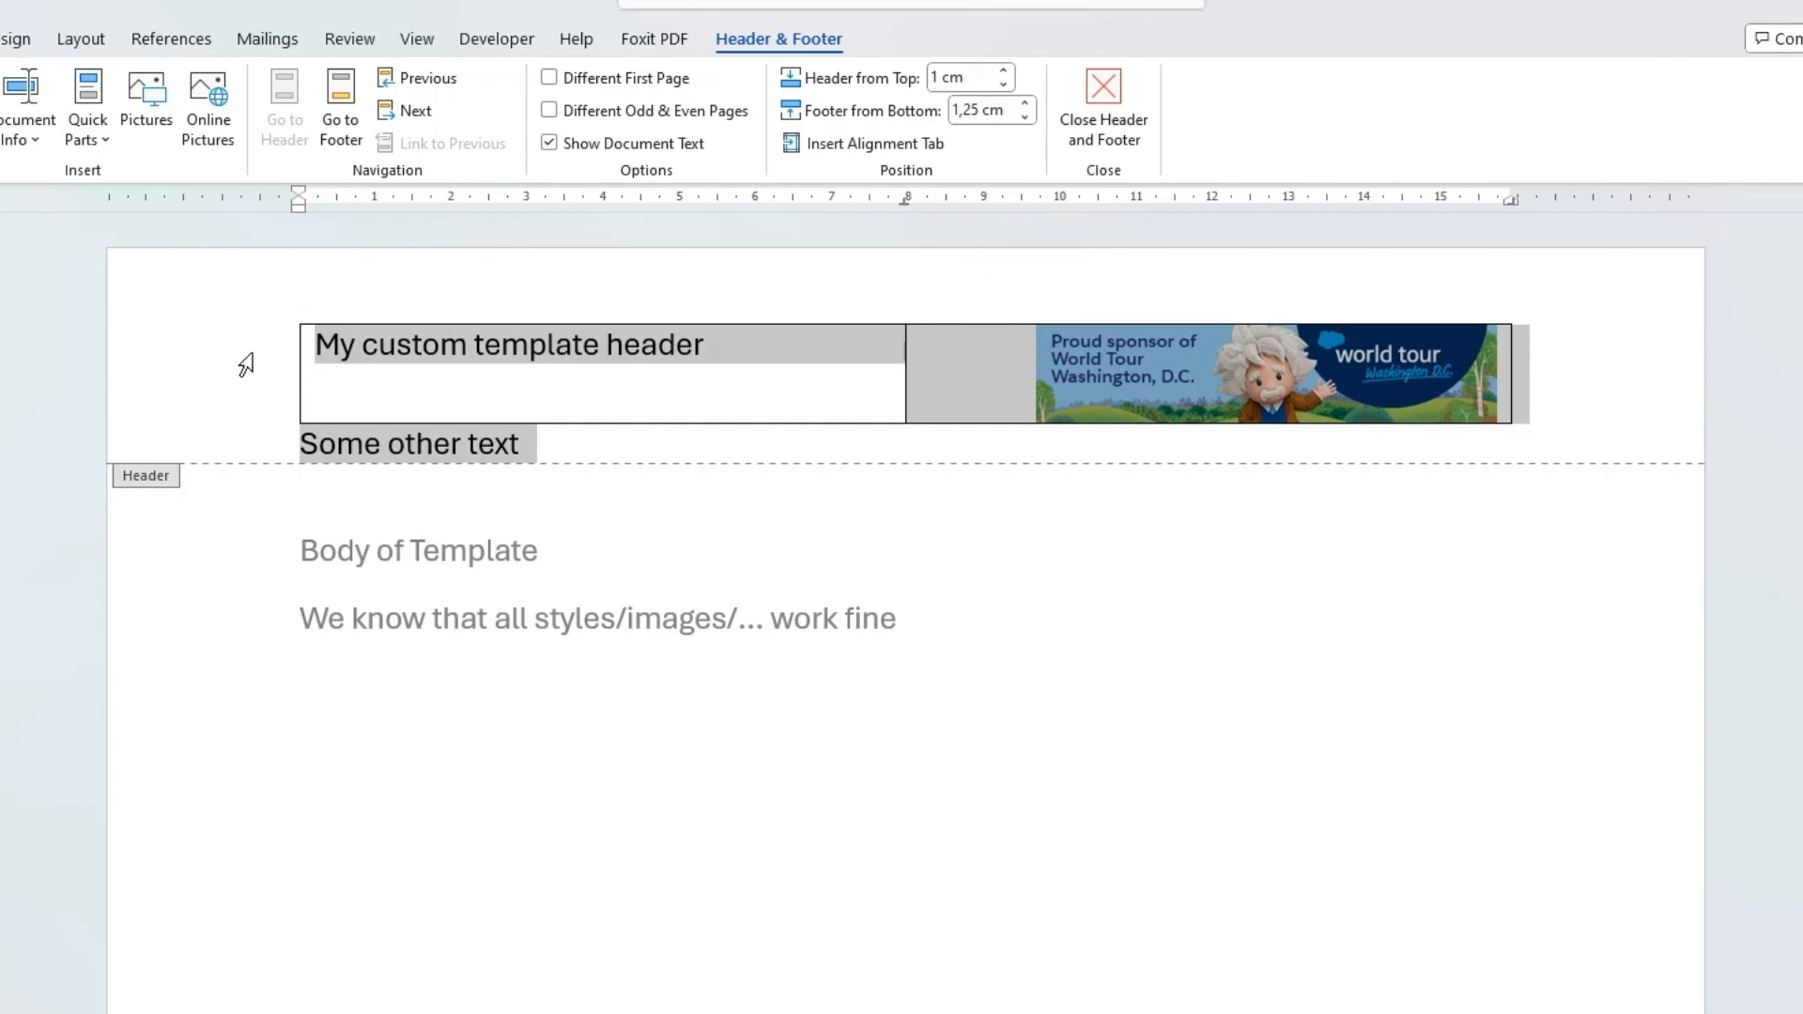
Switch to the main document and change its header text to "HEADER of section 1".
{"action": "key", "text": "alt+Tab"}
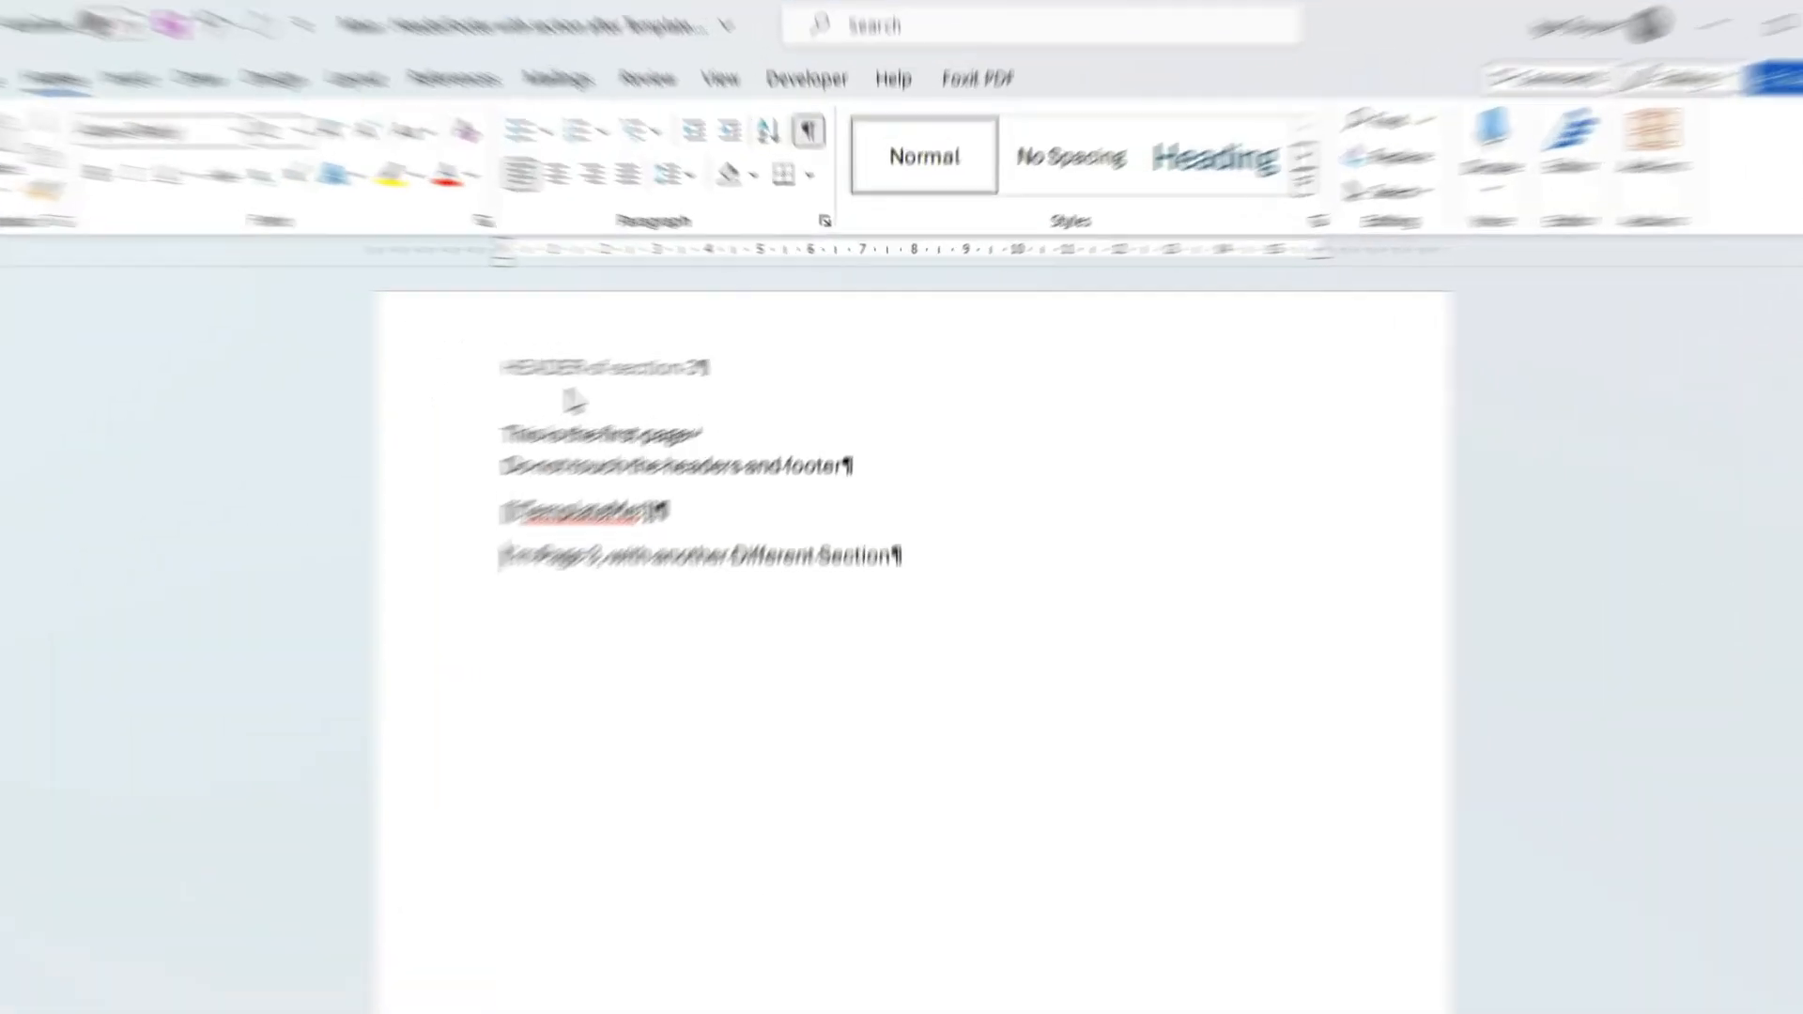
{"action": "double_click", "coordinate": [474, 345]}
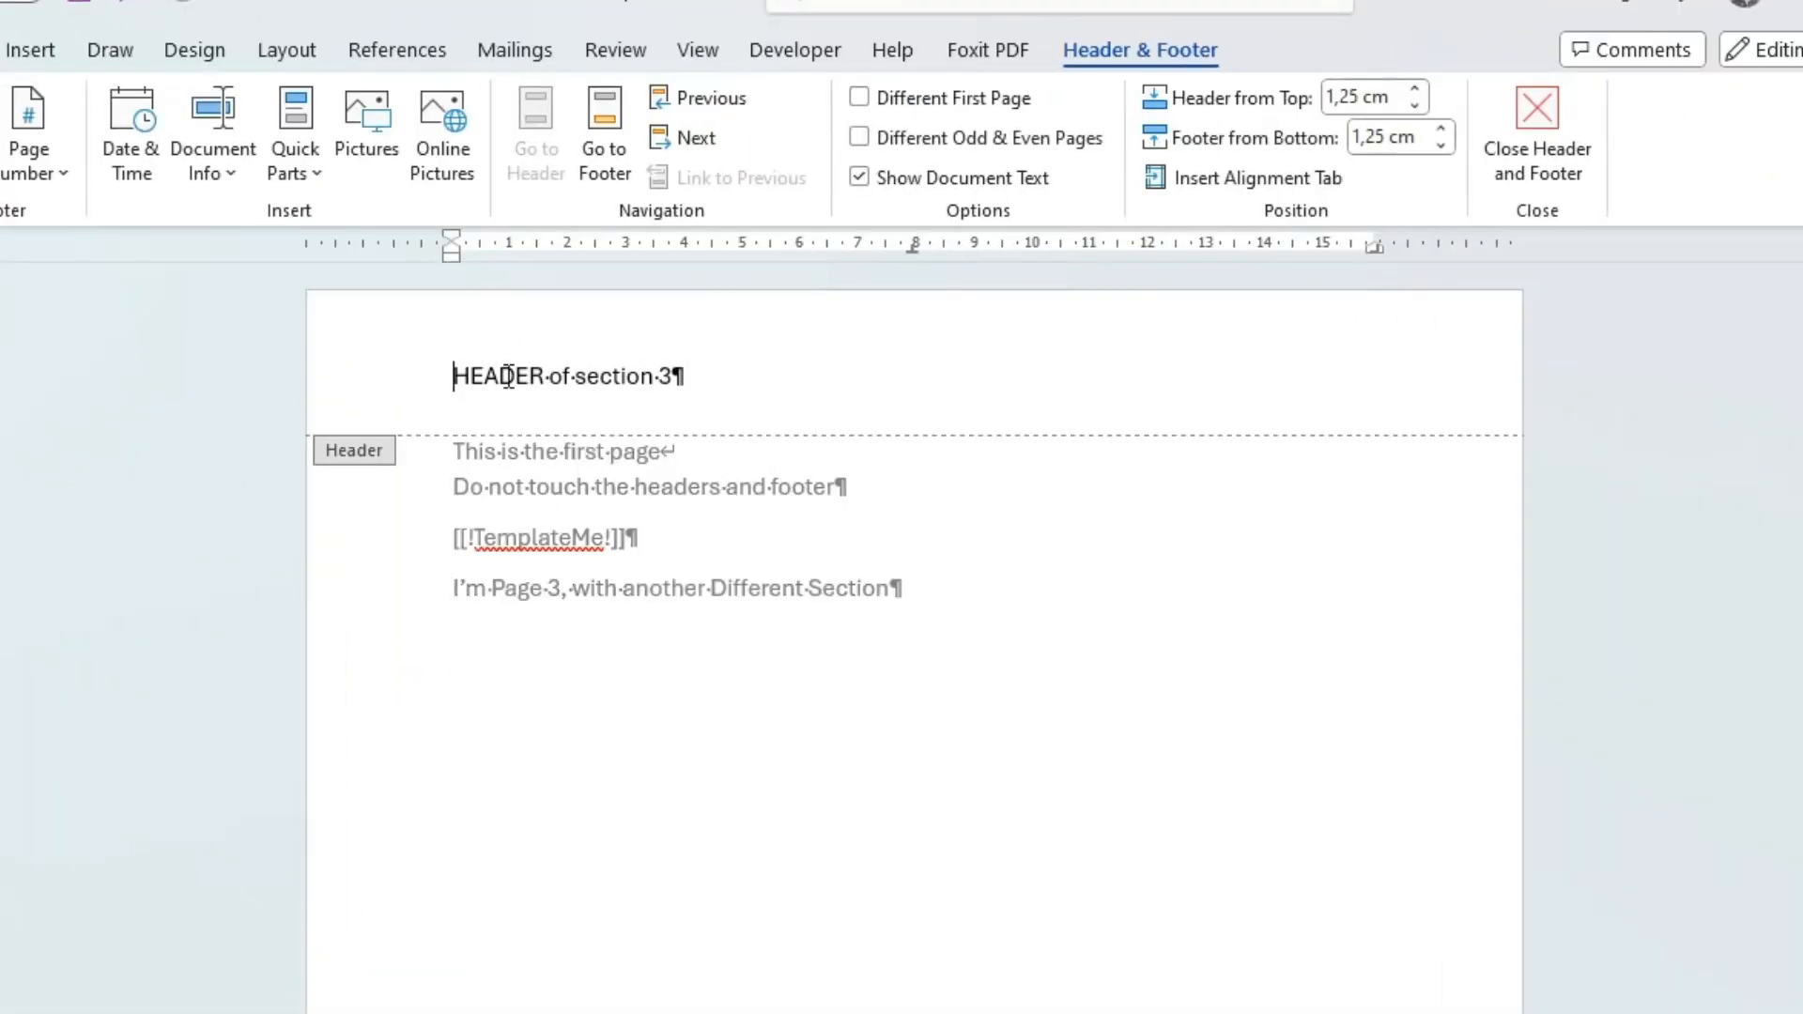
{"action": "left_click", "coordinate": [660, 376]}
{"action": "type", "text": "1"}
{"action": "key", "text": "Delete"}
Leave the header and insert a Next Page section break after "Do not touch the headers and footer".
{"action": "double_click", "coordinate": [575, 486]}
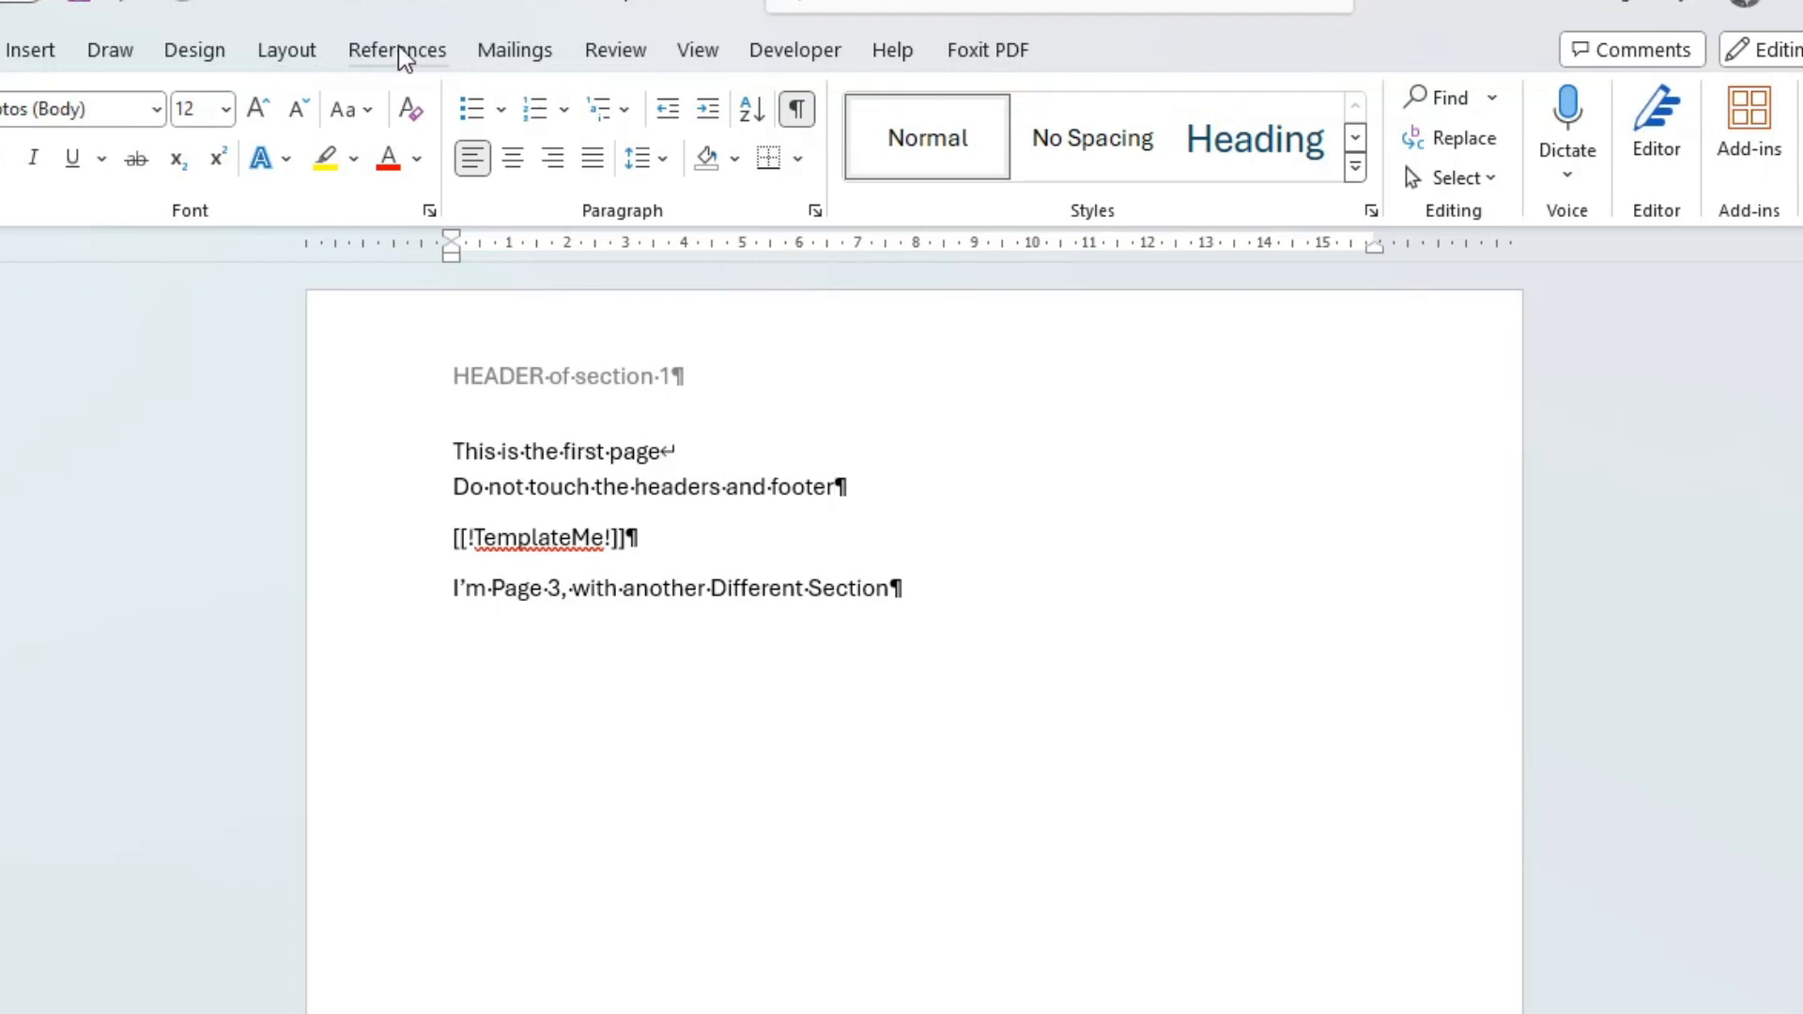
{"action": "left_click", "coordinate": [297, 54]}
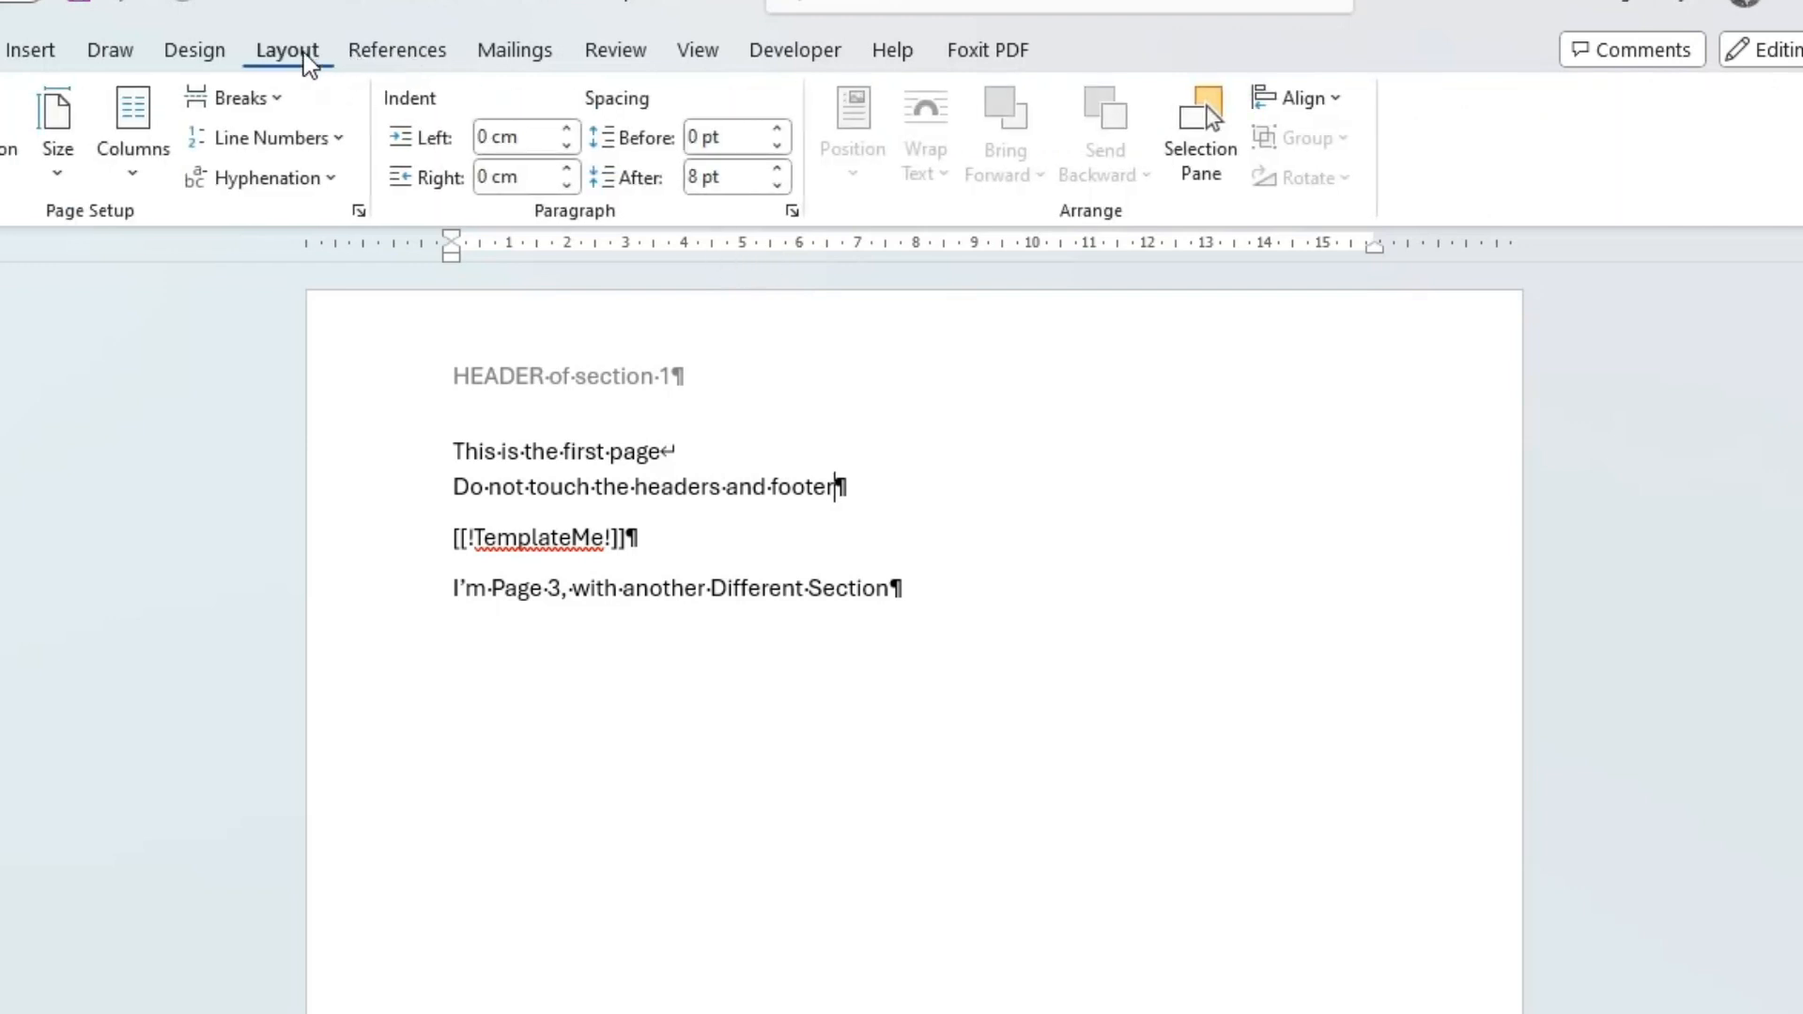
{"action": "left_click", "coordinate": [280, 97]}
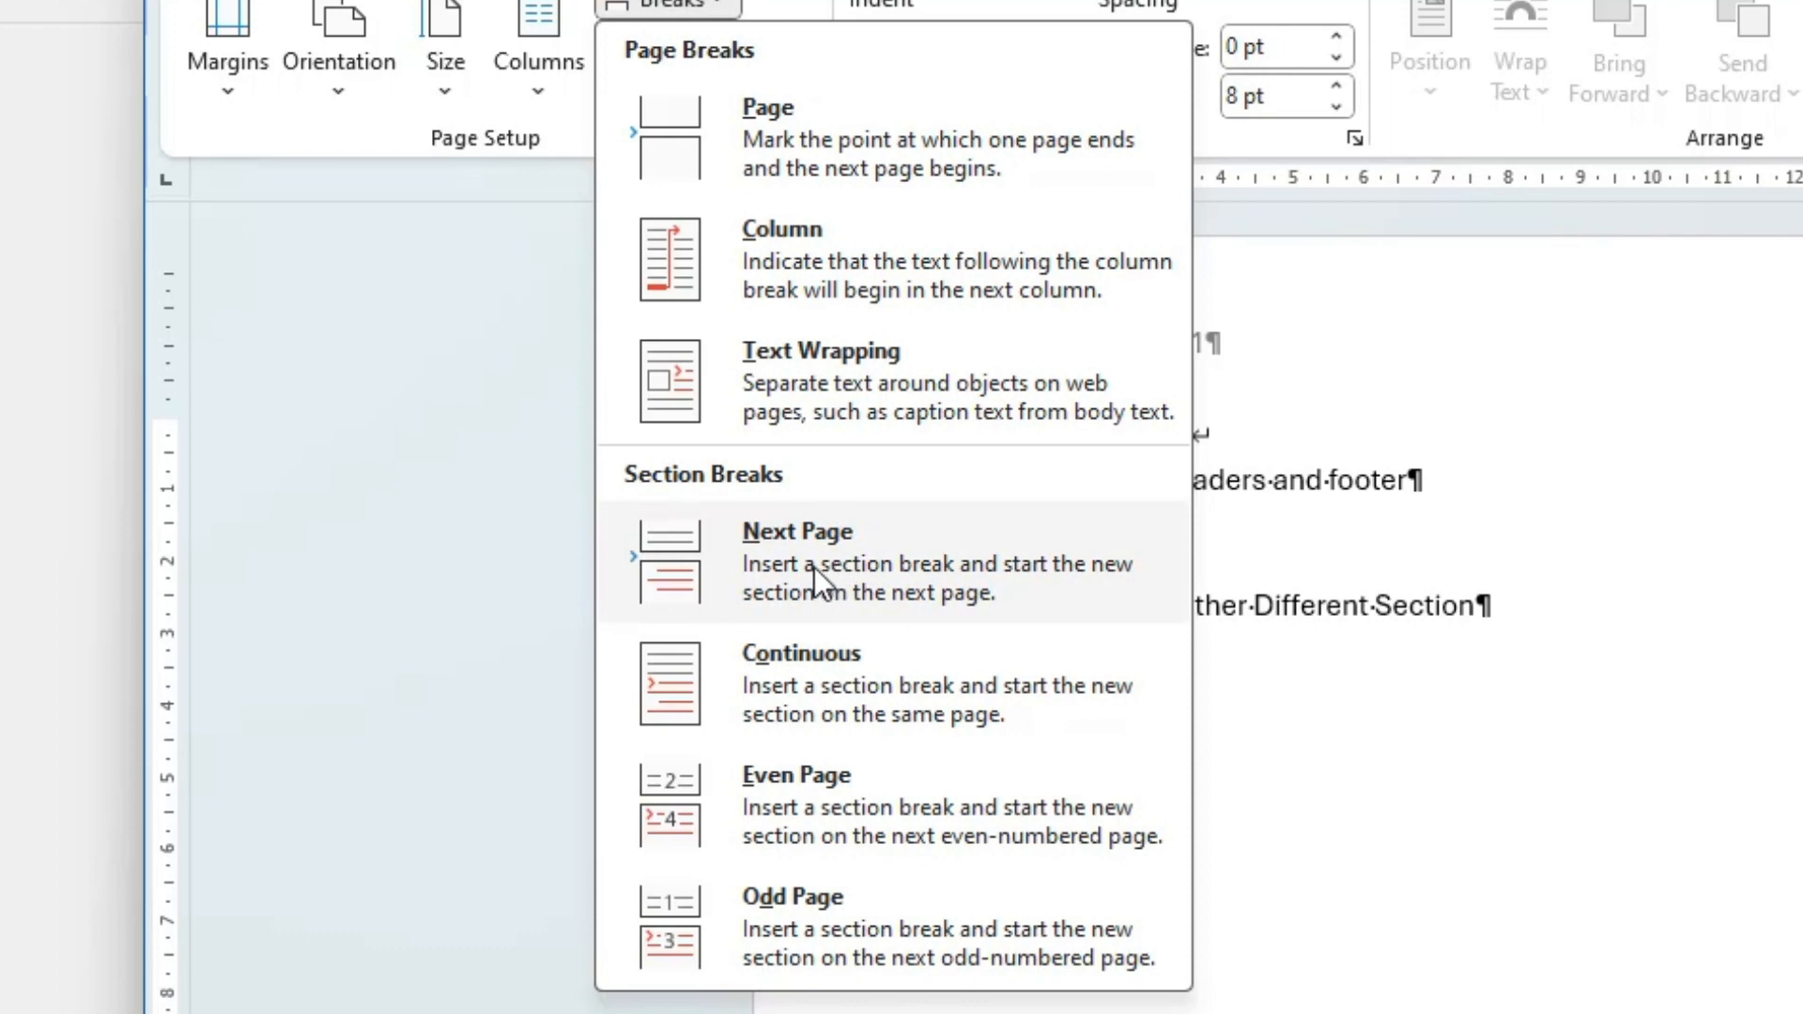
{"action": "left_click", "coordinate": [815, 582]}
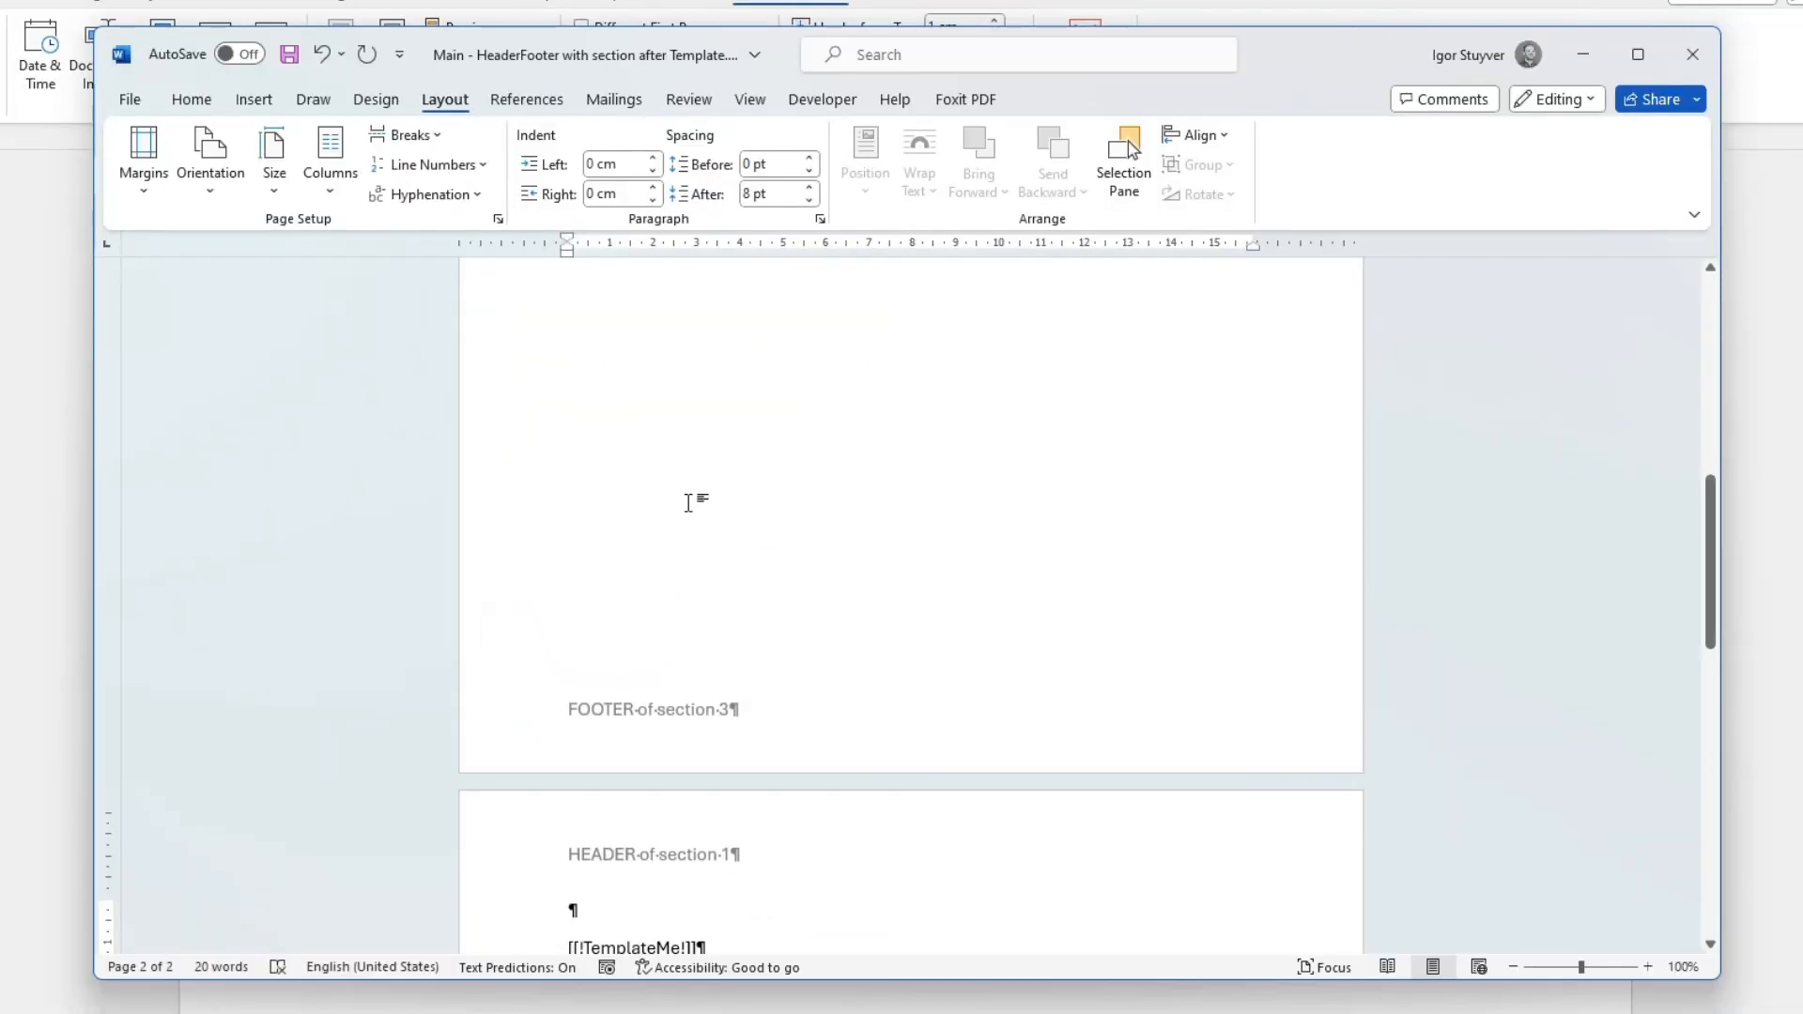
{"action": "scroll", "coordinate": [688, 502], "scroll_direction": "up", "scroll_amount": 6}
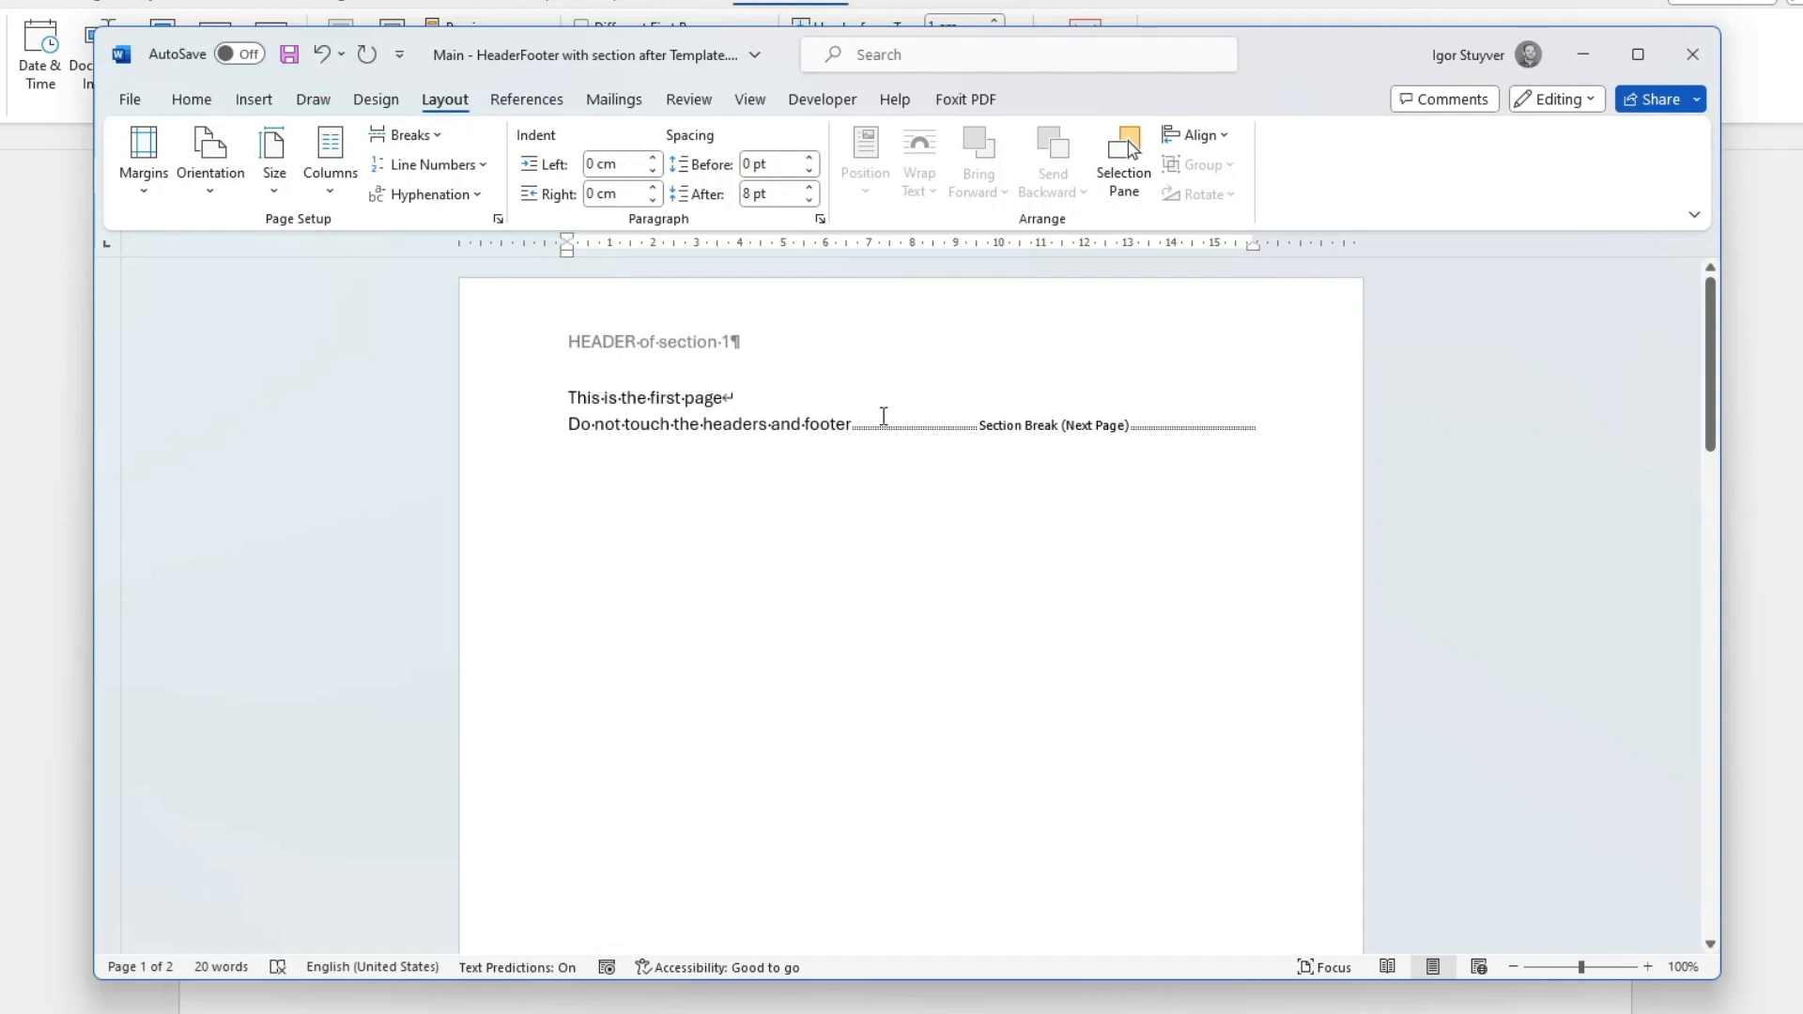
Hide the formatting marks and show them again to compare how the section break is displayed.
{"action": "left_click", "coordinate": [192, 99]}
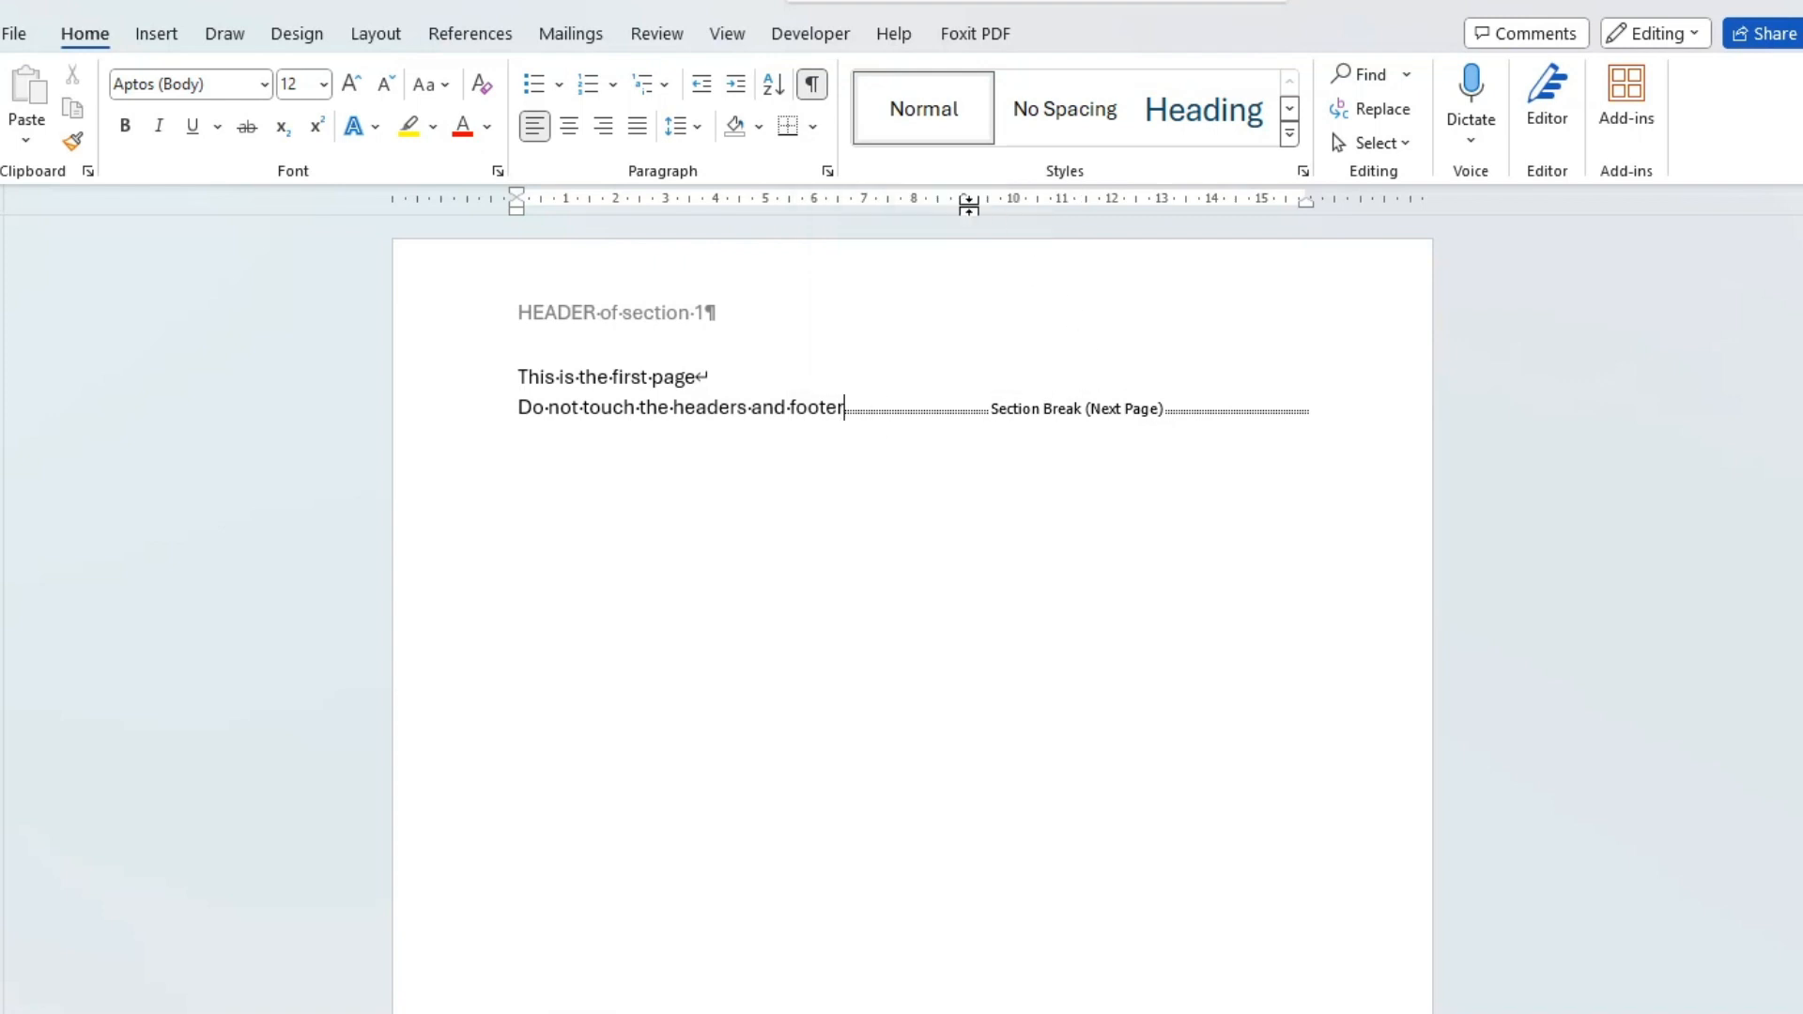
{"action": "left_click", "coordinate": [811, 85]}
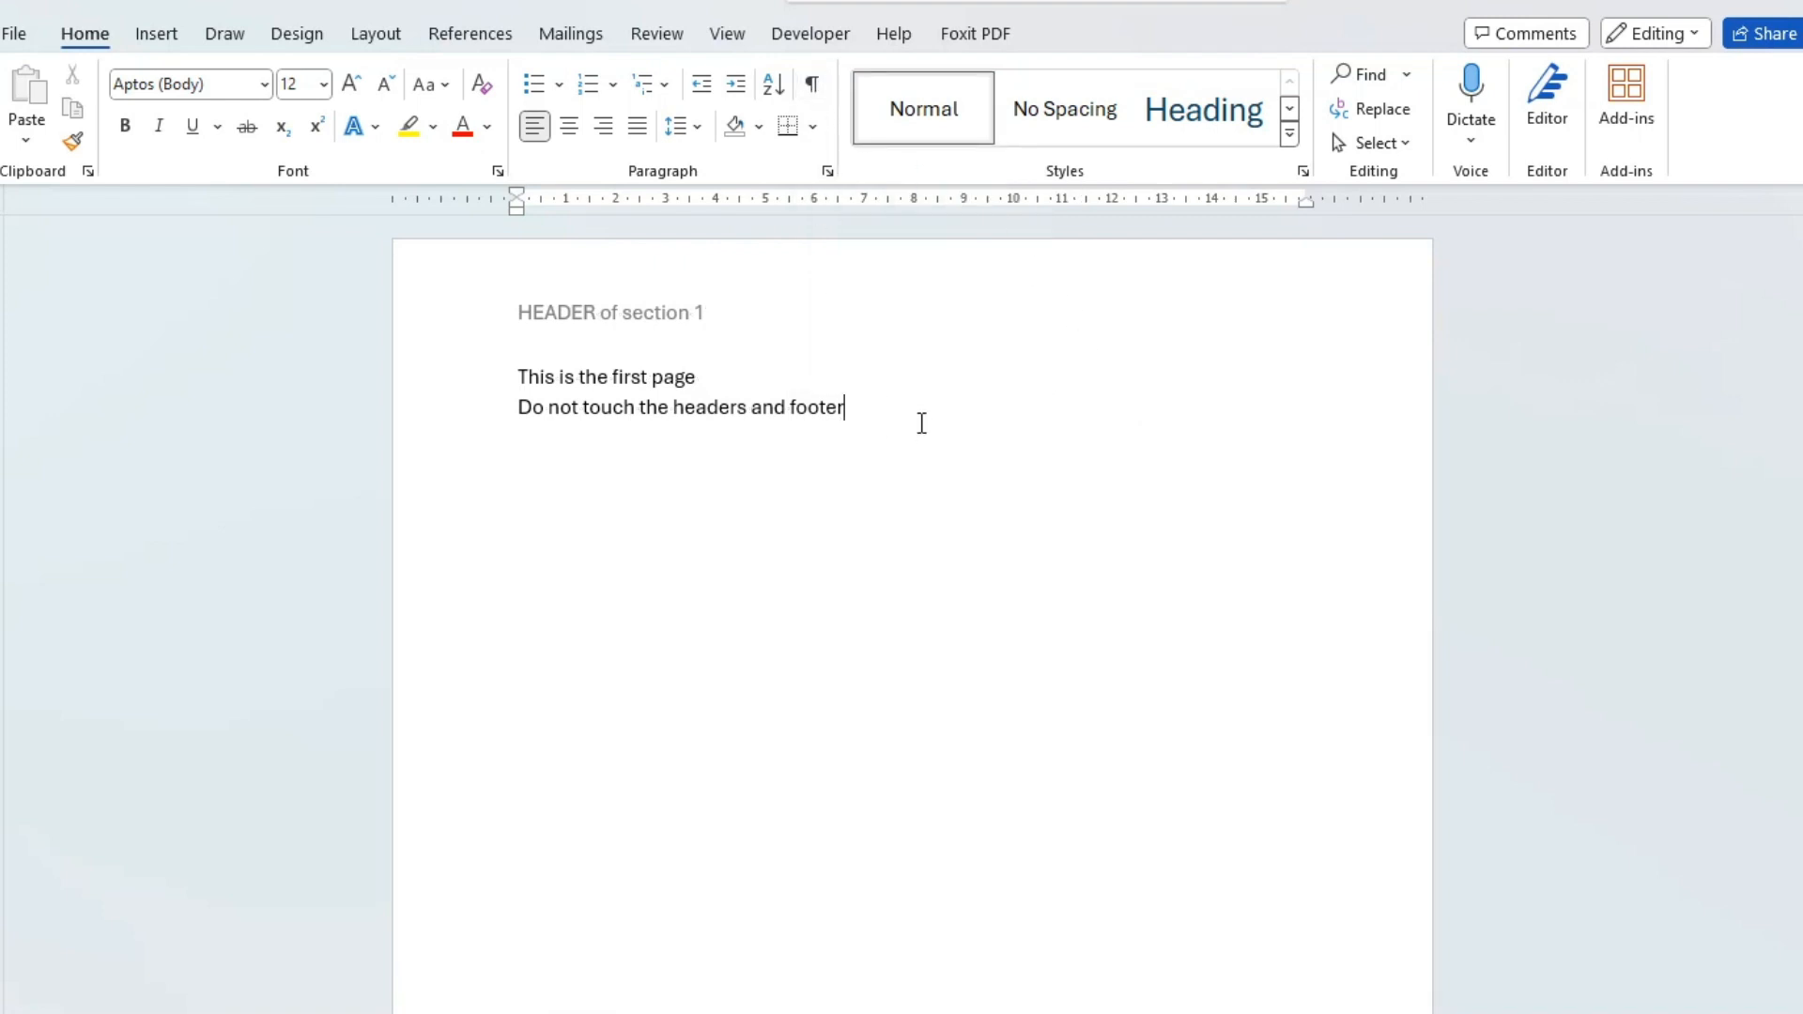
{"action": "left_click", "coordinate": [813, 84]}
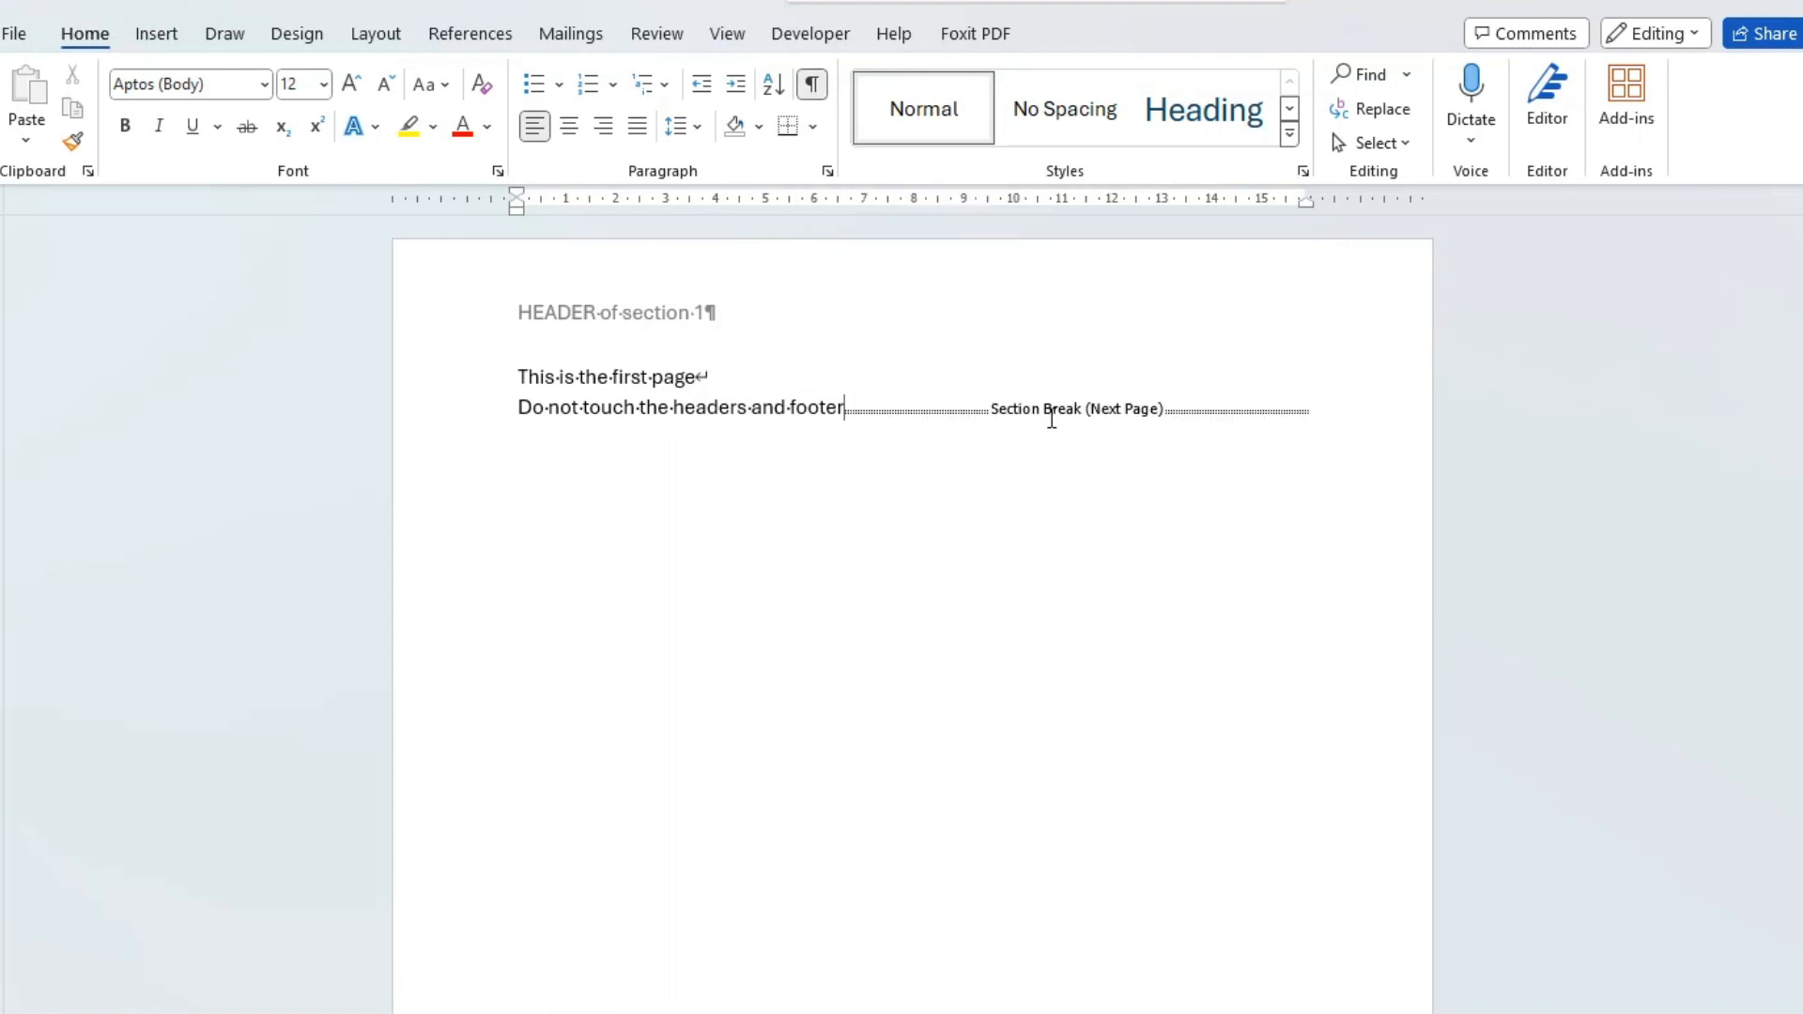
Unlink the header and the footer of section 2 from the previous section.
{"action": "scroll", "coordinate": [1095, 409], "scroll_direction": "down", "scroll_amount": 10}
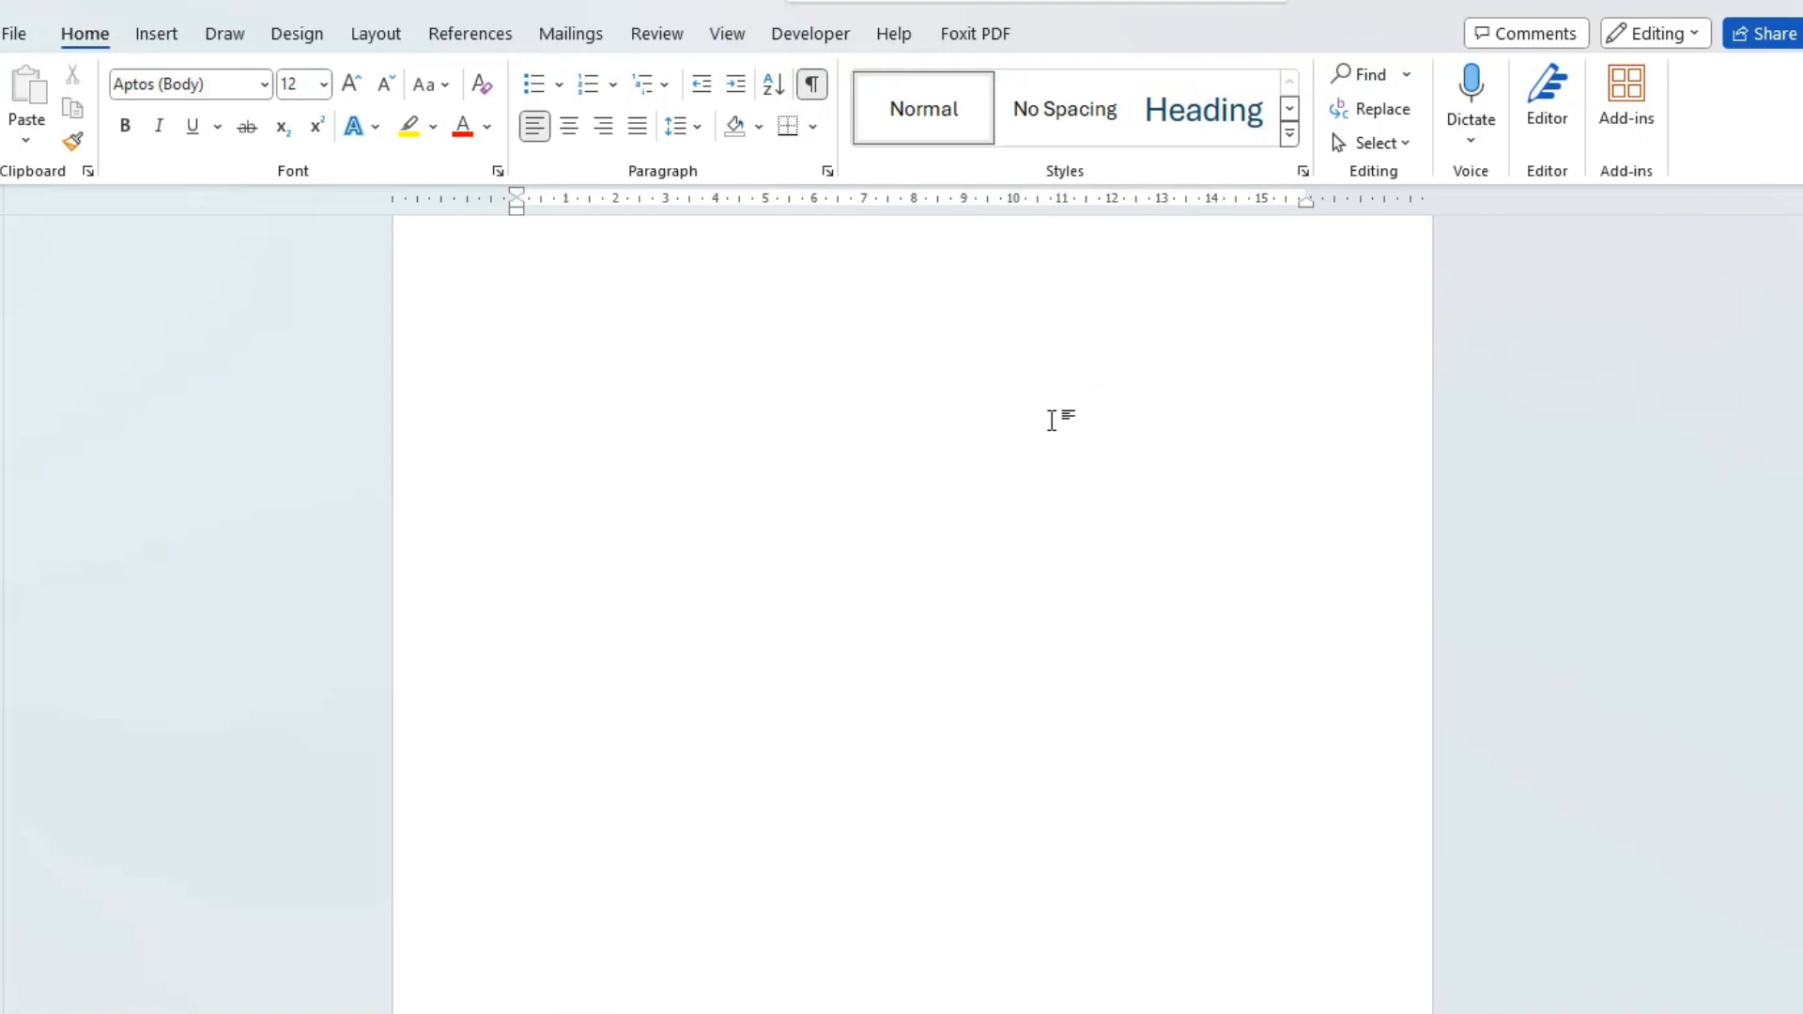
{"action": "double_click", "coordinate": [511, 733]}
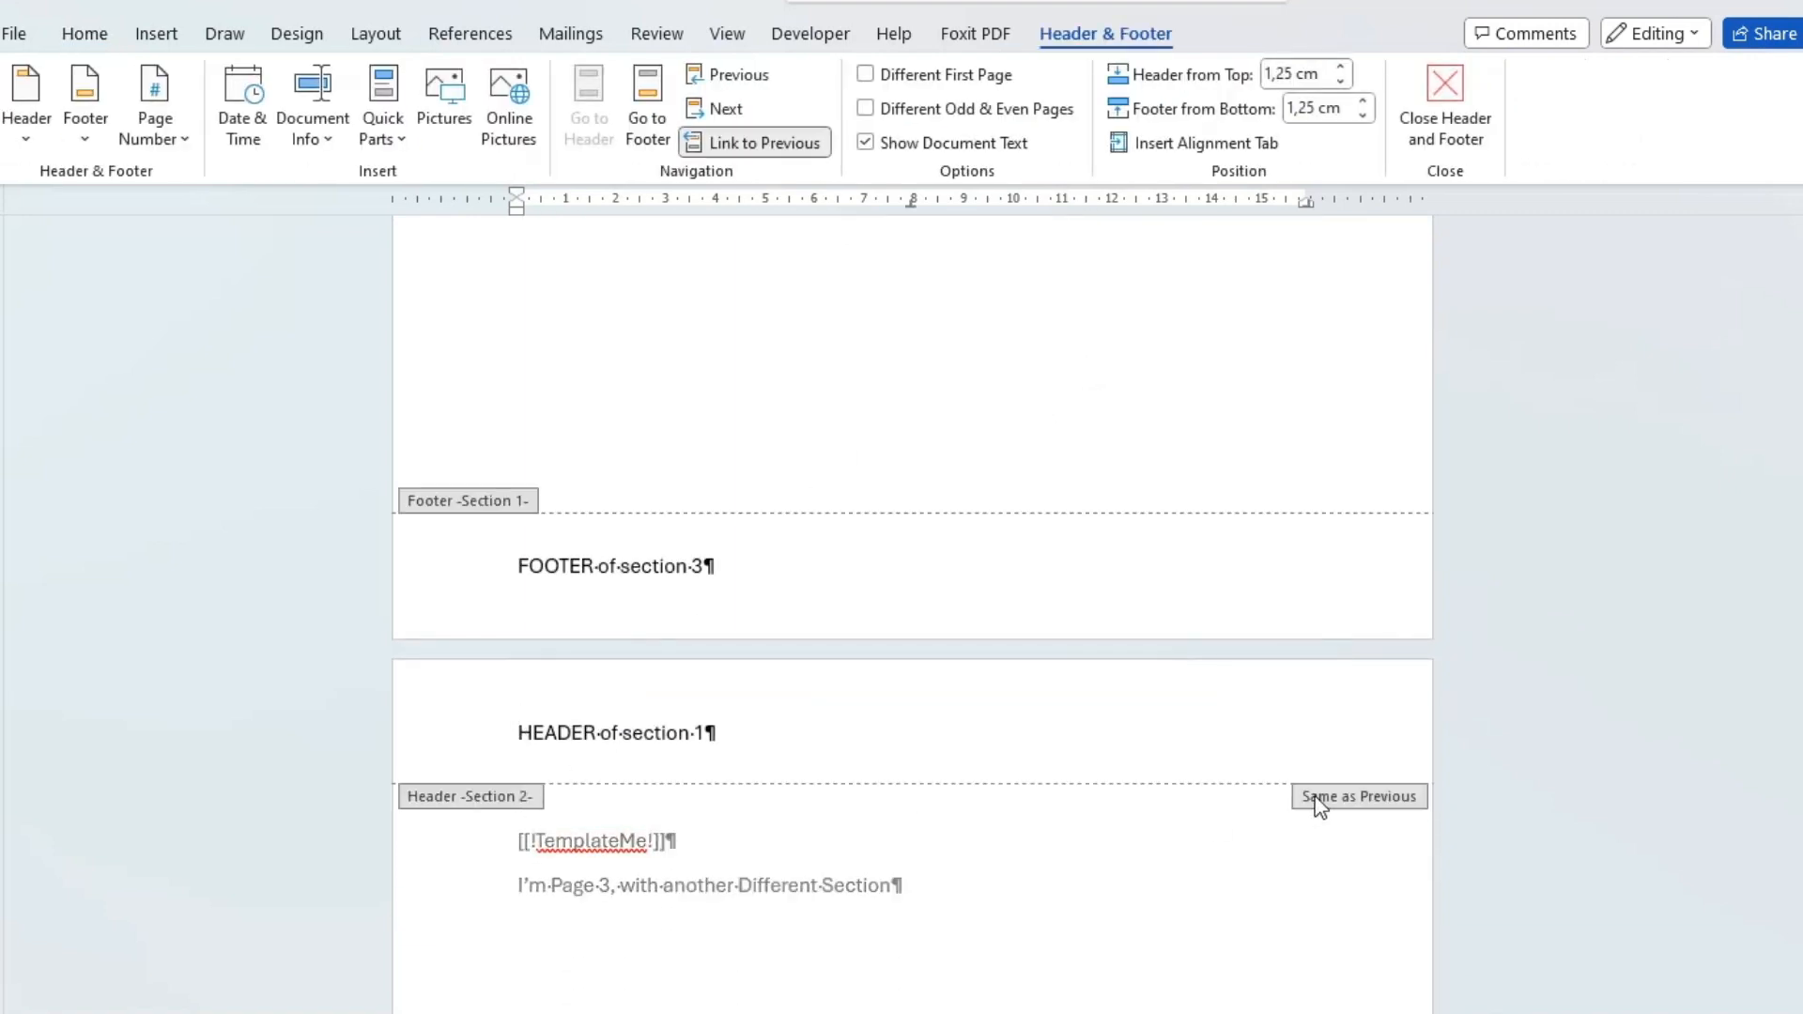
{"action": "left_click", "coordinate": [757, 150]}
{"action": "scroll", "coordinate": [849, 478], "scroll_direction": "down", "scroll_amount": 3}
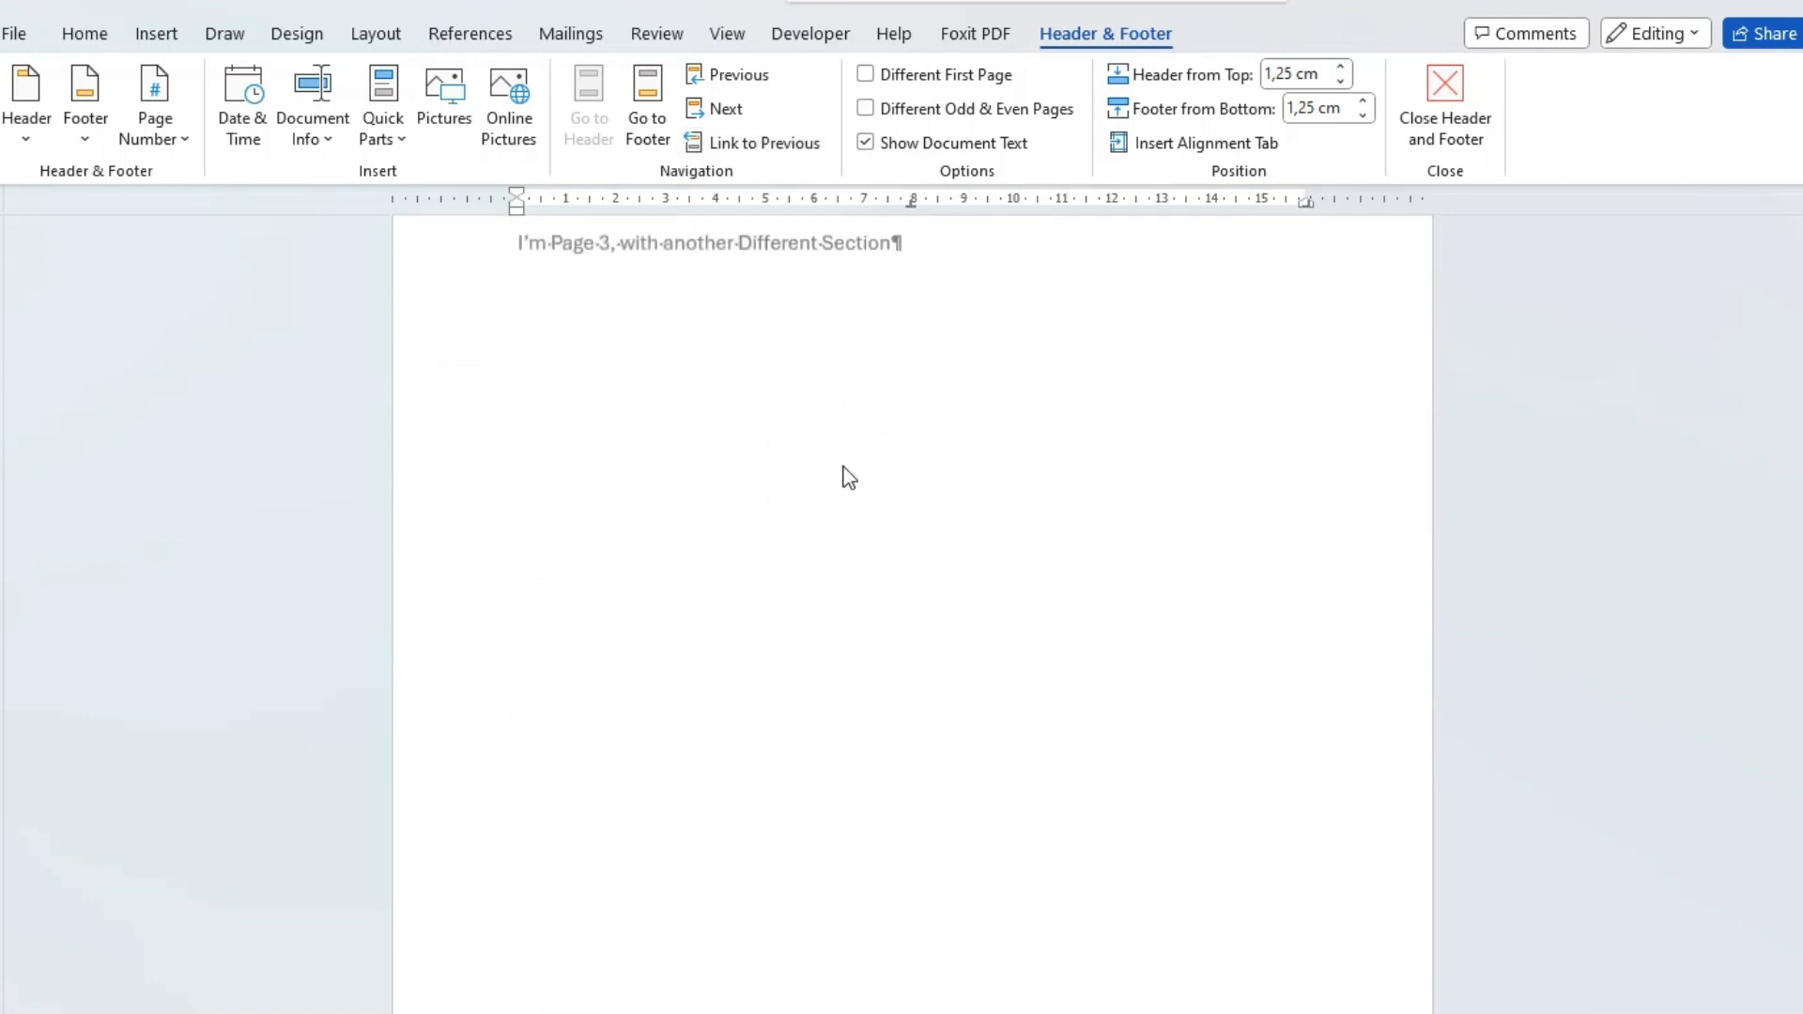
{"action": "scroll", "coordinate": [845, 488], "scroll_direction": "down", "scroll_amount": 5}
{"action": "left_click", "coordinate": [1070, 913]}
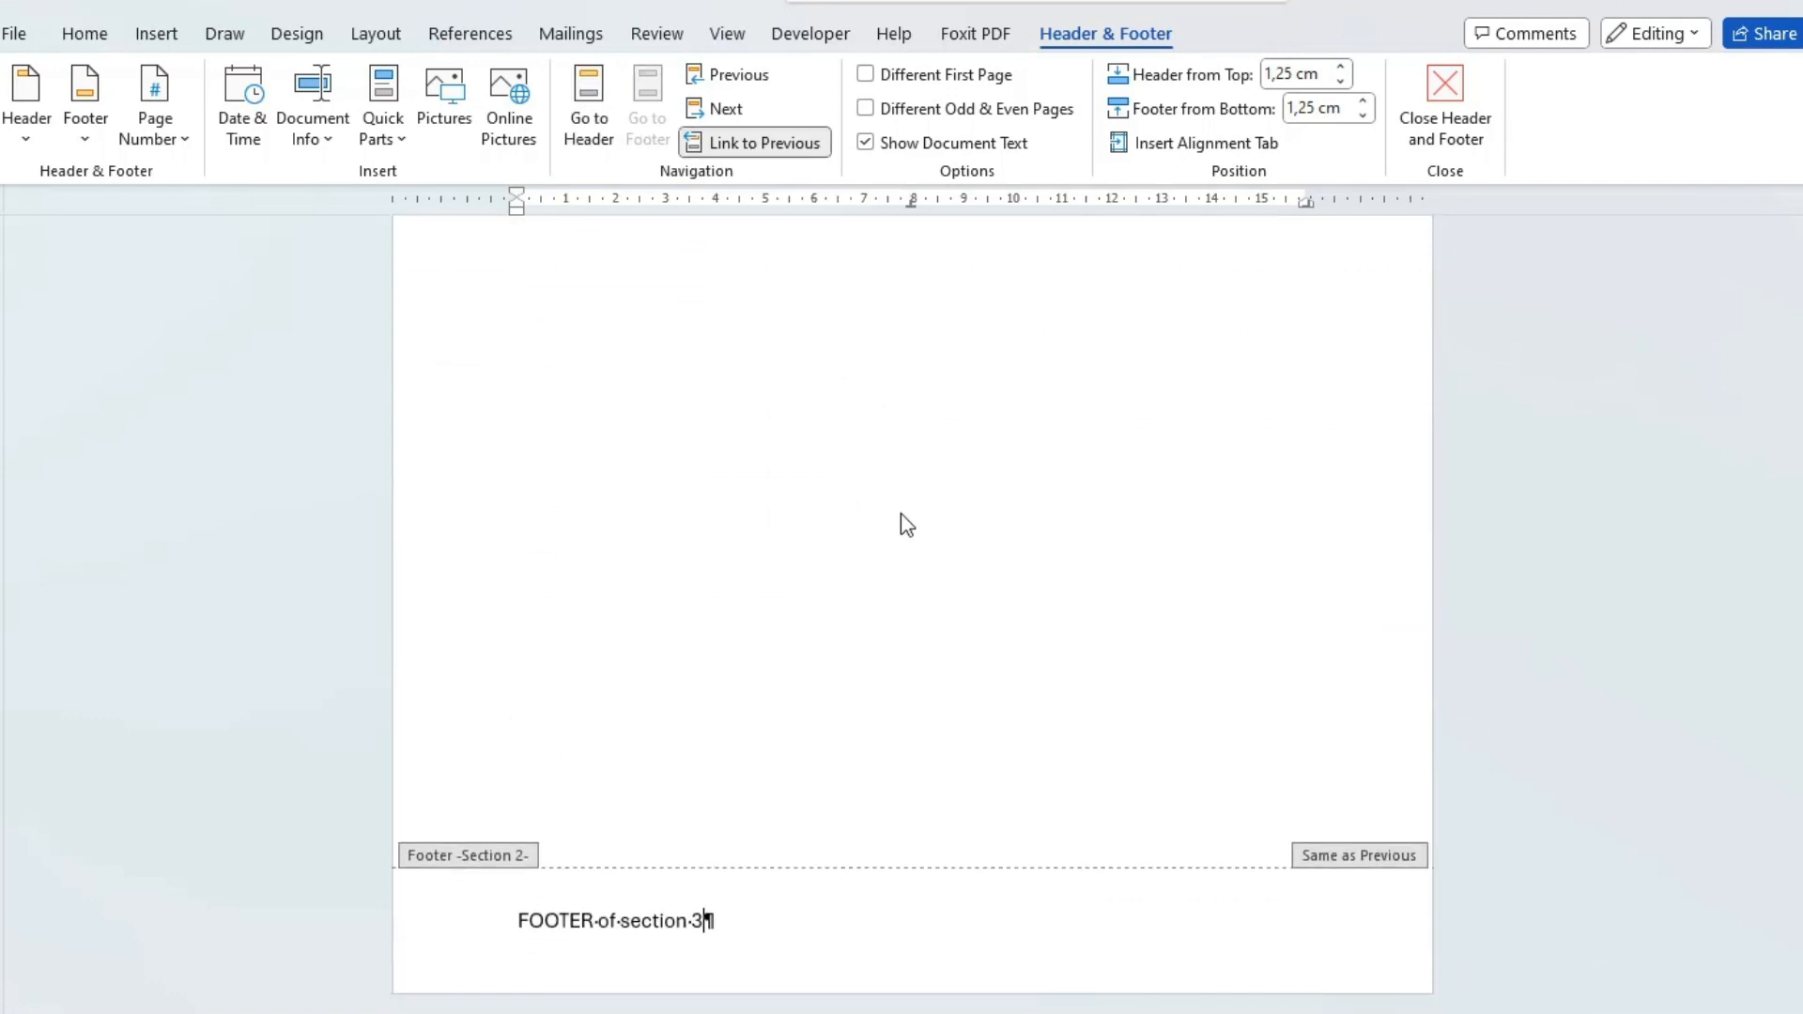
{"action": "left_click", "coordinate": [738, 148]}
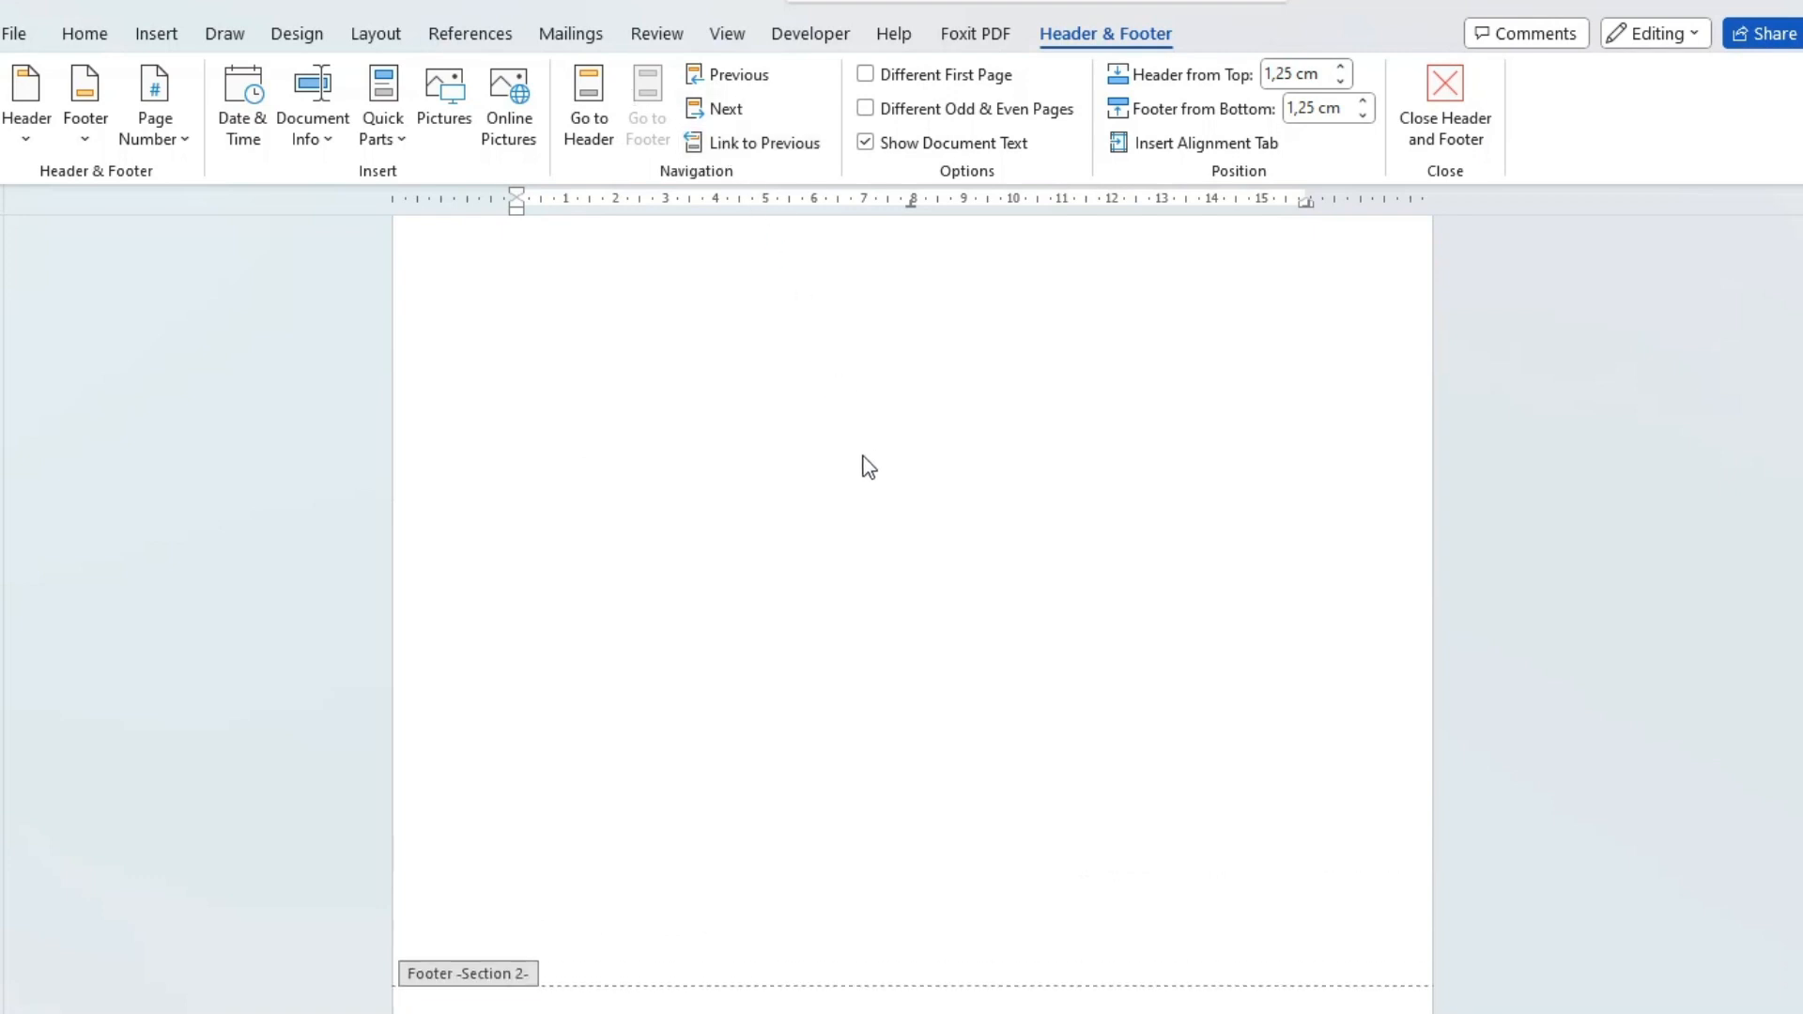
Change the section 1 footer to "FOOTER of section 1" and the section 2 header to "HEADER of section 2".
{"action": "scroll", "coordinate": [863, 456], "scroll_direction": "up", "scroll_amount": 7}
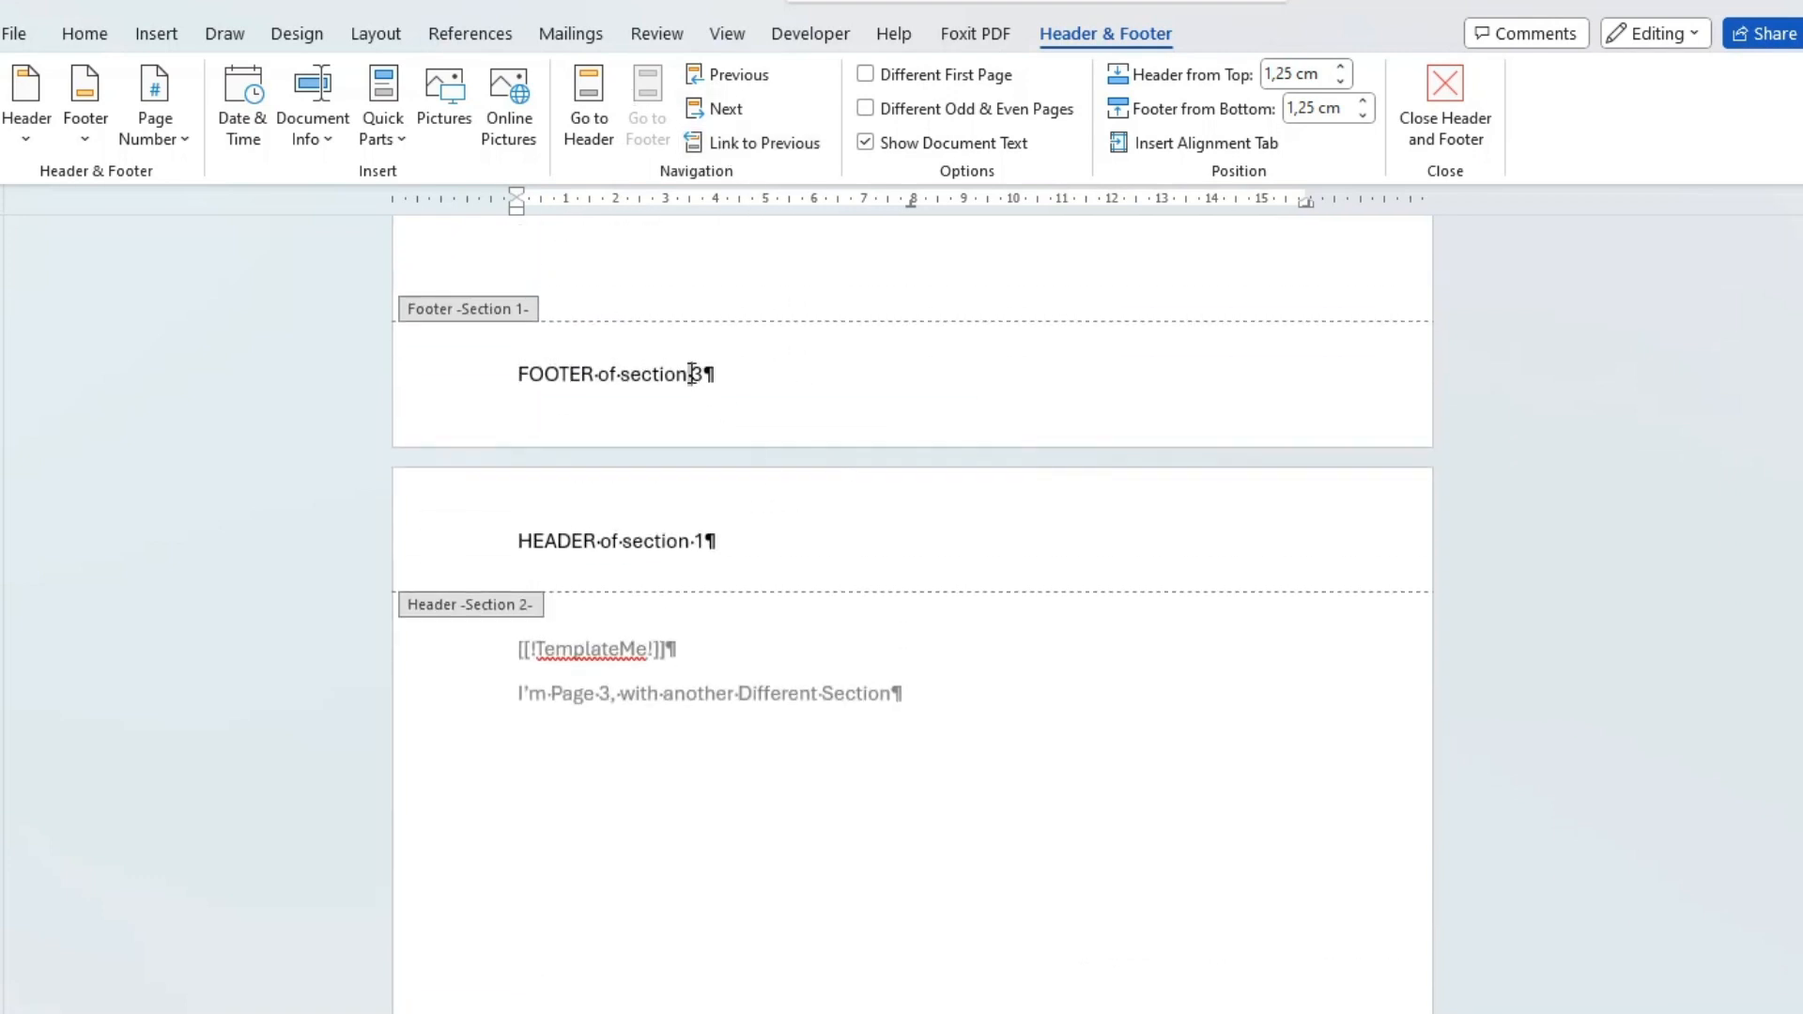
{"action": "type", "text": "1"}
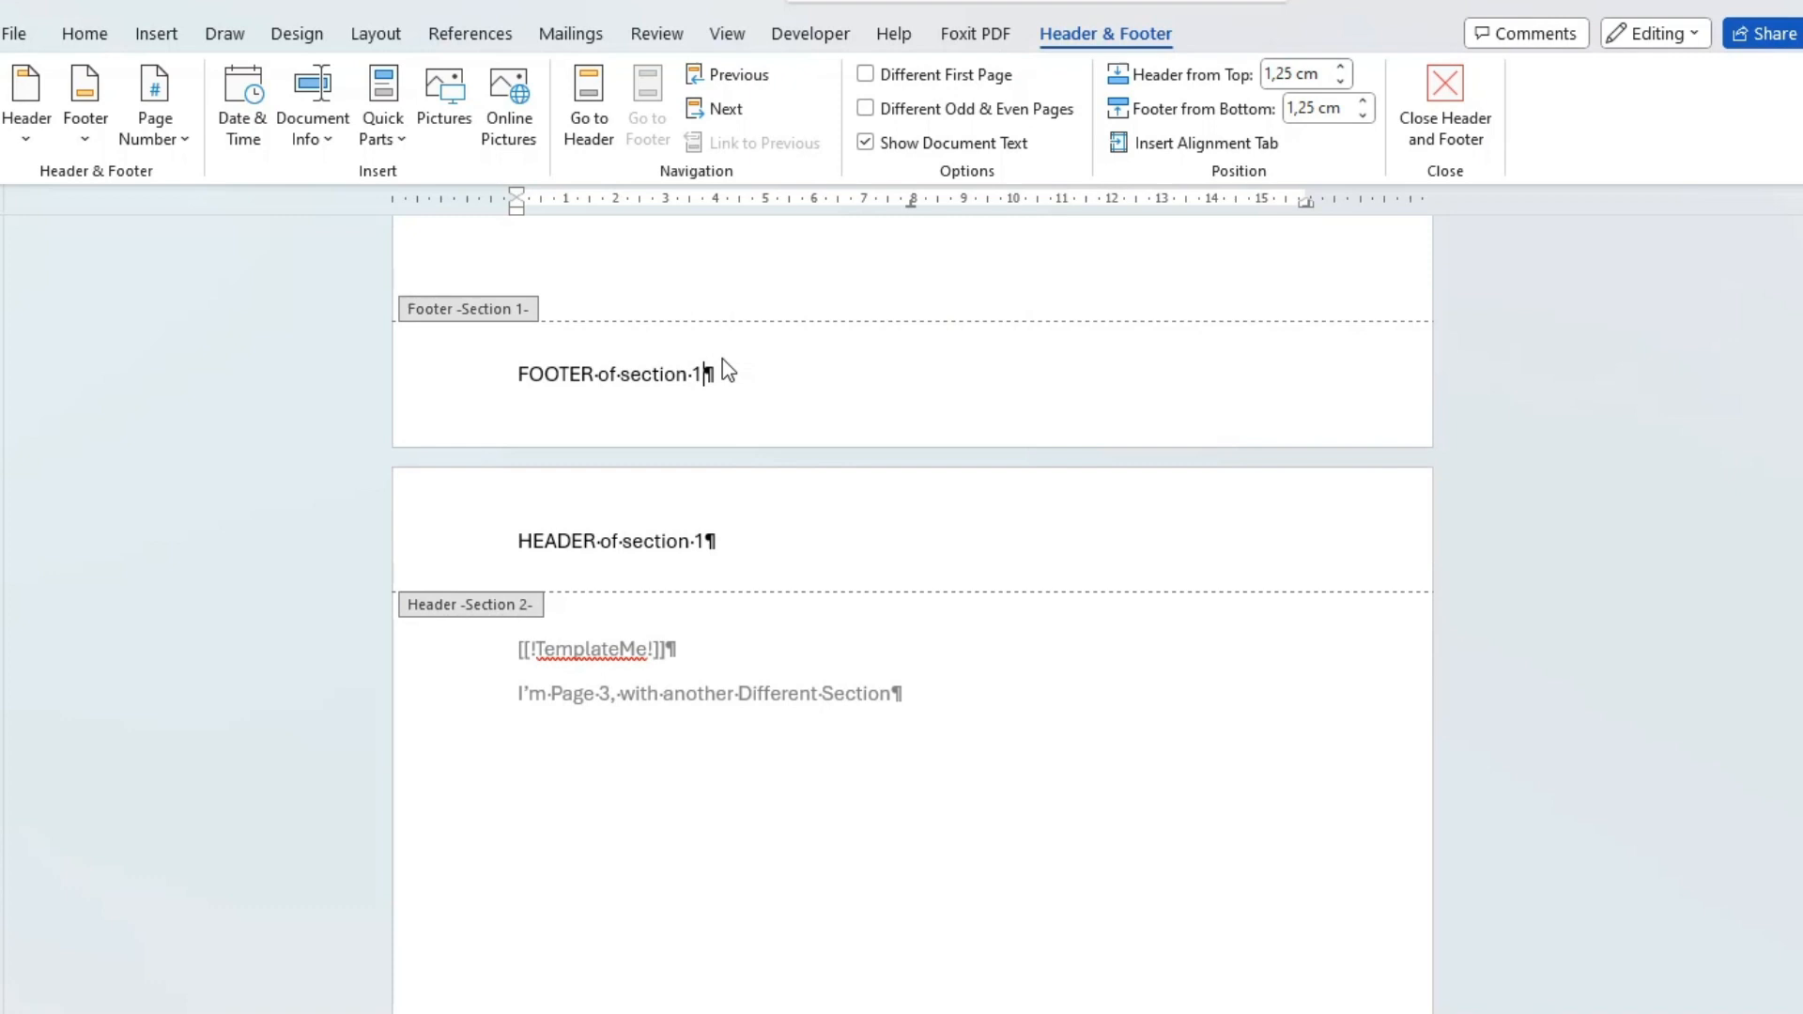
{"action": "double_click", "coordinate": [698, 541]}
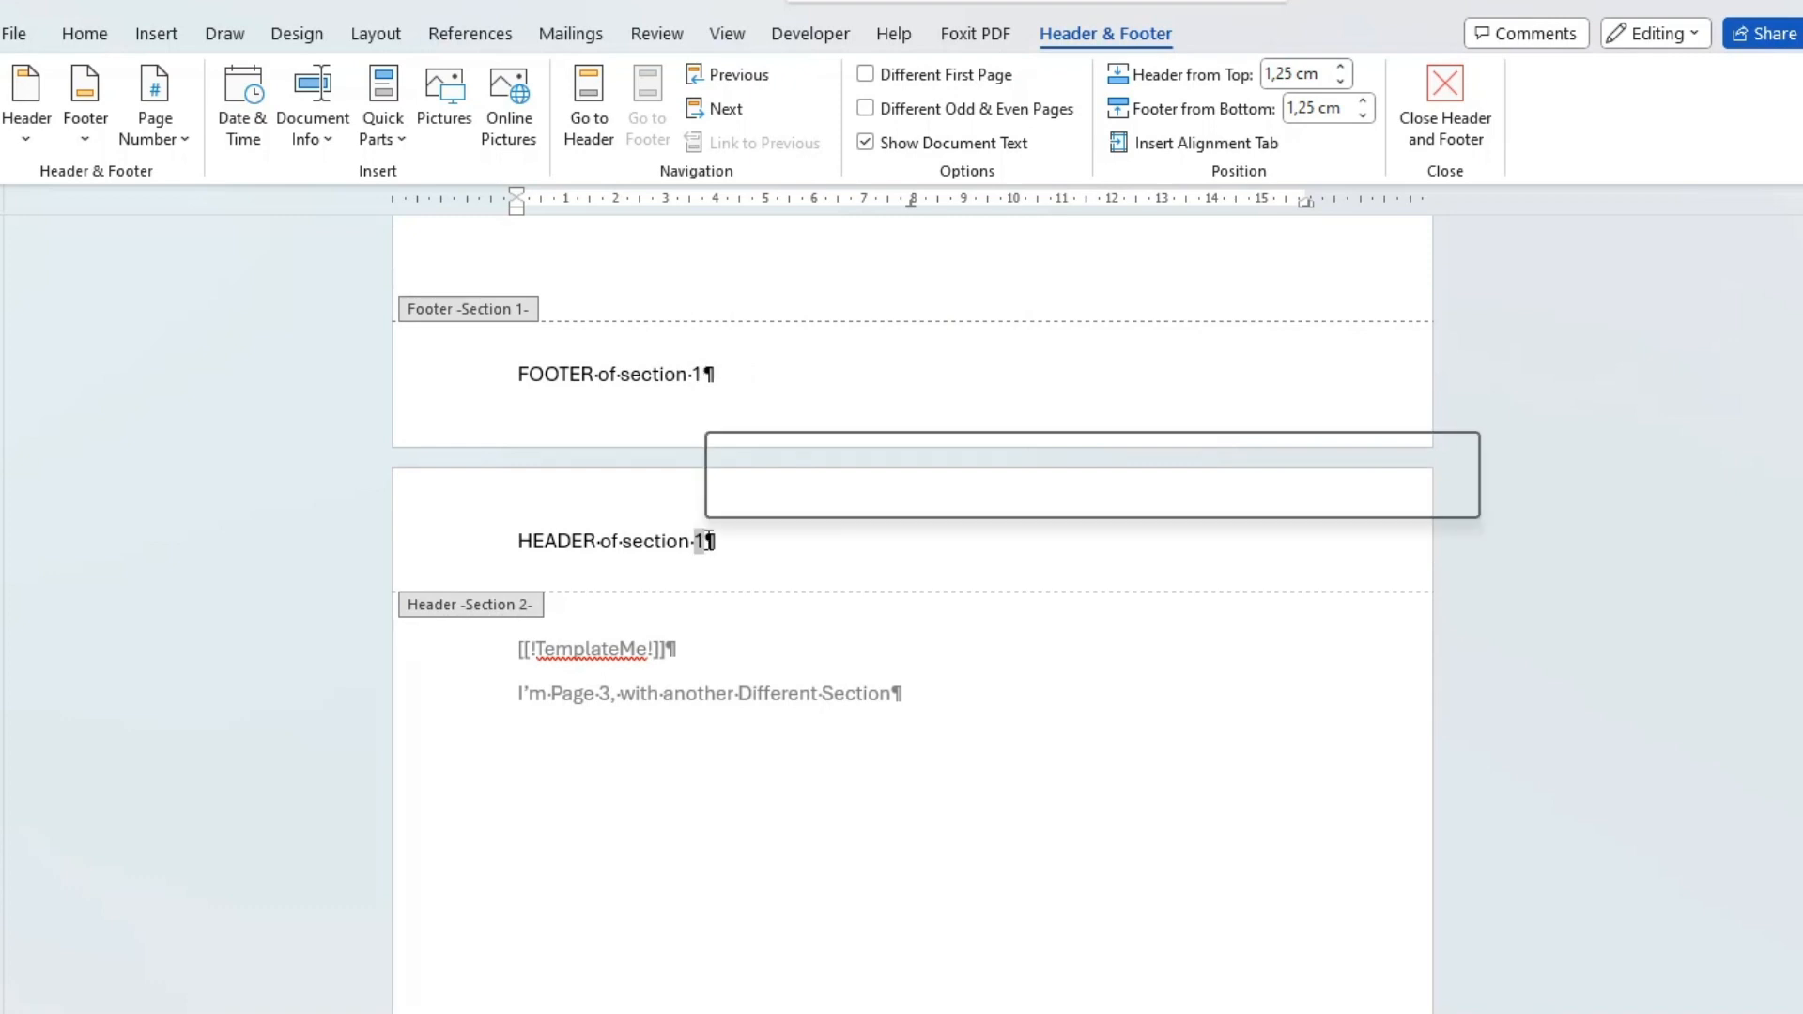
{"action": "type", "text": "2"}
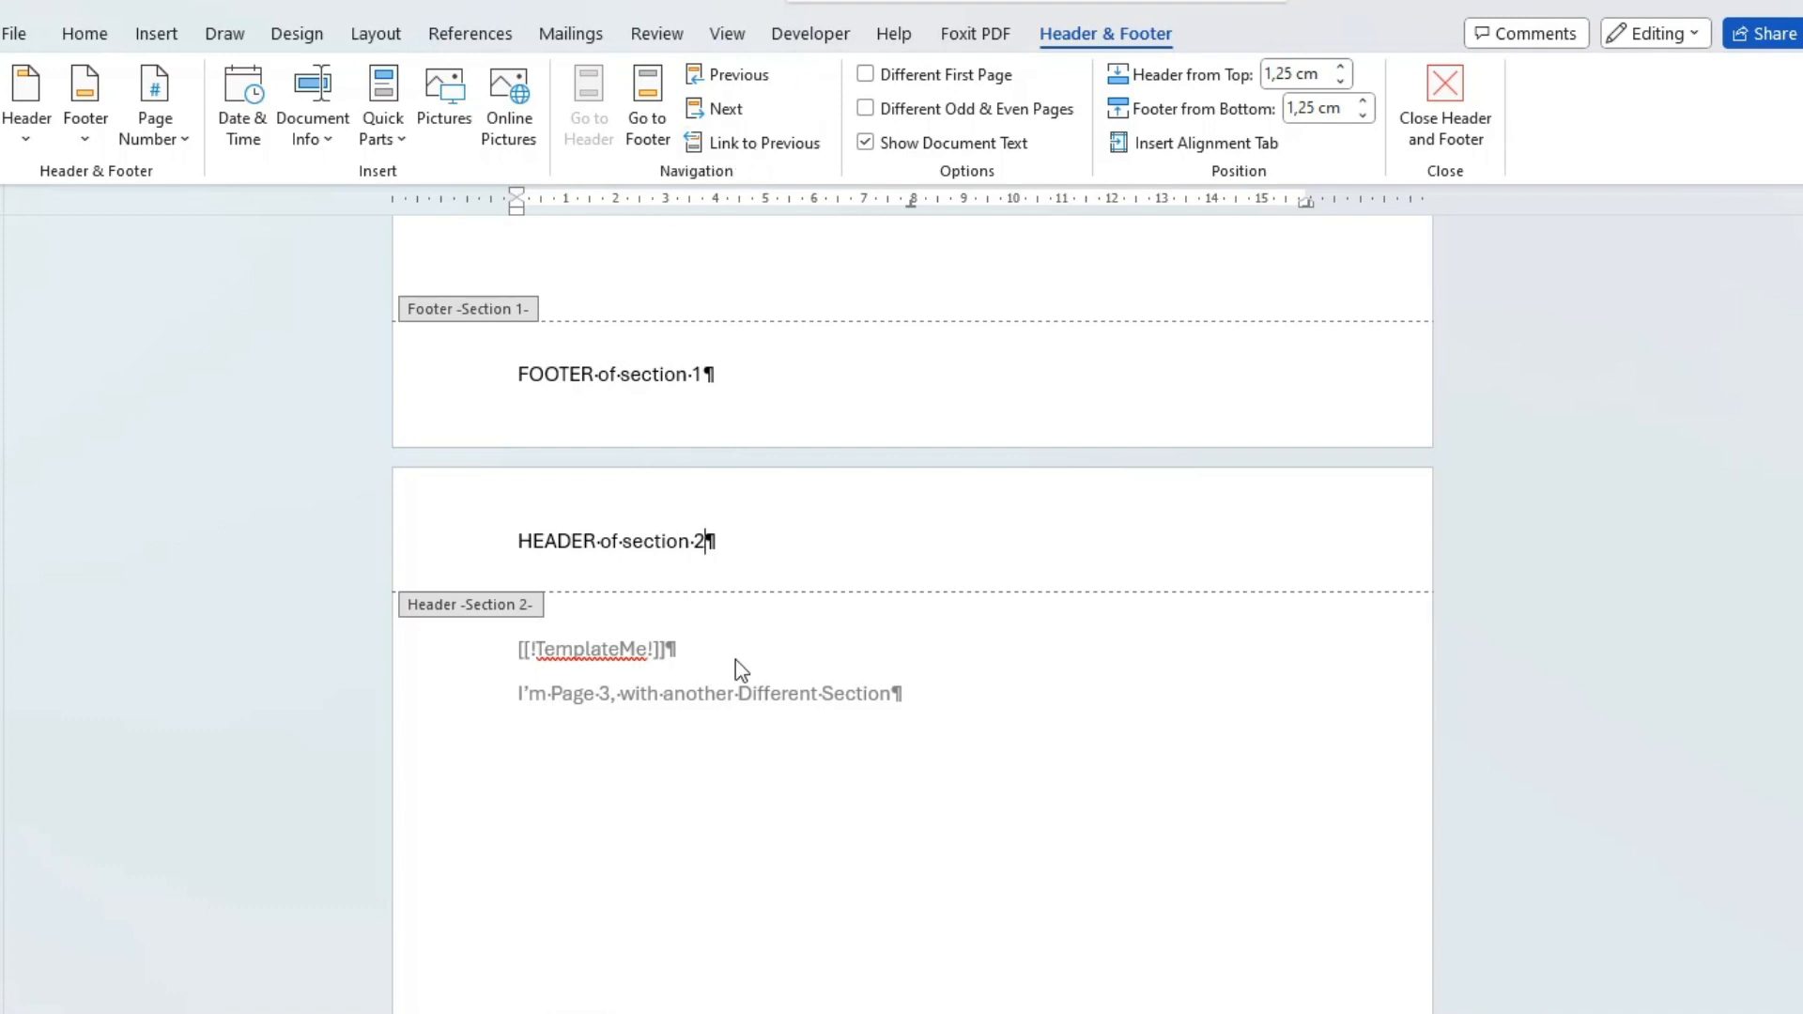
Change the text of the section 2 footer to "FOOTER of section 2".
{"action": "scroll", "coordinate": [735, 659], "scroll_direction": "down", "scroll_amount": 5}
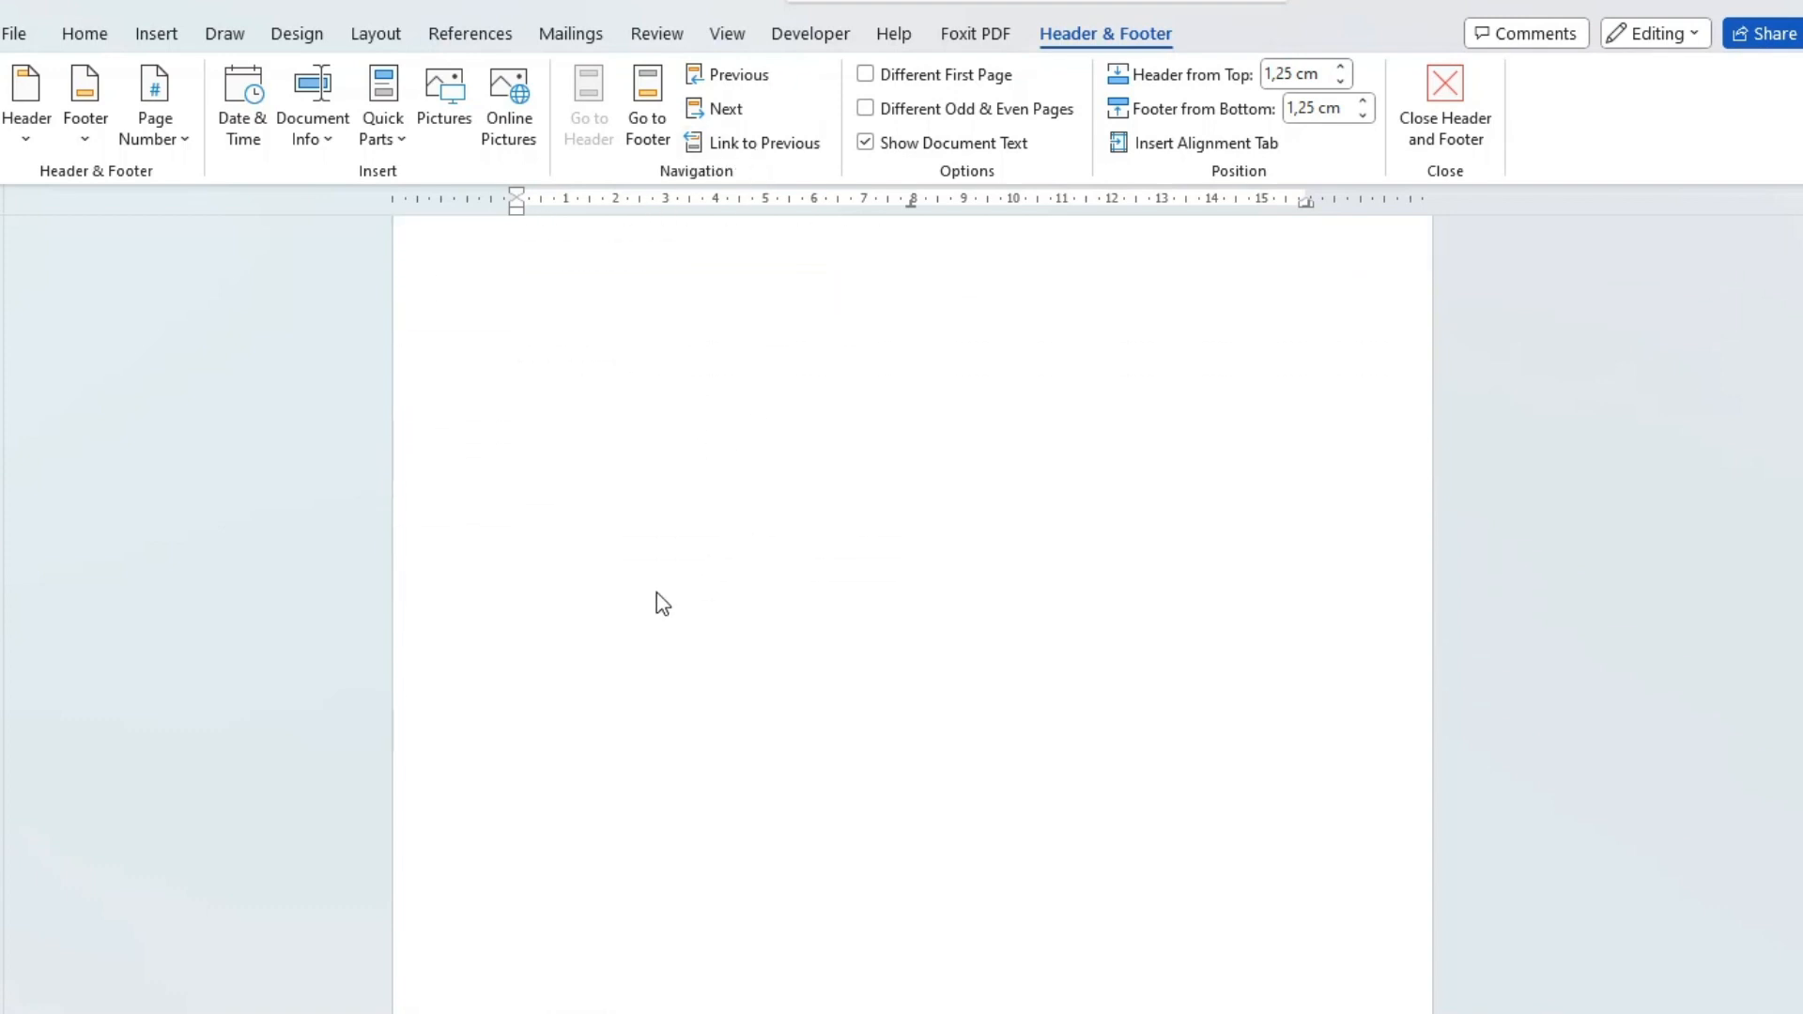
{"action": "scroll", "coordinate": [663, 657], "scroll_direction": "down", "scroll_amount": 3}
{"action": "double_click", "coordinate": [701, 926]}
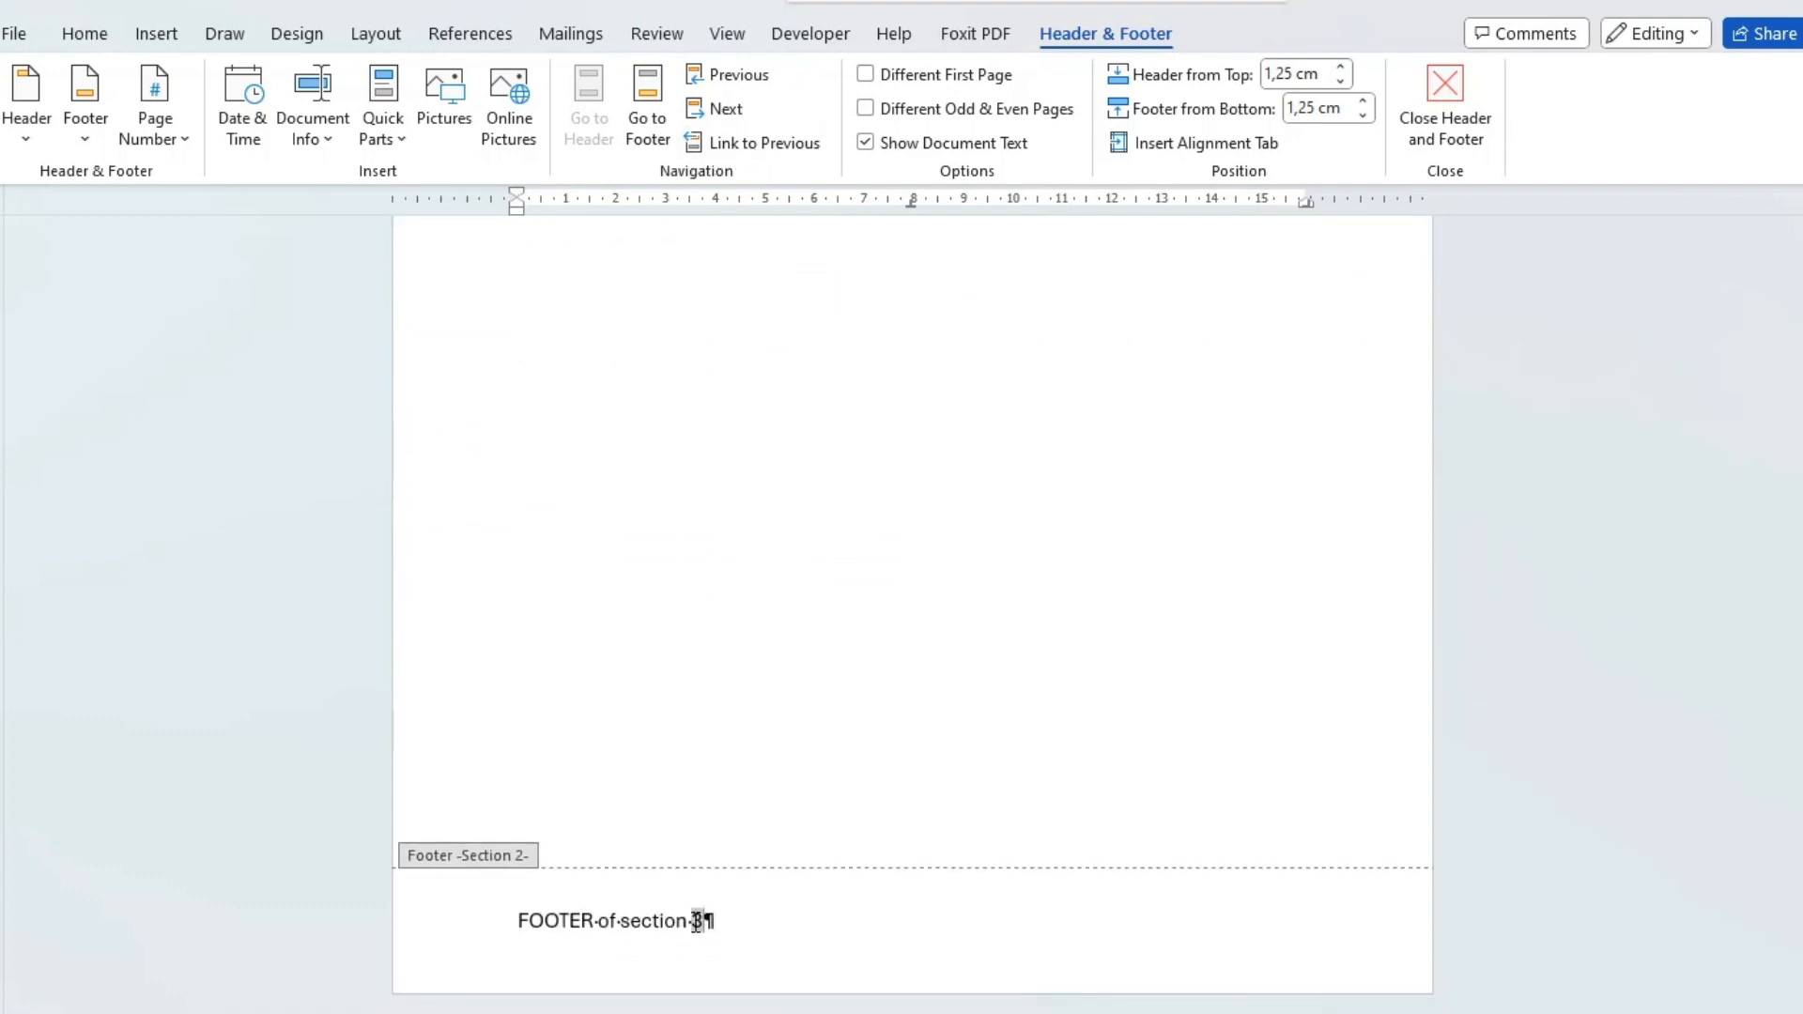
{"action": "type", "text": "2"}
Insert a Next Page section break between the [[!TemplateMe!]] tag and the line starting "I'm Page 3".
{"action": "scroll", "coordinate": [718, 648], "scroll_direction": "up", "scroll_amount": 1}
{"action": "scroll", "coordinate": [719, 650], "scroll_direction": "up", "scroll_amount": 3}
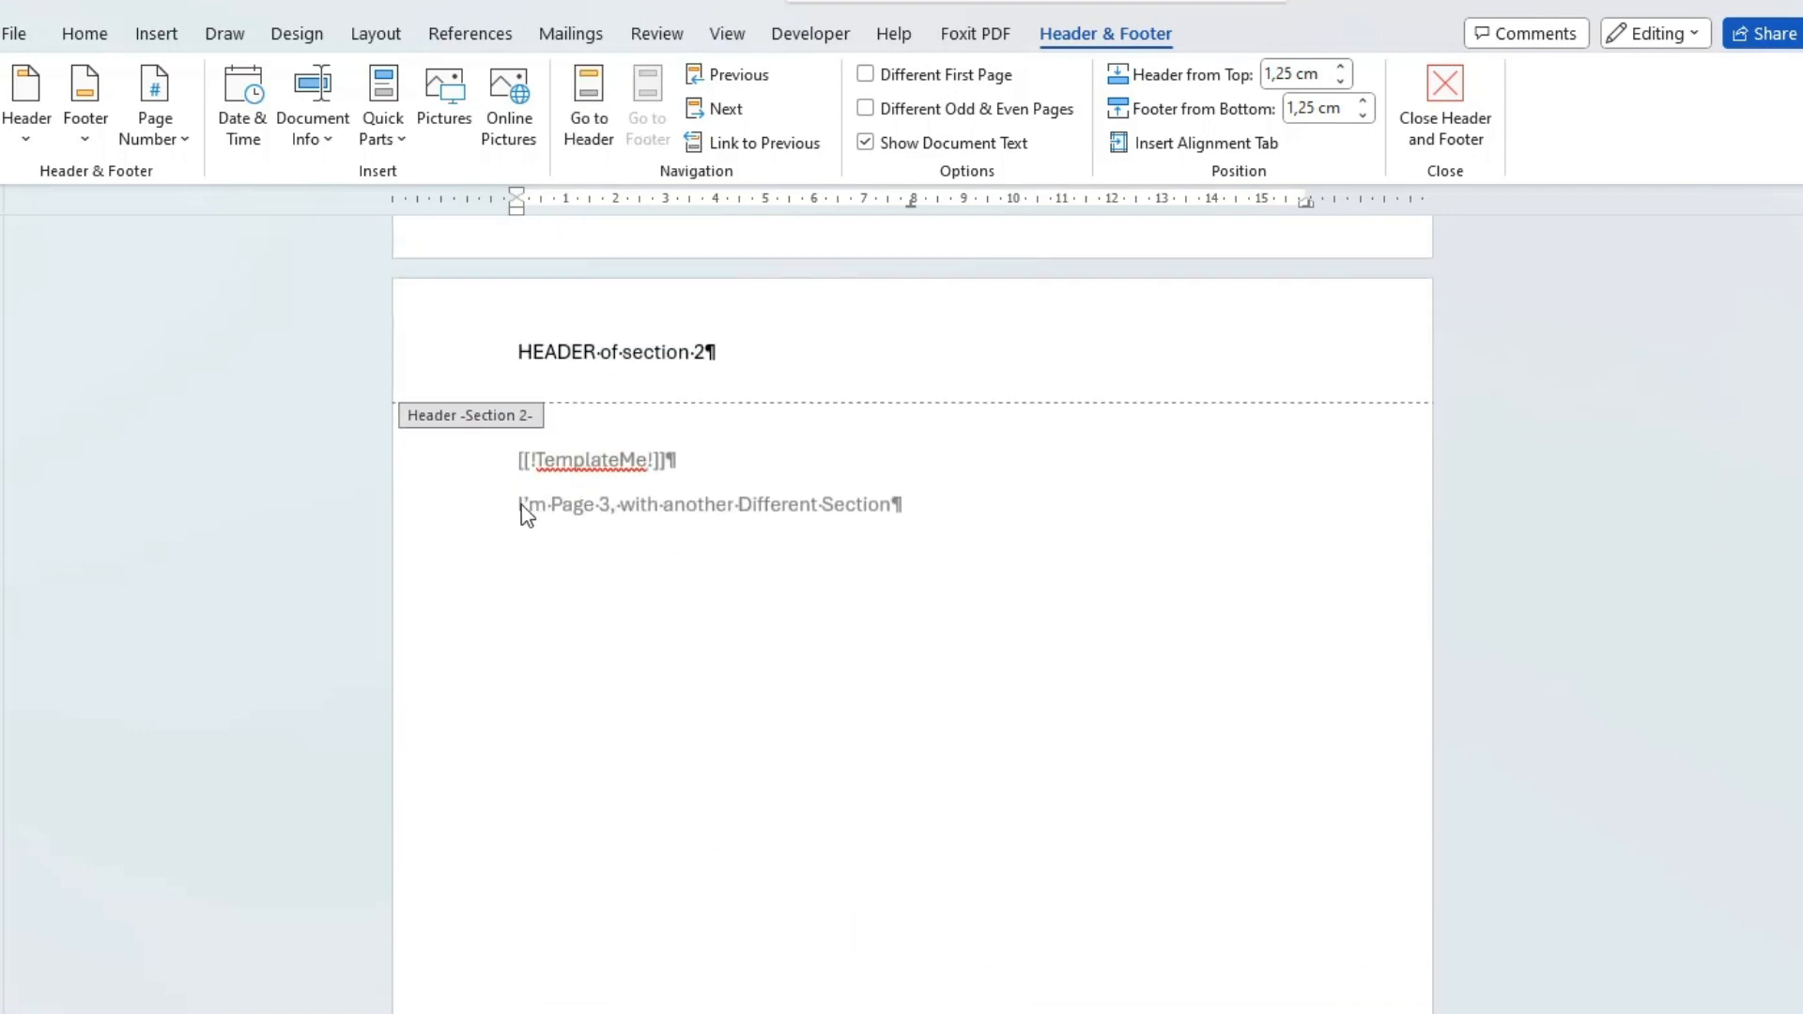
{"action": "double_click", "coordinate": [525, 513]}
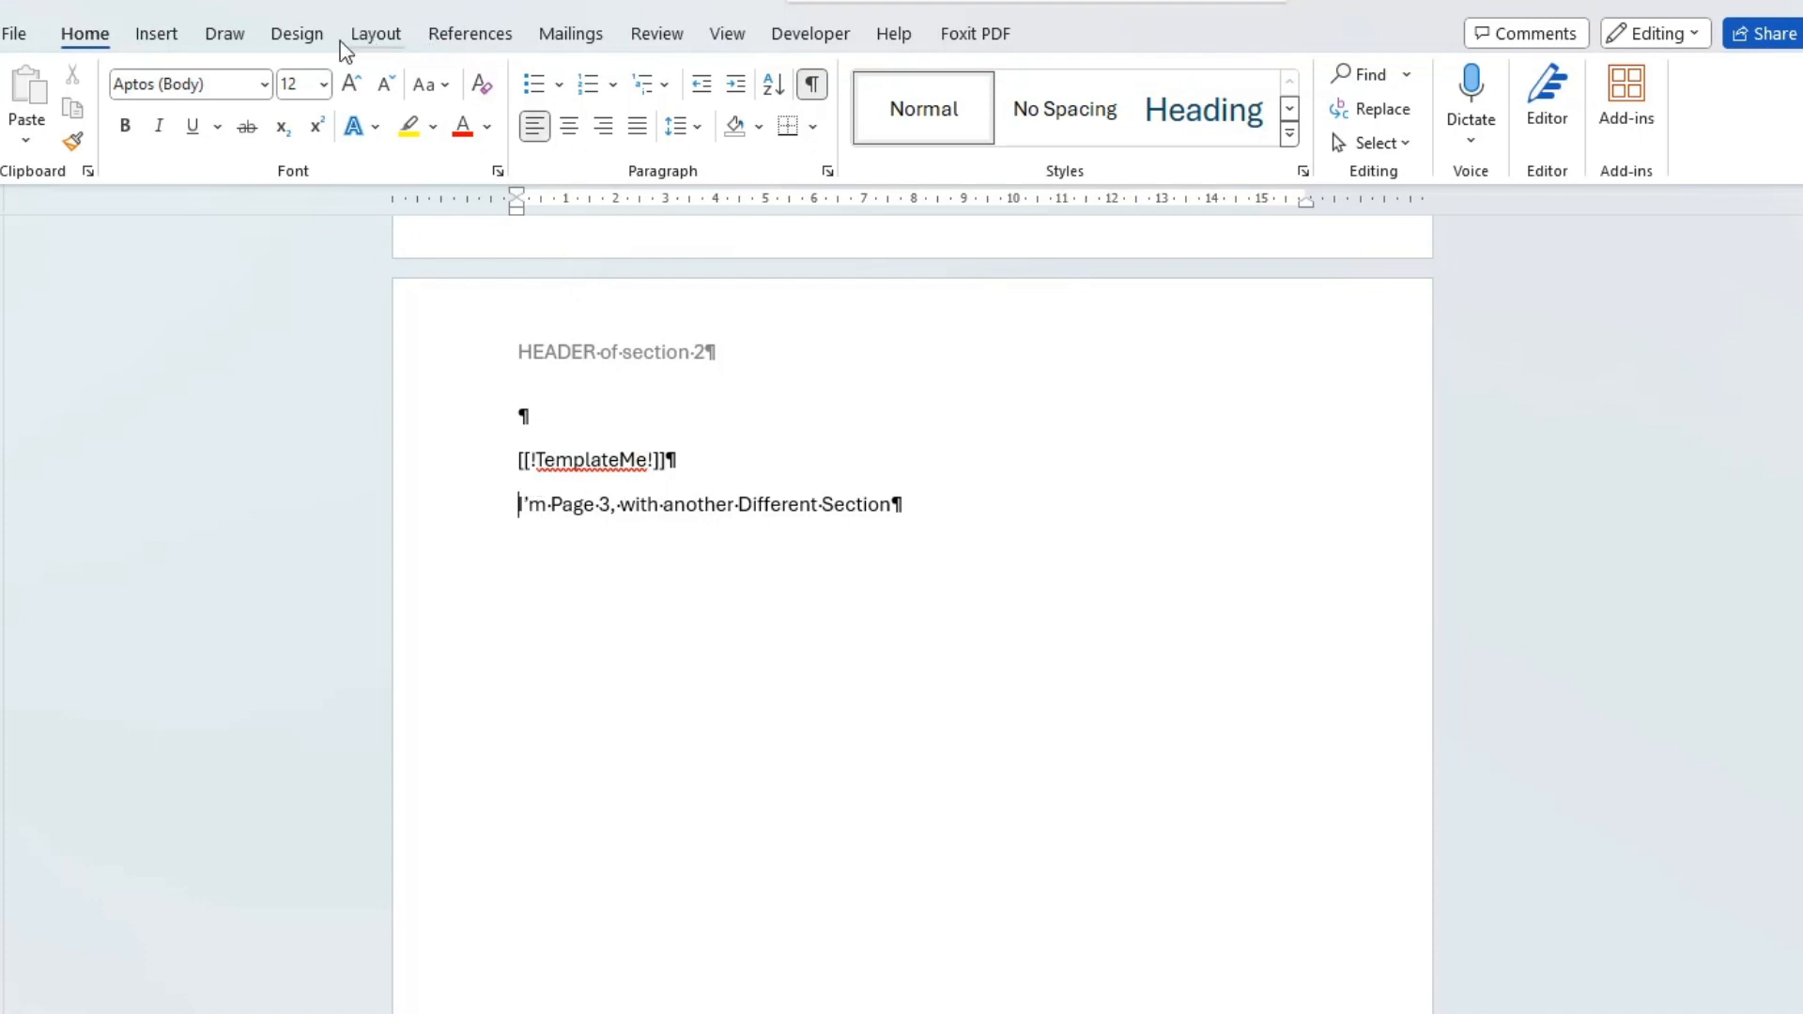
{"action": "left_click", "coordinate": [376, 38]}
{"action": "left_click", "coordinate": [365, 91]}
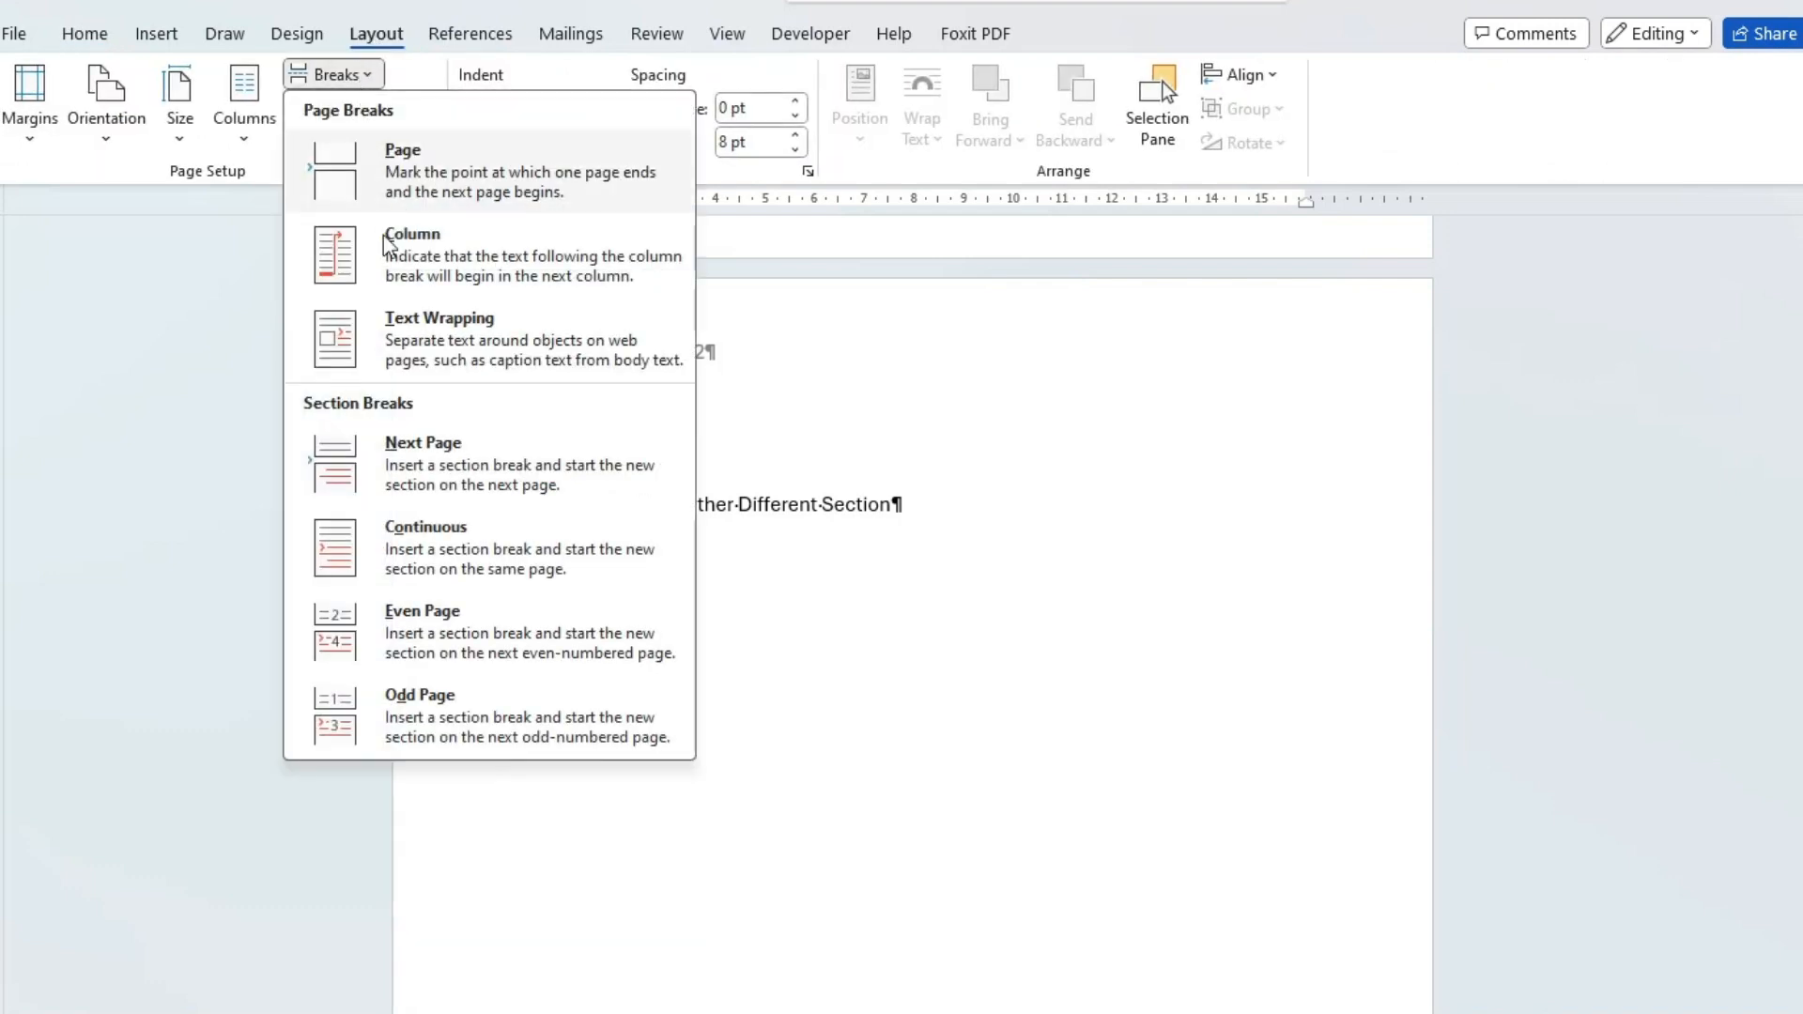
{"action": "left_click", "coordinate": [439, 465]}
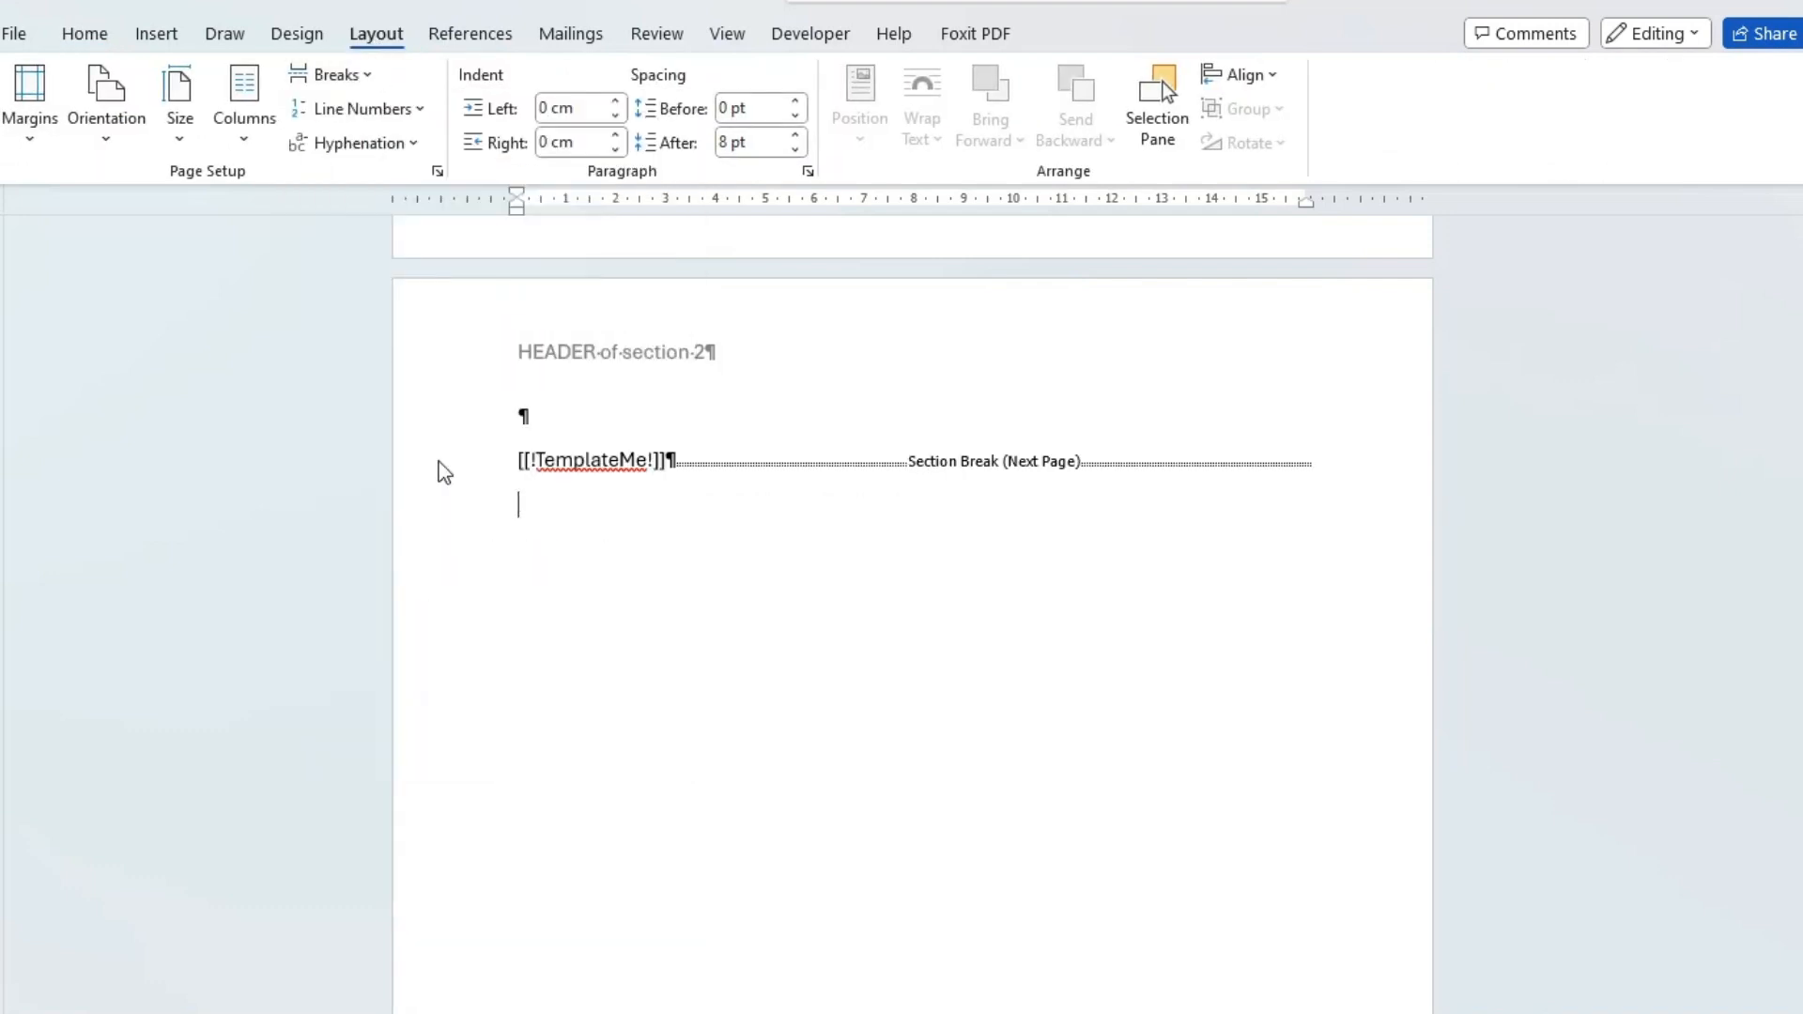
Unlink the section 3 header from the previous section and change its text to "HEADER of section 3".
{"action": "left_click", "coordinate": [785, 889]}
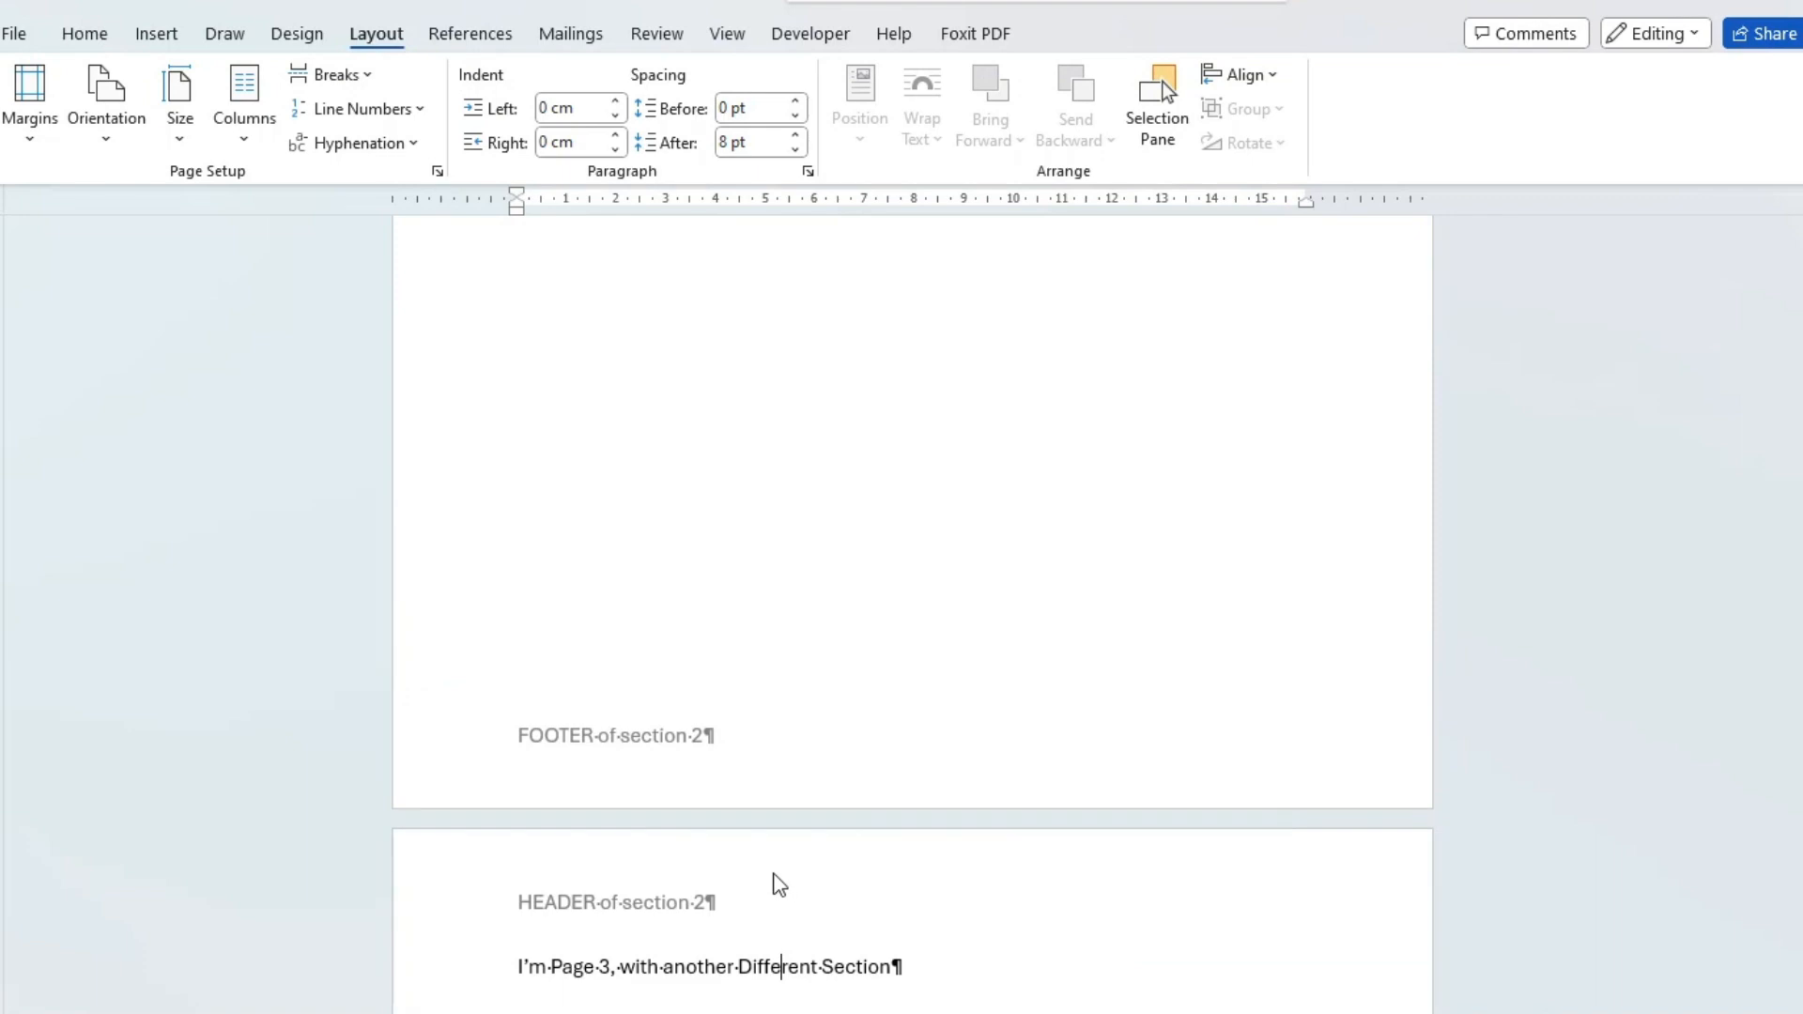
{"action": "double_click", "coordinate": [778, 883]}
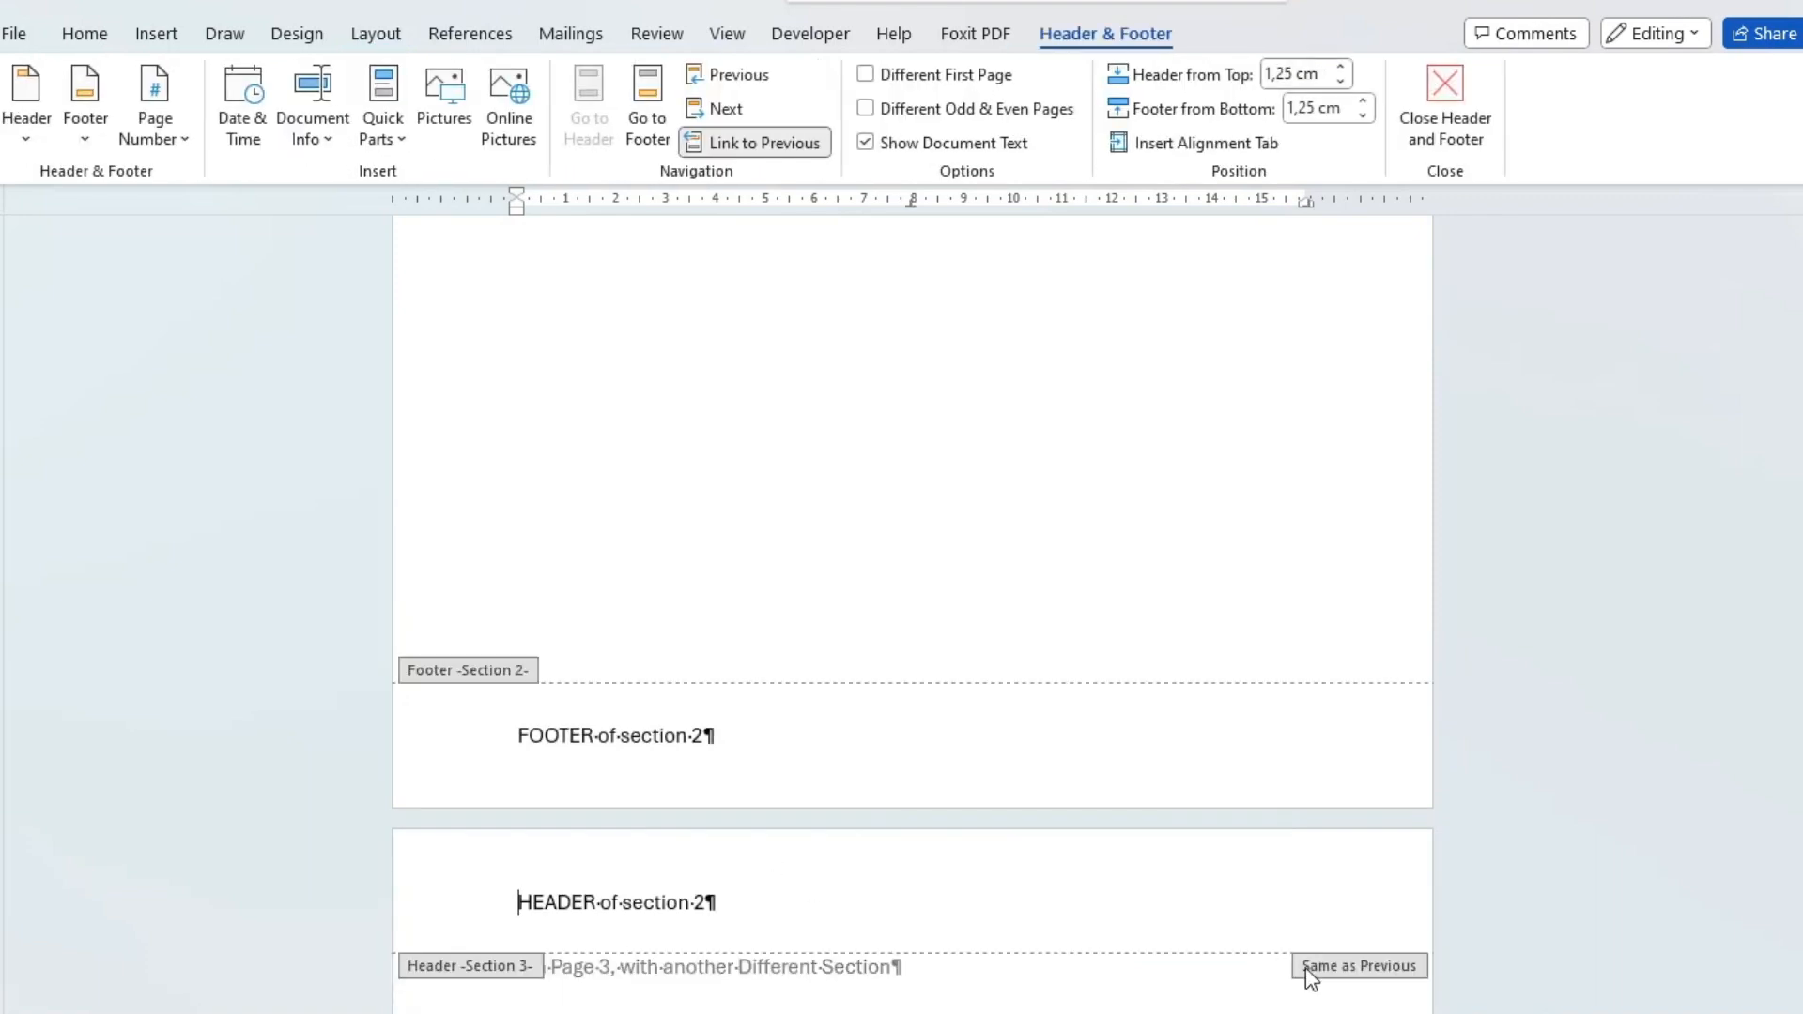
{"action": "left_click", "coordinate": [734, 148]}
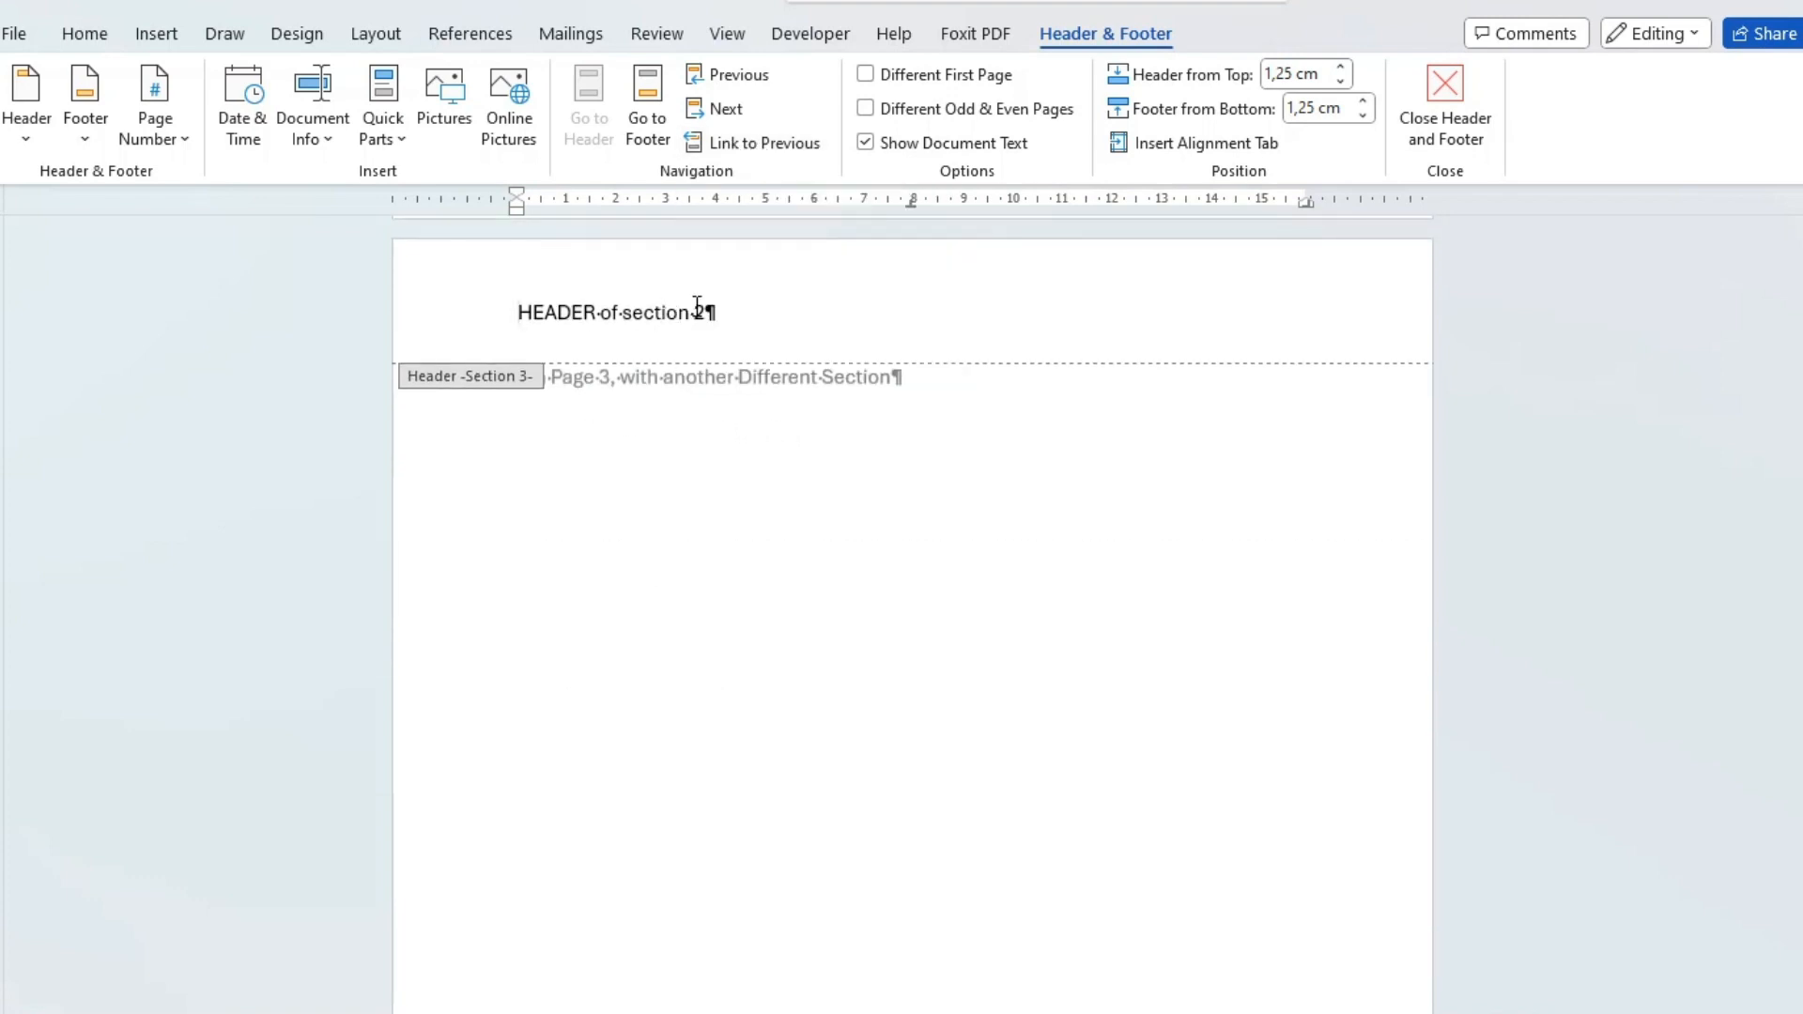
{"action": "type", "text": "3"}
Return to the body of section 3 and insert an empty paragraph above the "I'm Page 3" line.
{"action": "double_click", "coordinate": [624, 391]}
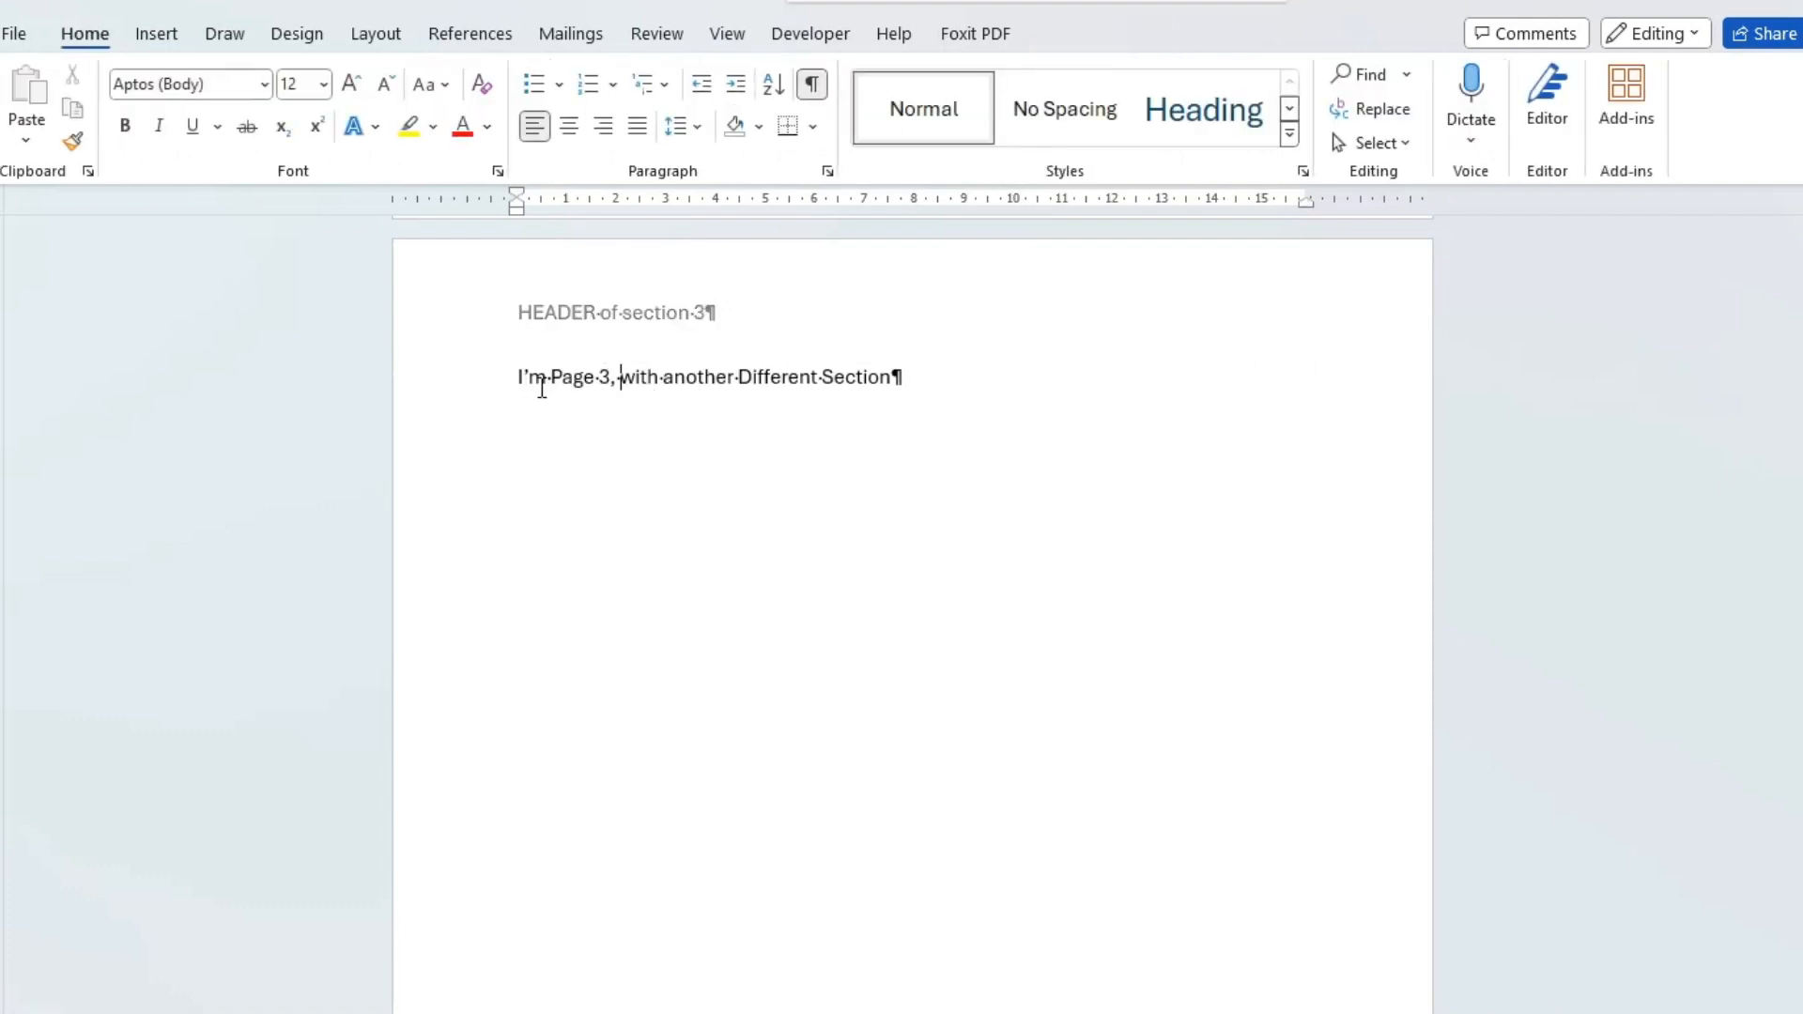
{"action": "key", "text": "Return"}
Unlink the section 3 footer from the previous section and change its text to "FOOTER of section 3".
{"action": "scroll", "coordinate": [627, 410], "scroll_direction": "down", "scroll_amount": 5}
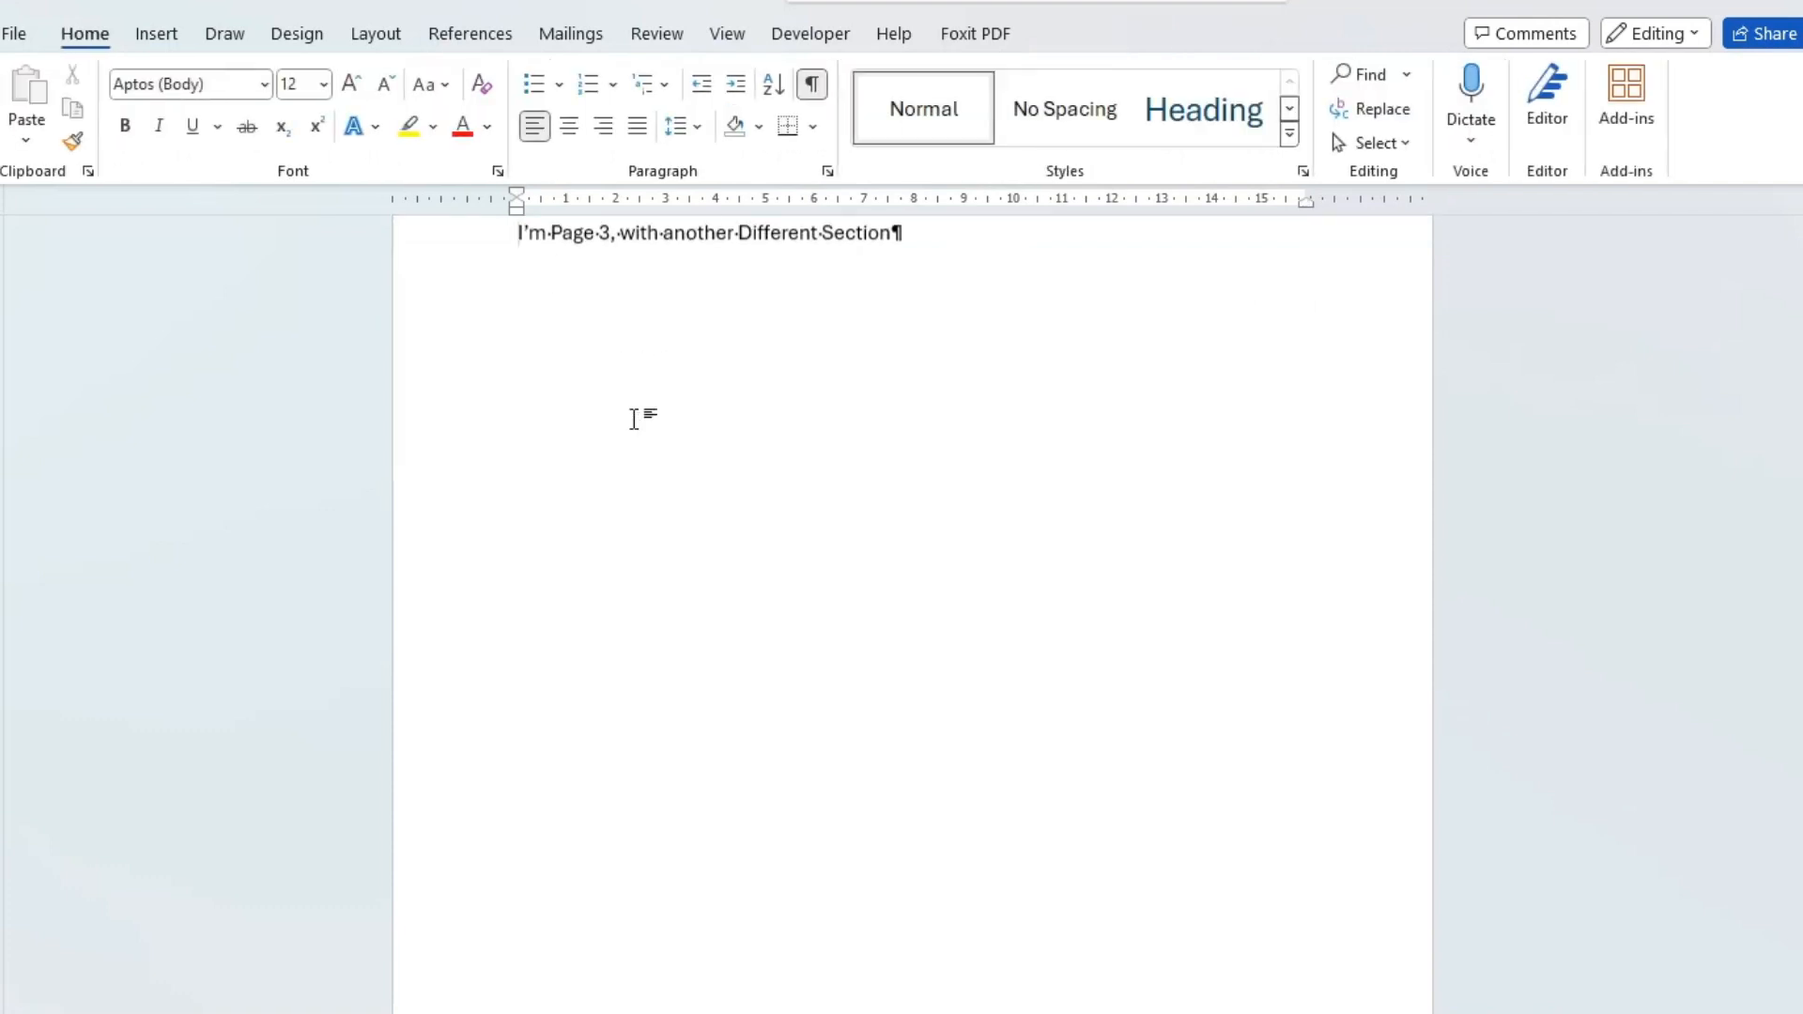
{"action": "scroll", "coordinate": [719, 970], "scroll_direction": "down", "scroll_amount": 2}
{"action": "double_click", "coordinate": [724, 966]}
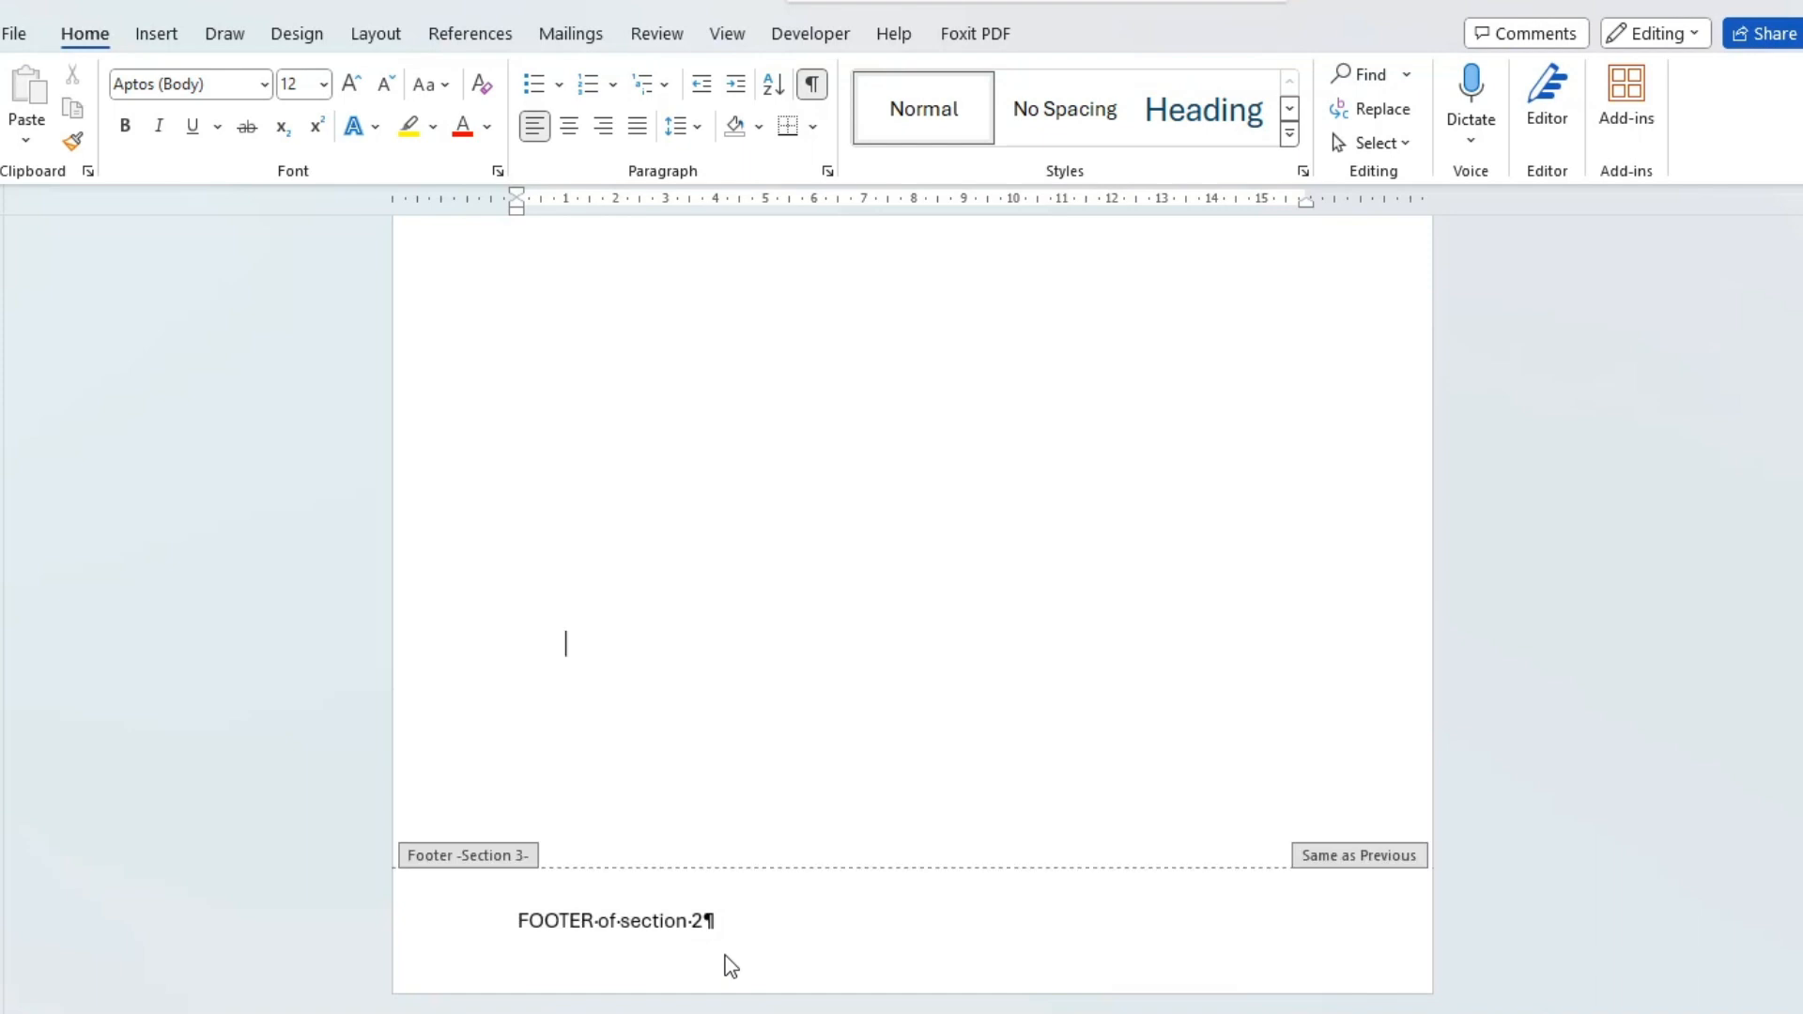
{"action": "left_click", "coordinate": [741, 148]}
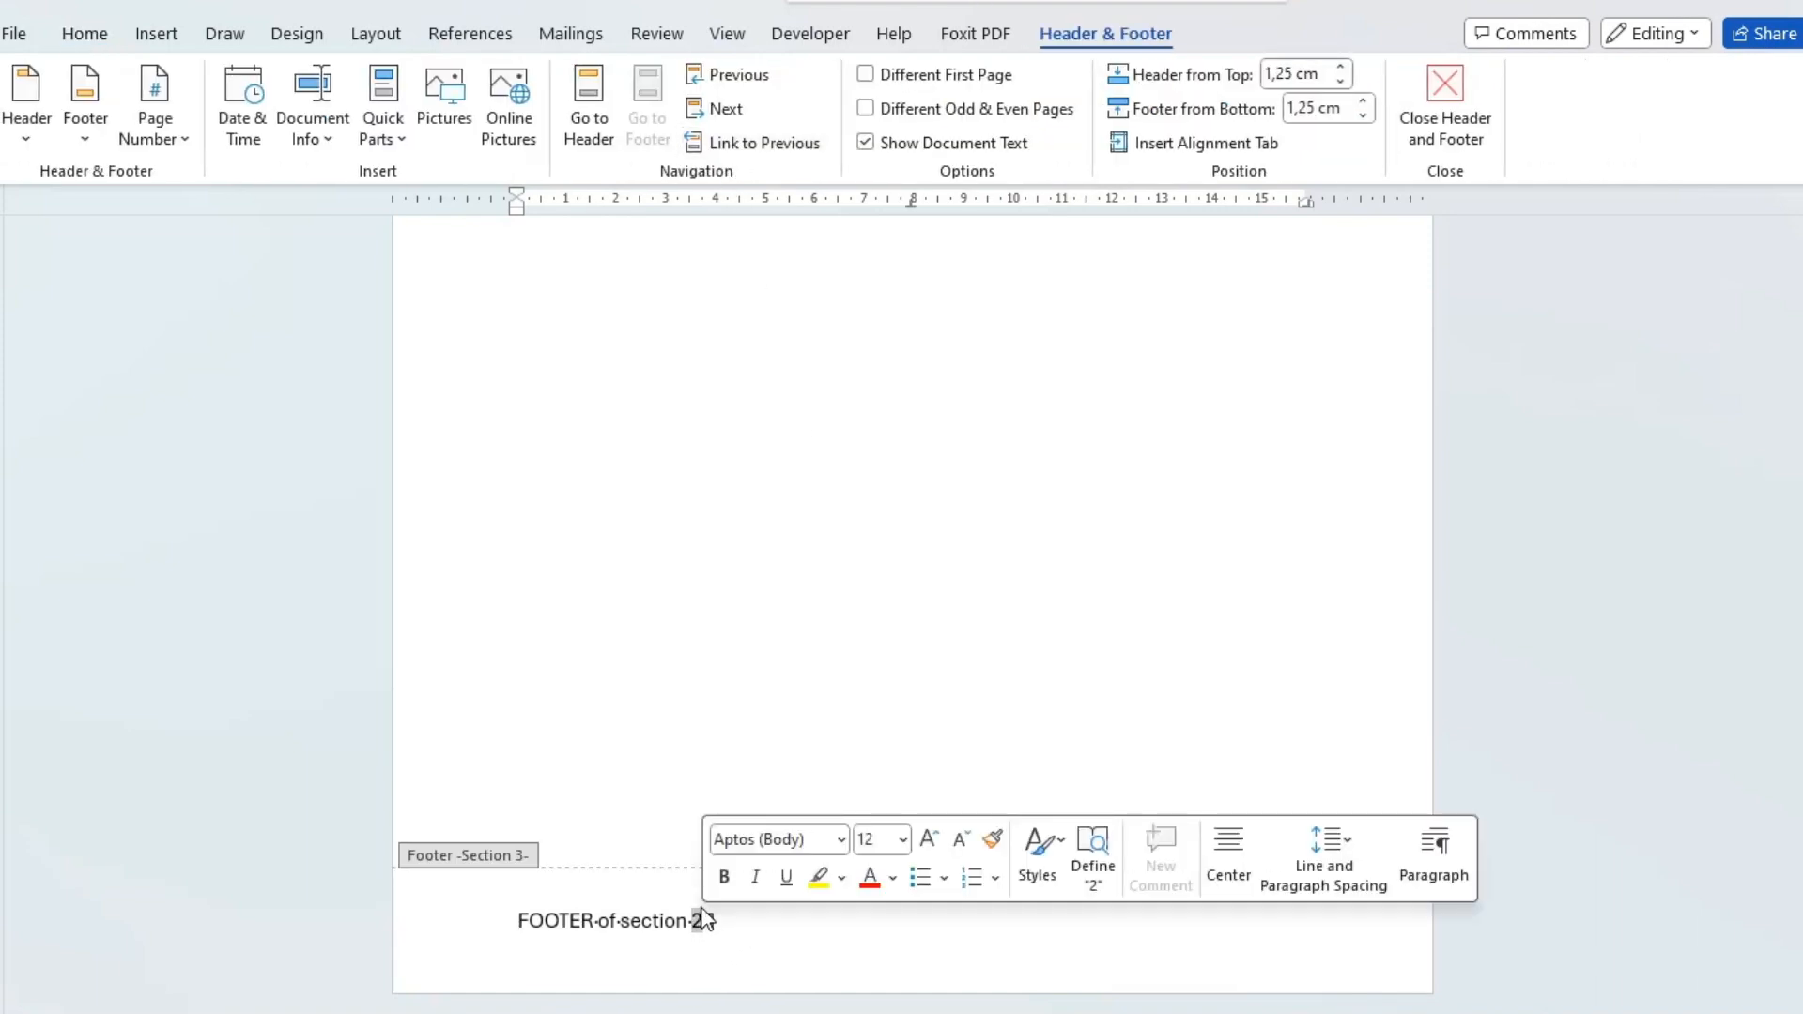
{"action": "scroll", "coordinate": [574, 516], "scroll_direction": "up", "scroll_amount": 15}
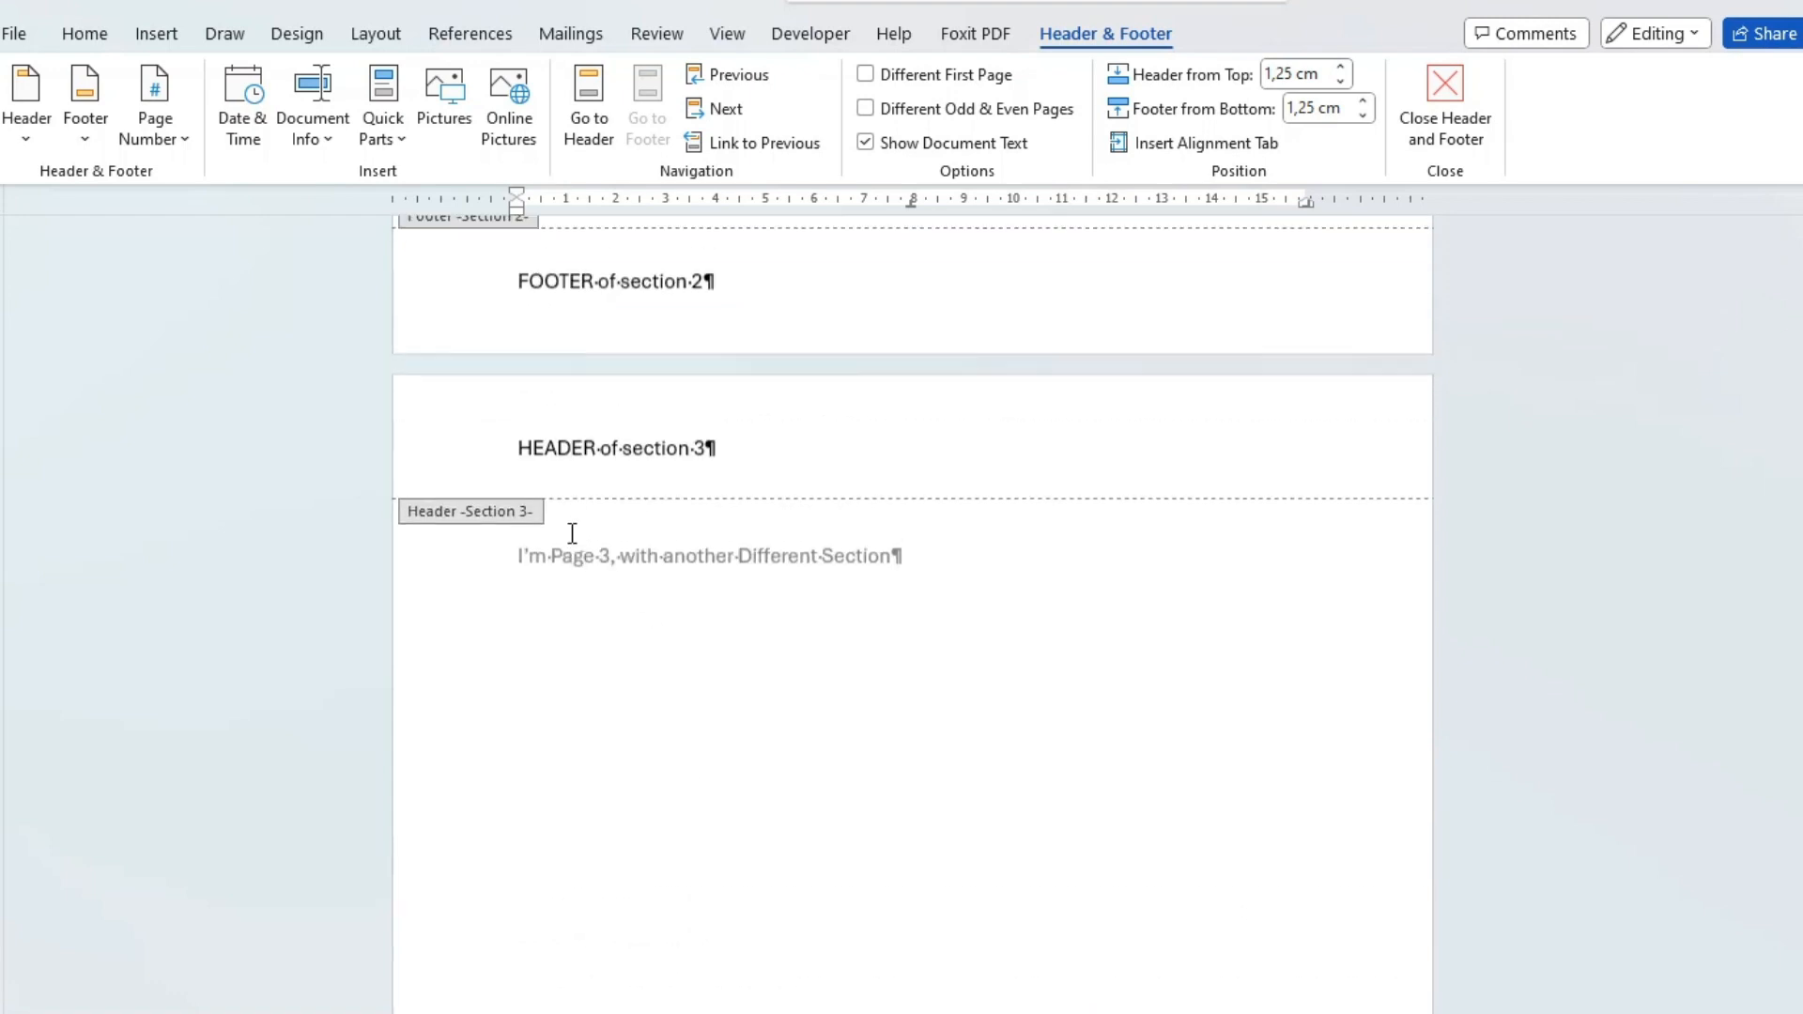
{"action": "scroll", "coordinate": [571, 549], "scroll_direction": "up", "scroll_amount": 10}
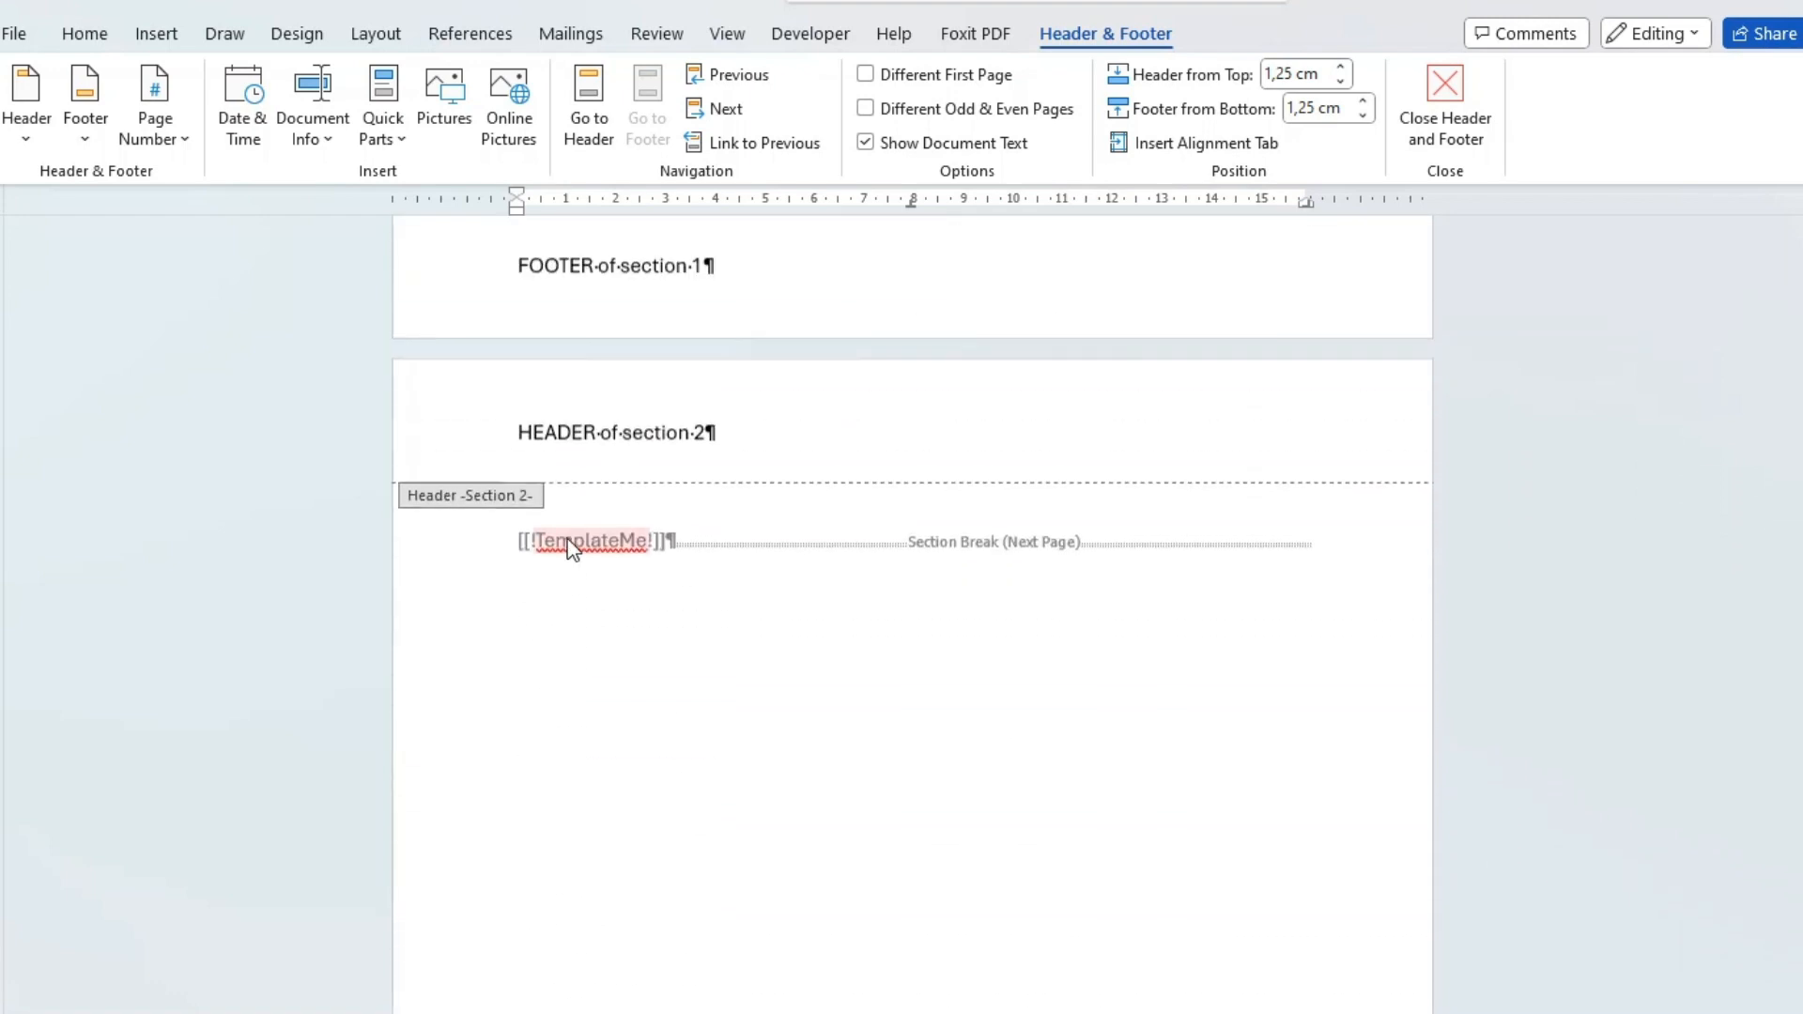
{"action": "scroll", "coordinate": [669, 554], "scroll_direction": "down", "scroll_amount": 20}
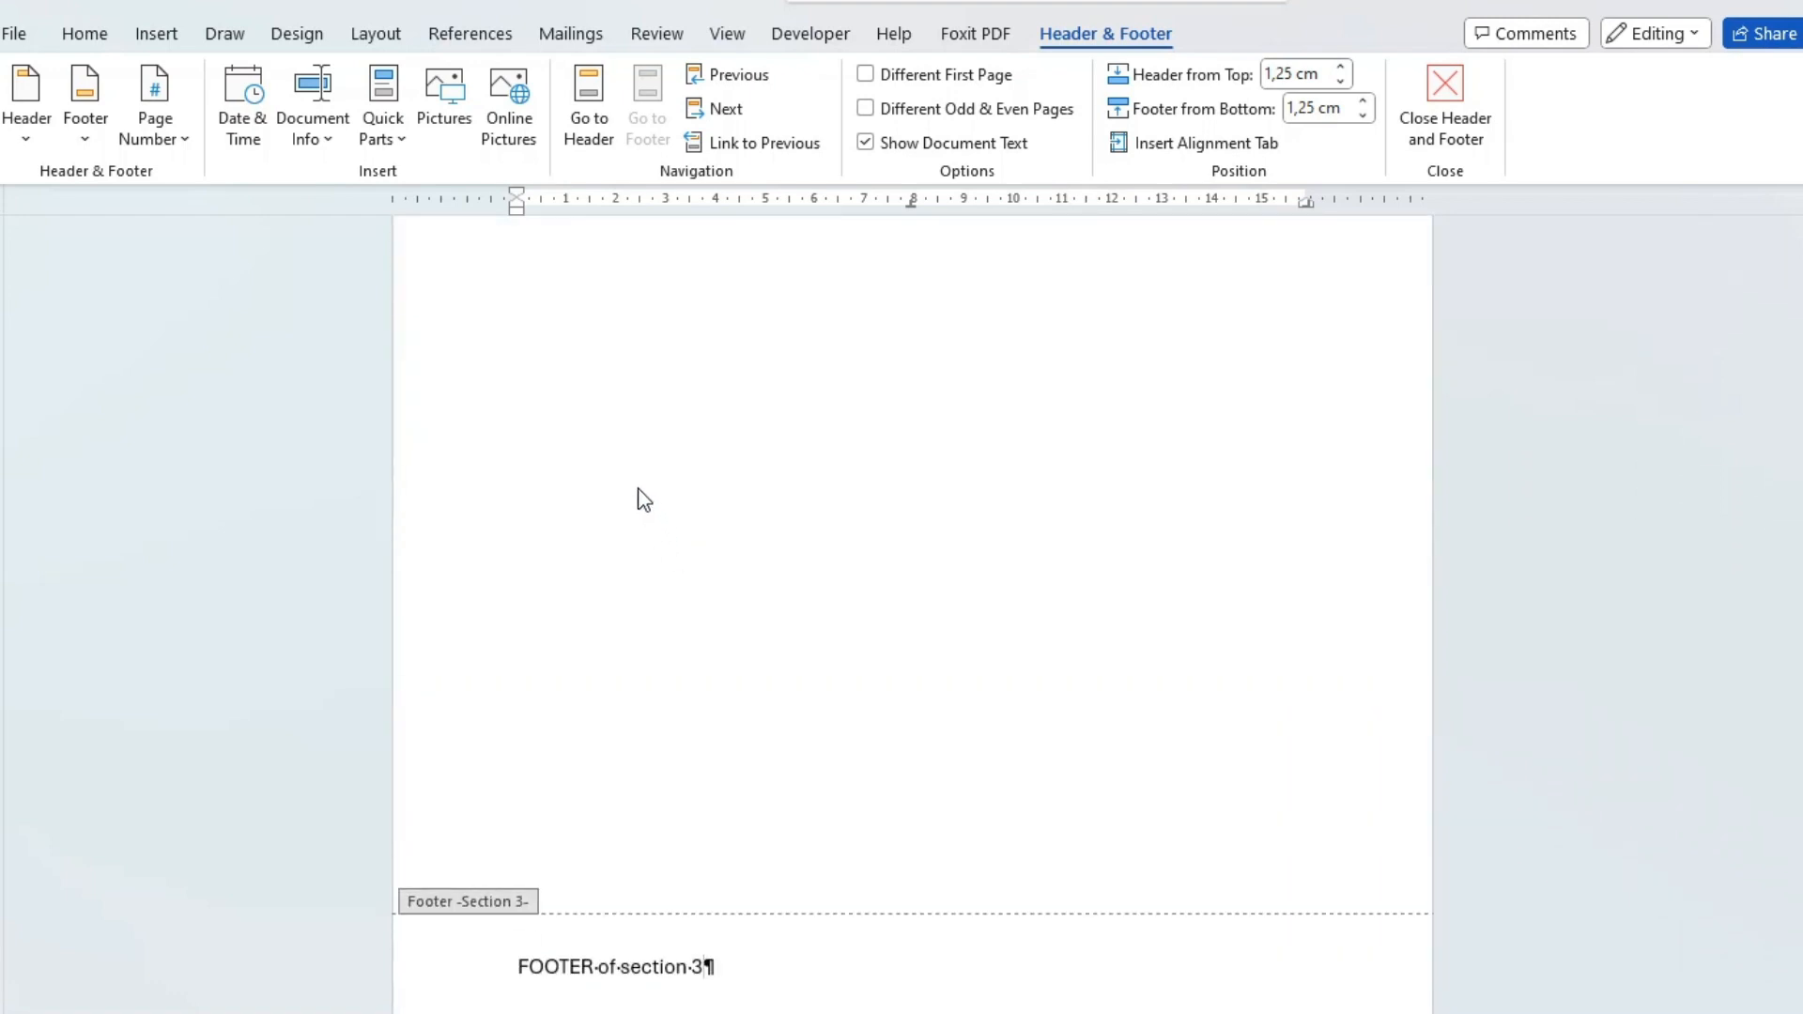
Save the main Word document with its three sections.
{"action": "scroll", "coordinate": [643, 499], "scroll_direction": "up", "scroll_amount": 20}
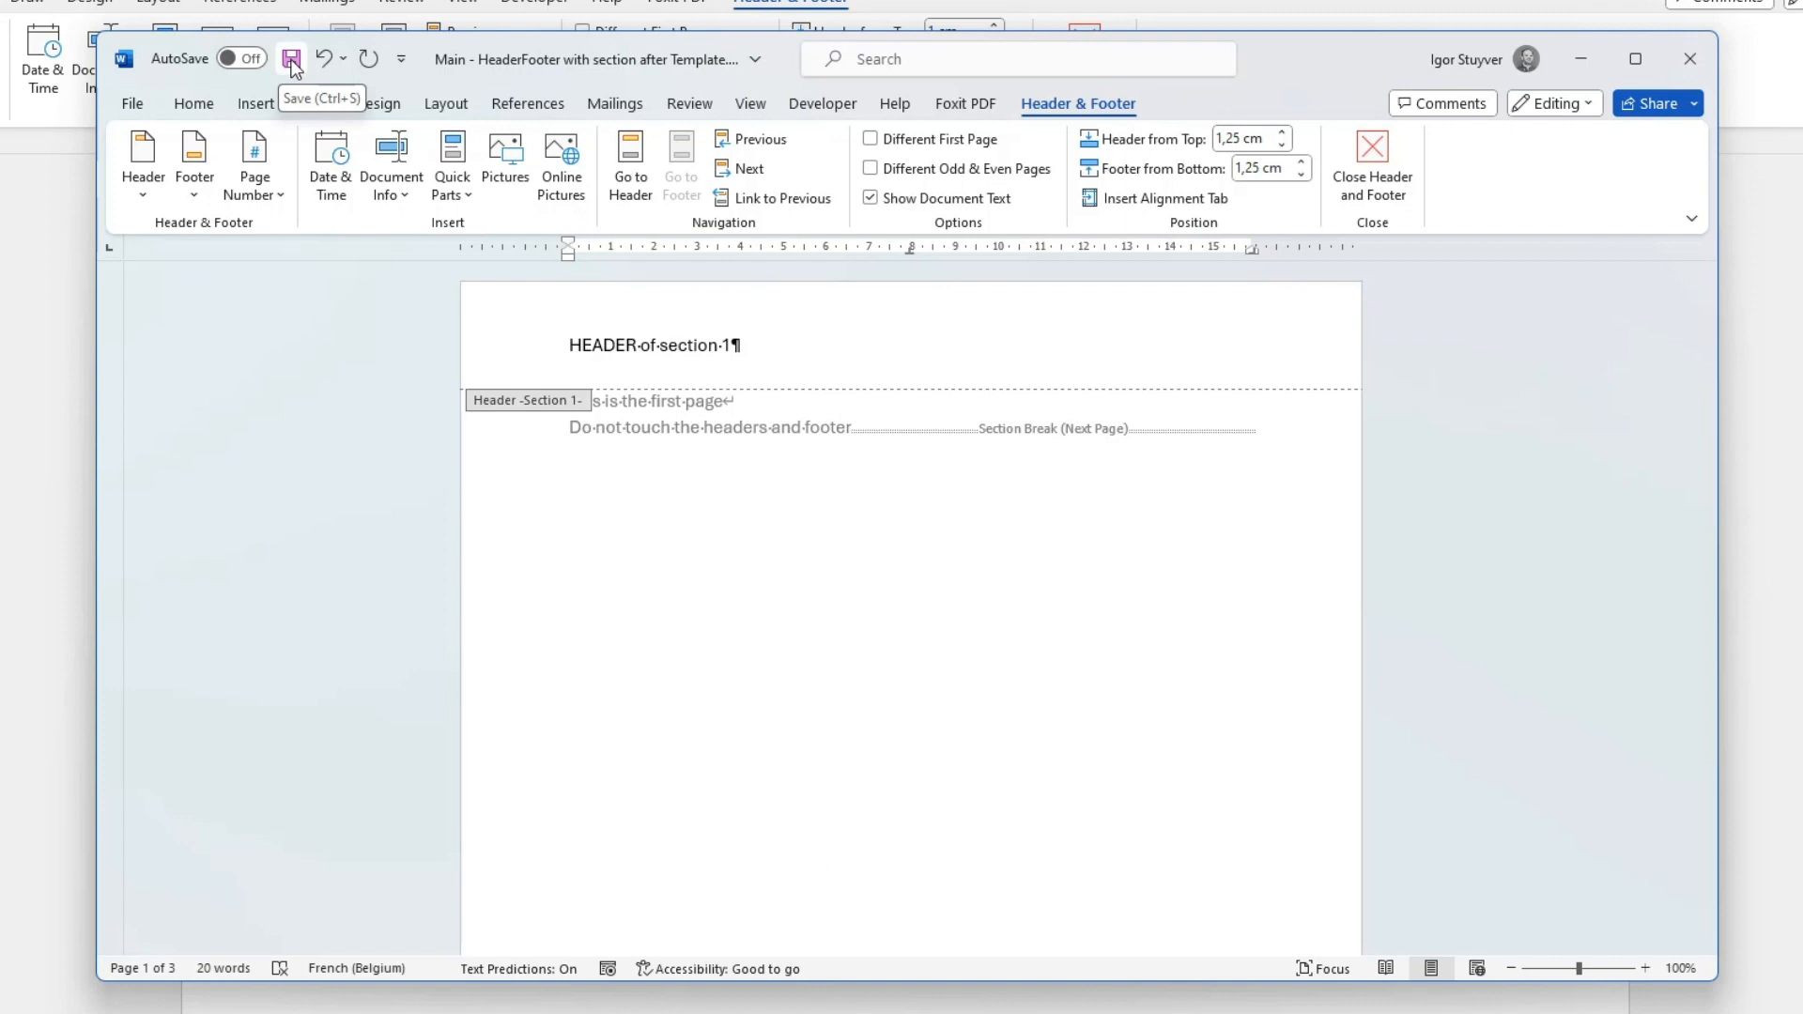
{"action": "left_click", "coordinate": [292, 62]}
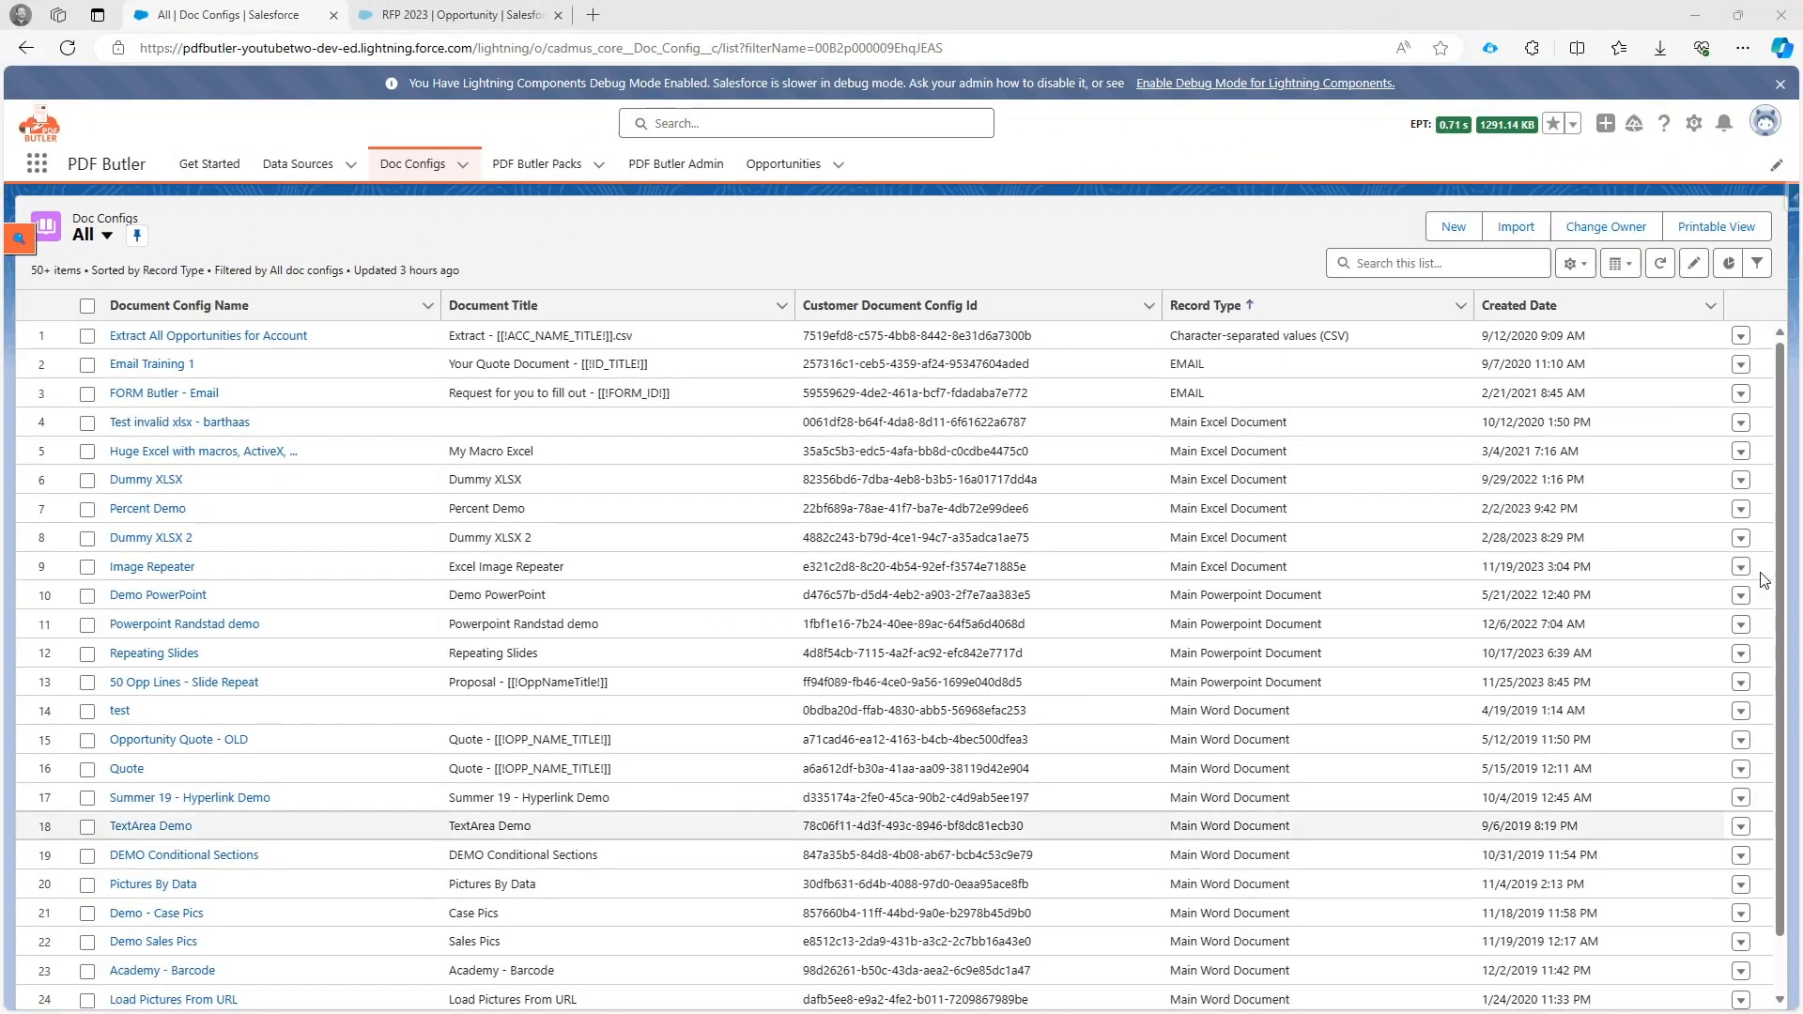
In Salesforce, start a new doc config of type Template Word Document and name it "TEMPLATE - Use Template Header".
{"action": "left_click", "coordinate": [1453, 228]}
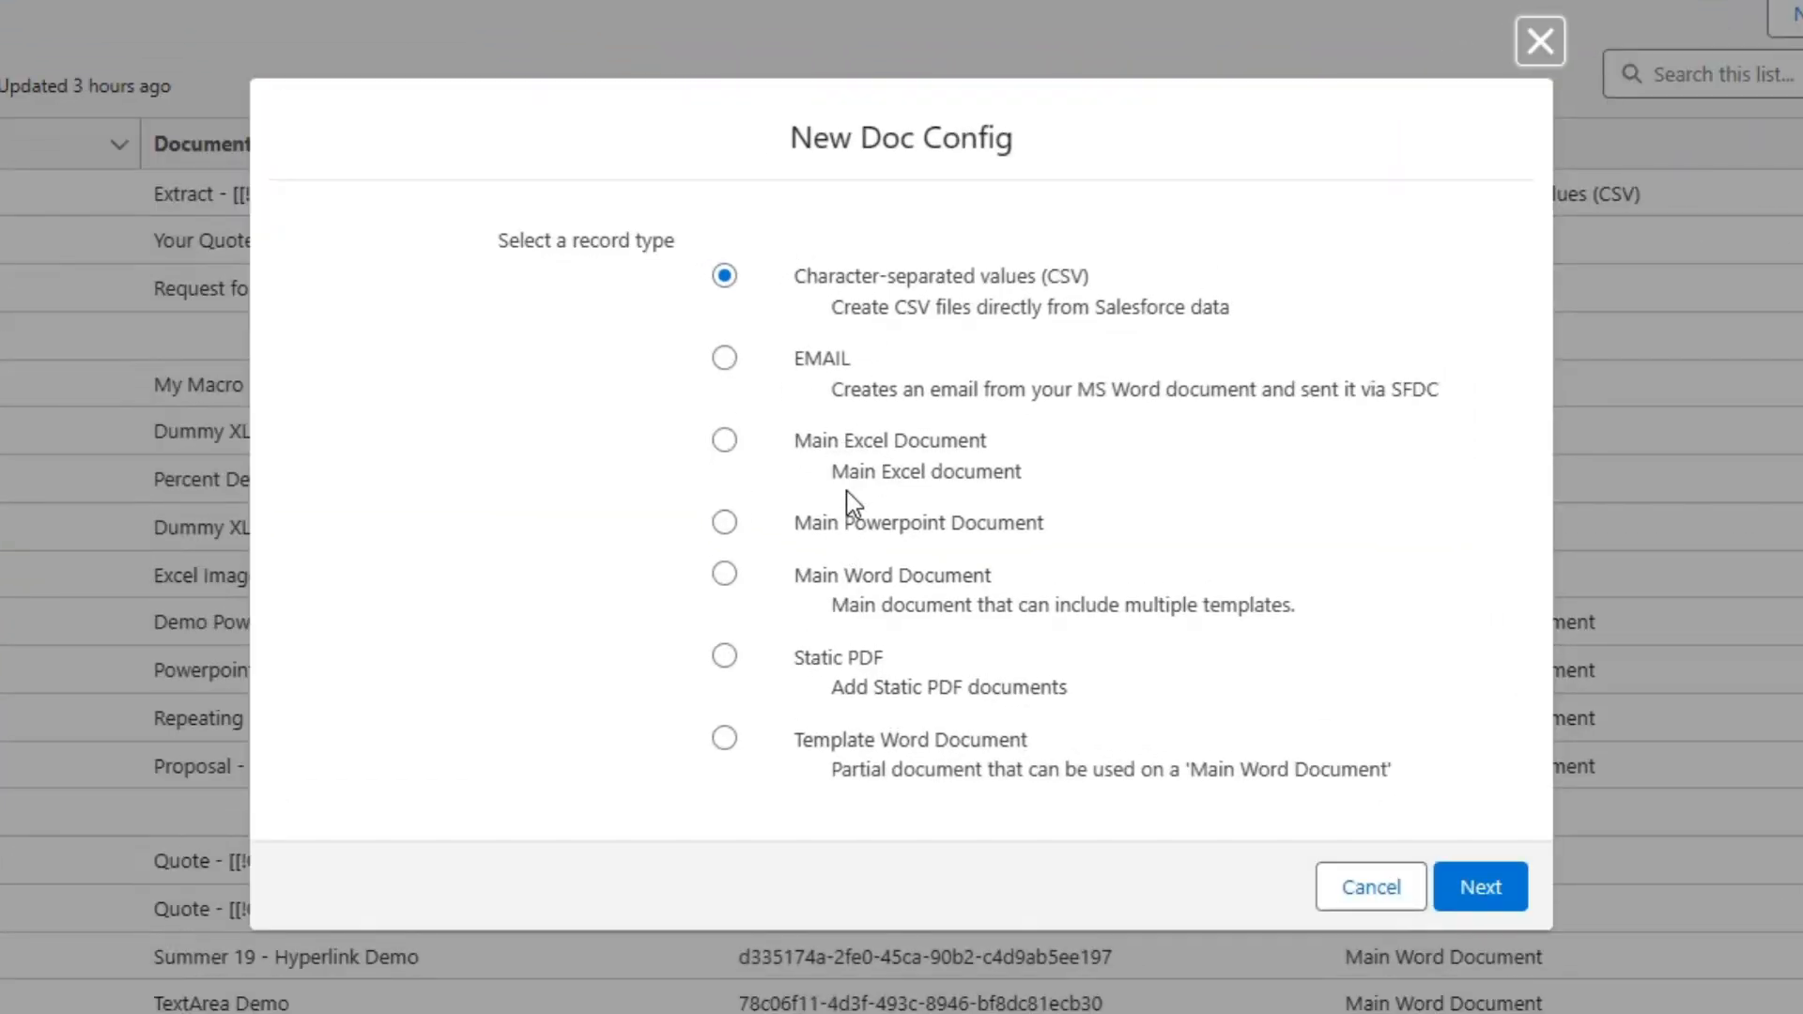
{"action": "left_click", "coordinate": [837, 746]}
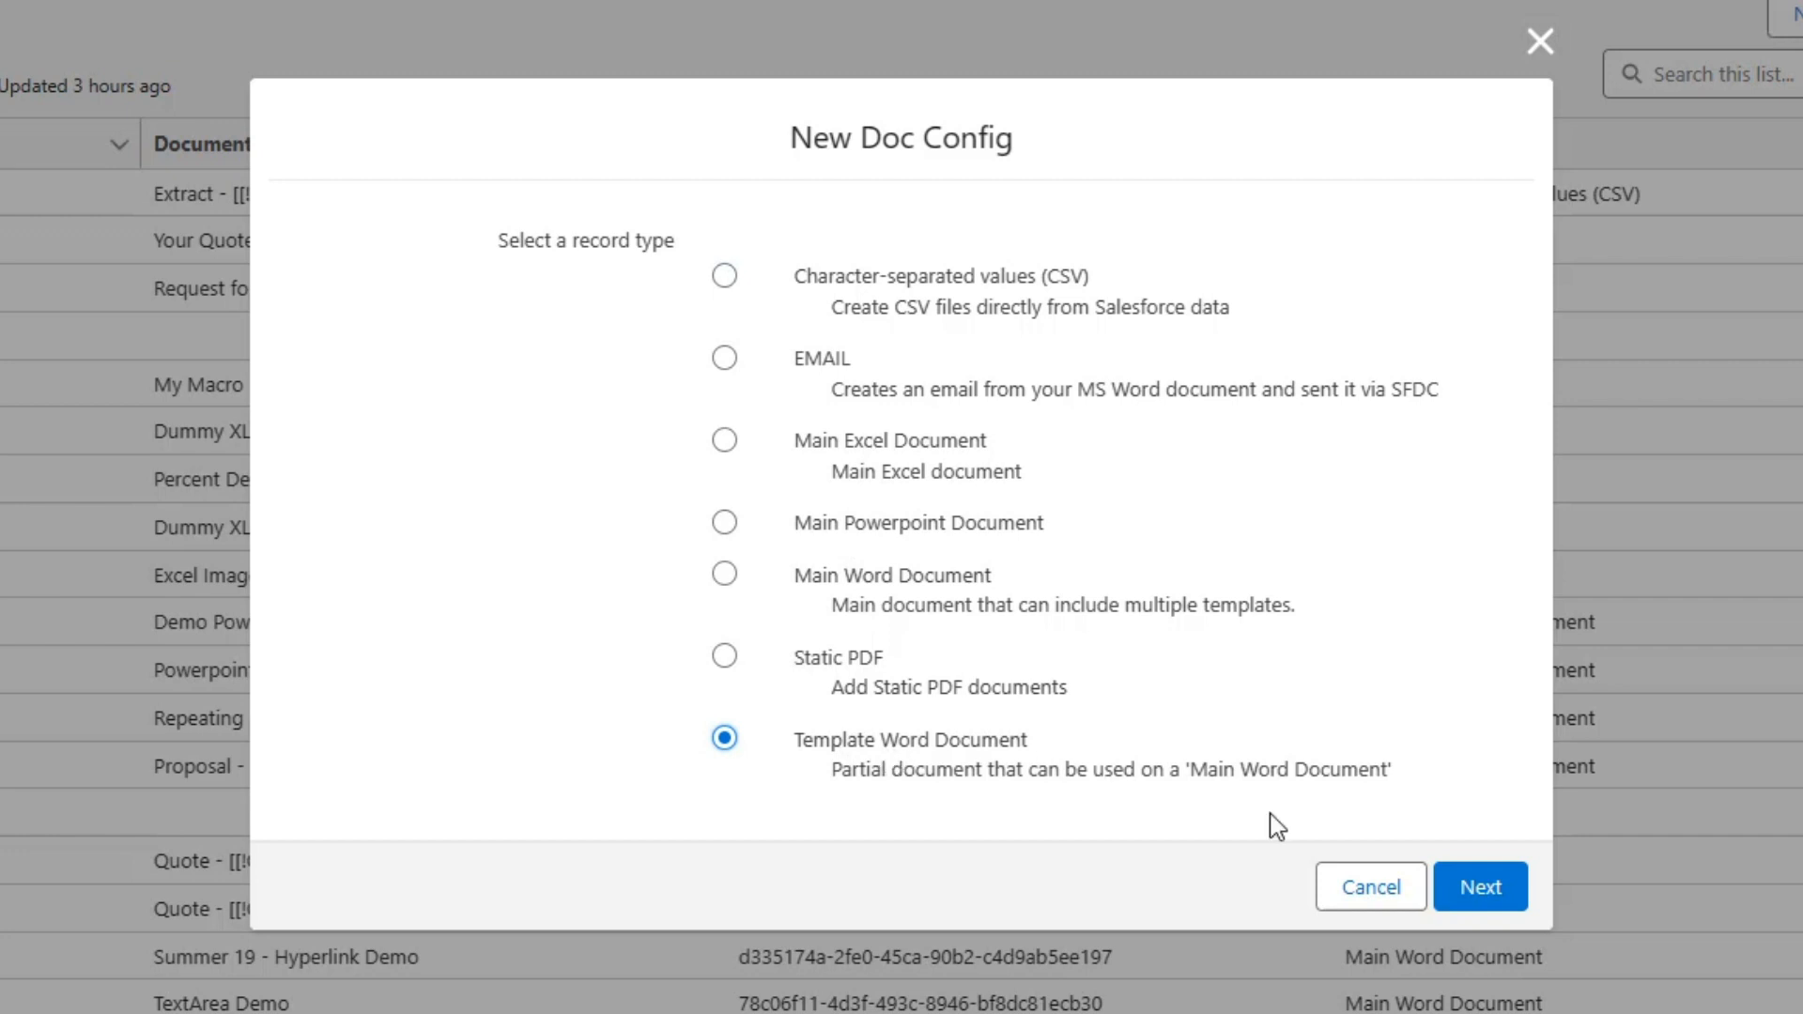
{"action": "left_click", "coordinate": [1479, 892]}
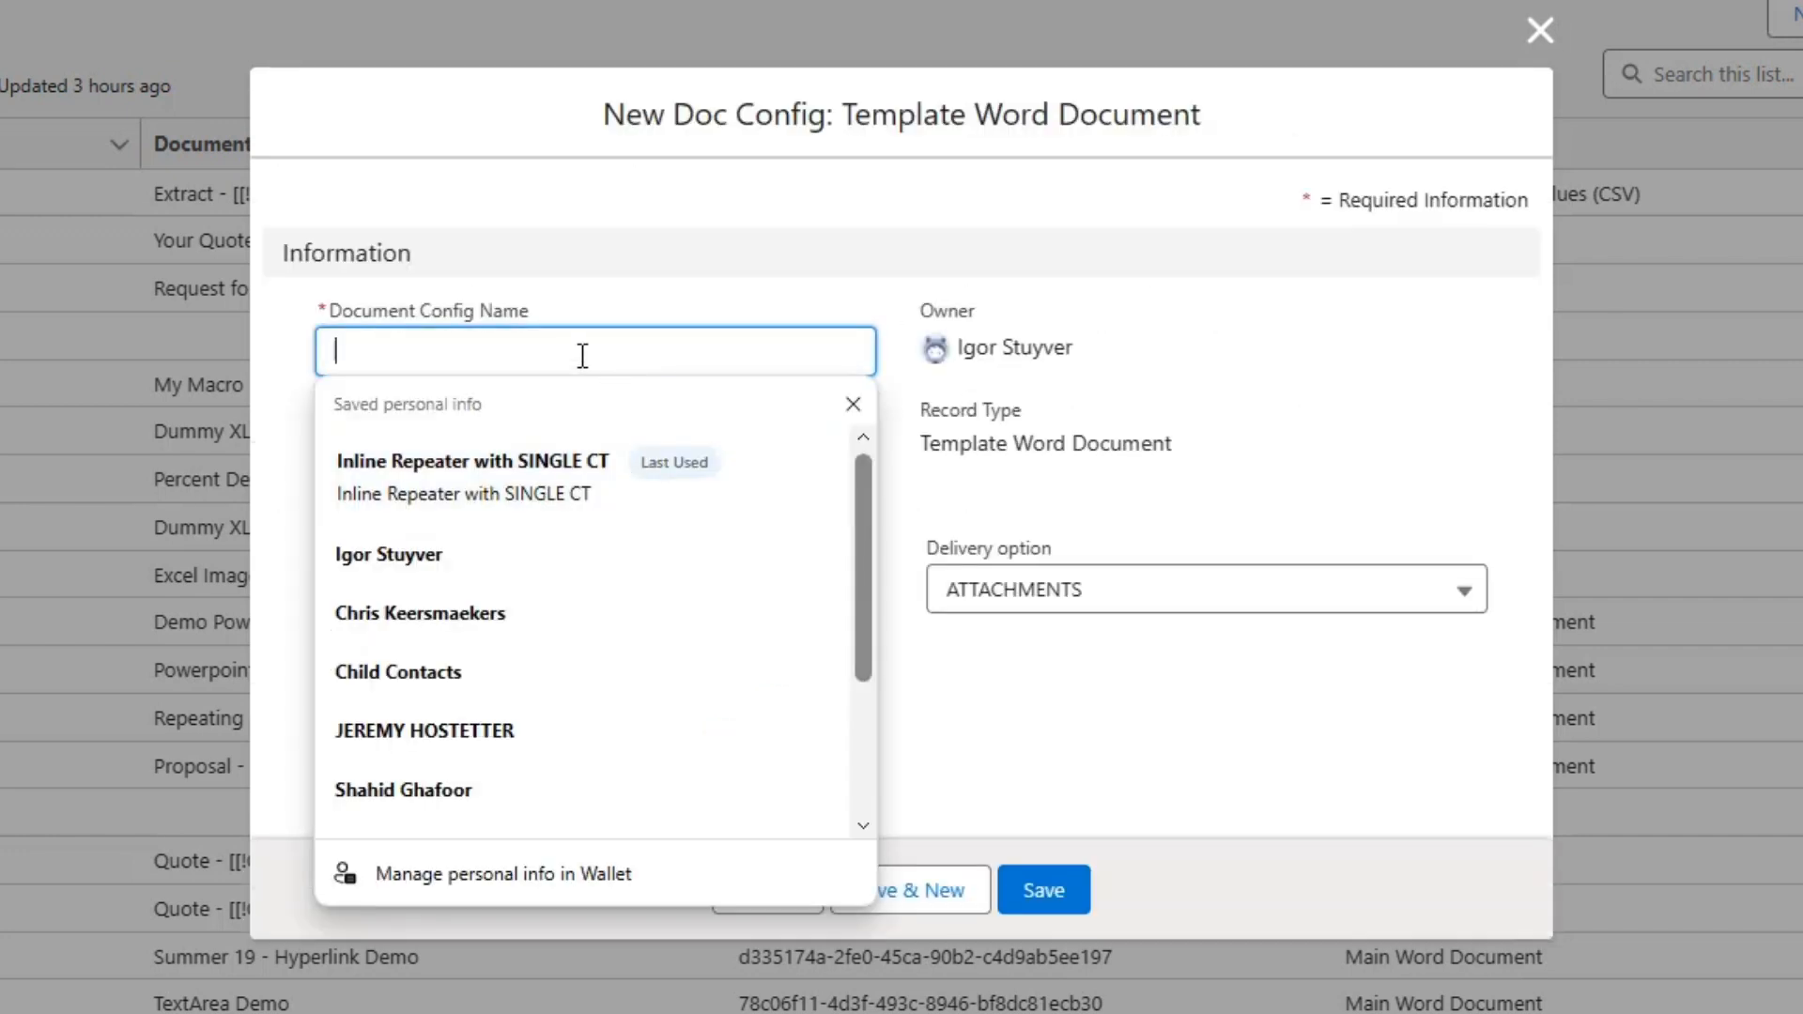
{"action": "type", "text": "TEMPLATE"}
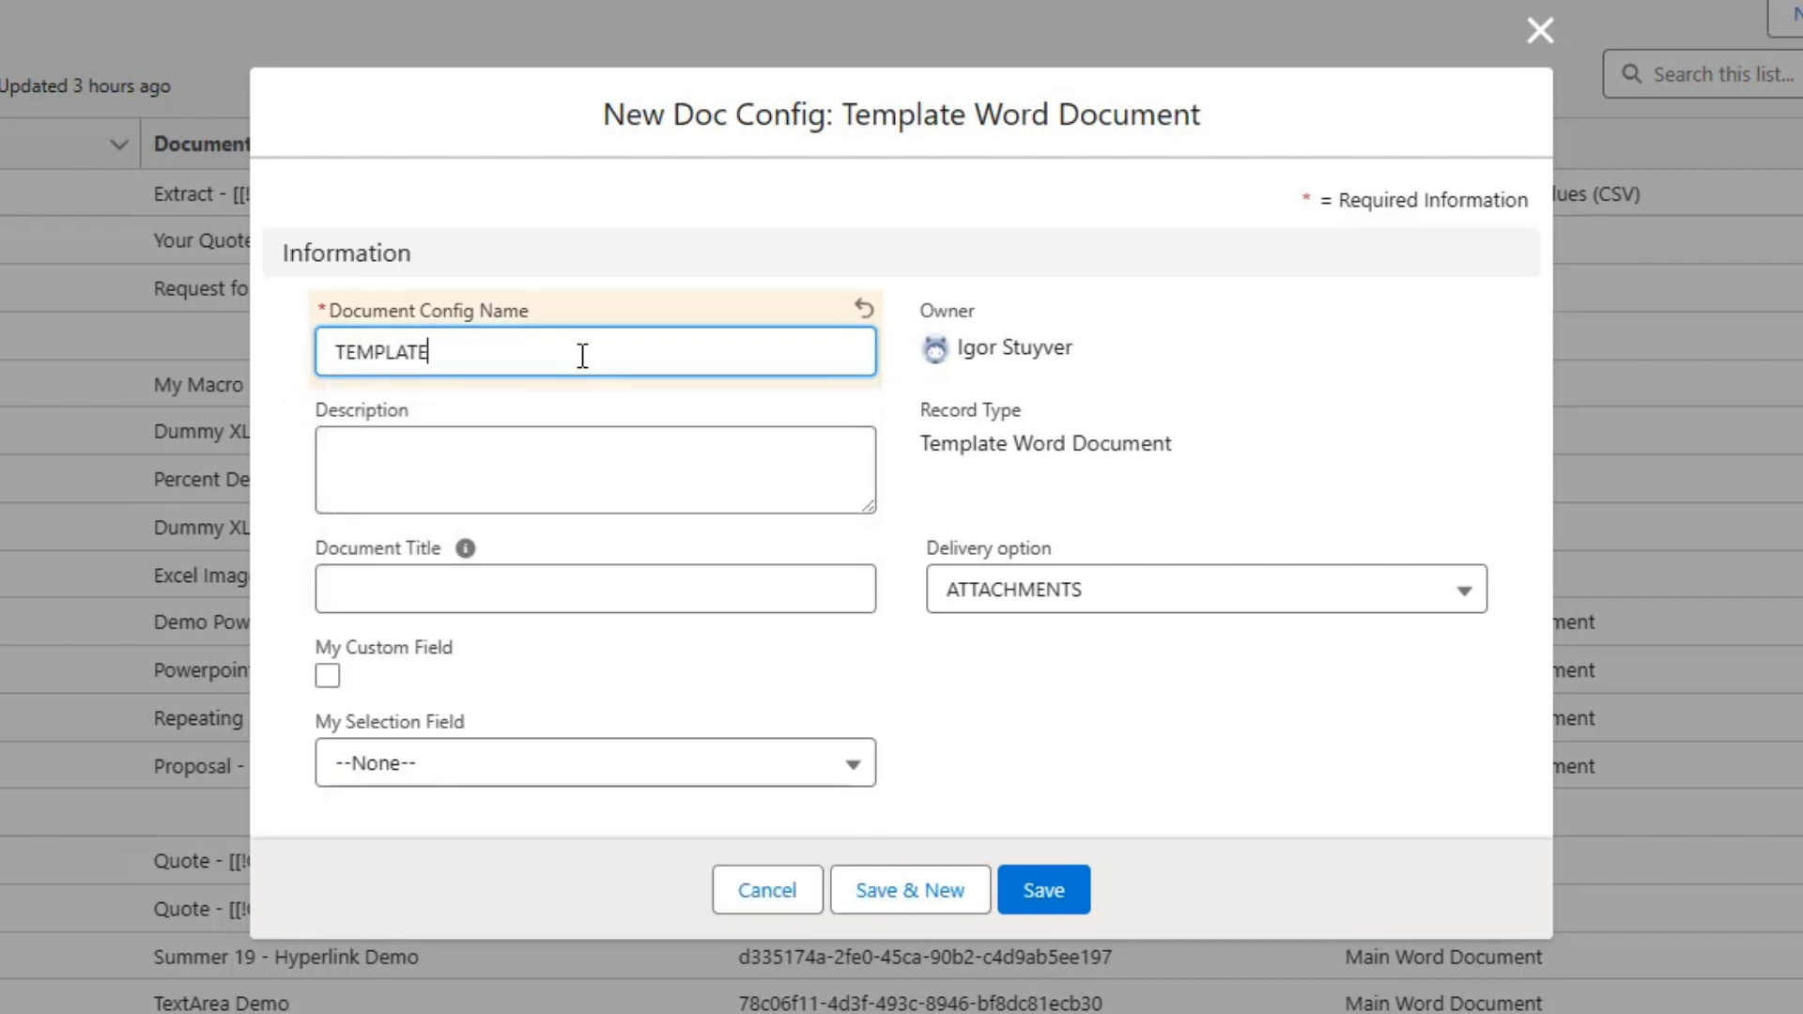
{"action": "type", "text": " - Uer"}
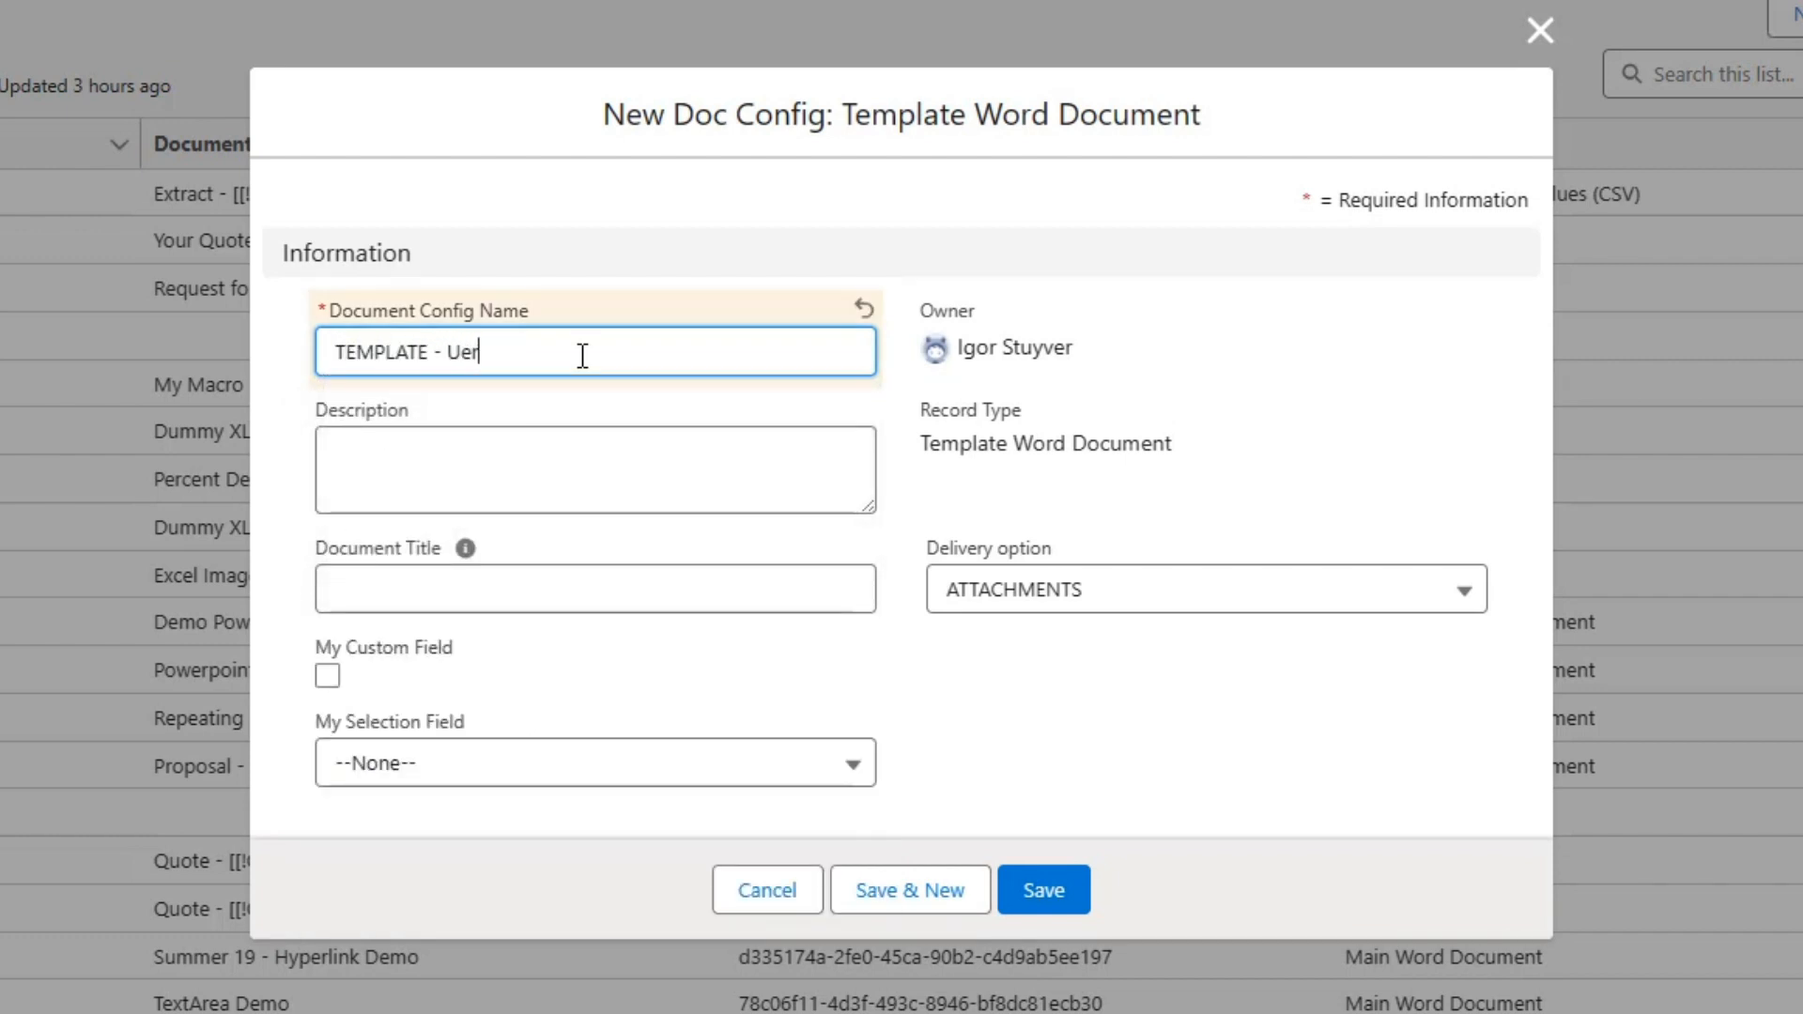
{"action": "type", "text": " Template Heade"}
Set the template doc config's delivery option to BASE64 and save the record.
{"action": "left_click", "coordinate": [977, 590]}
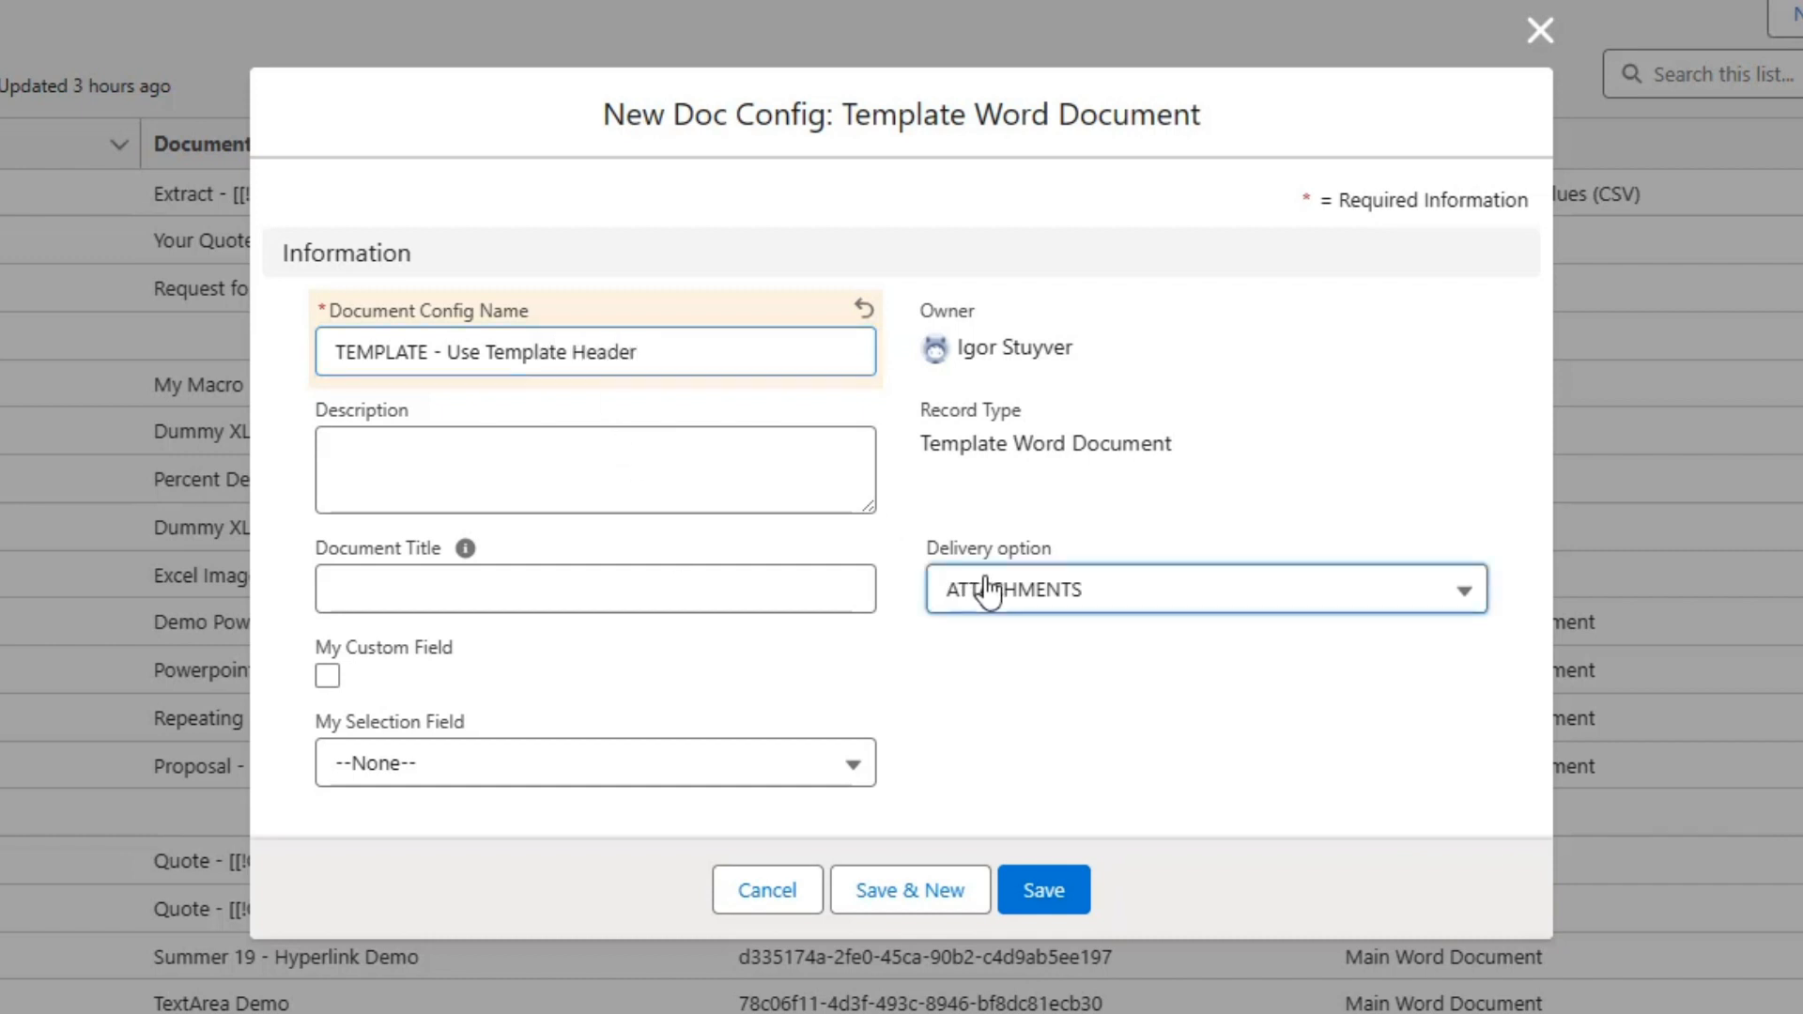
{"action": "left_click", "coordinate": [1077, 776]}
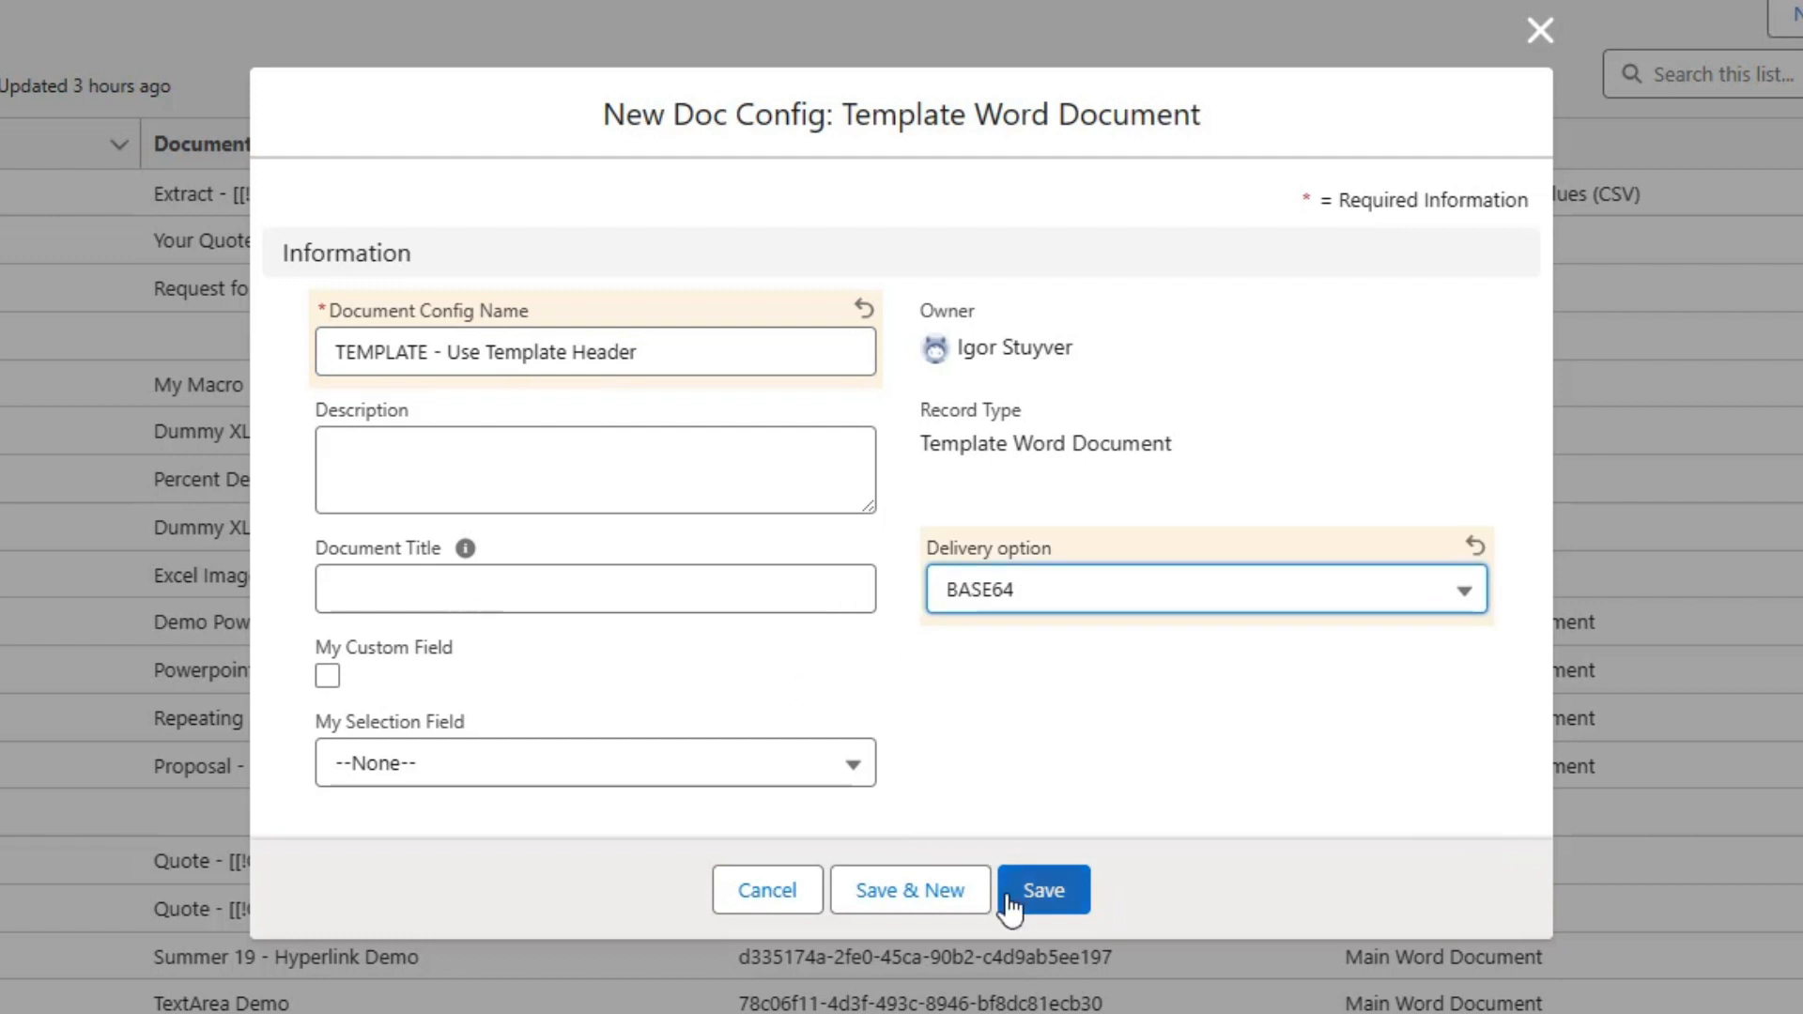
{"action": "left_click", "coordinate": [1044, 899]}
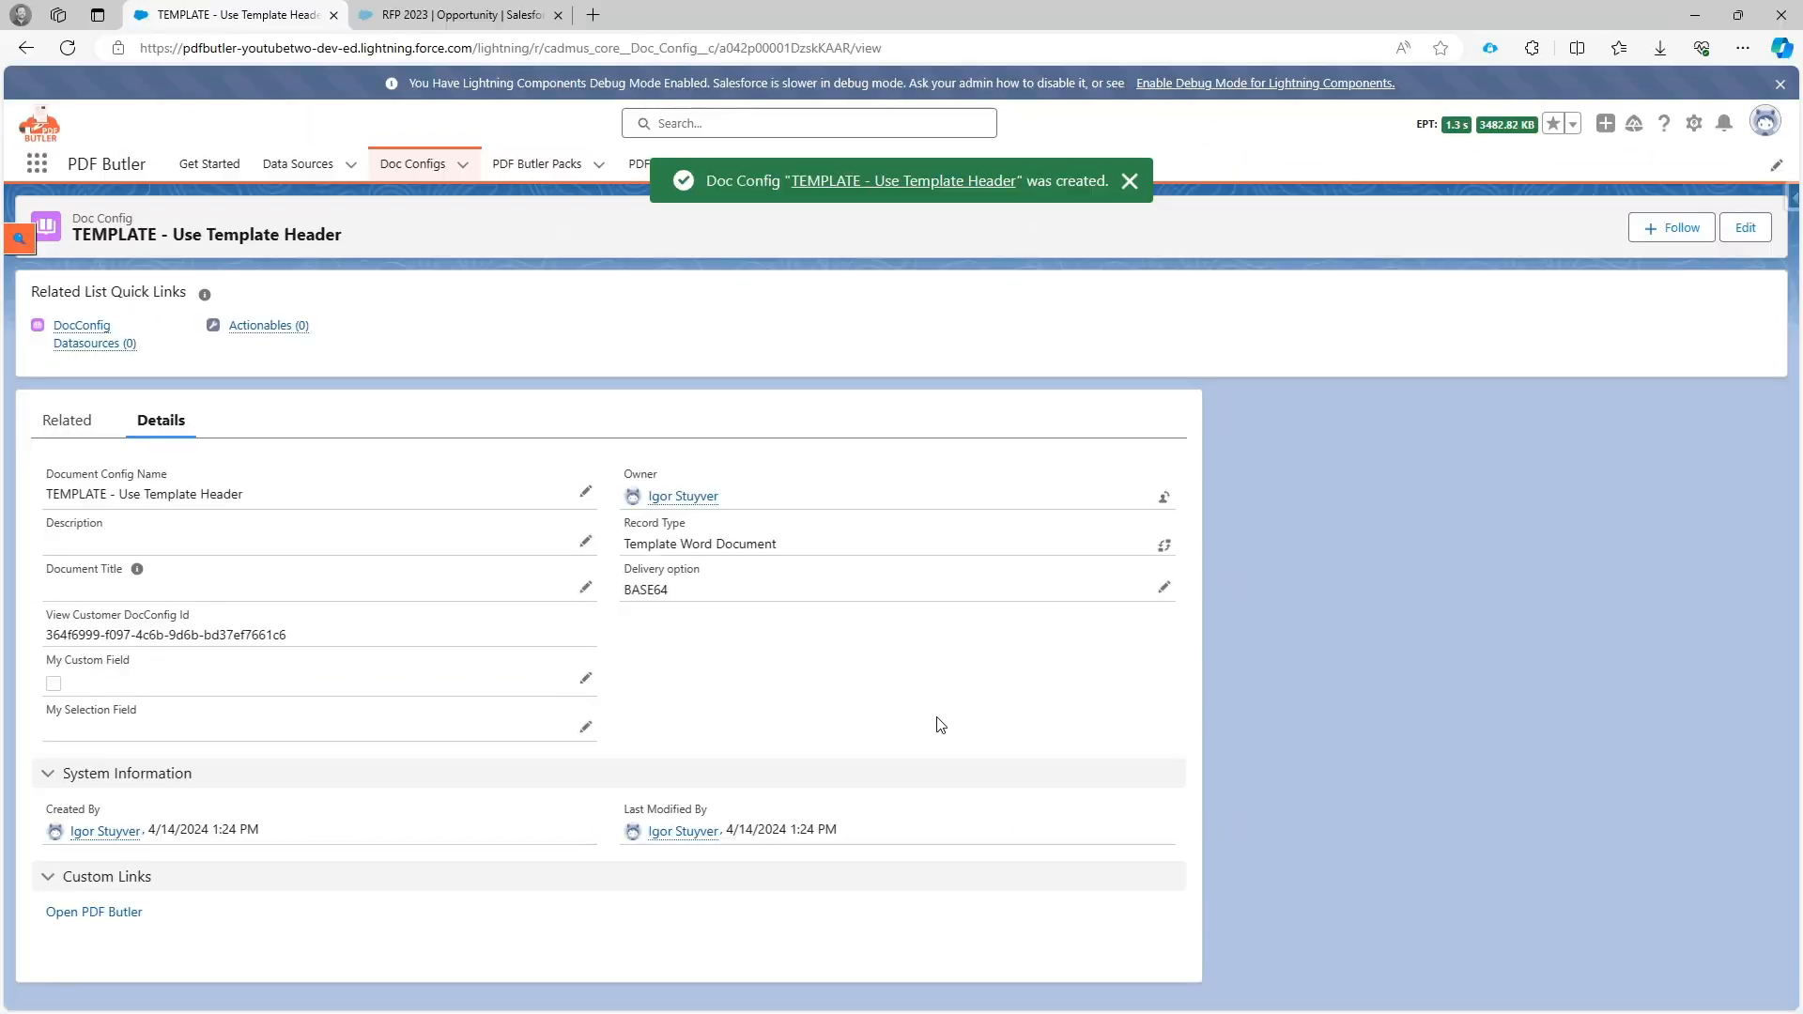
Open the template doc config in PDF Butler, load "Template - ...rFooter.docx" as its default document and save it to the server.
{"action": "left_click", "coordinate": [121, 911]}
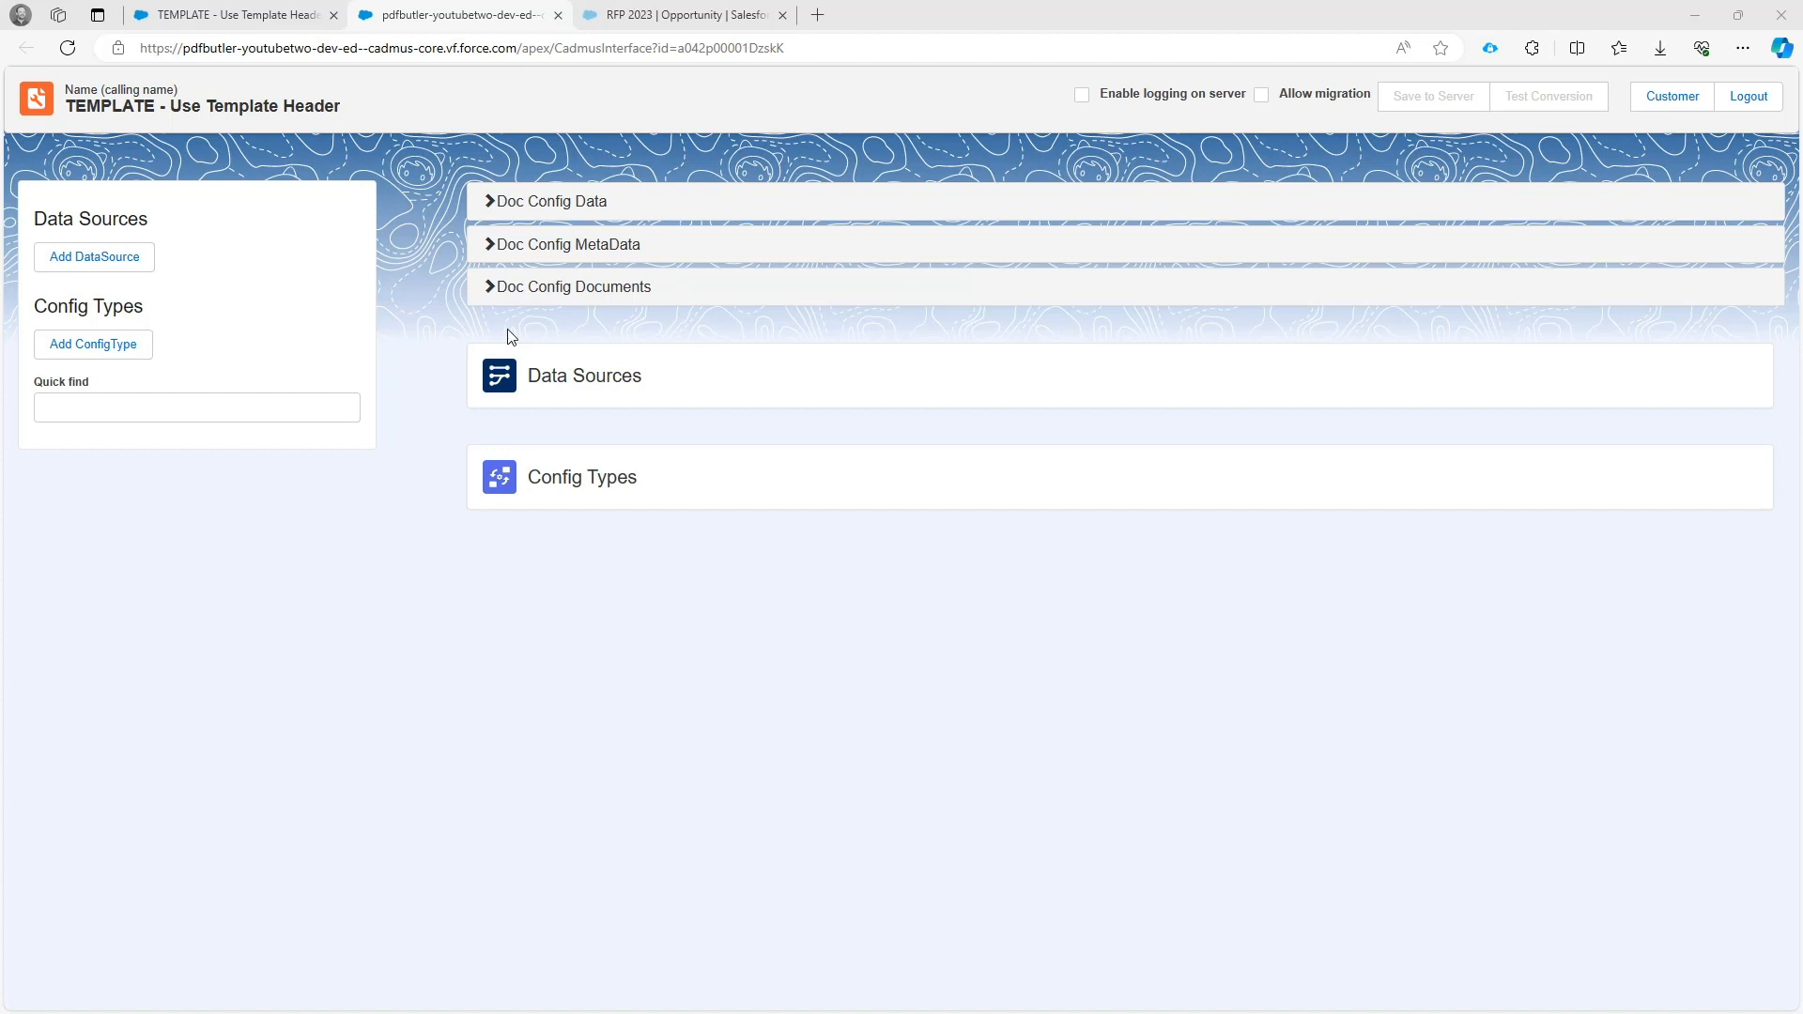
{"action": "left_click", "coordinate": [556, 288]}
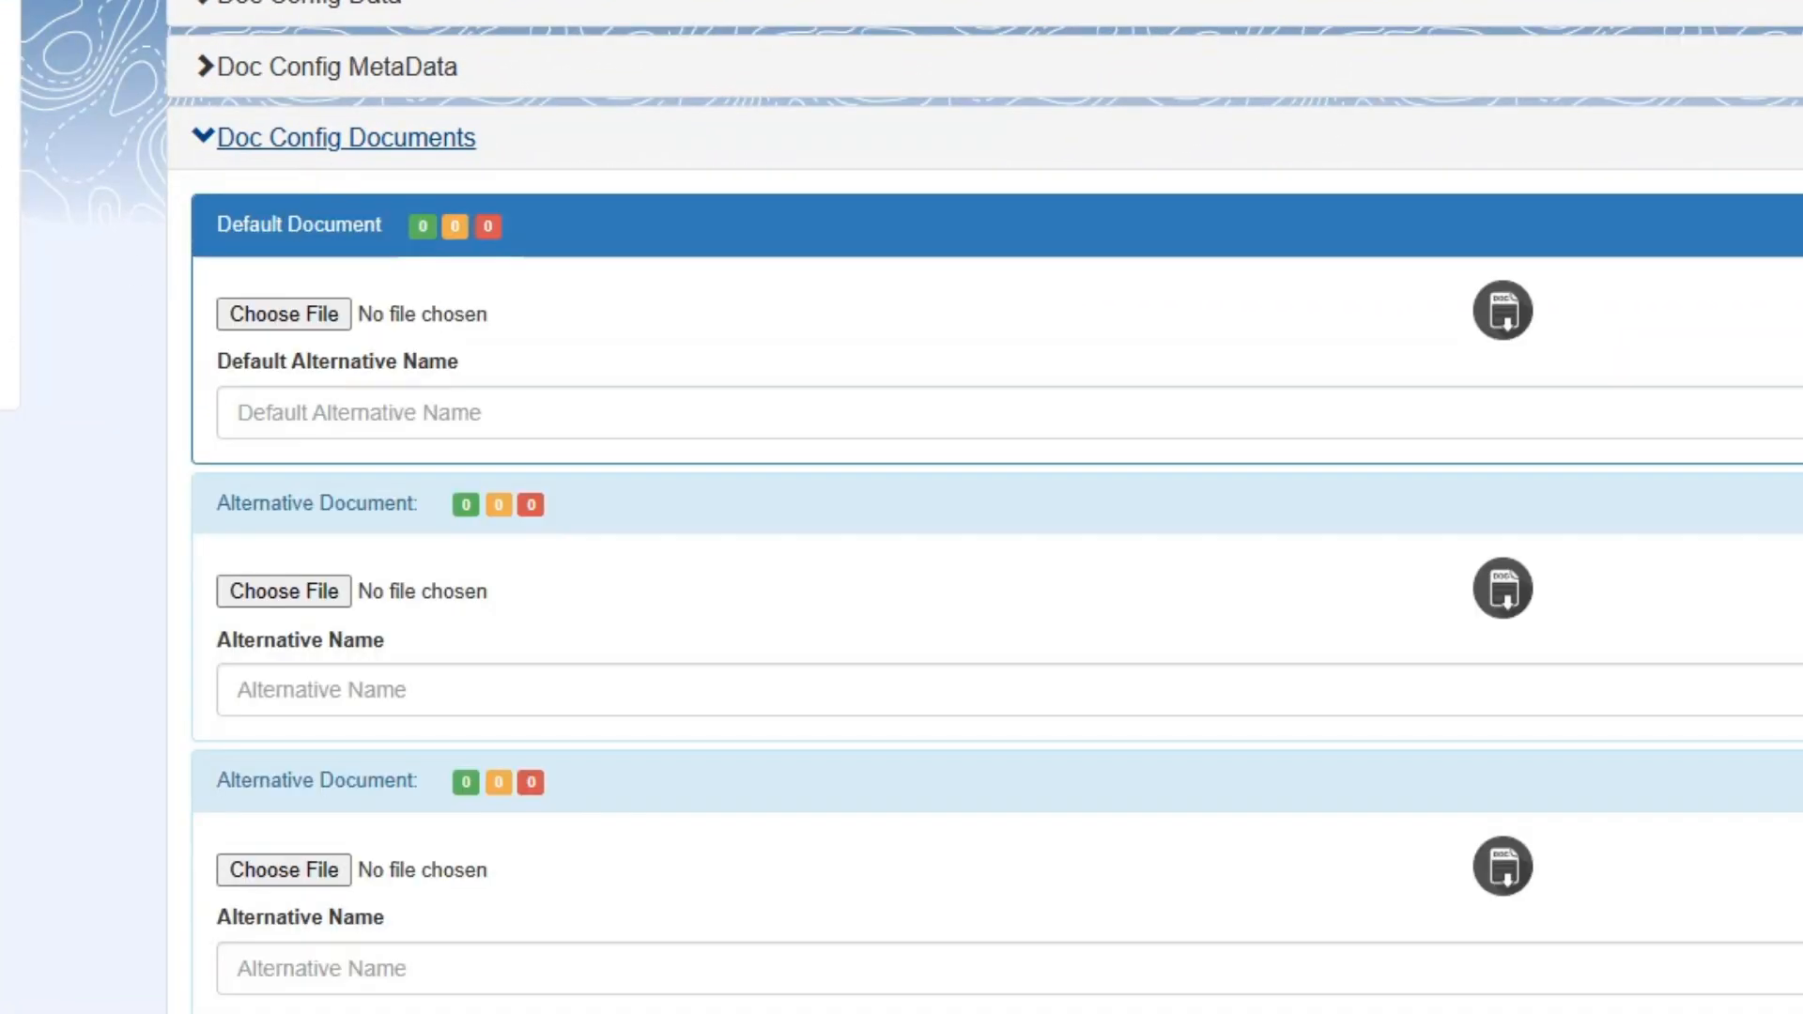
{"action": "left_click_drag", "start_coordinate": [19, 460], "coordinate": [310, 313]}
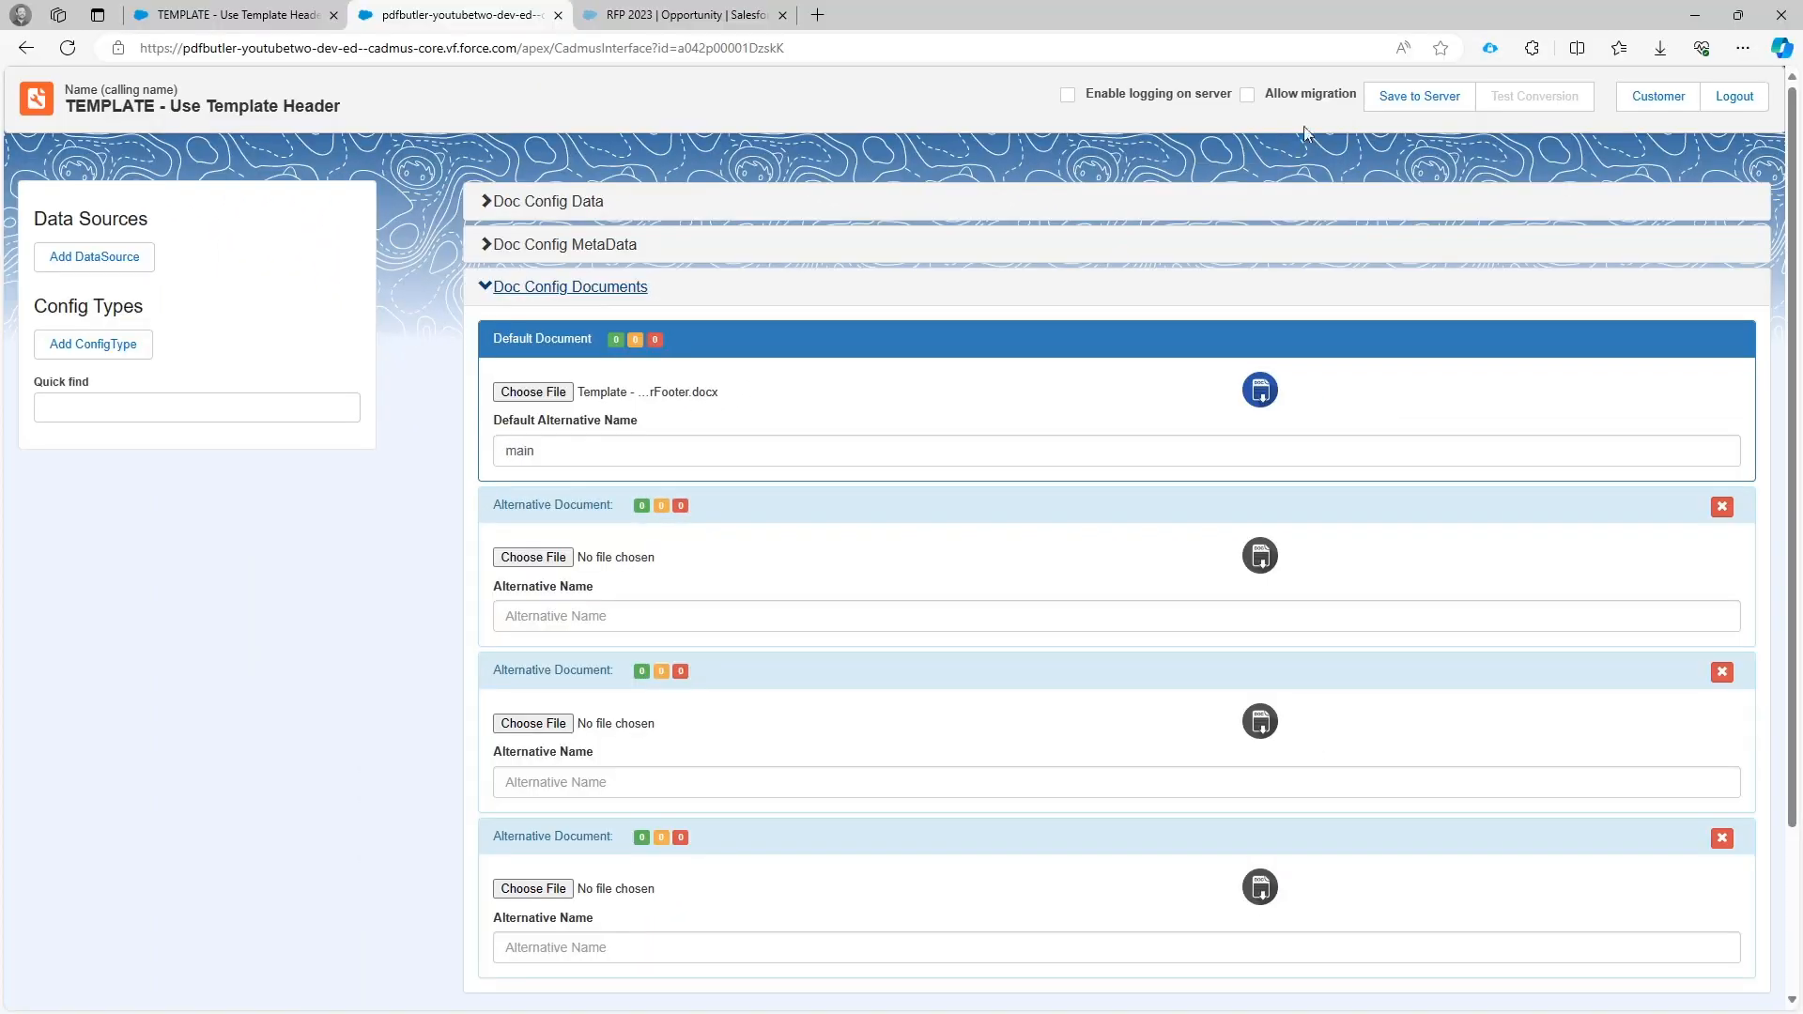
{"action": "left_click", "coordinate": [1420, 106]}
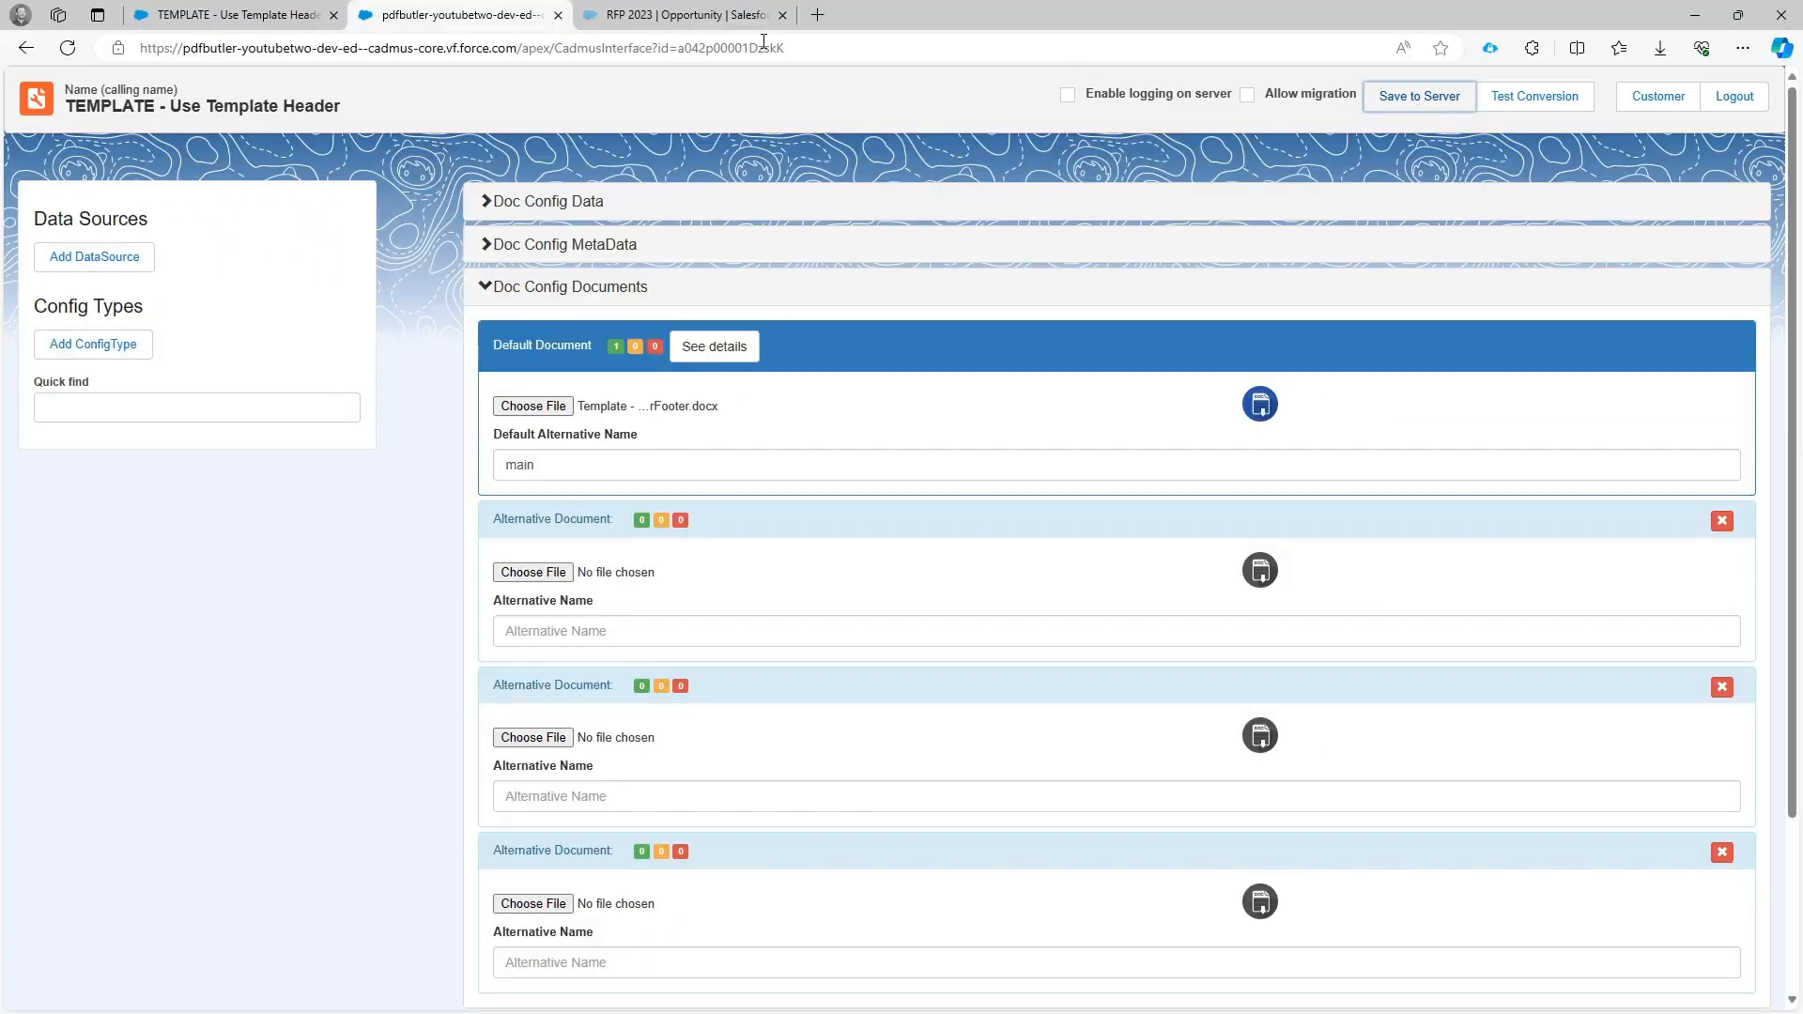
Return to the Salesforce doc config record and start a new doc config of type Main Word Document.
{"action": "left_click", "coordinate": [189, 16]}
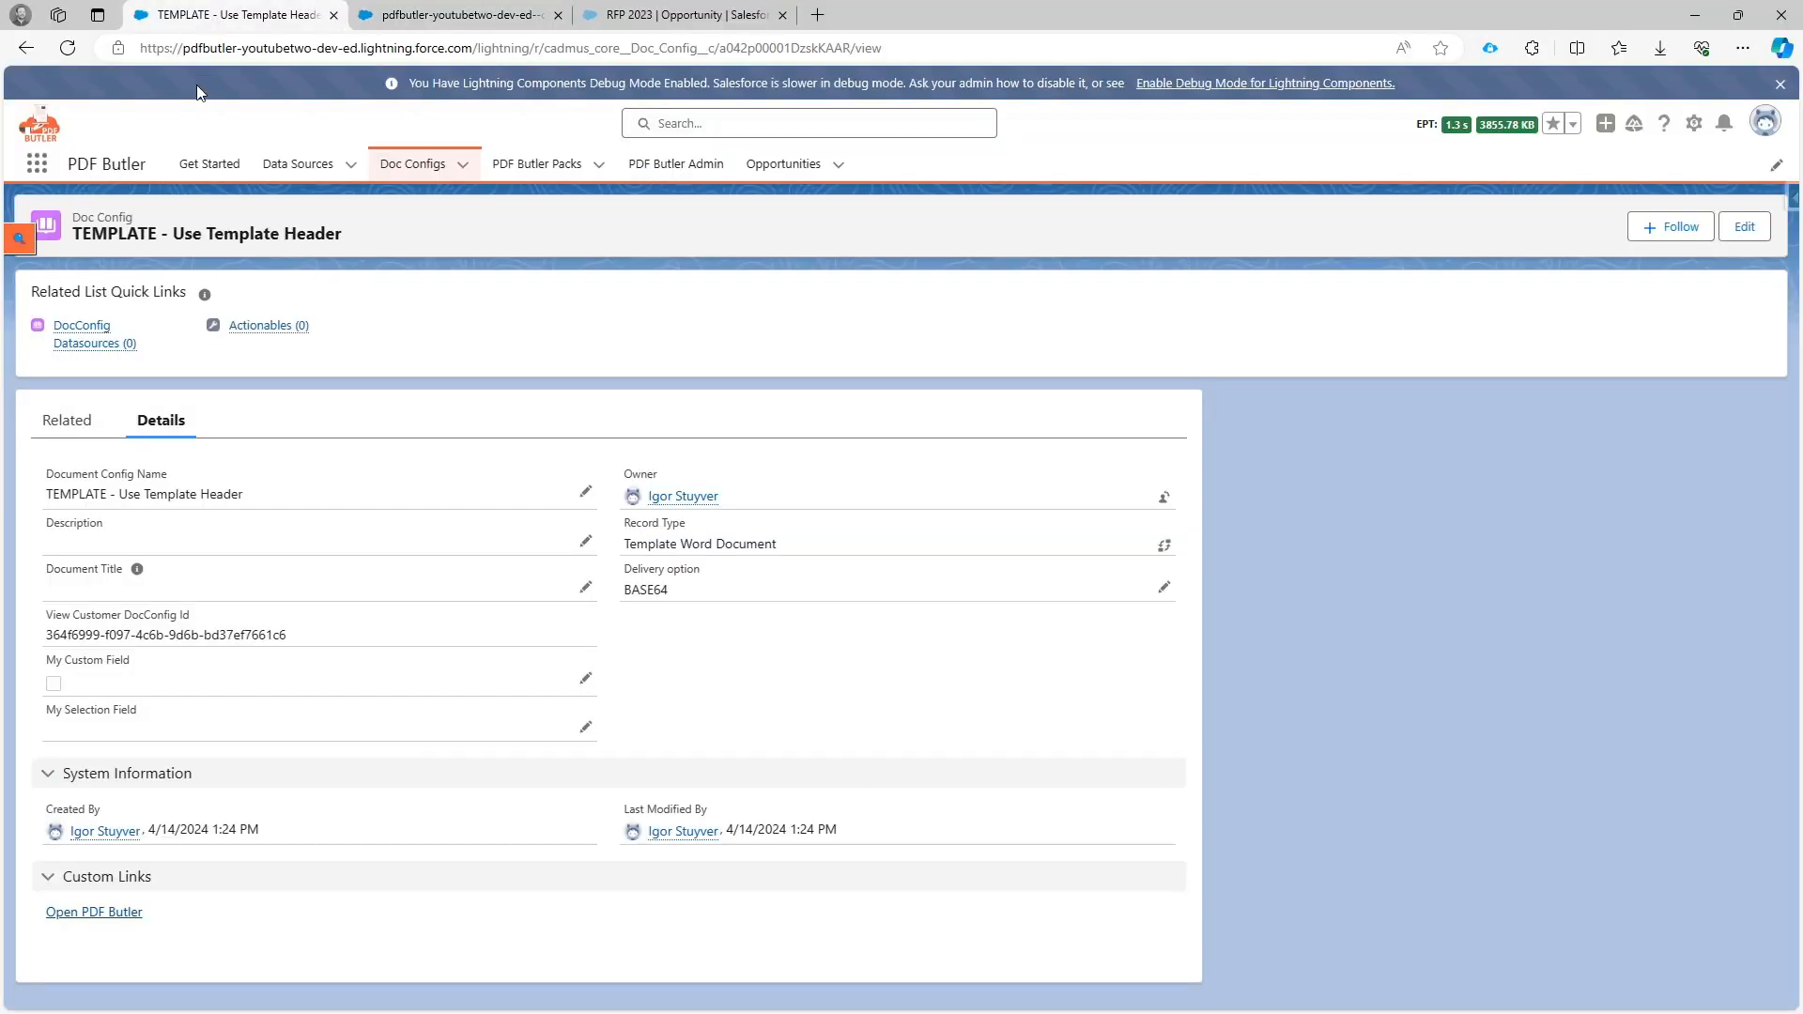
{"action": "left_click", "coordinate": [467, 170]}
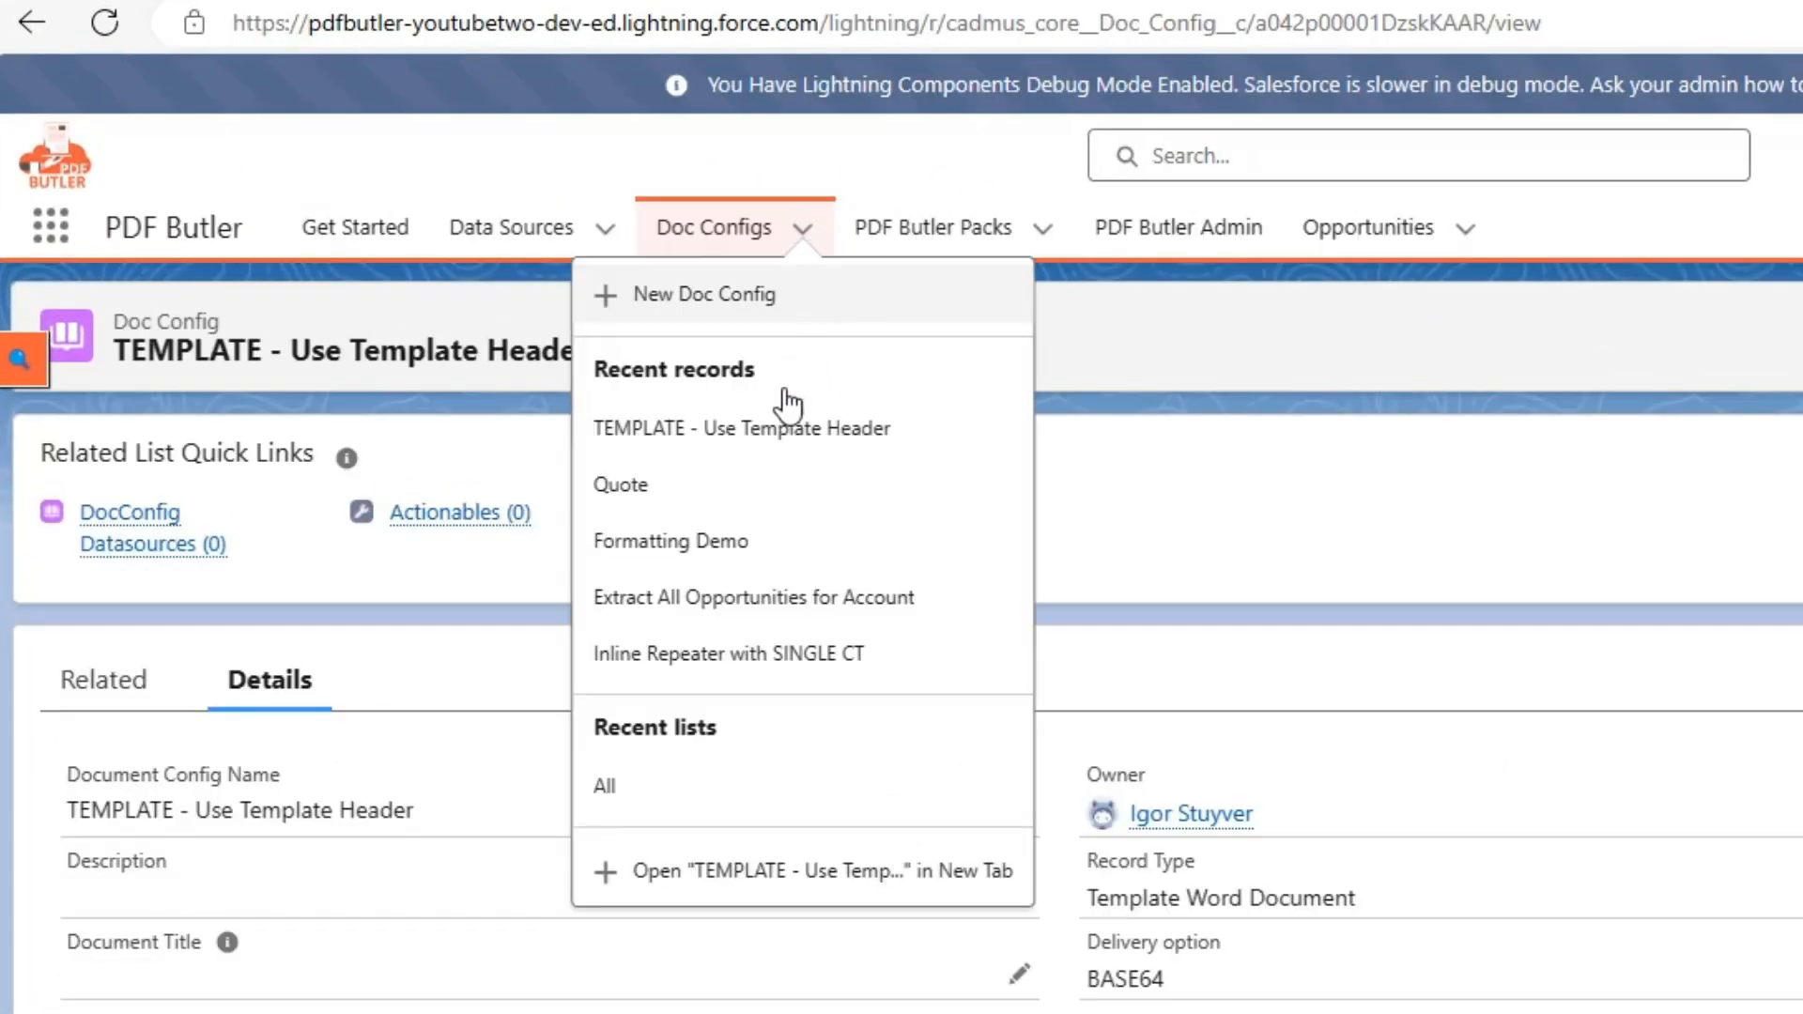
{"action": "left_click", "coordinate": [704, 294]}
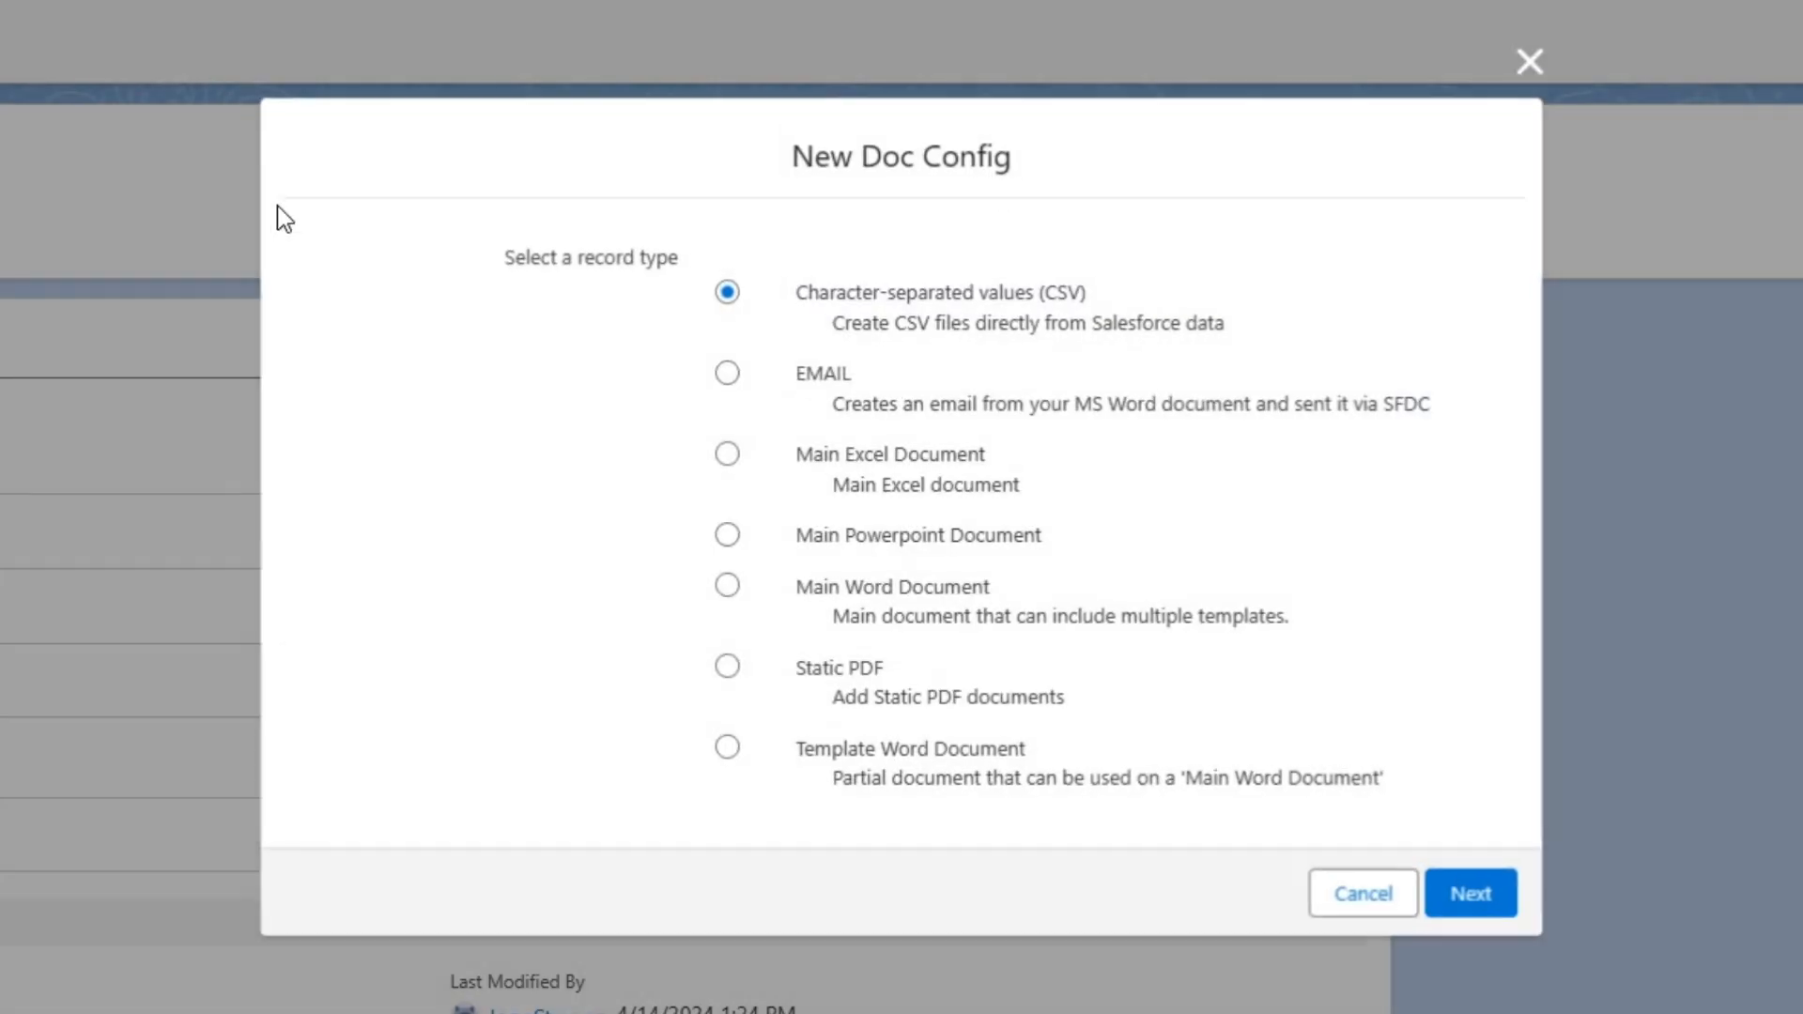
{"action": "left_click", "coordinate": [865, 455]}
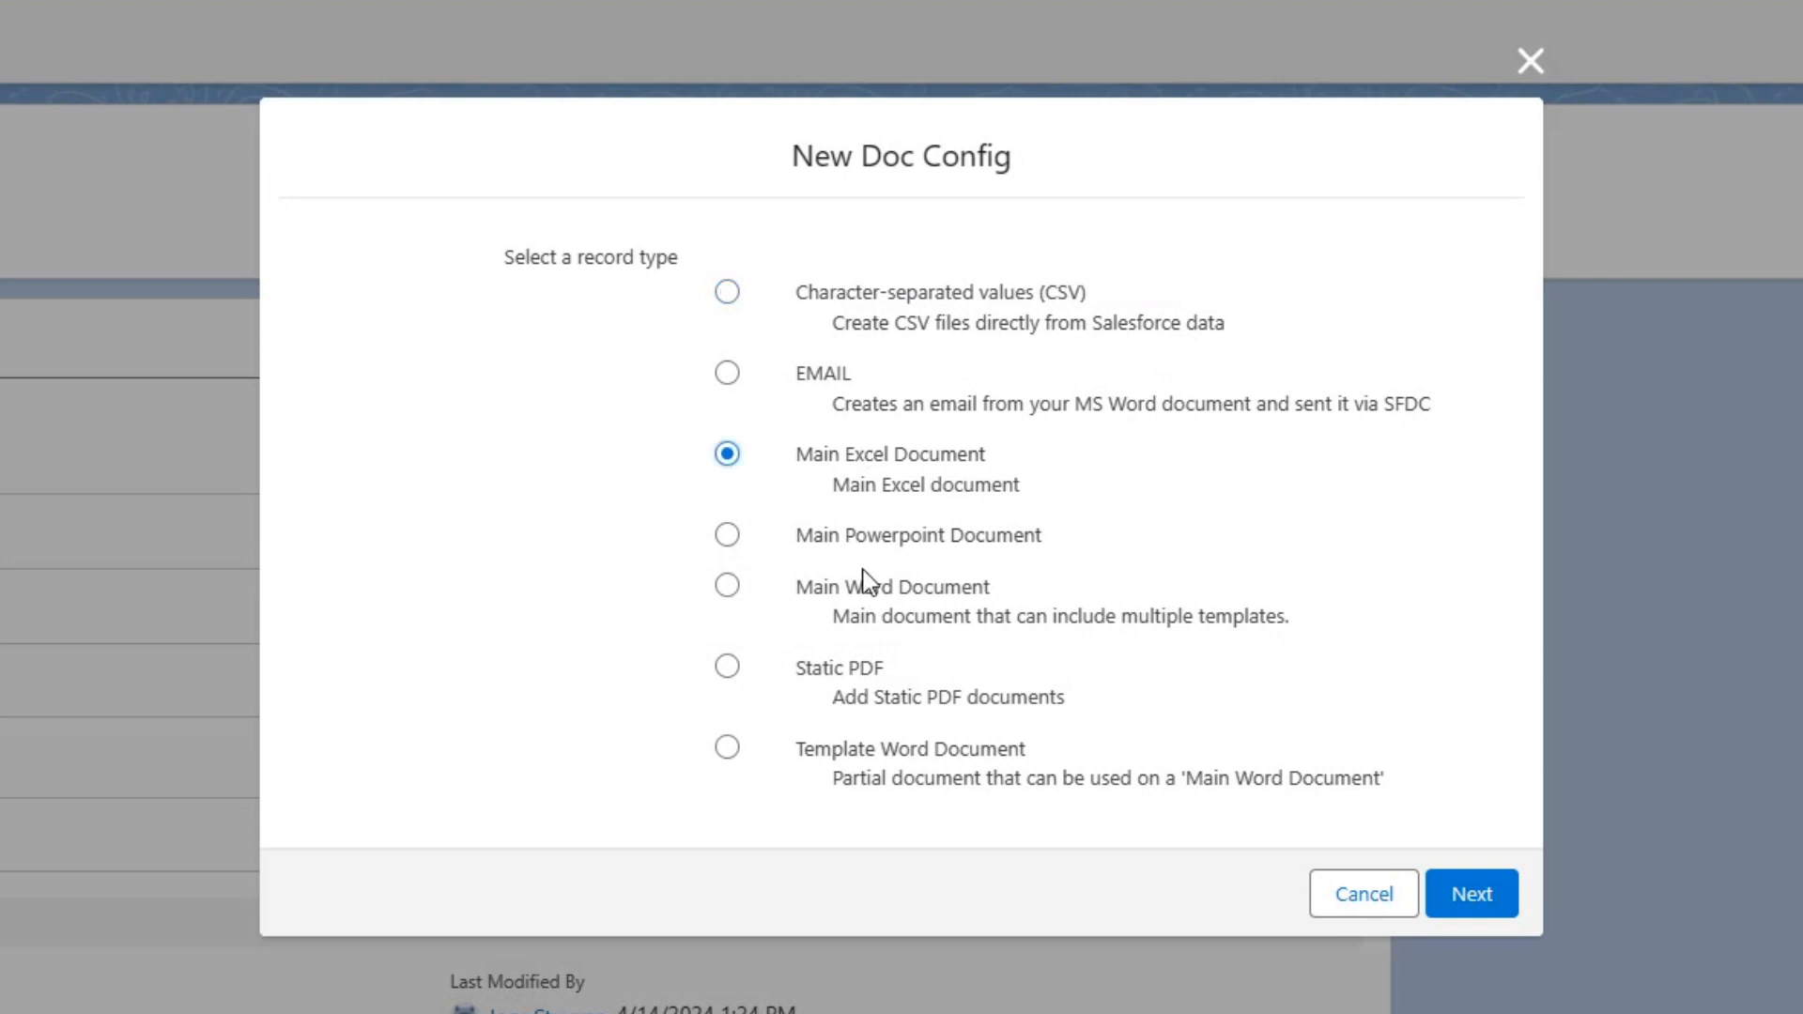
{"action": "left_click", "coordinate": [872, 588]}
{"action": "left_click", "coordinate": [1472, 893]}
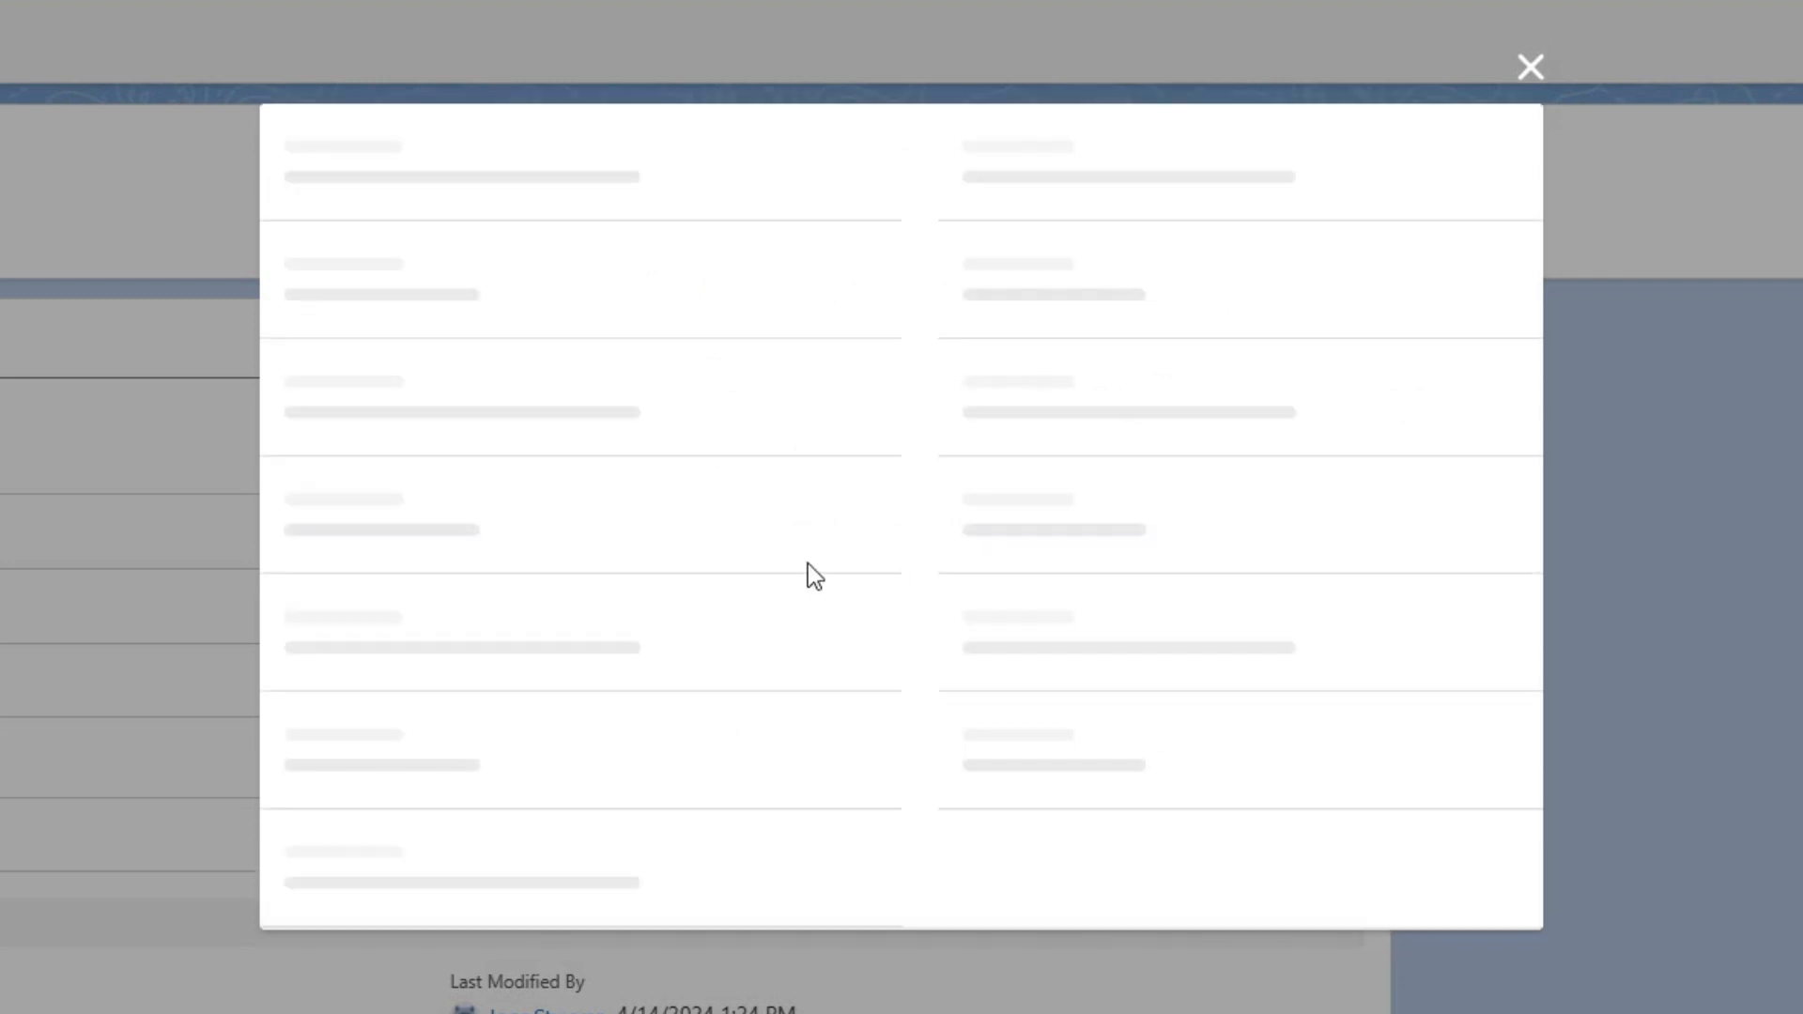
Enter "MAIN - User Template Header" as both the document config name and the document title.
{"action": "left_click", "coordinate": [475, 349]}
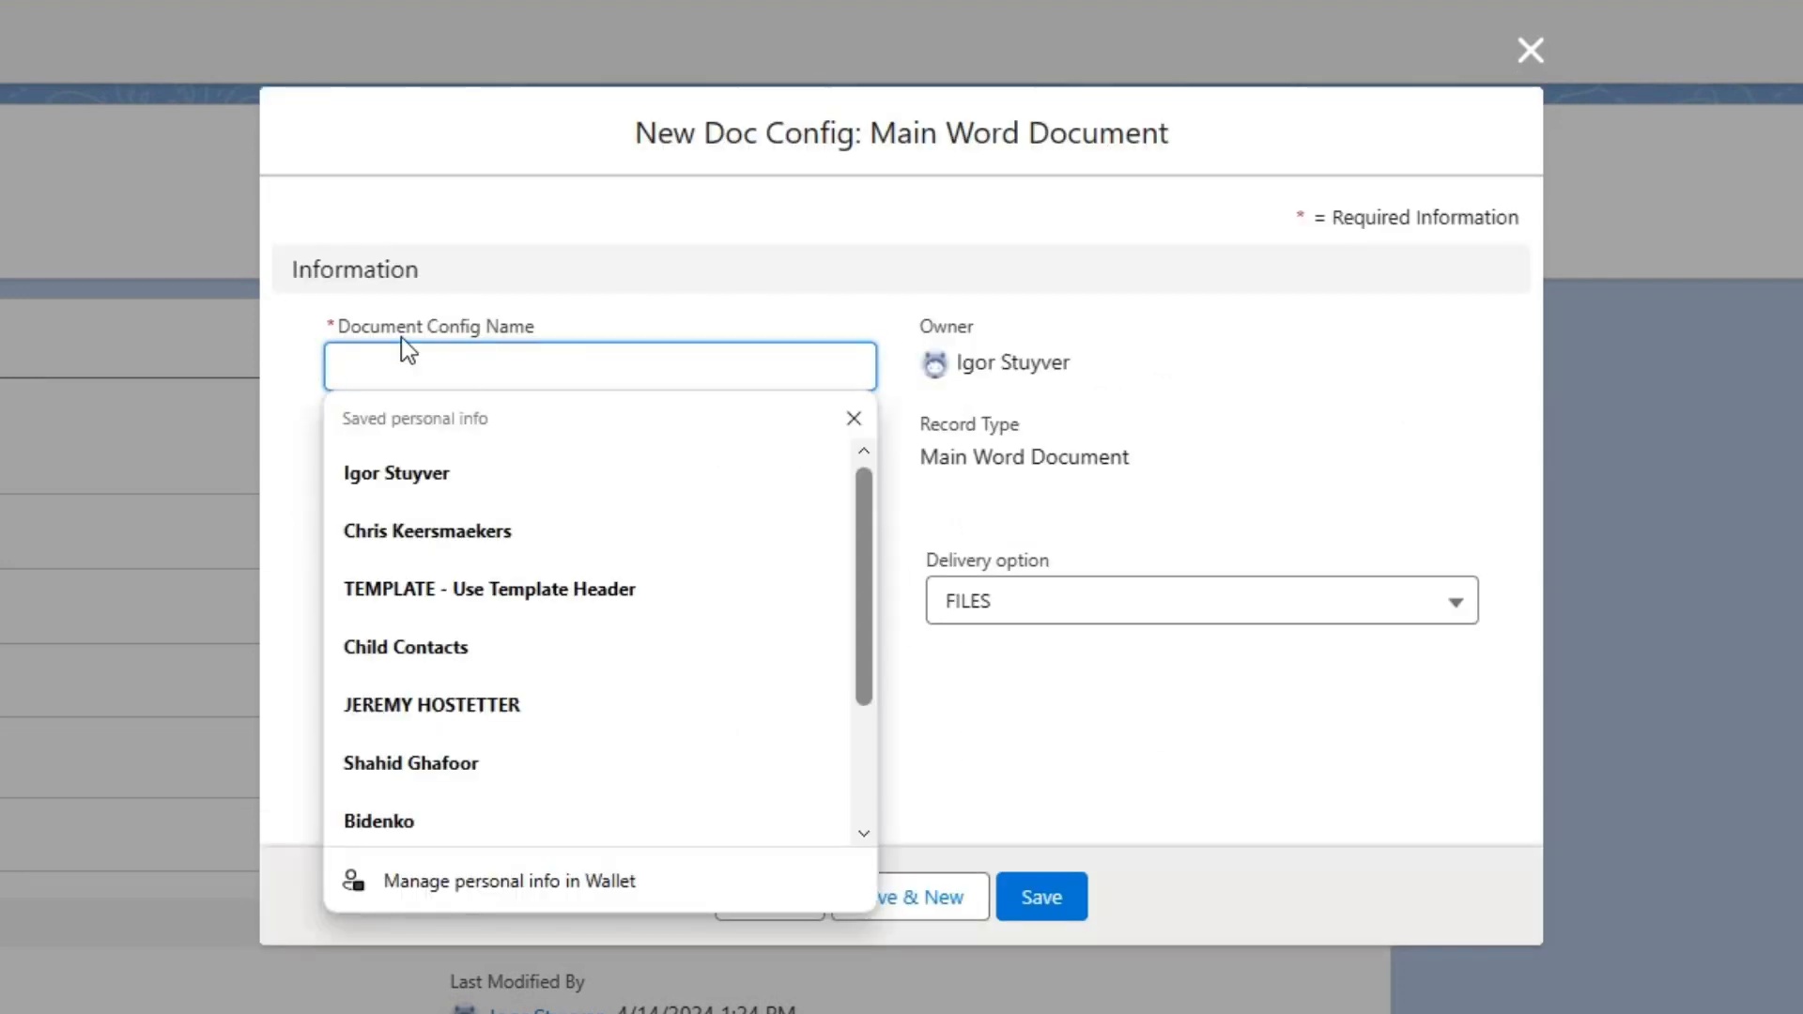
{"action": "type", "text": "MAIN"}
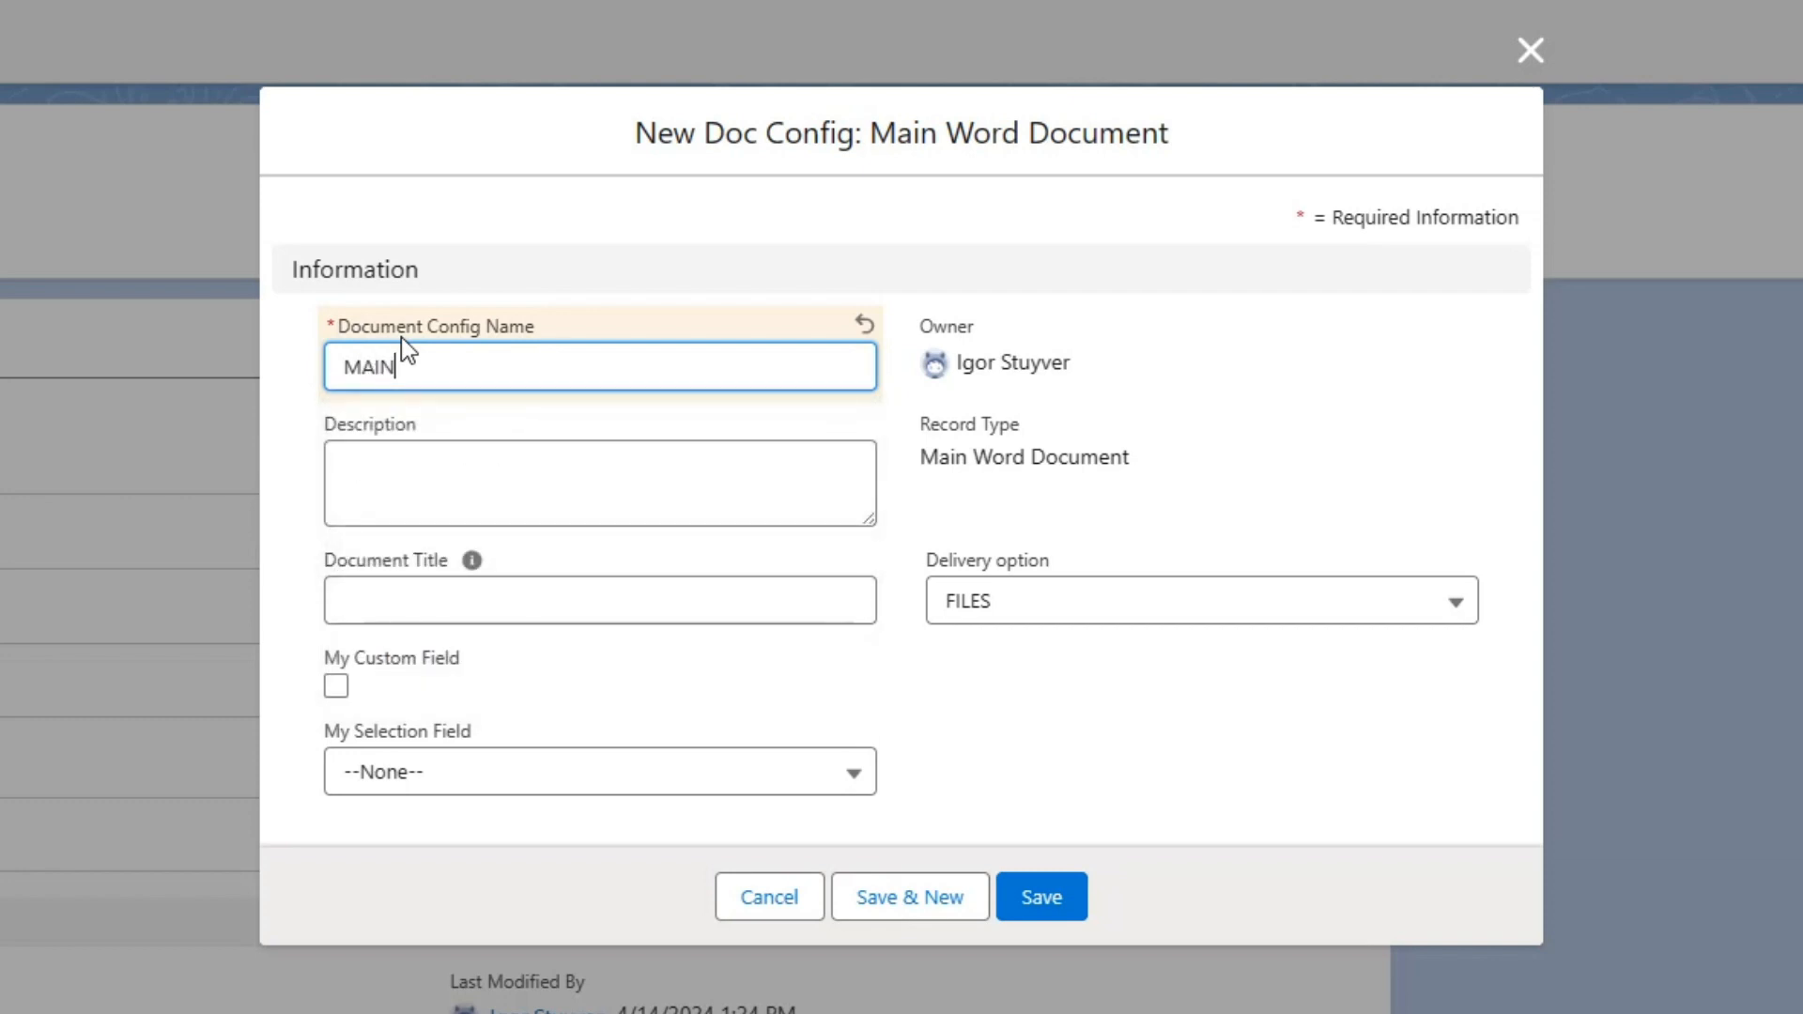
{"action": "type", "text": " - User"}
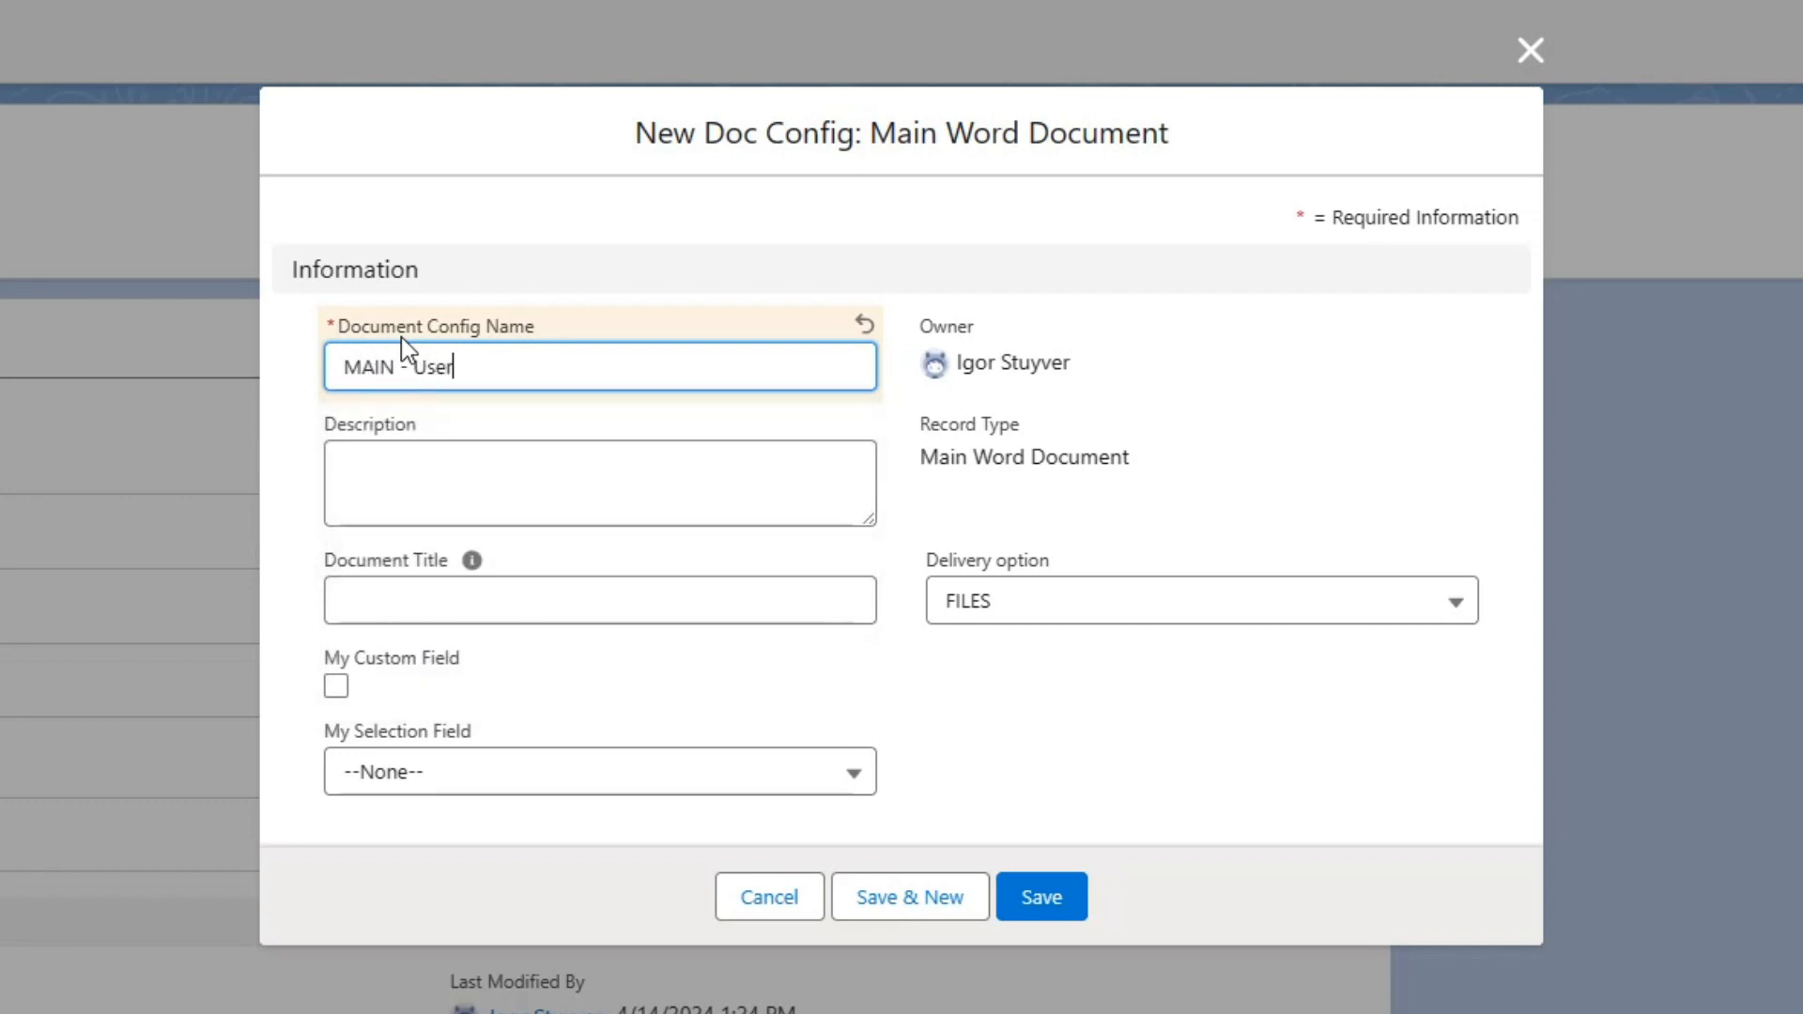
{"action": "type", "text": " Template Header"}
{"action": "left_click_drag", "start_coordinate": [609, 366], "coordinate": [207, 335]}
{"action": "key", "text": "ctrl+c"}
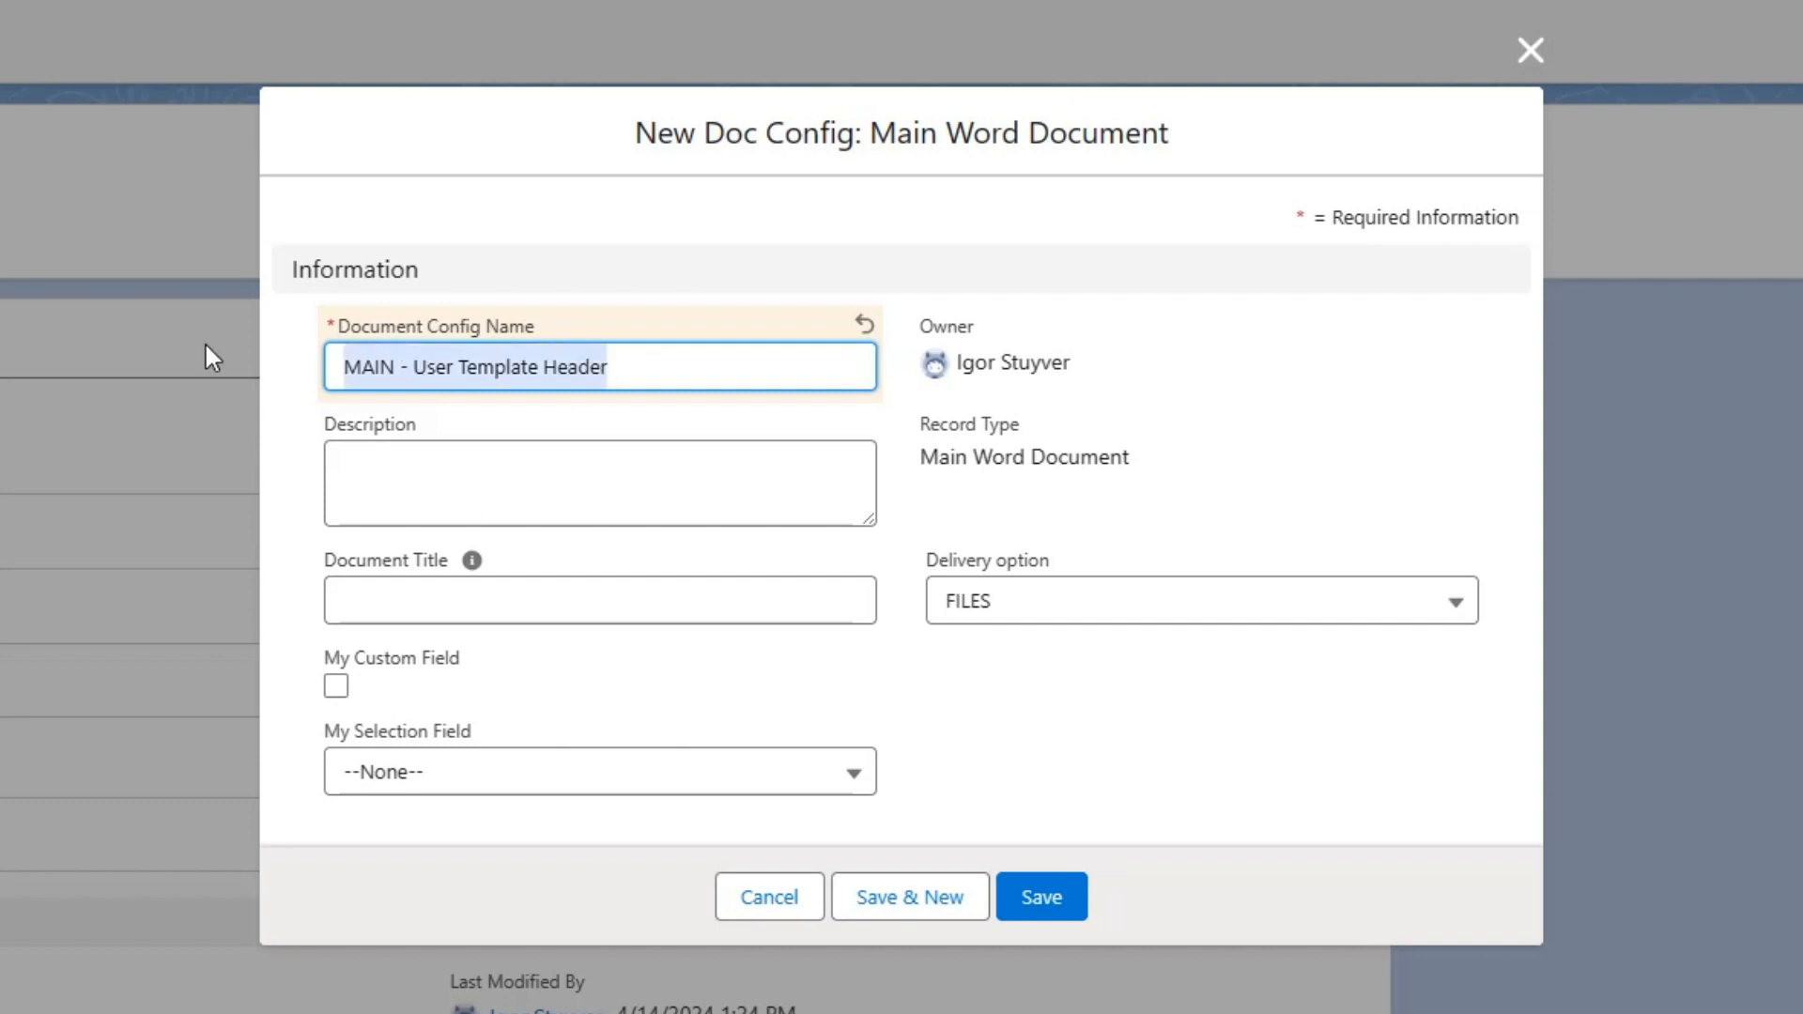
{"action": "left_click", "coordinate": [350, 594]}
{"action": "key", "text": "ctrl+v"}
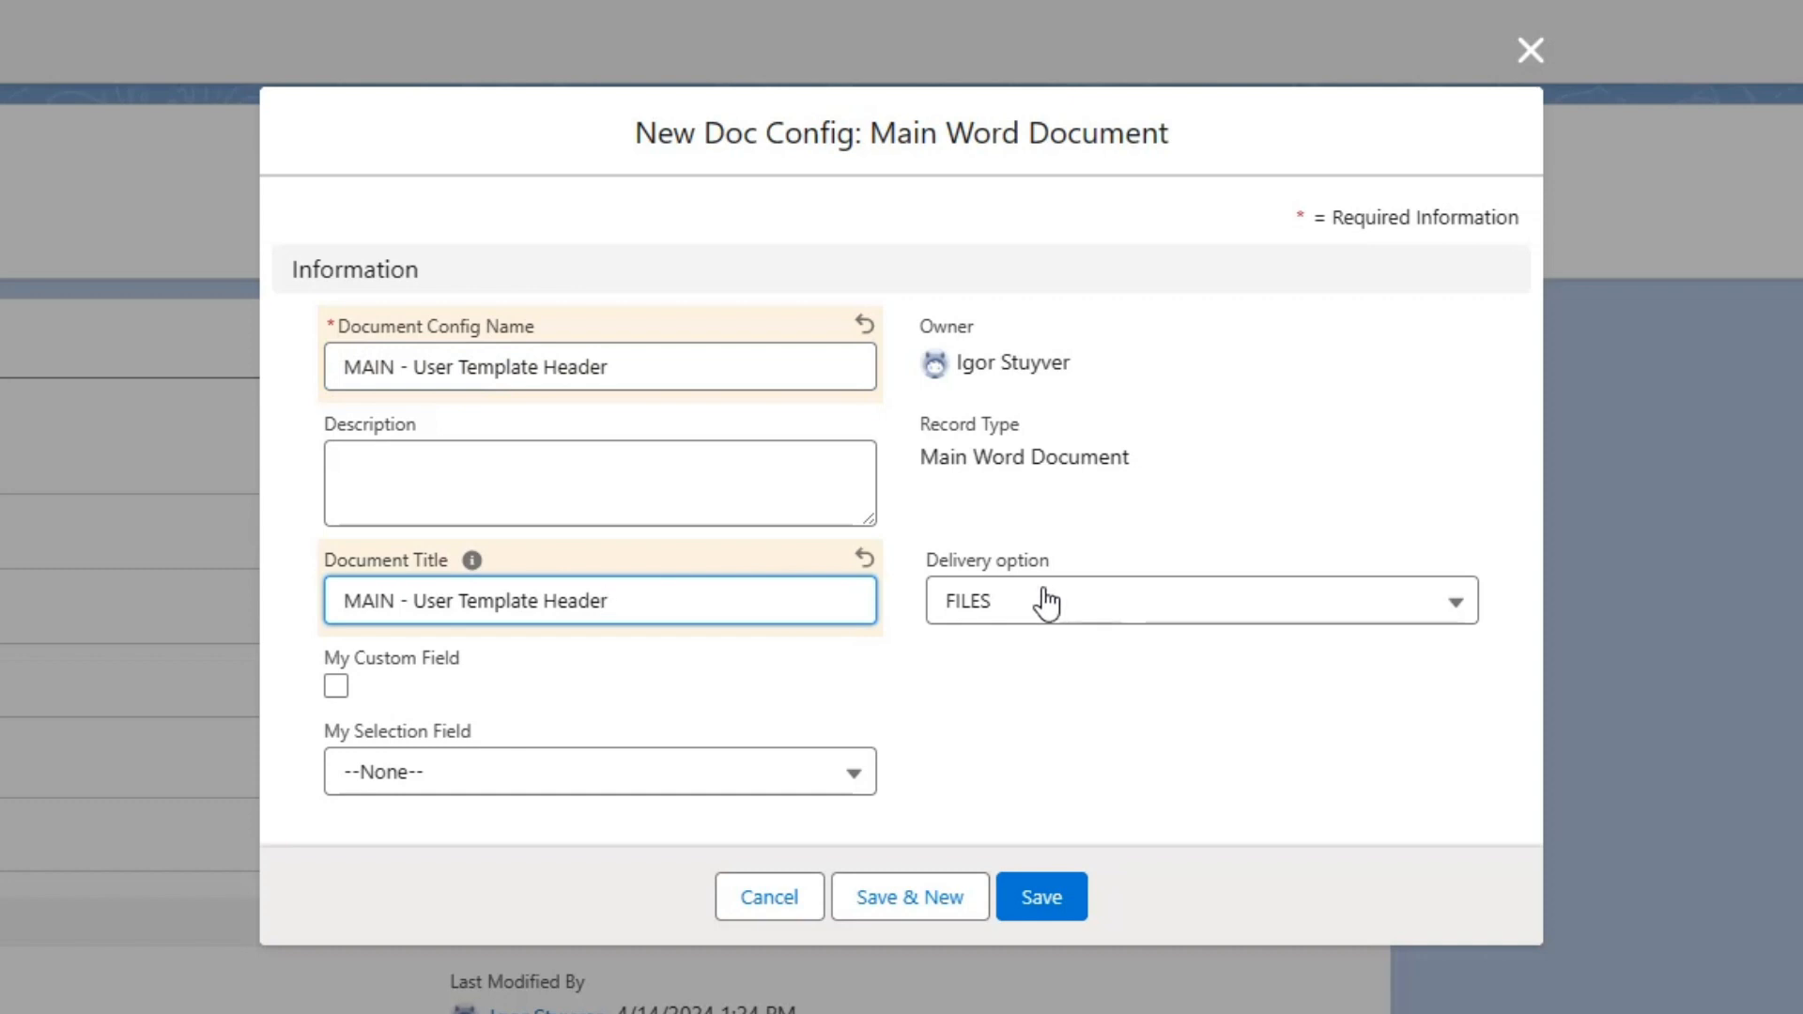
Set the main doc config's delivery option to FILES_OVERWRITE and save the record.
{"action": "left_click", "coordinate": [989, 622]}
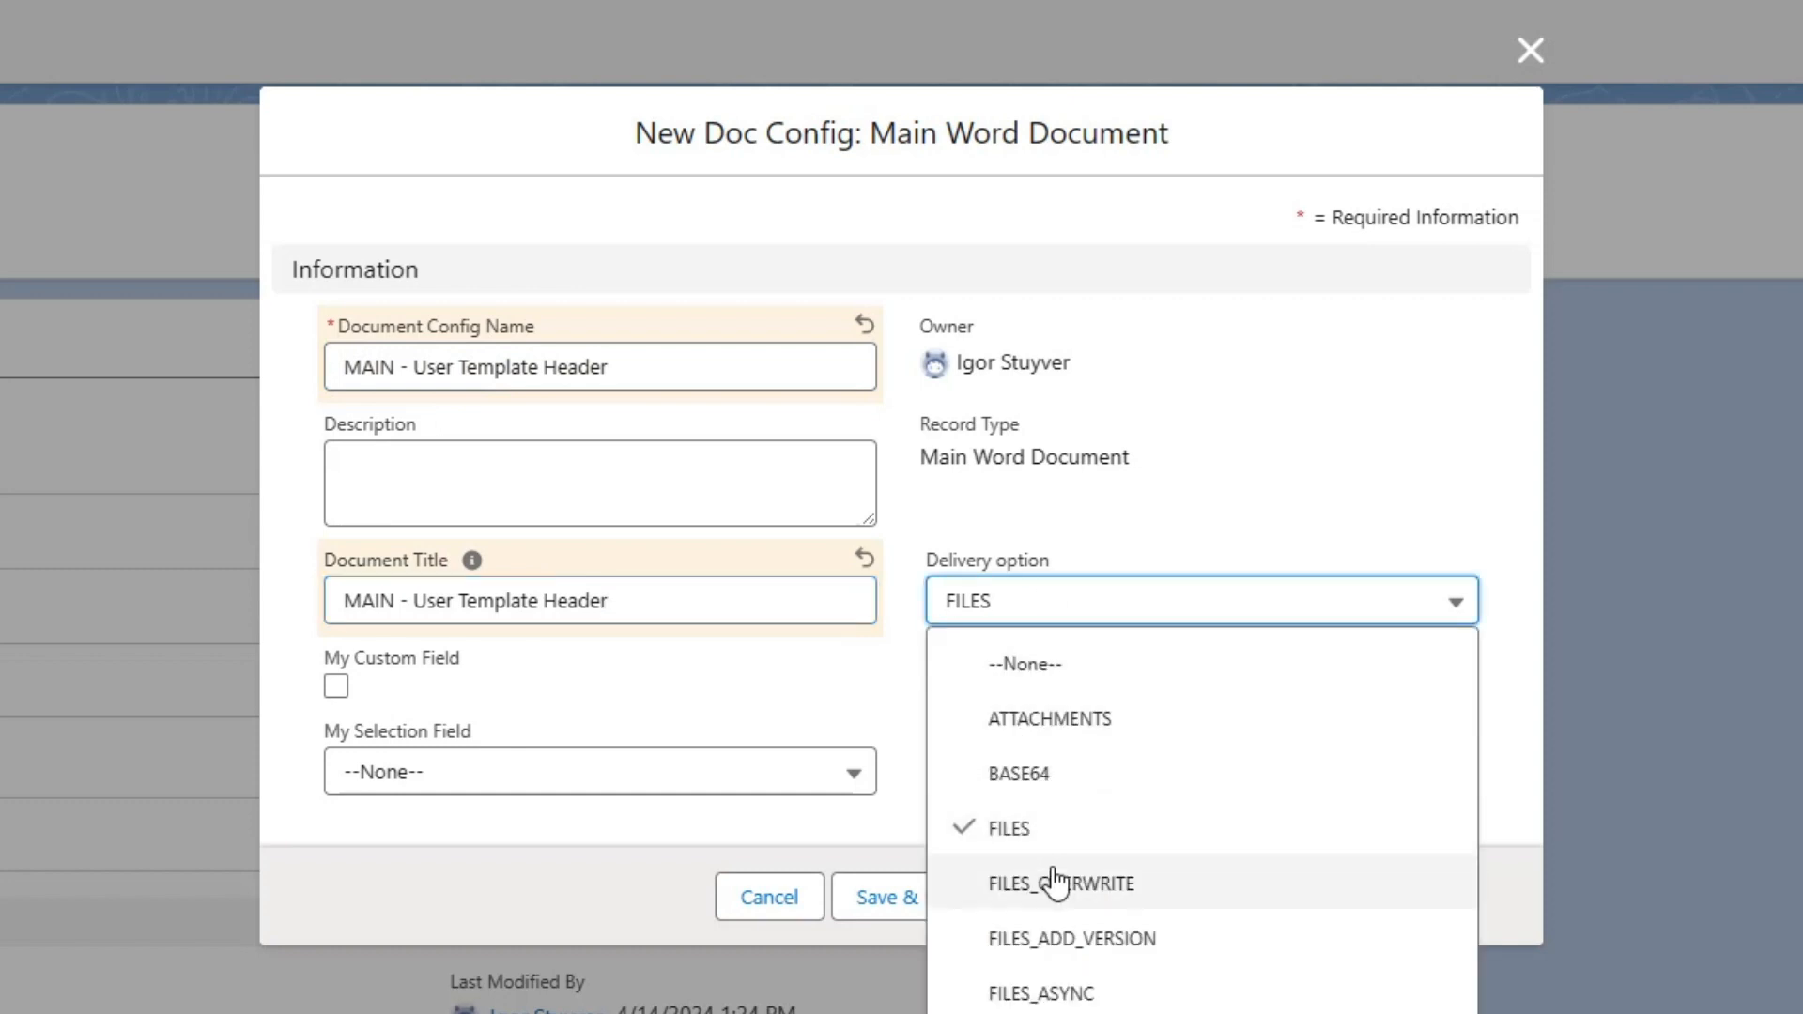
{"action": "left_click", "coordinate": [1056, 876]}
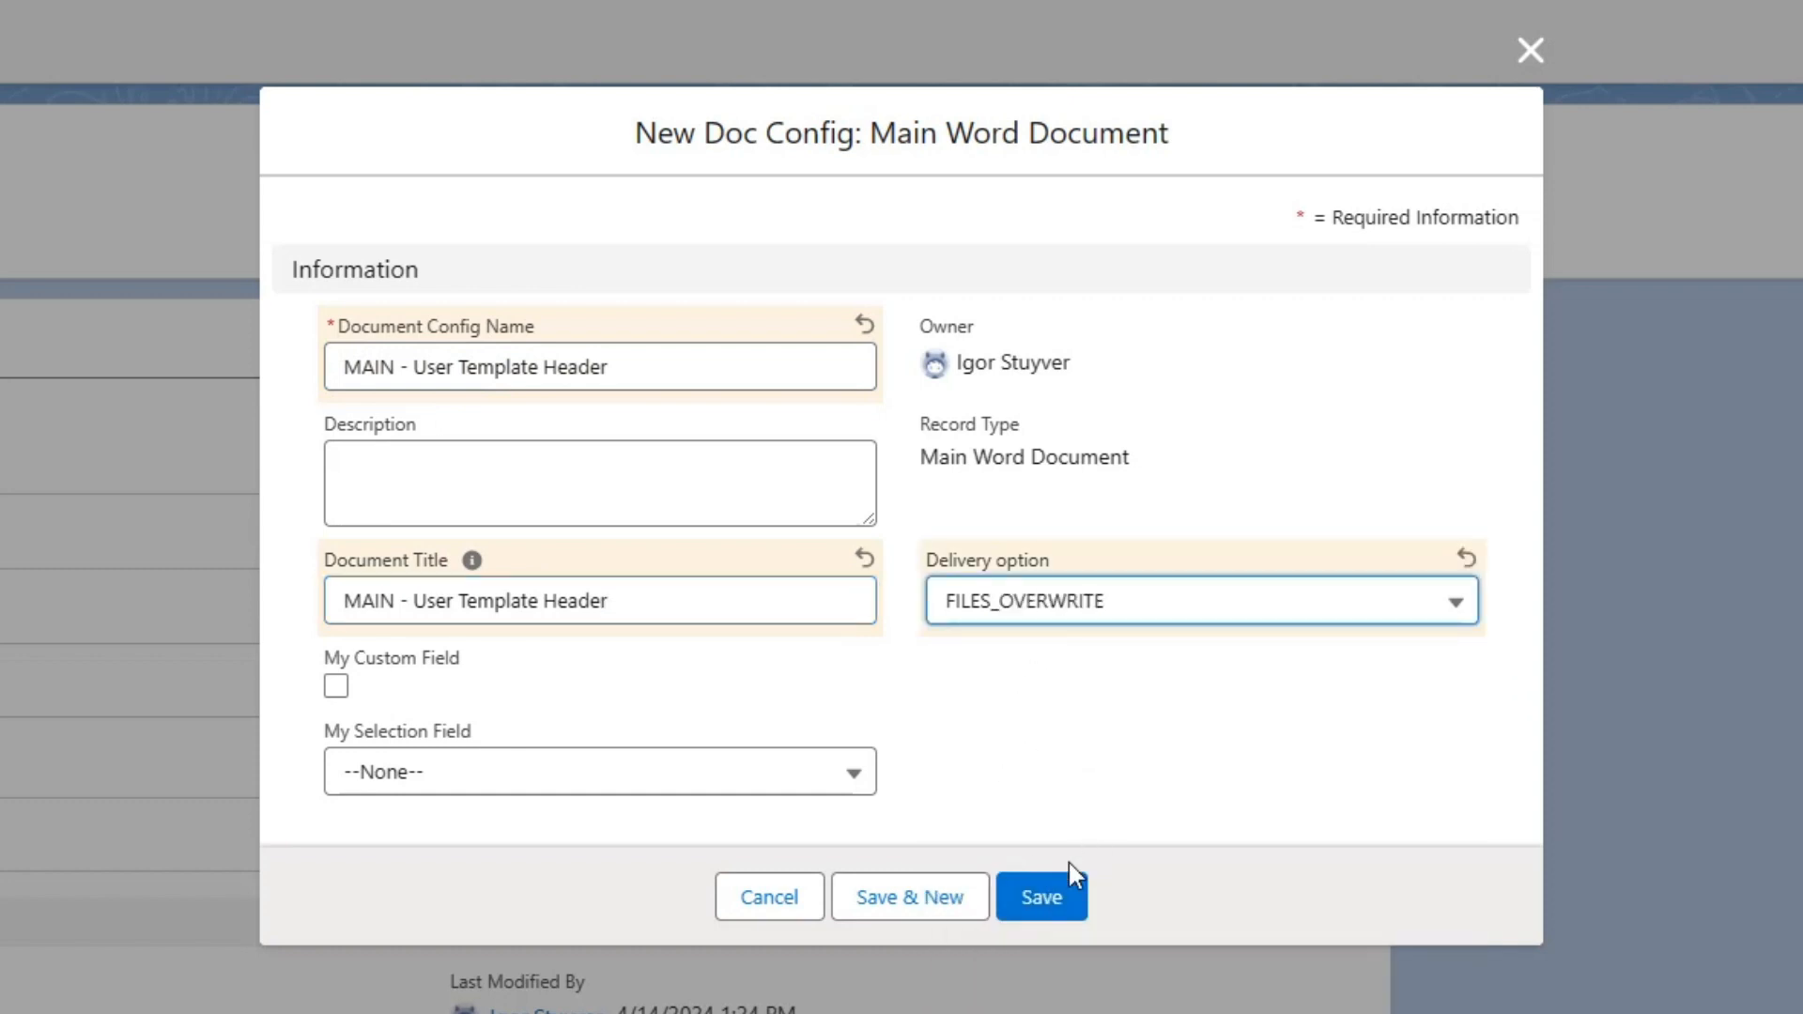
{"action": "left_click", "coordinate": [1061, 892]}
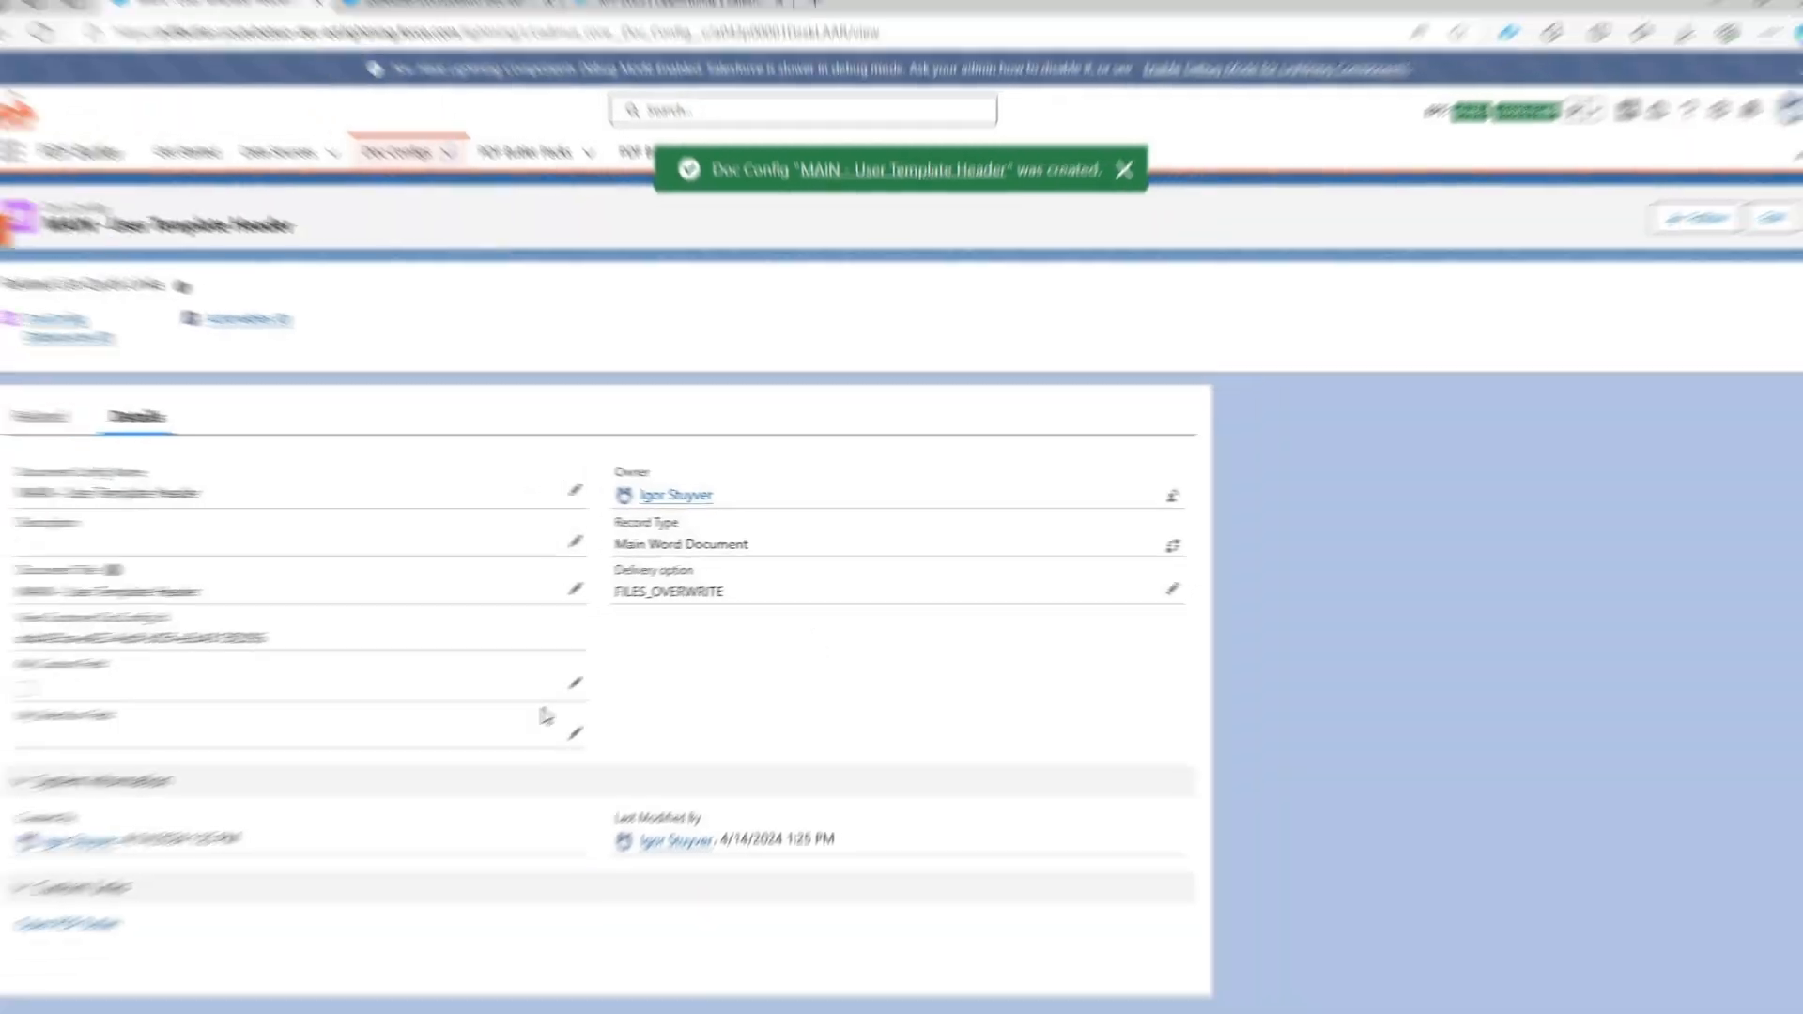
Open the main doc config in PDF Butler and load "Main - HeaderFooter with section after Template.docx" as its default document.
{"action": "left_click", "coordinate": [99, 912]}
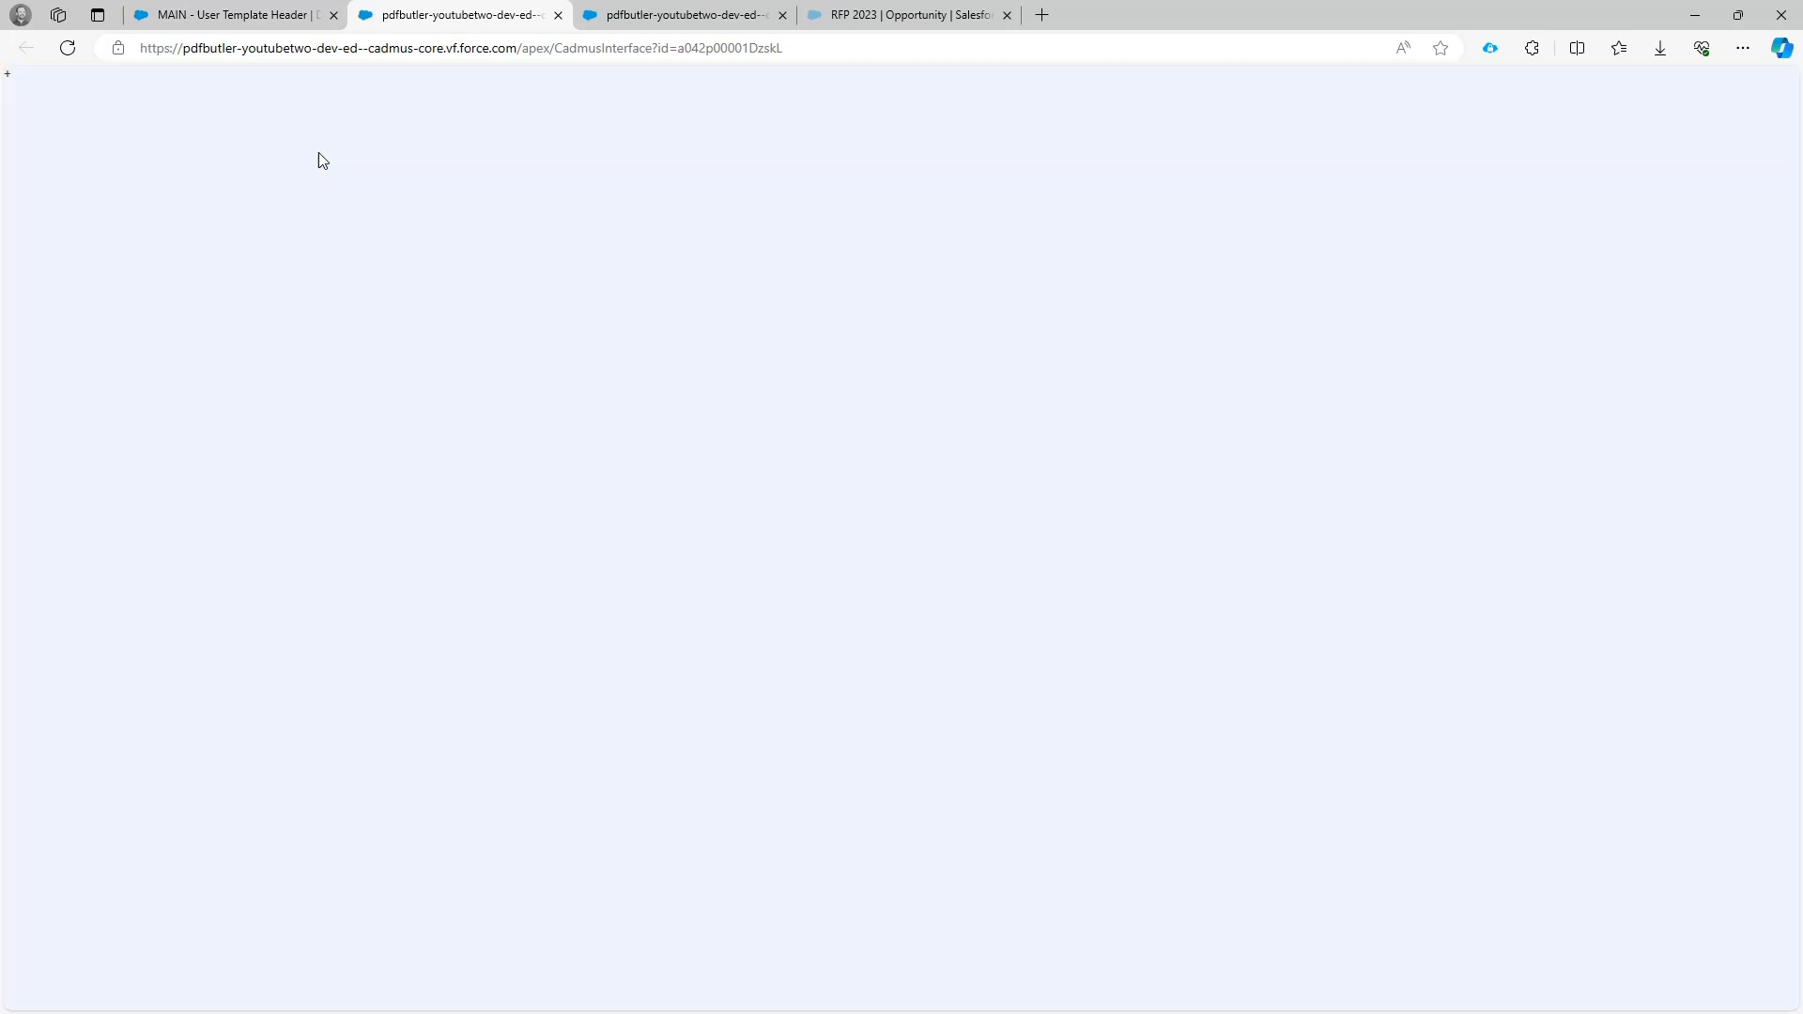
{"action": "left_click", "coordinate": [537, 286]}
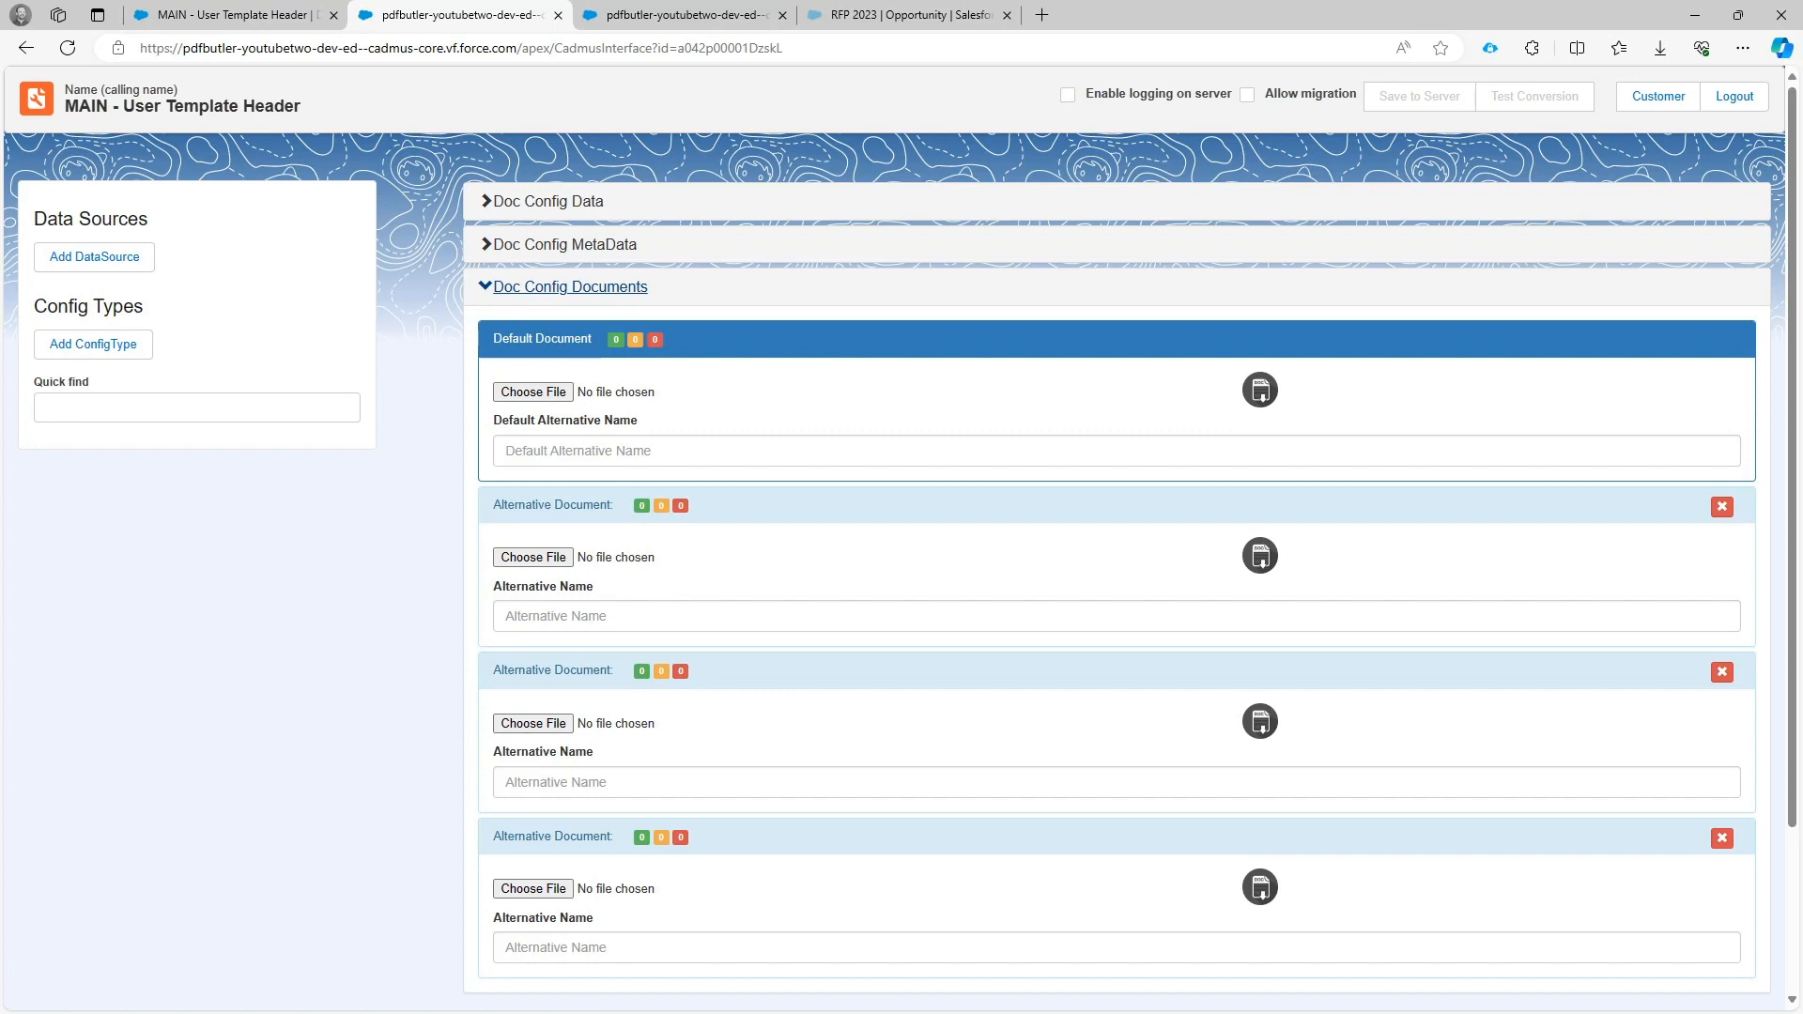
{"action": "left_click_drag", "start_coordinate": [2, 189], "coordinate": [554, 398]}
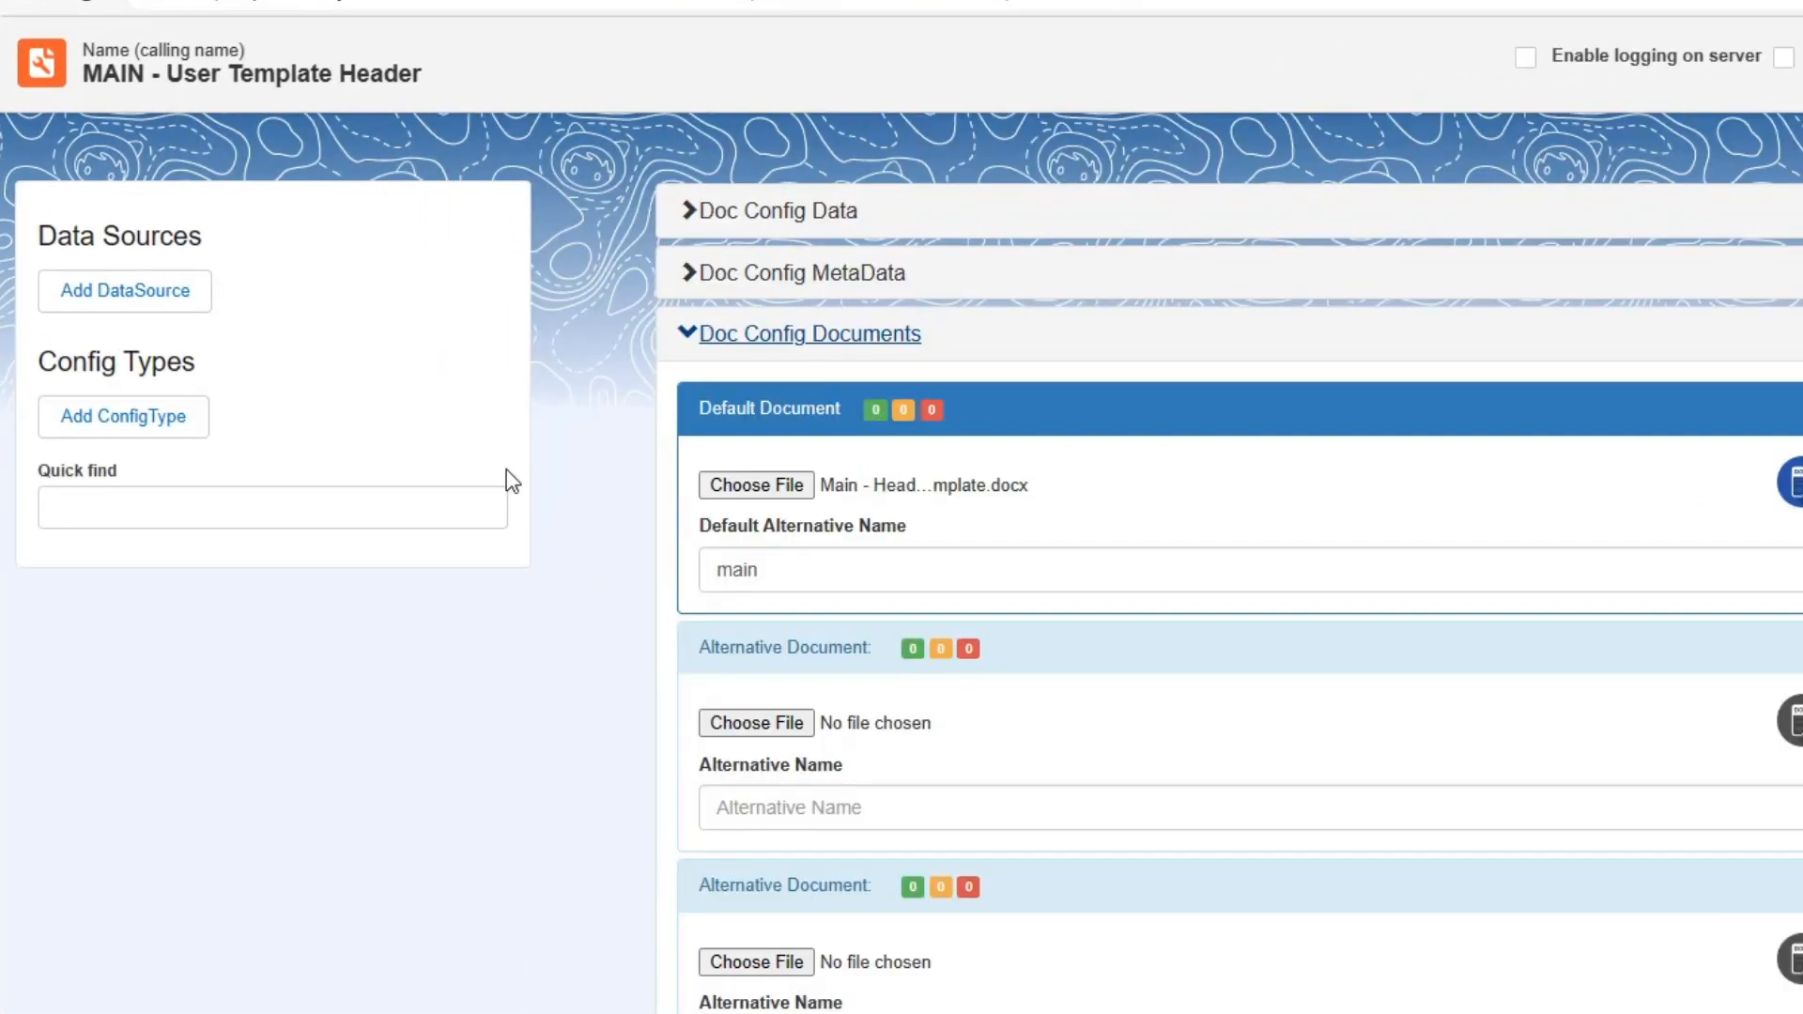
Add a config type of type DOCUMENT V3 with the merge field TemplateMe to the main doc config.
{"action": "left_click", "coordinate": [143, 424]}
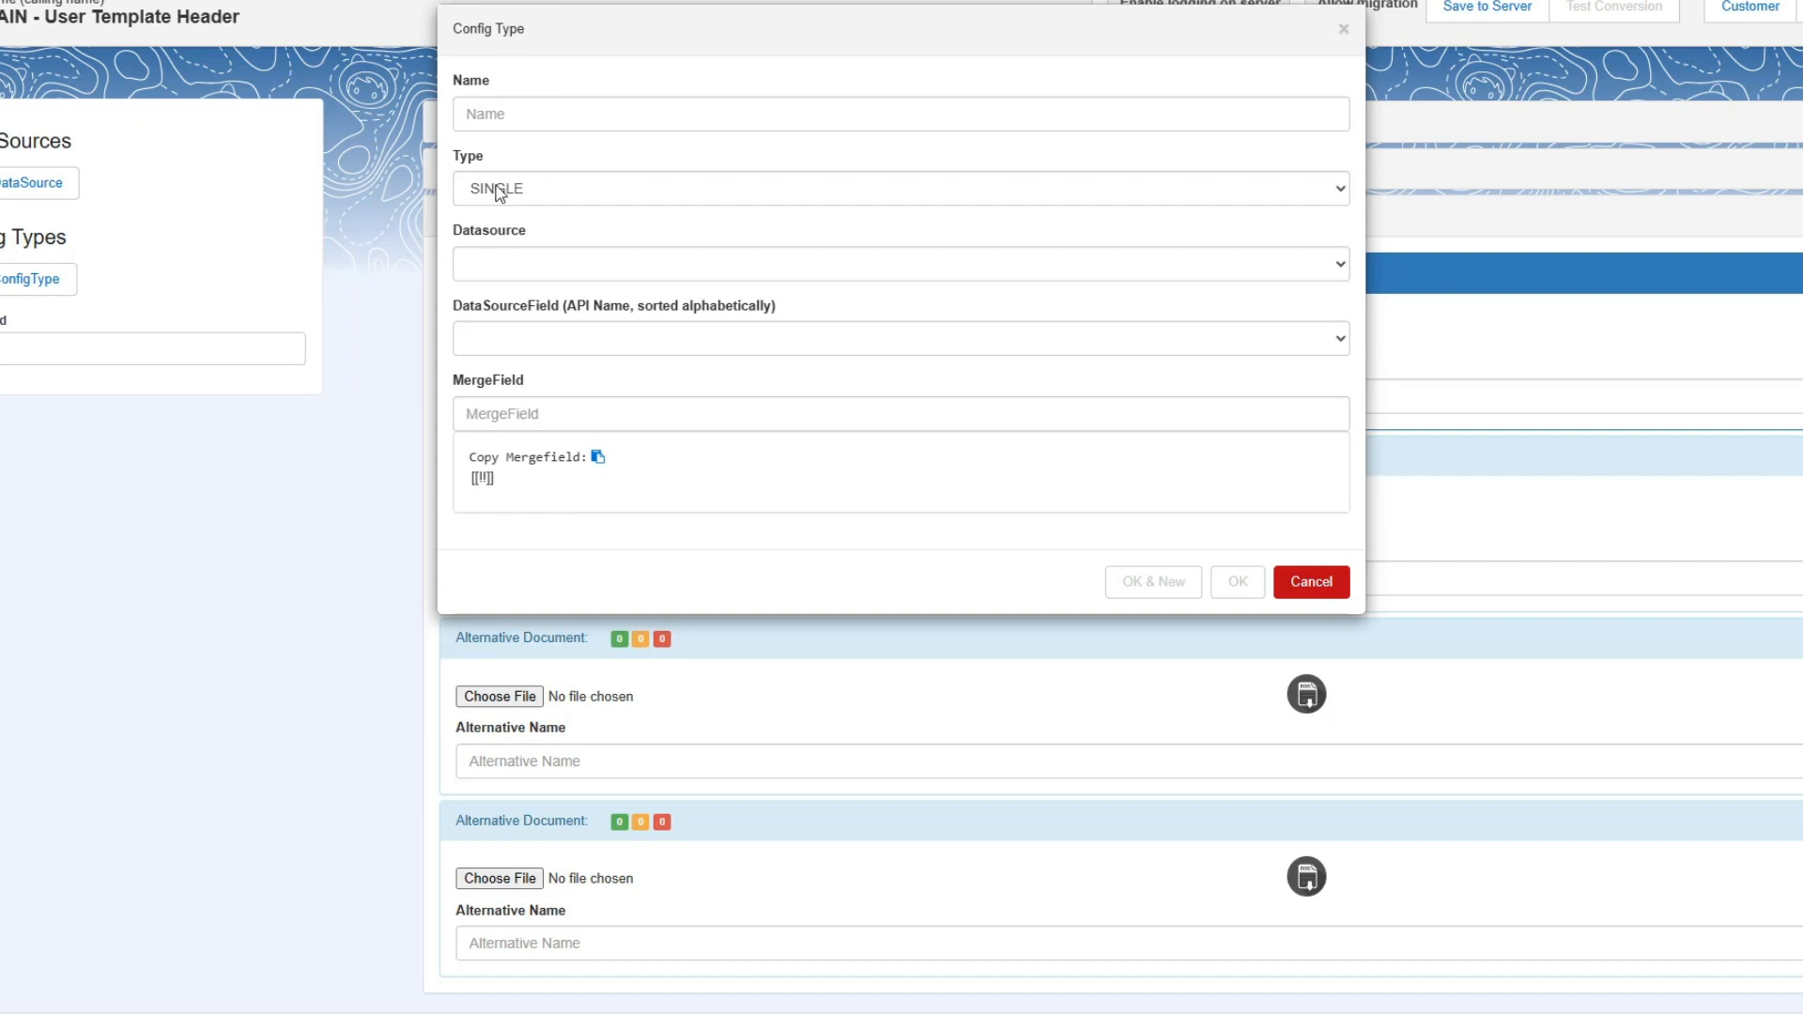
{"action": "left_click", "coordinate": [497, 192]}
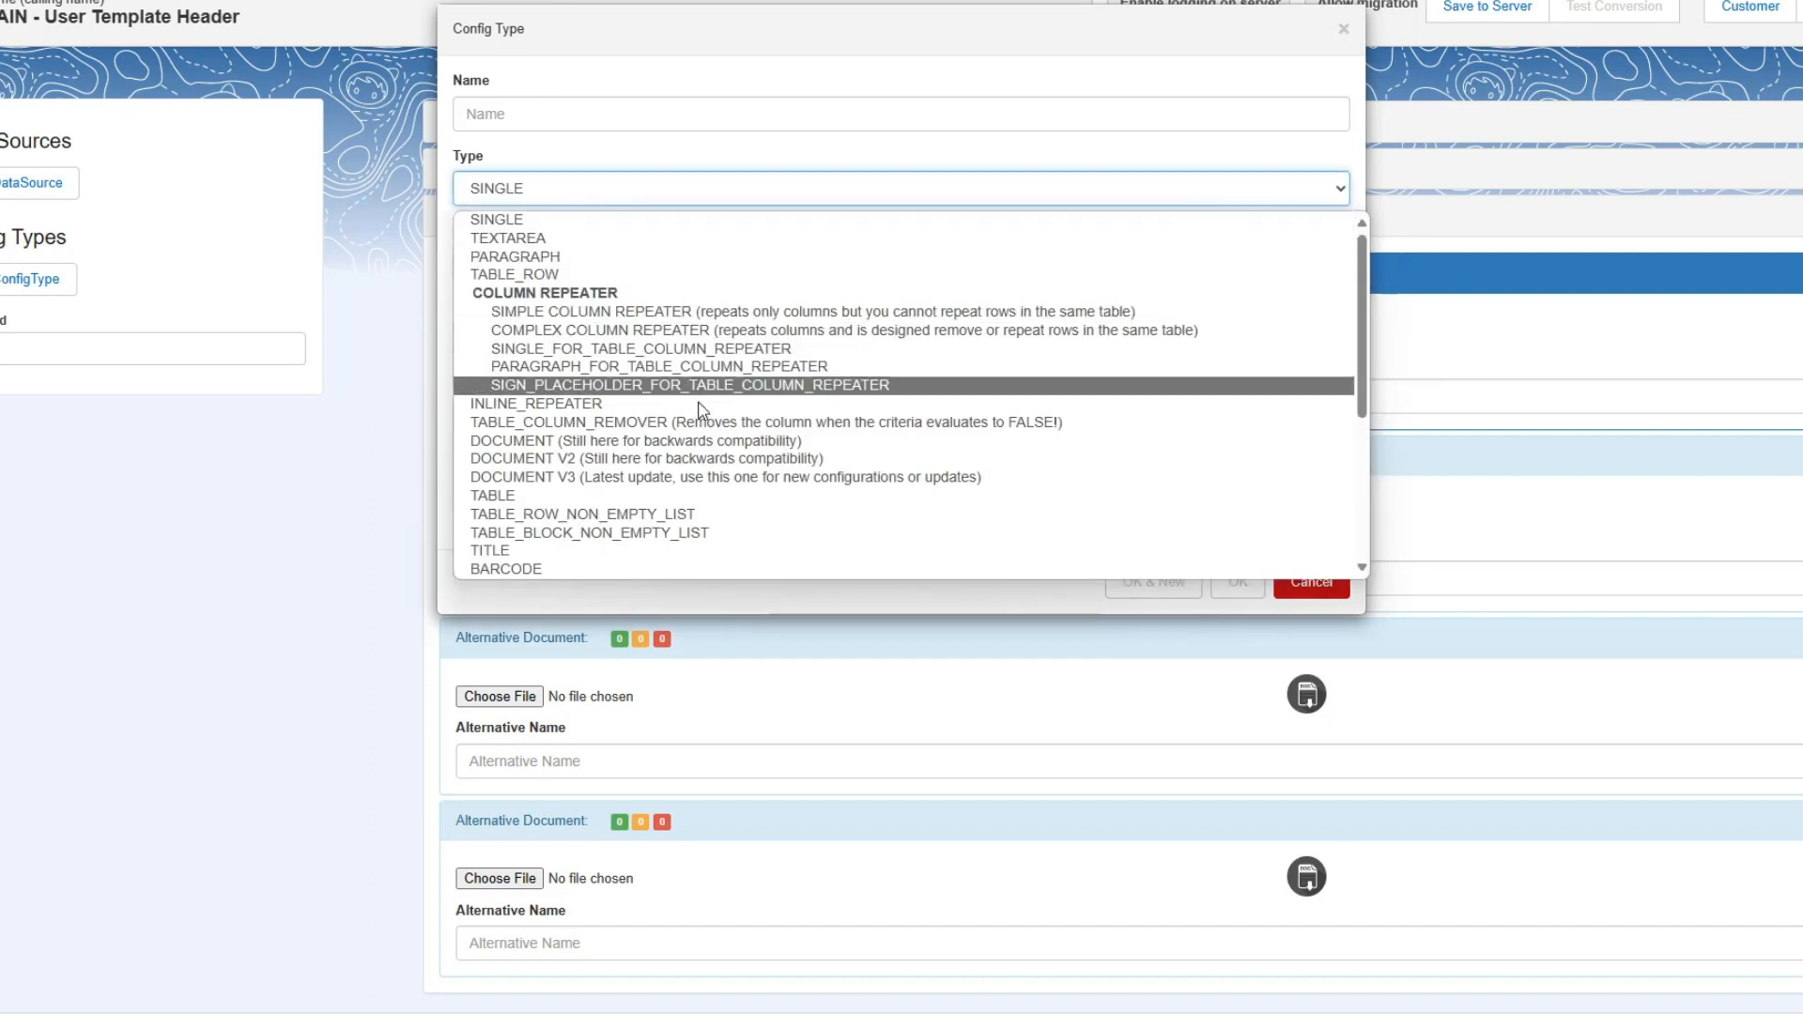
{"action": "left_click", "coordinate": [693, 475]}
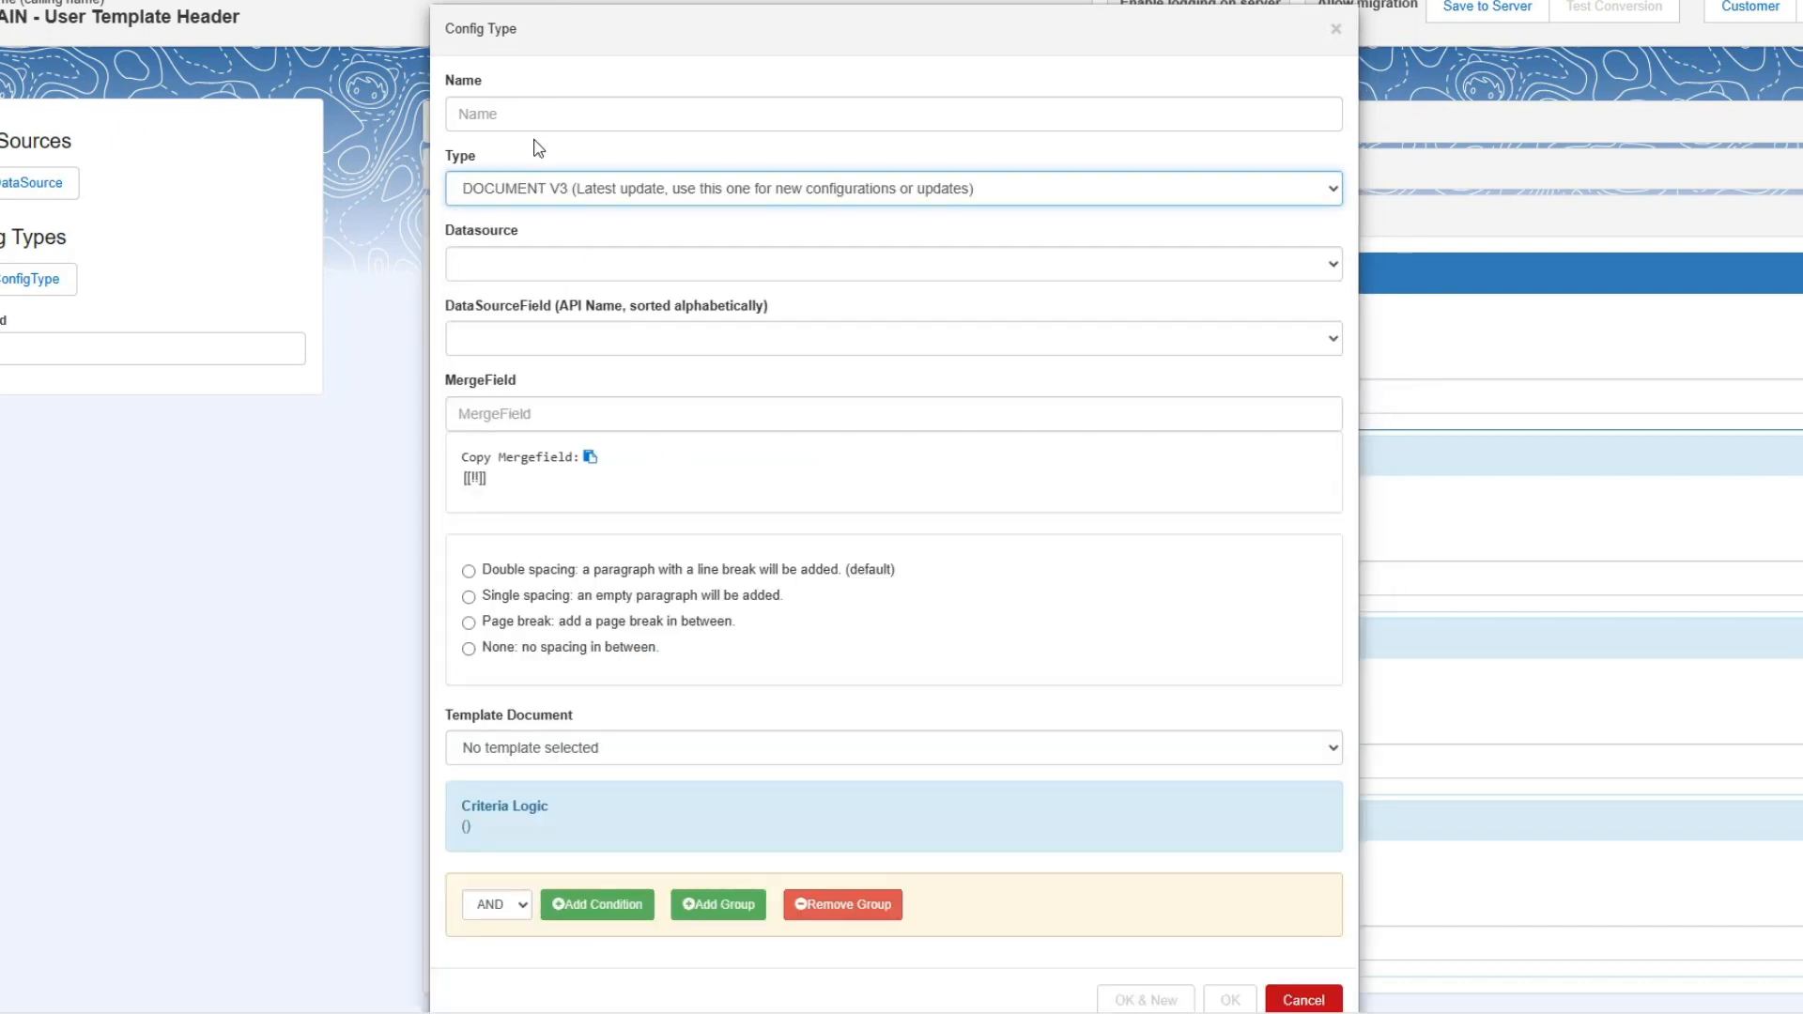
{"action": "left_click", "coordinate": [522, 423]}
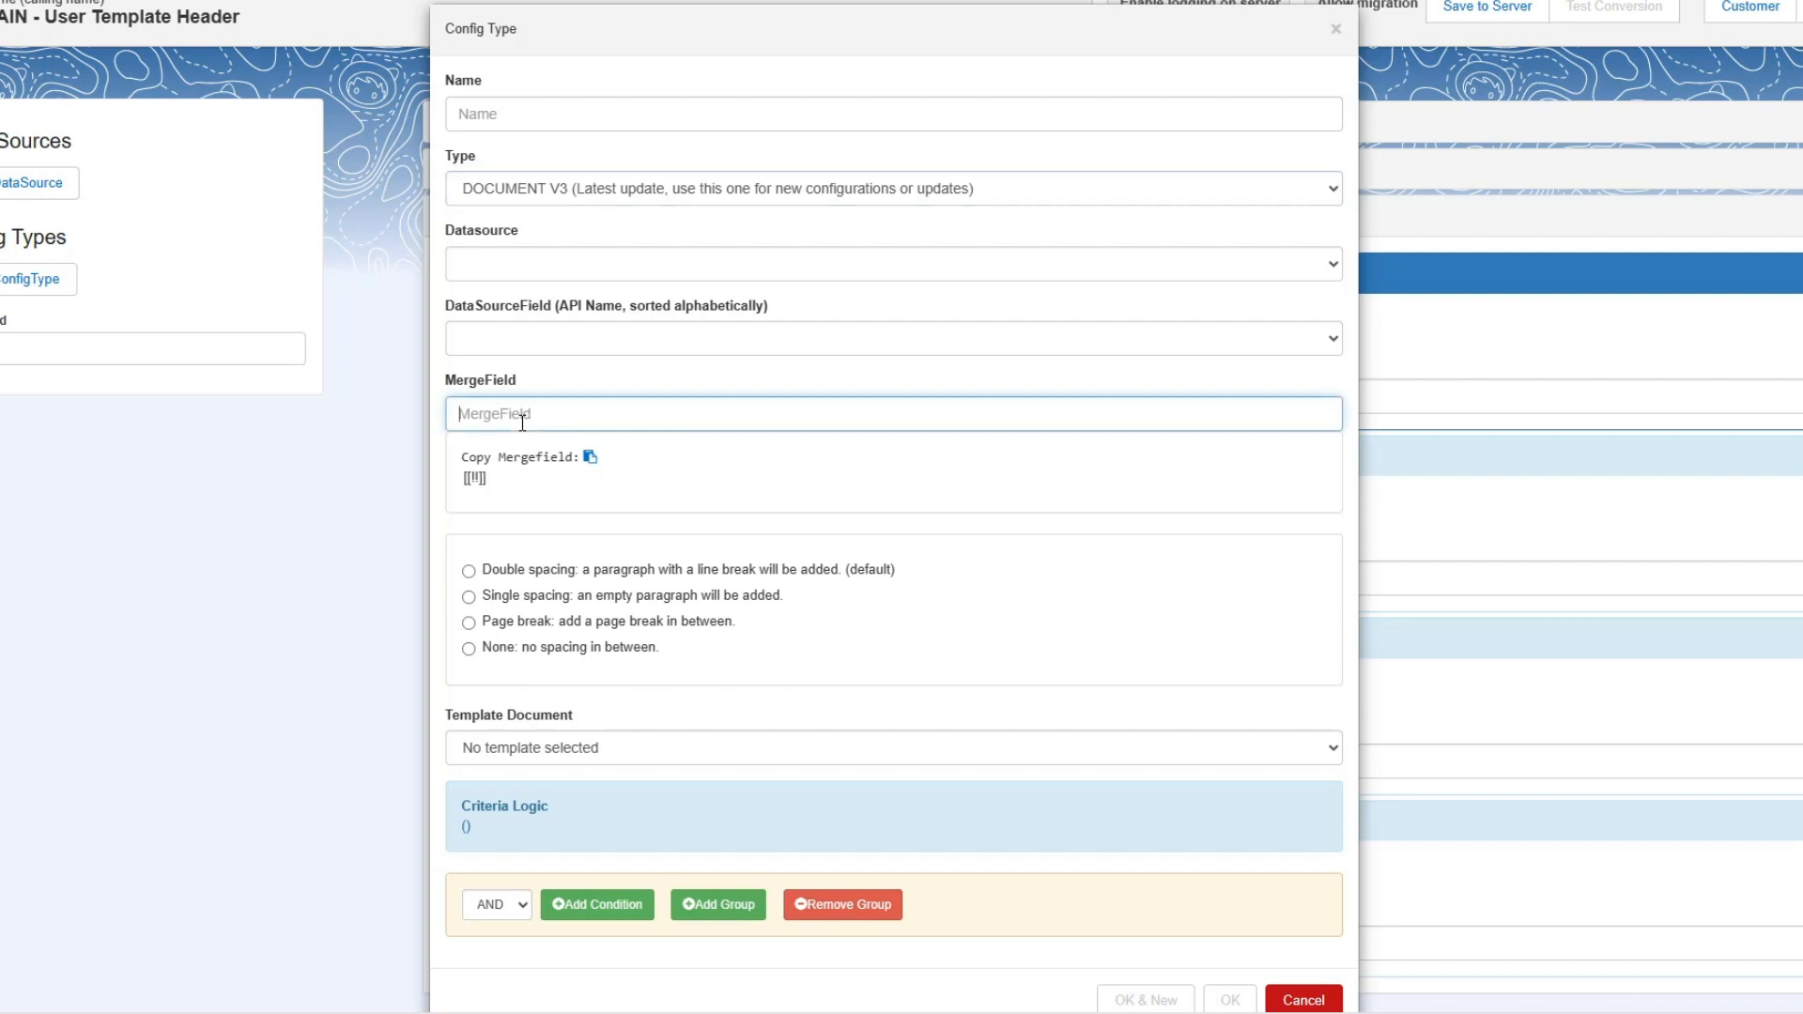
{"action": "type", "text": "tem"}
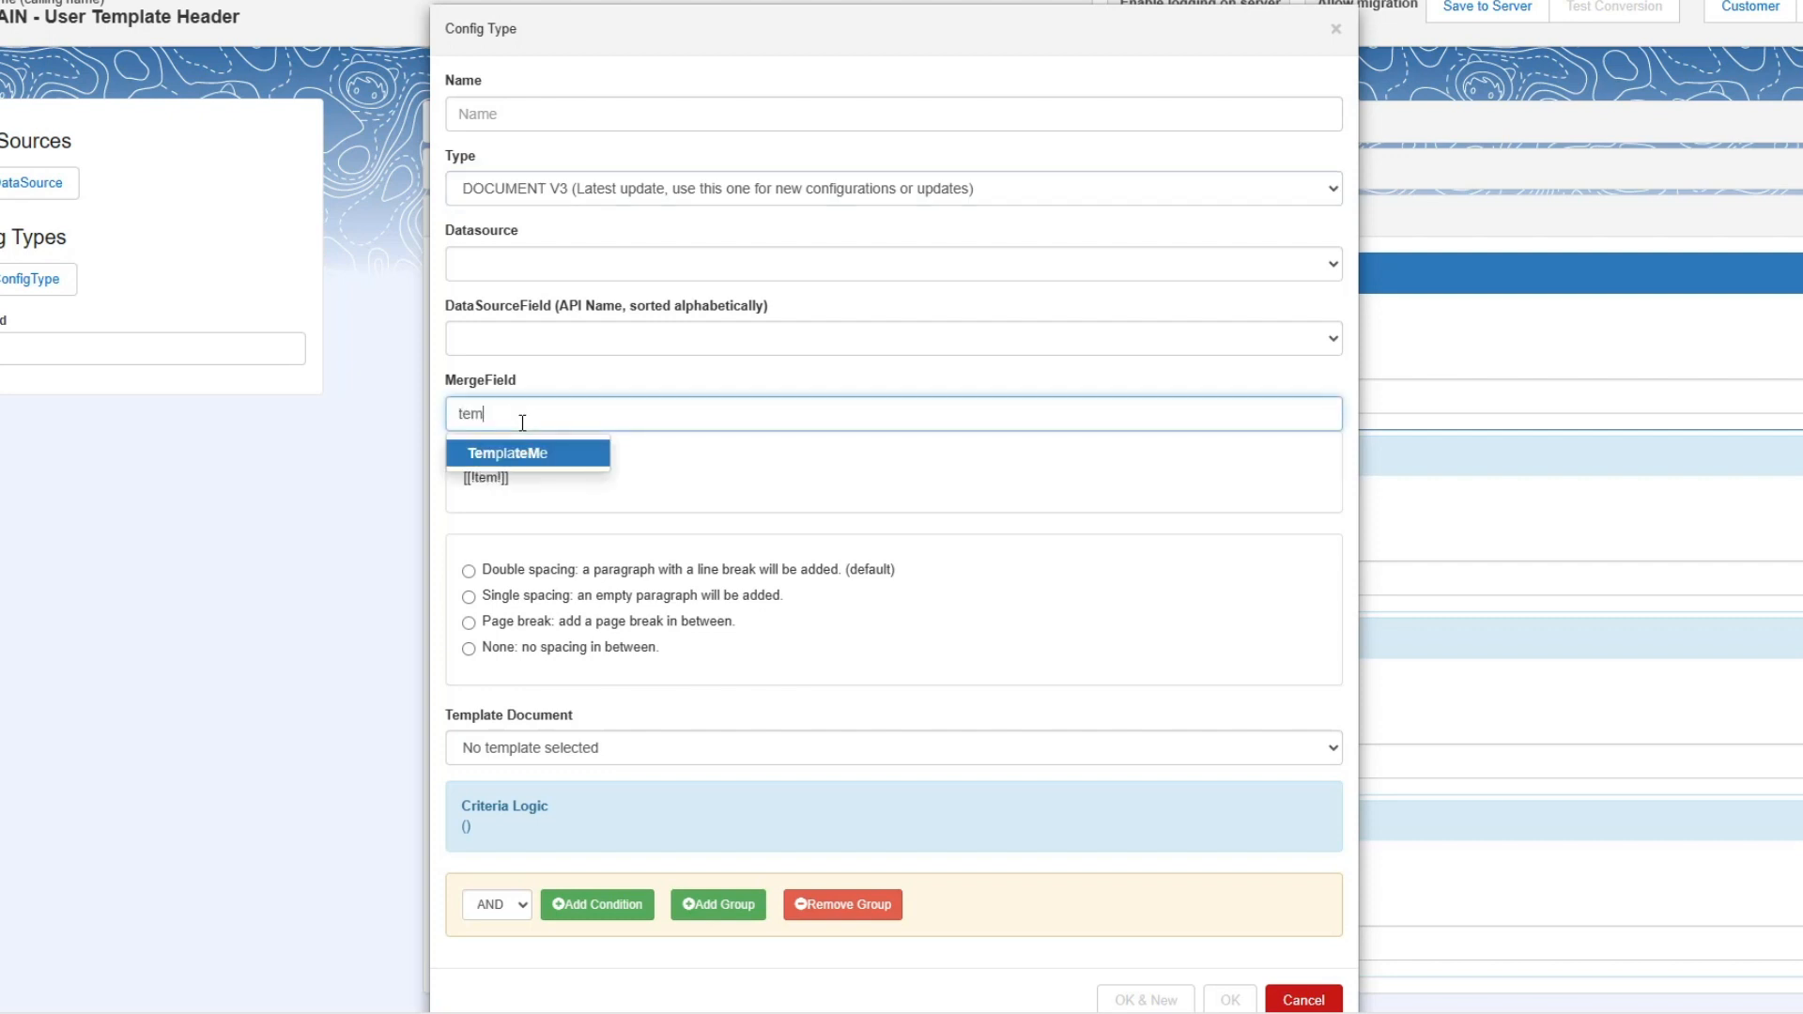
{"action": "key", "text": "Return"}
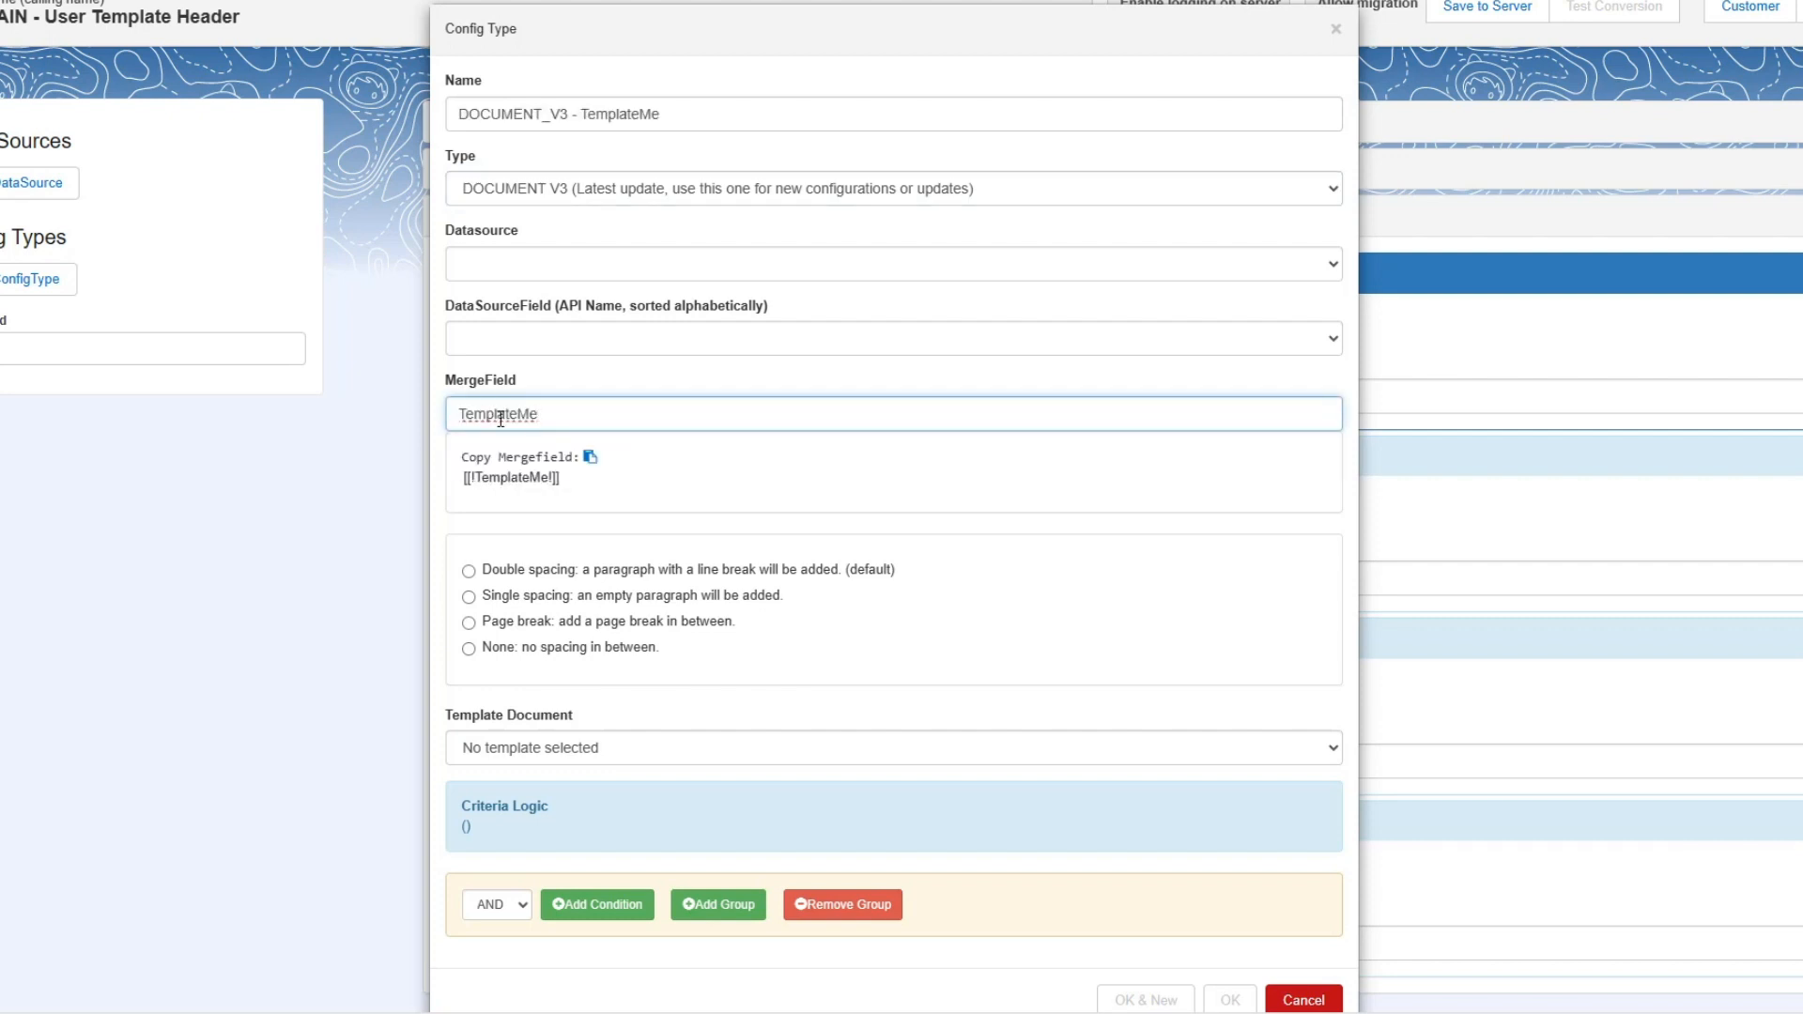
Set the config type's data source to Cadmus constants and its data source field to $Alternative.
{"action": "scroll", "coordinate": [520, 479], "scroll_direction": "down", "scroll_amount": 1}
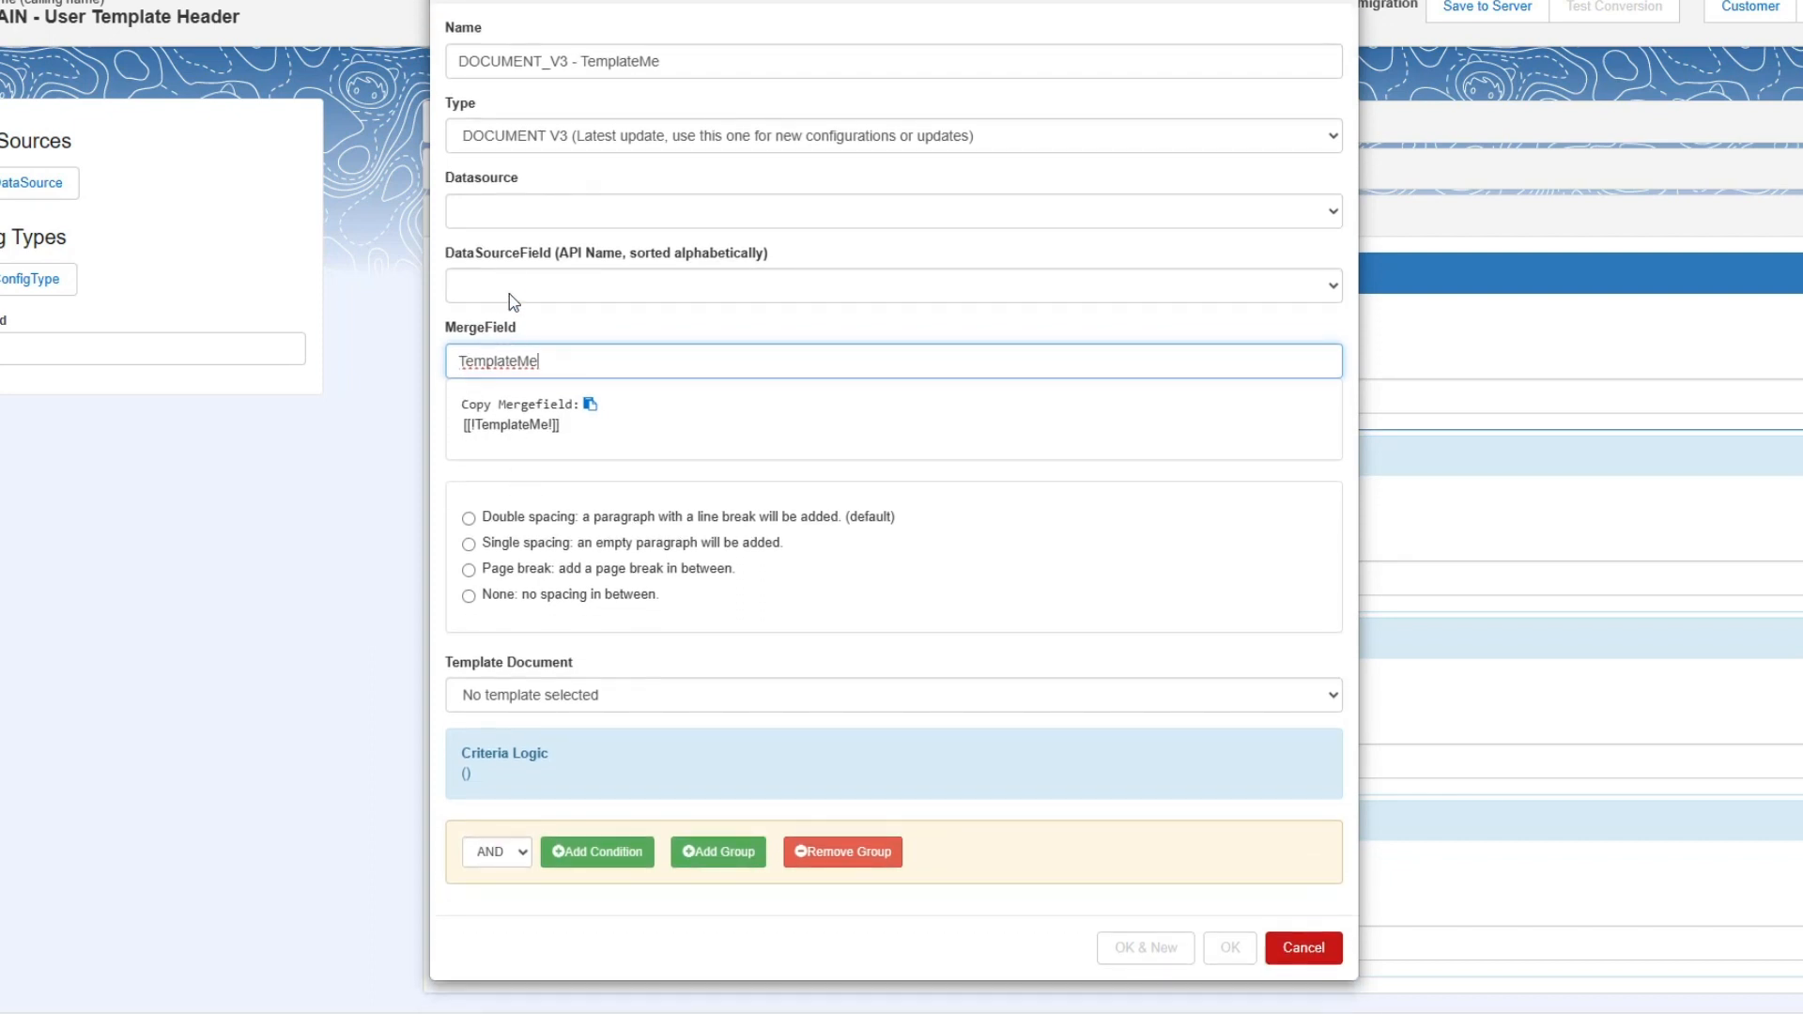
{"action": "left_click", "coordinate": [517, 211]}
{"action": "left_click", "coordinate": [516, 244]}
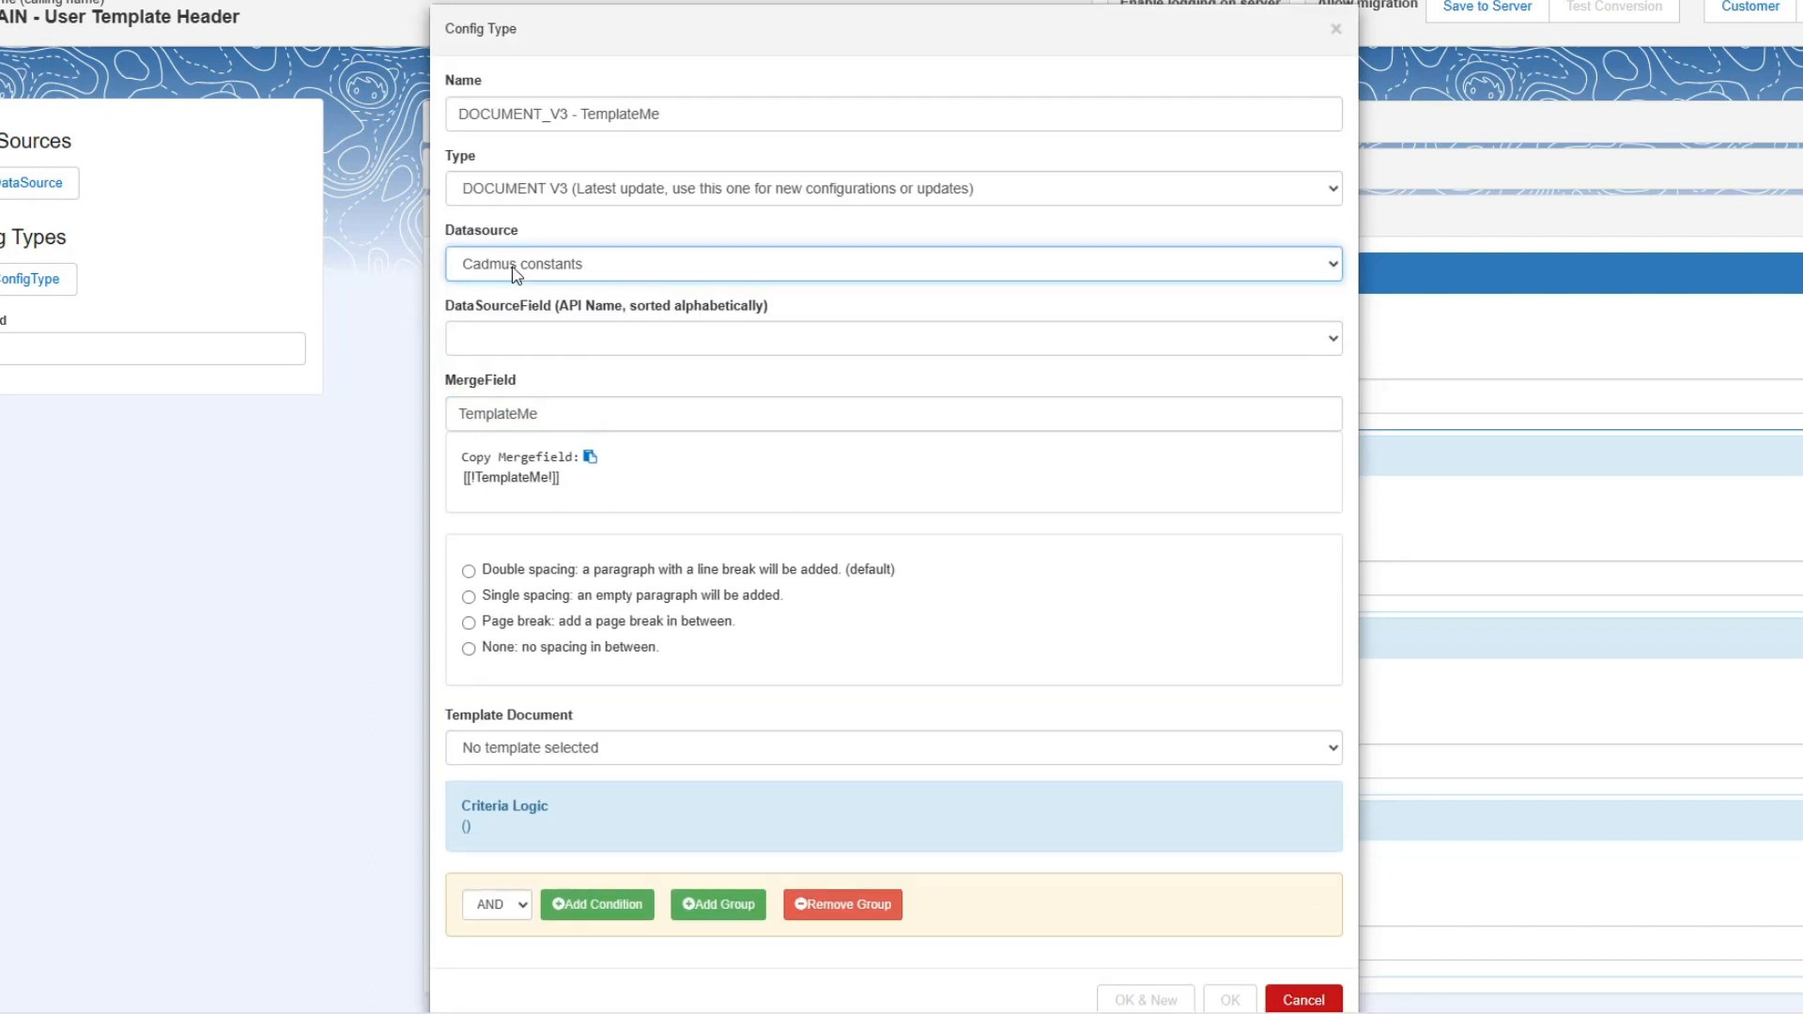
{"action": "left_click", "coordinate": [514, 266]}
{"action": "left_click", "coordinate": [541, 341]}
{"action": "left_click", "coordinate": [541, 340]}
{"action": "left_click", "coordinate": [545, 385]}
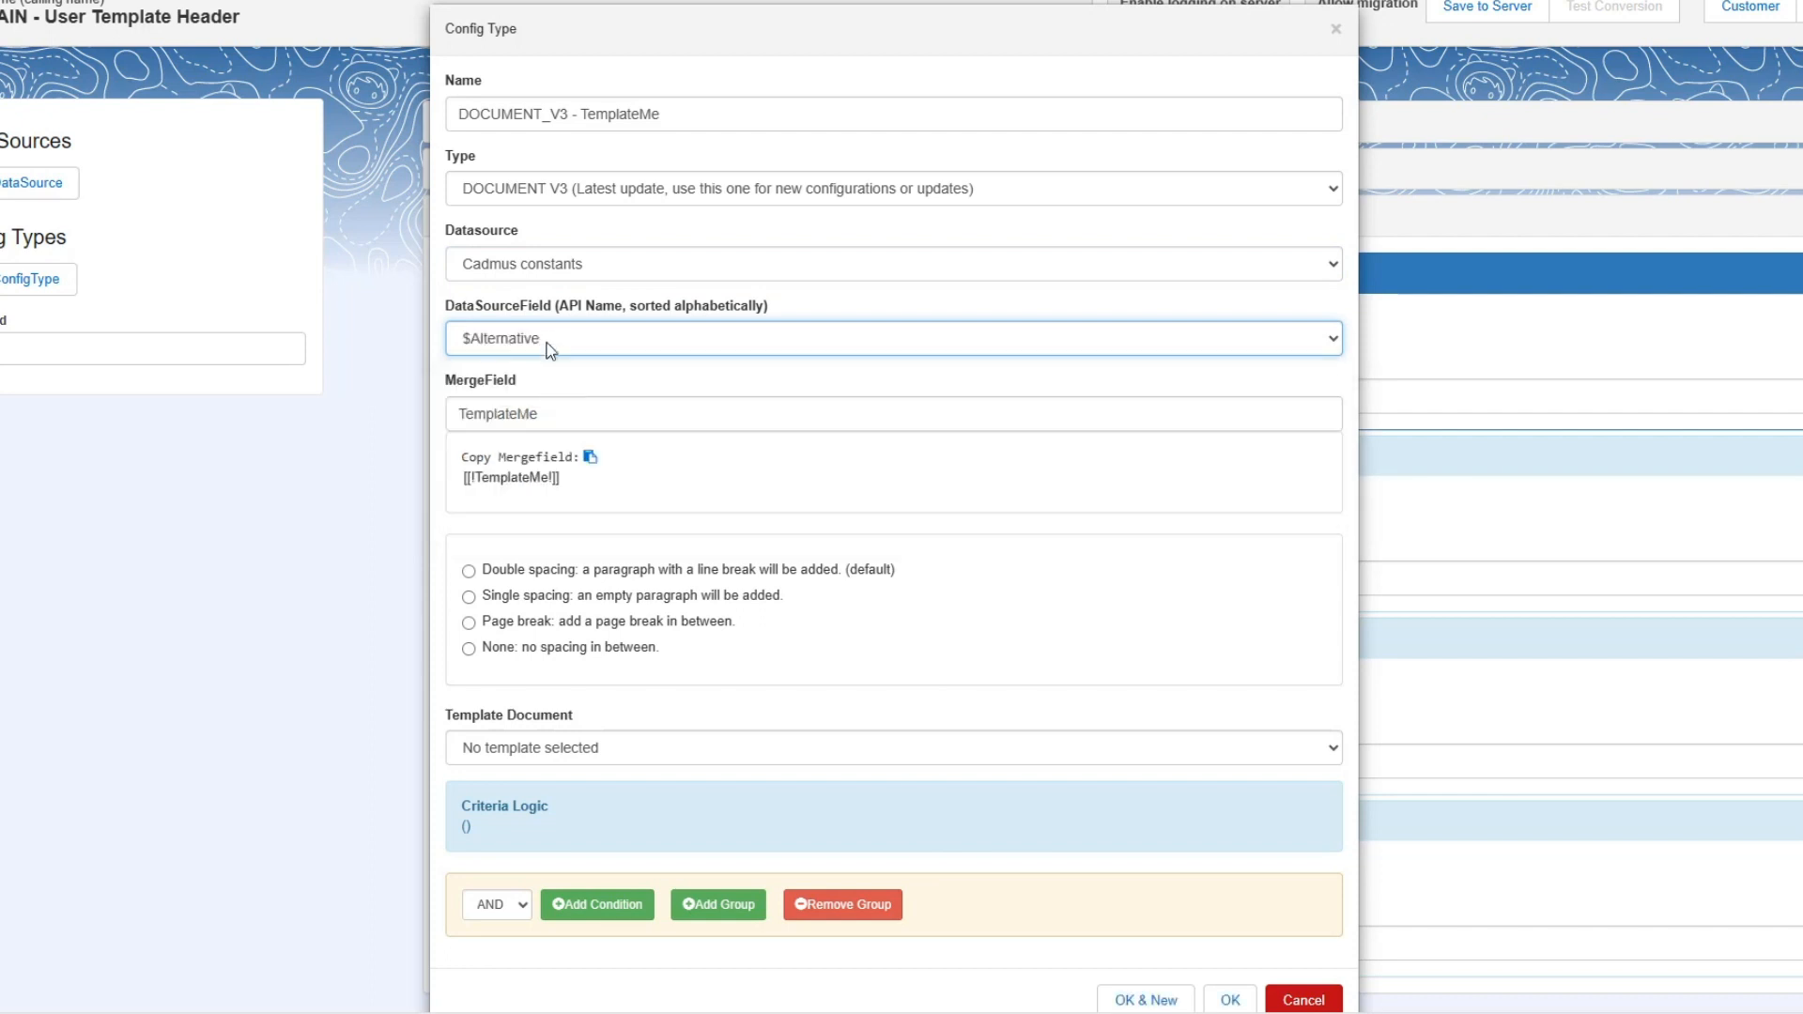
Use "TEMPLATE - Use Template Header" as the template document with its own header and footer, and save the doc config to the server.
{"action": "scroll", "coordinate": [551, 366], "scroll_direction": "down", "scroll_amount": 1}
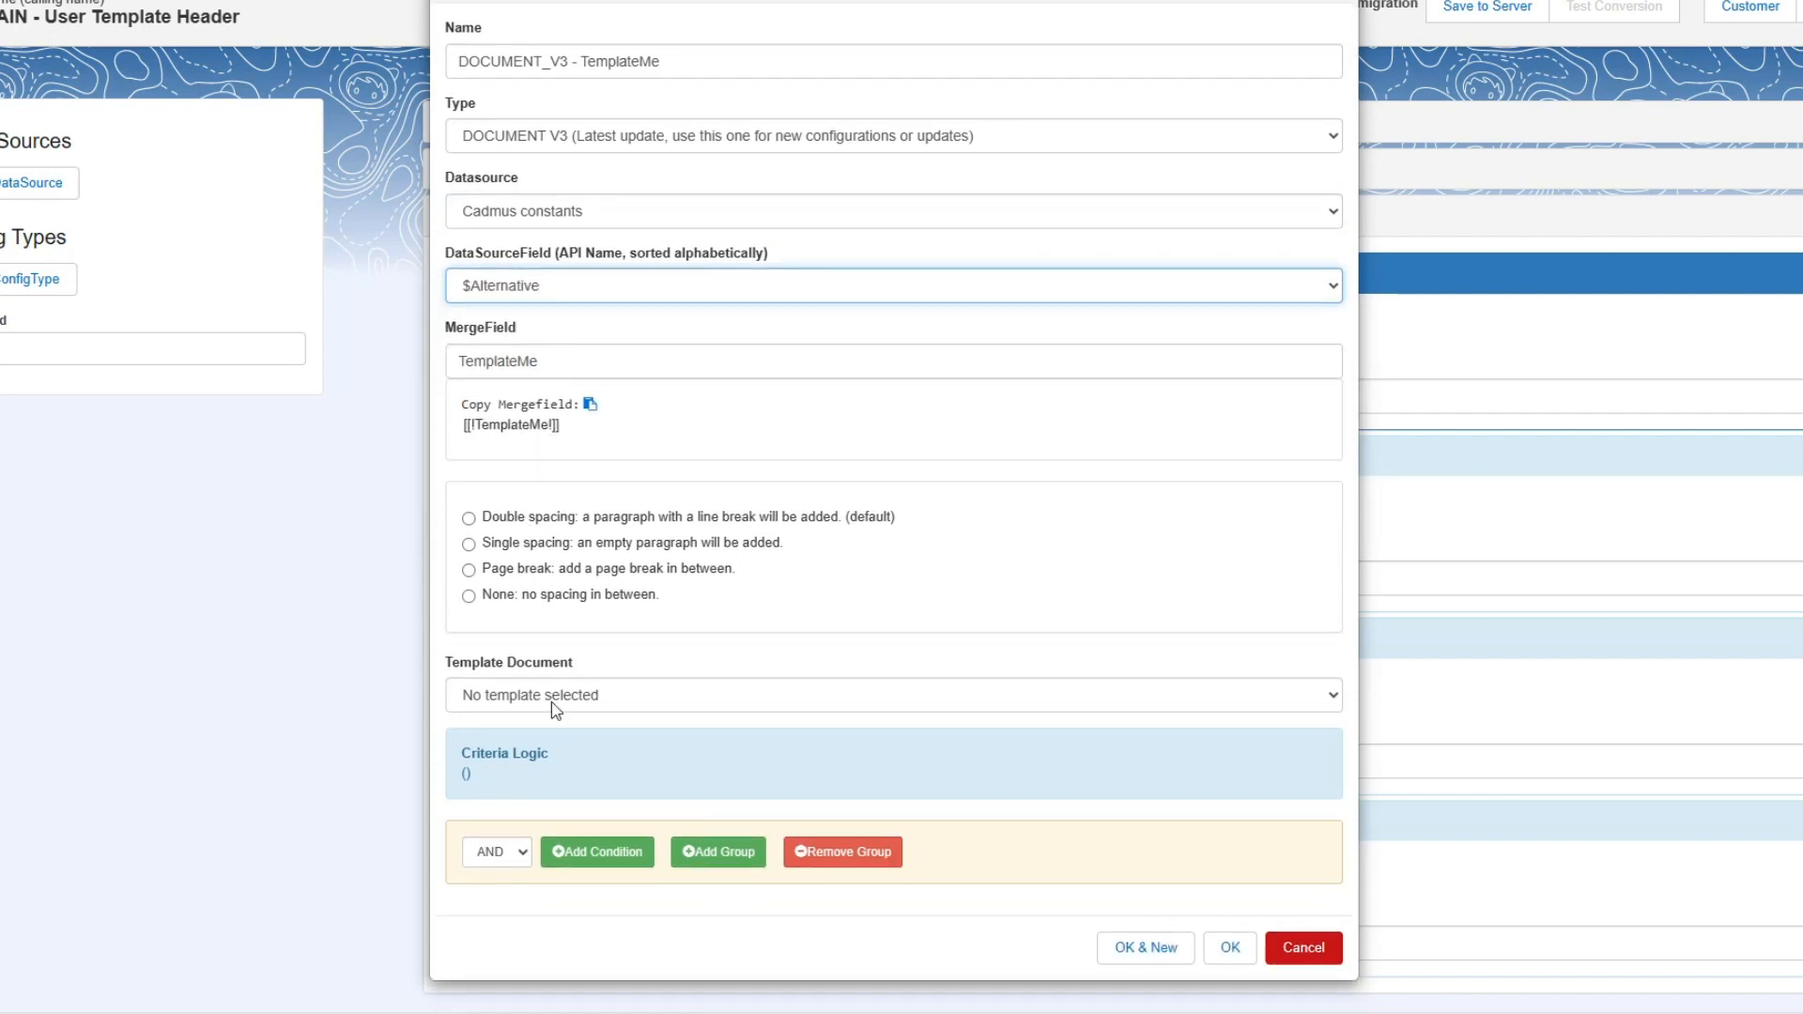
{"action": "left_click", "coordinate": [581, 706]}
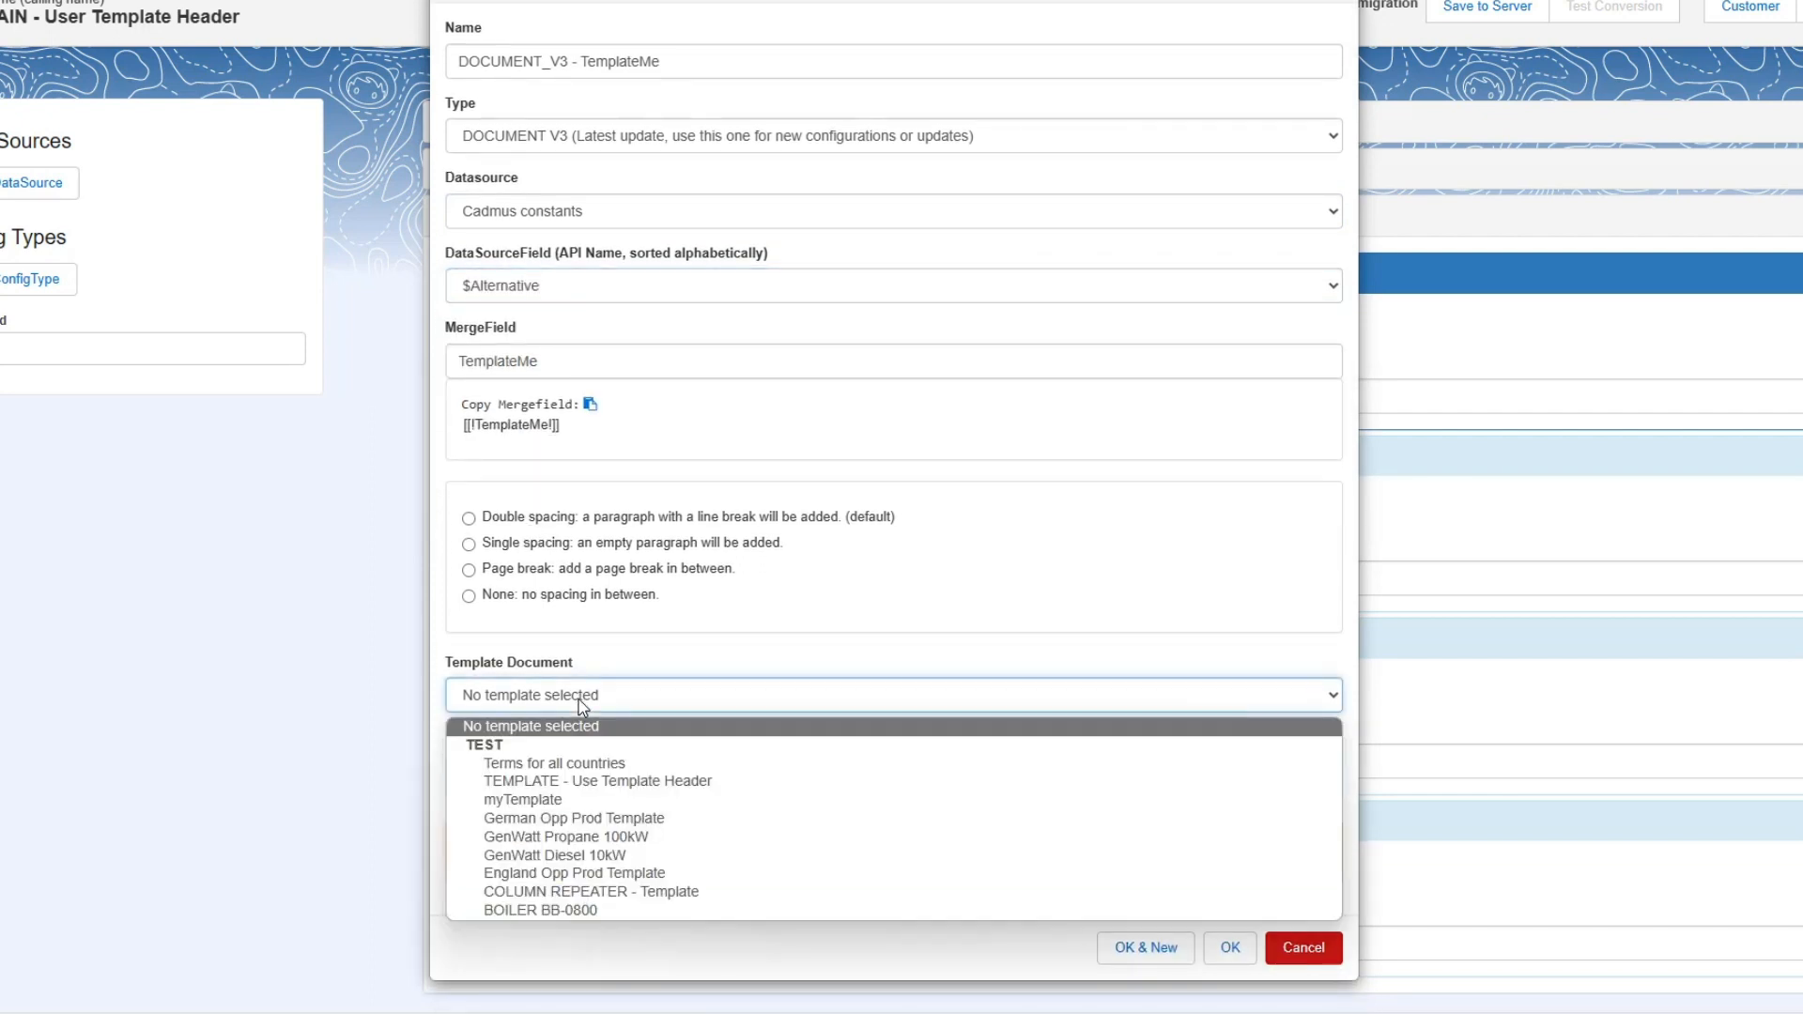
{"action": "left_click", "coordinate": [601, 780]}
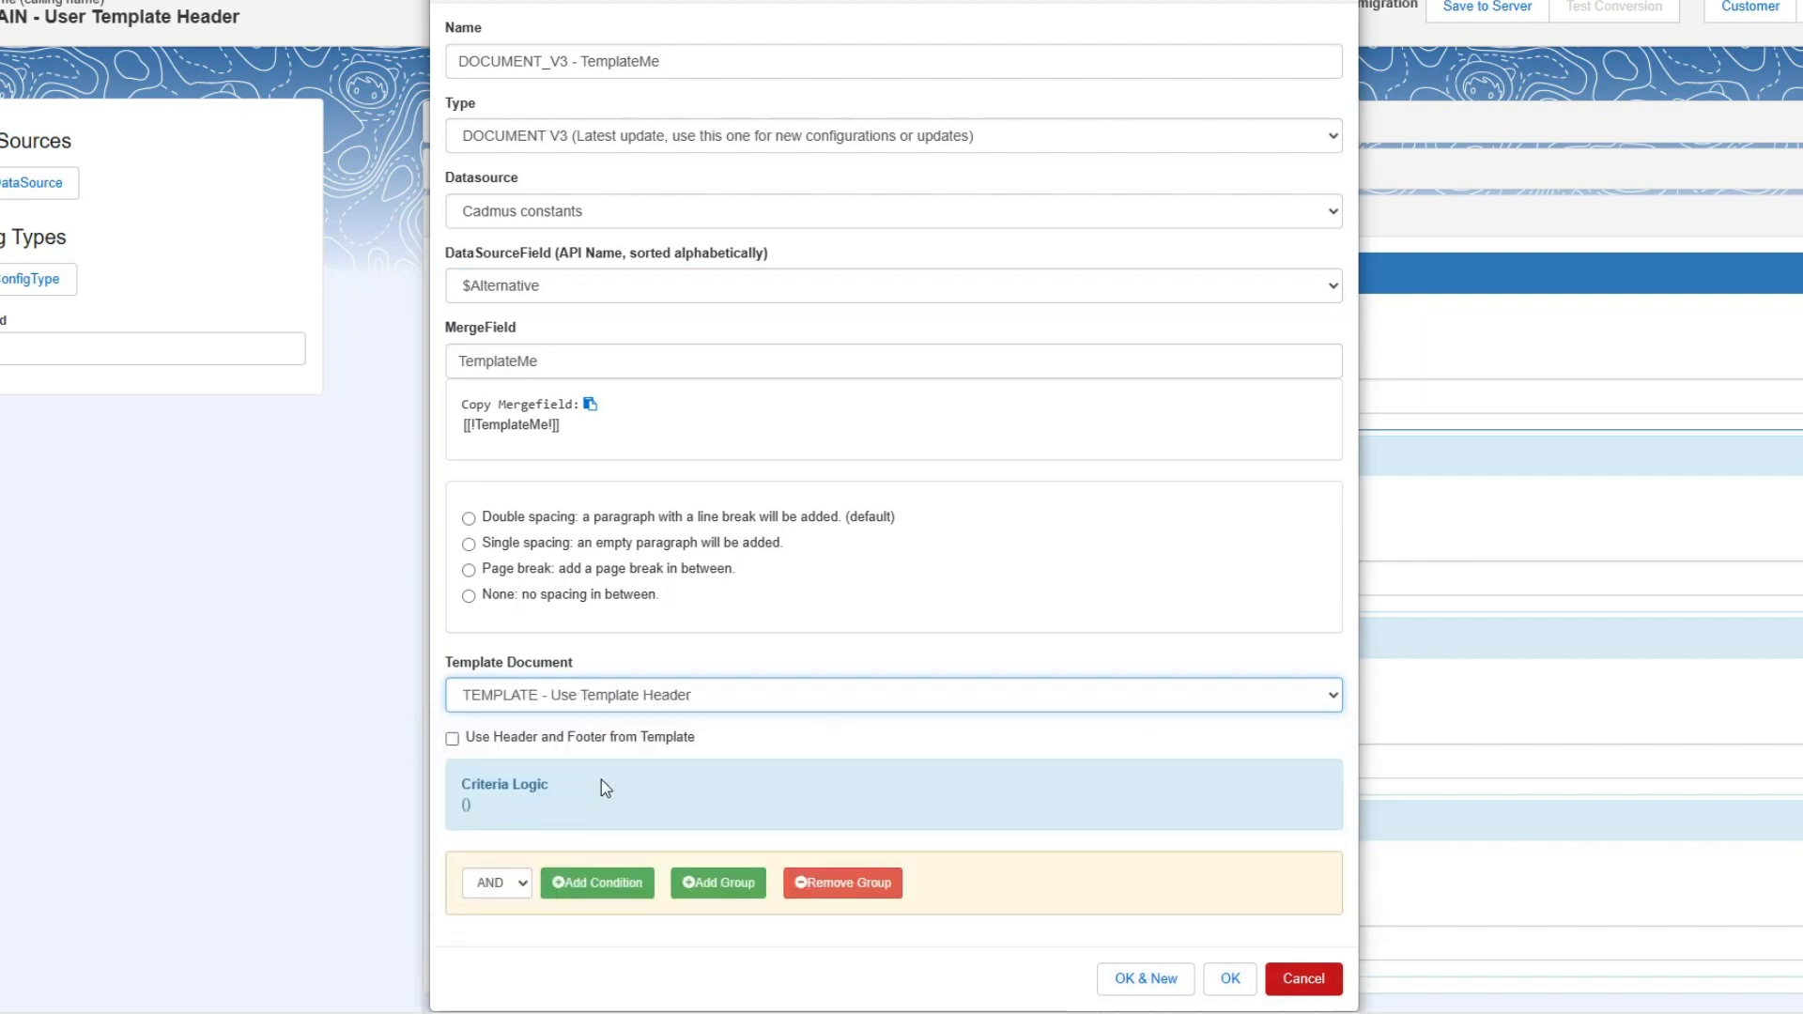
{"action": "left_click", "coordinate": [508, 742]}
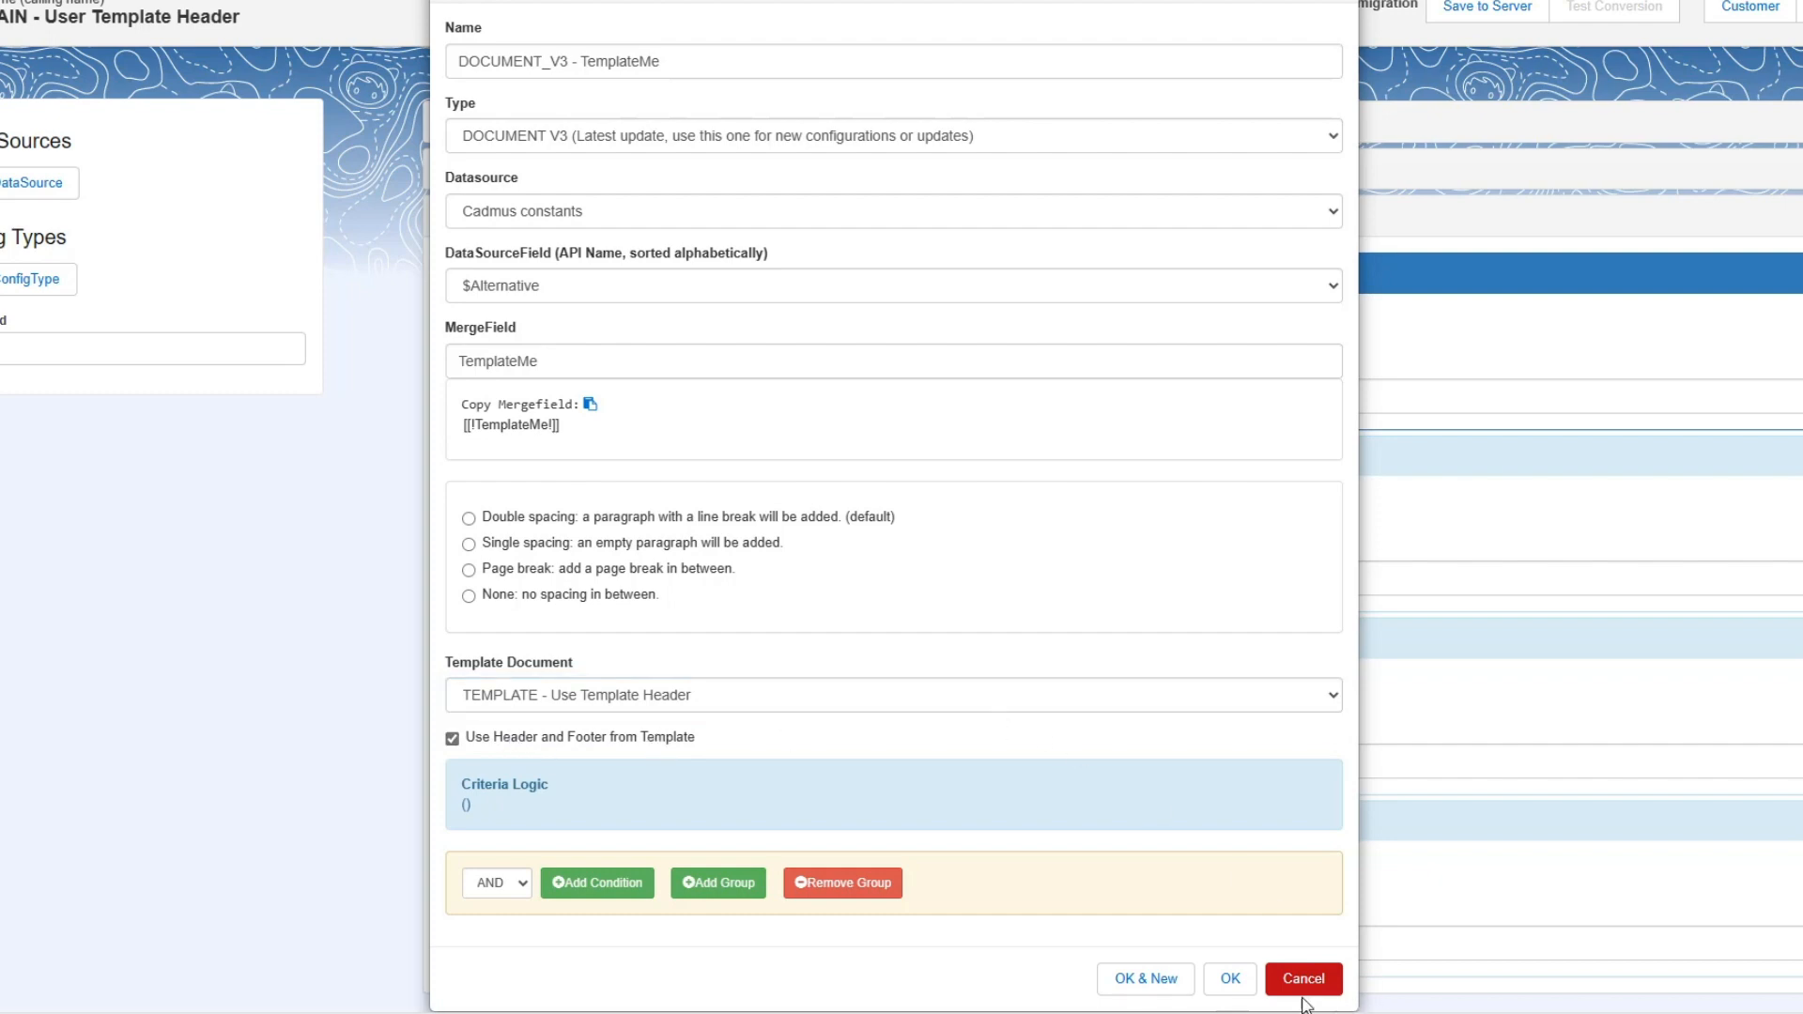
{"action": "left_click", "coordinate": [1230, 977]}
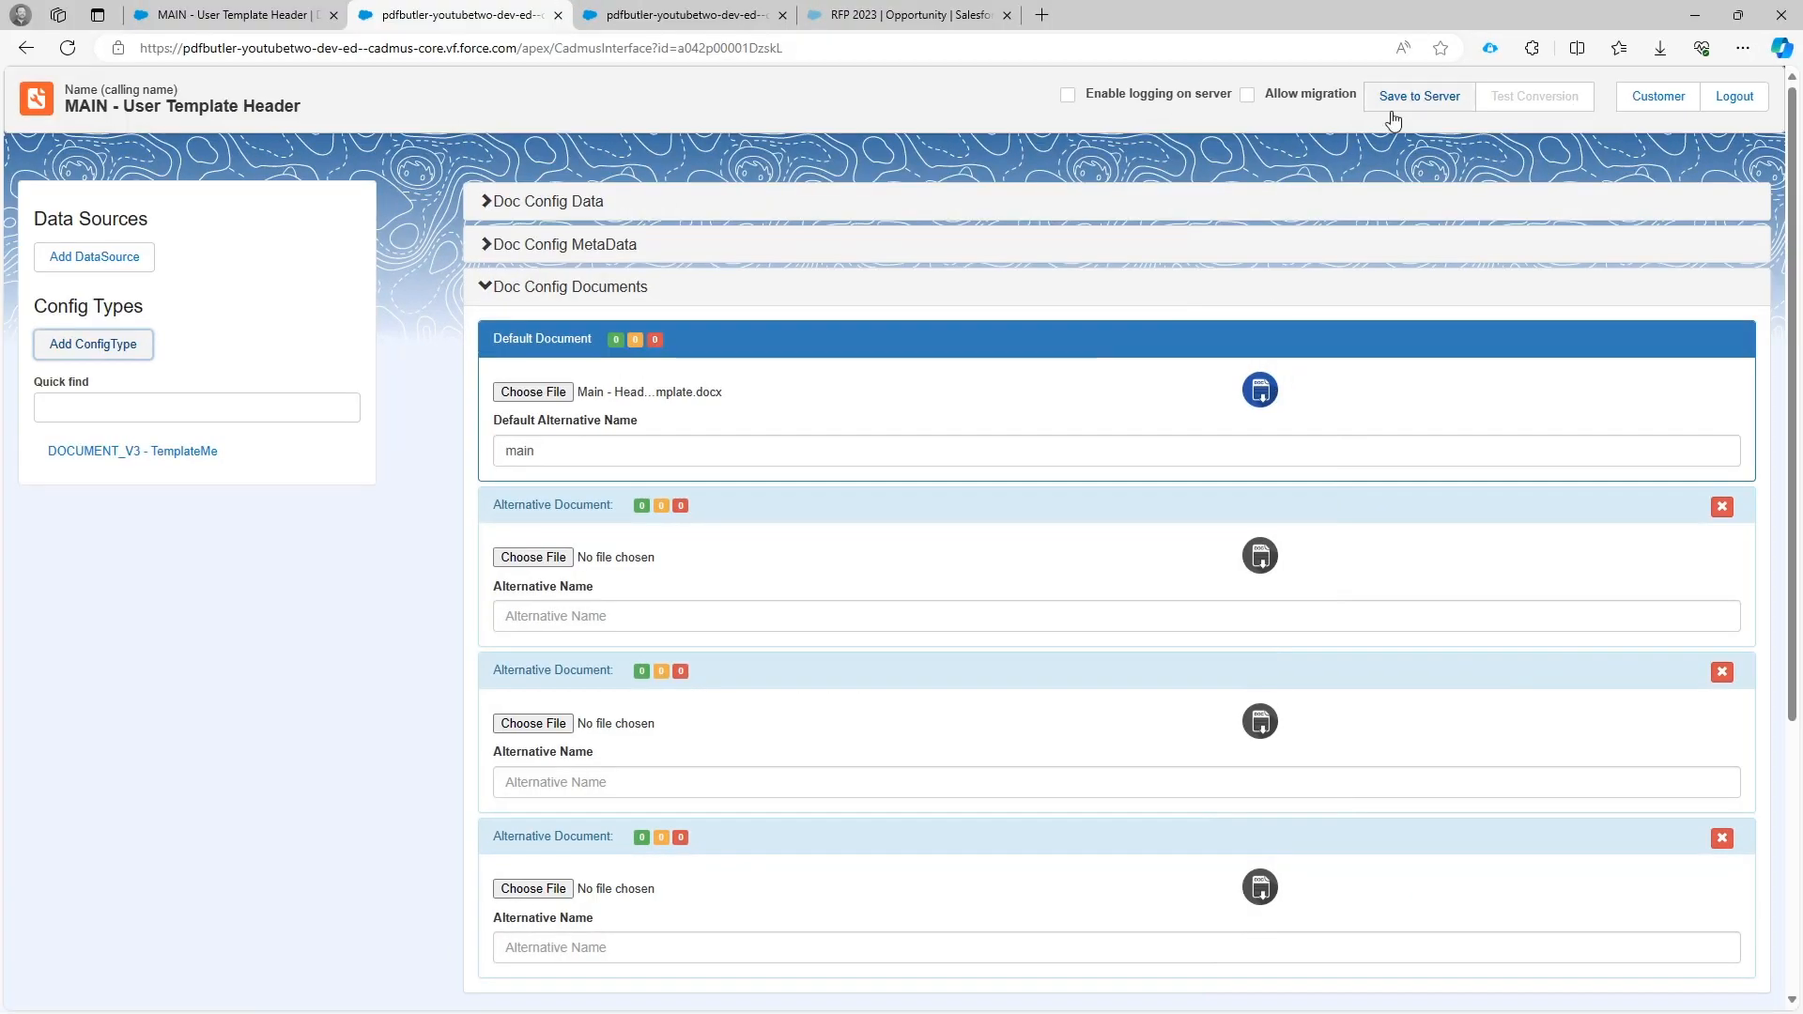
{"action": "left_click", "coordinate": [1399, 107]}
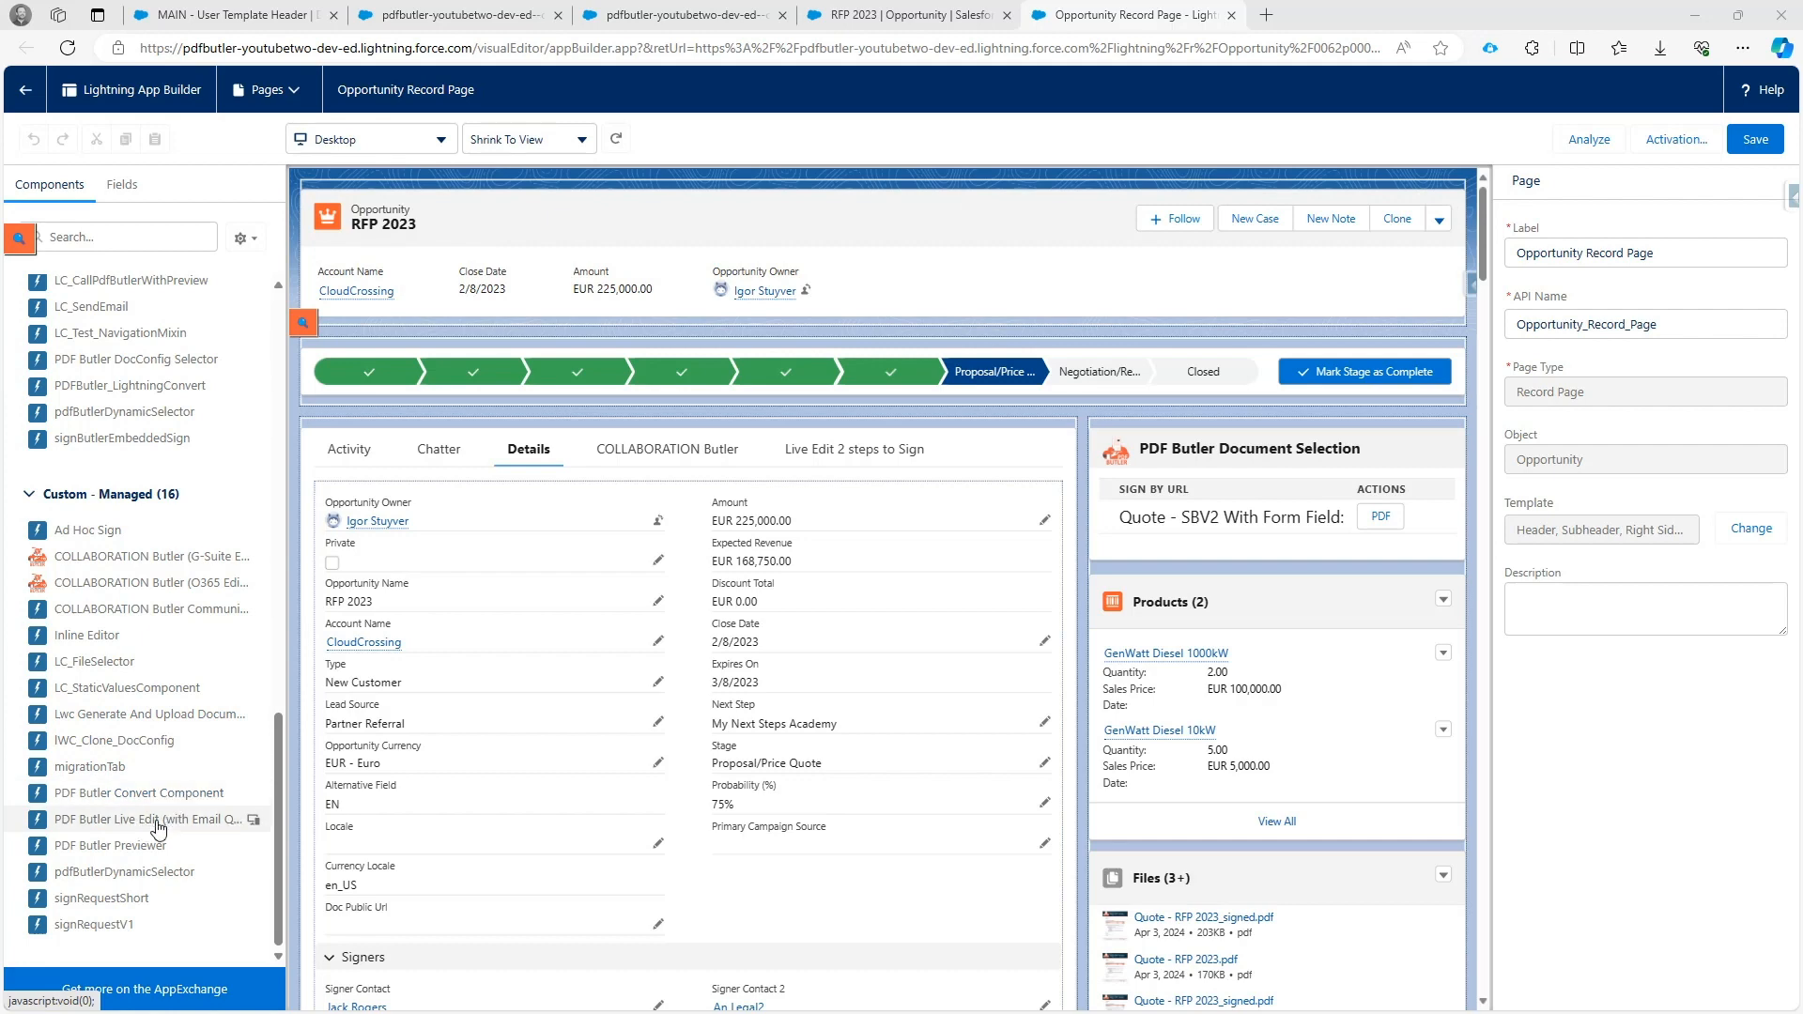
Place the PDF Butler Previewer component above PDF Butler Document Selection on the Opportunity page, and copy the main doc config's Customer DocConfig Id.
{"action": "left_click_drag", "start_coordinate": [154, 845], "coordinate": [1258, 454]}
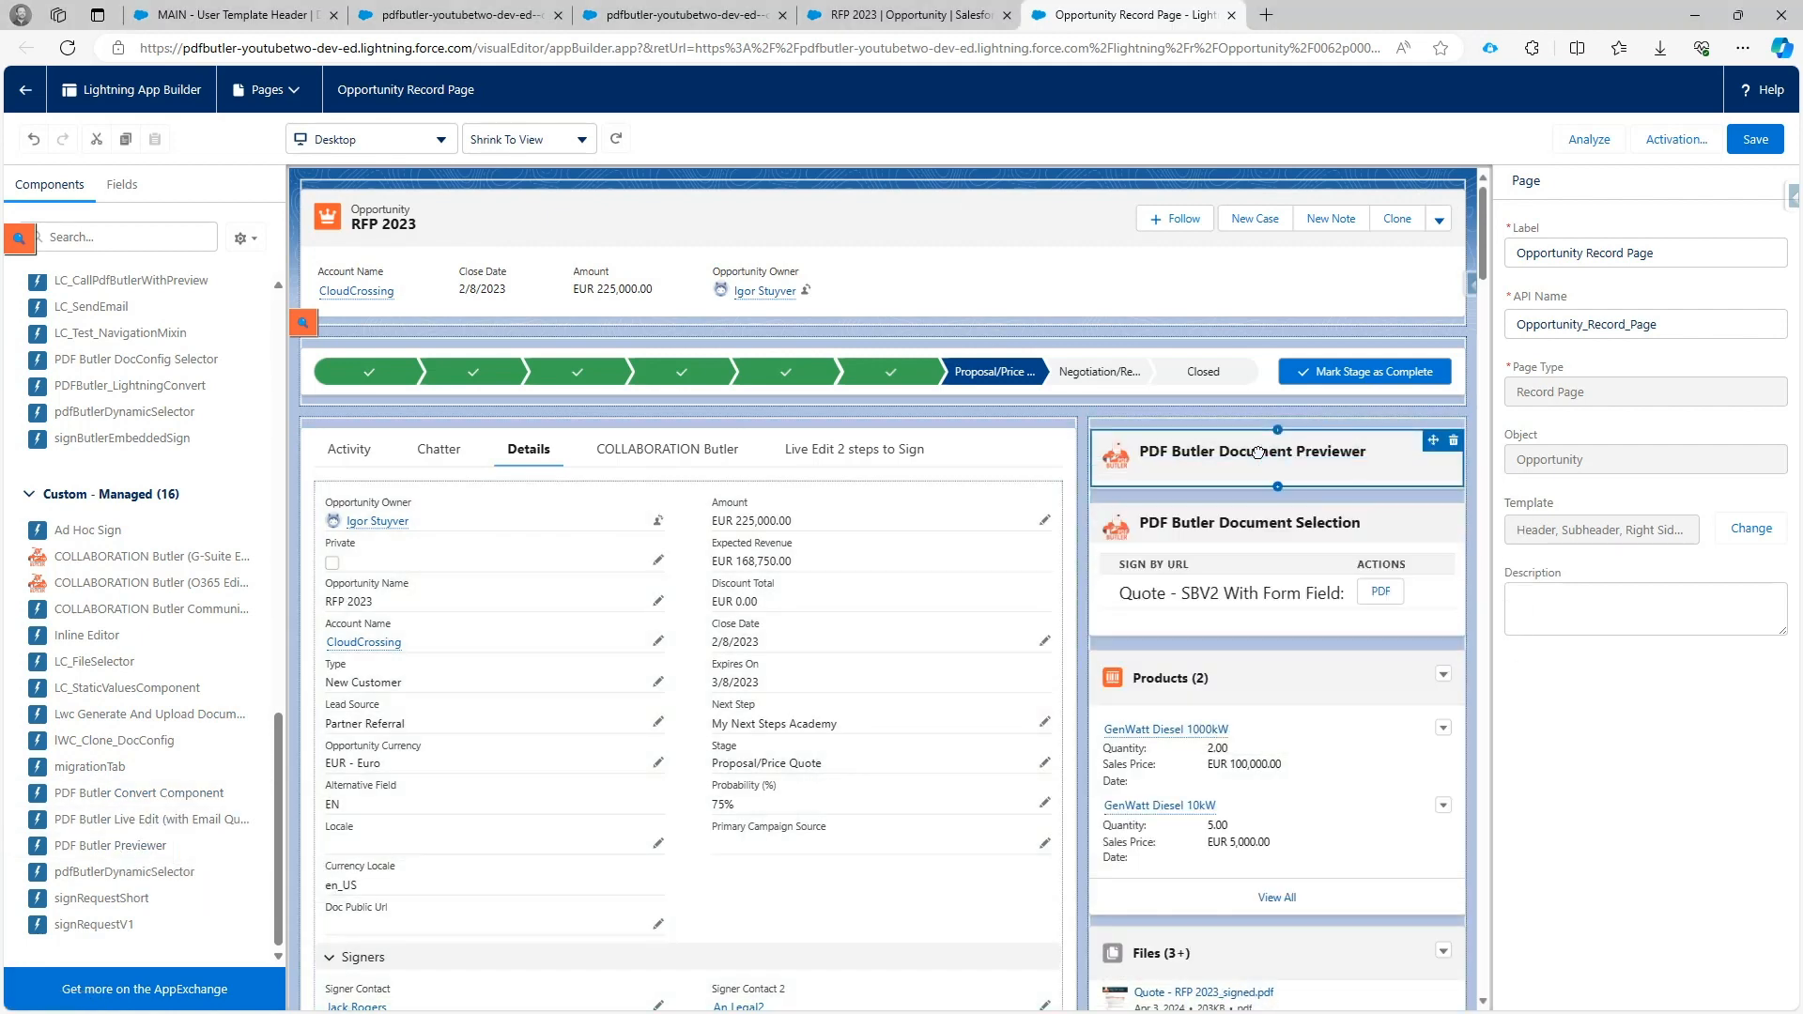
{"action": "left_click", "coordinate": [275, 16]}
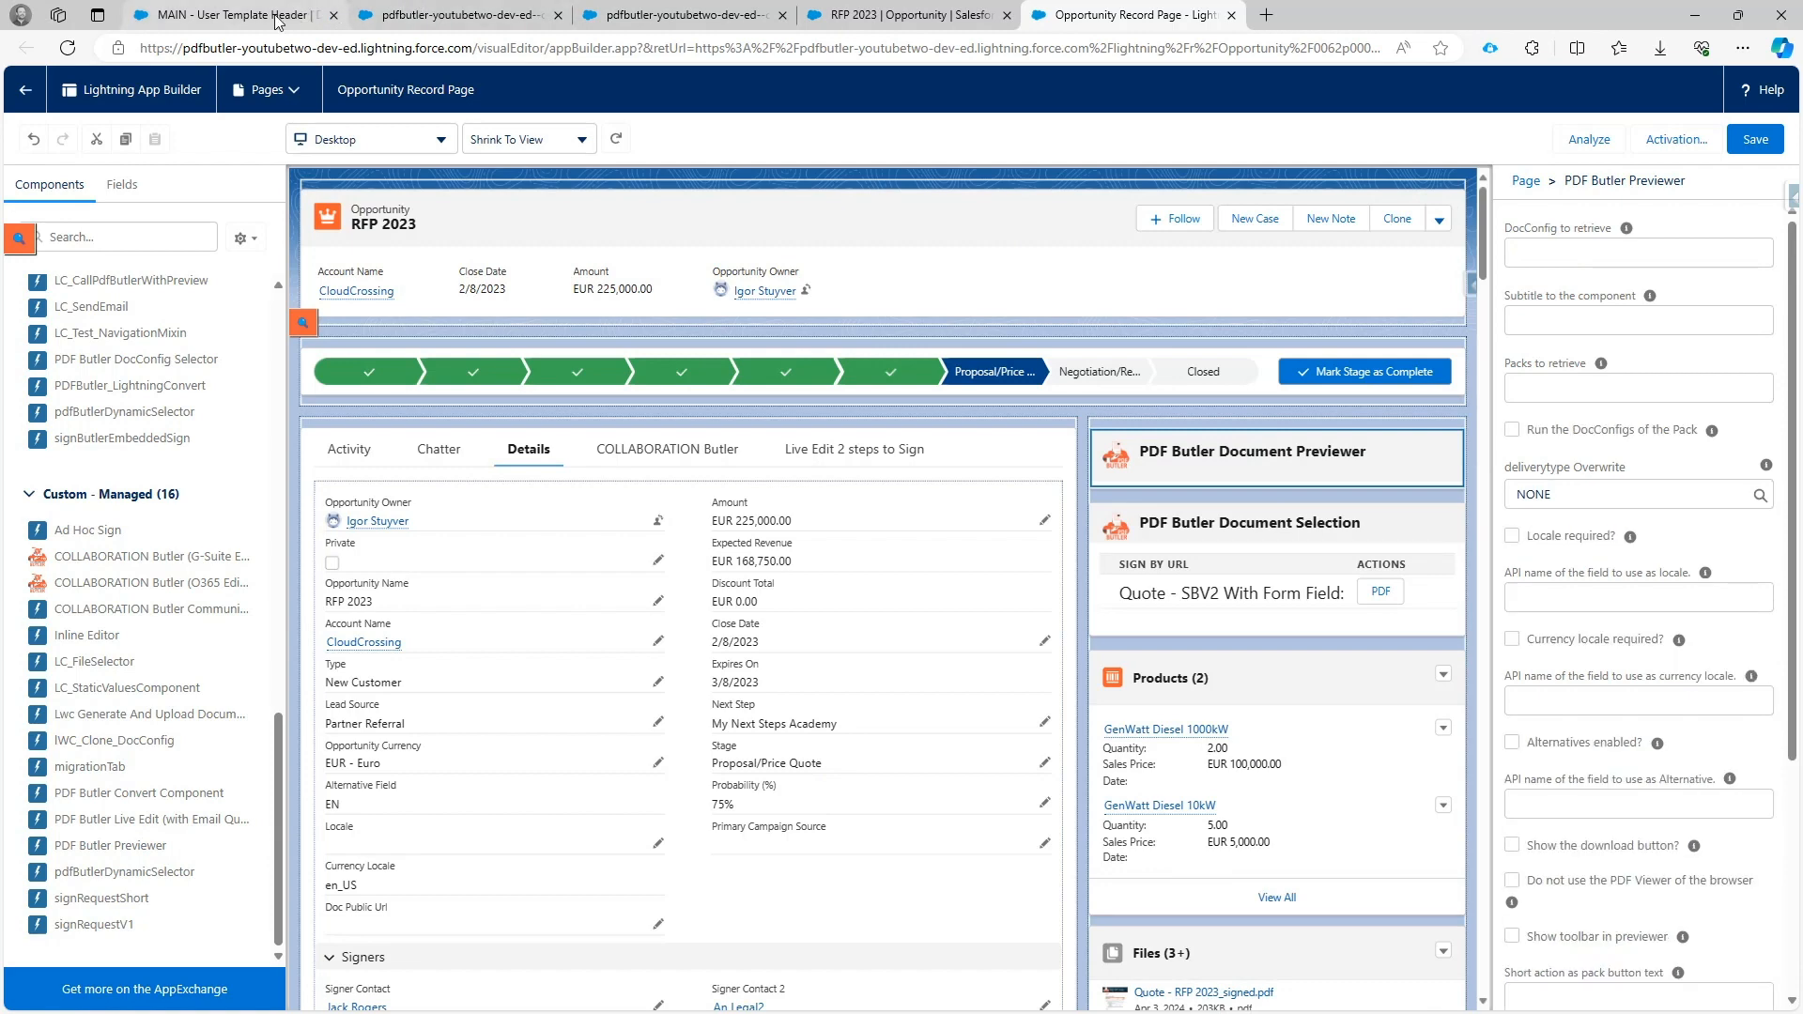
{"action": "left_click_drag", "start_coordinate": [58, 638], "coordinate": [280, 639]}
{"action": "key", "text": "ctrl+c"}
{"action": "right_click", "coordinate": [265, 640]}
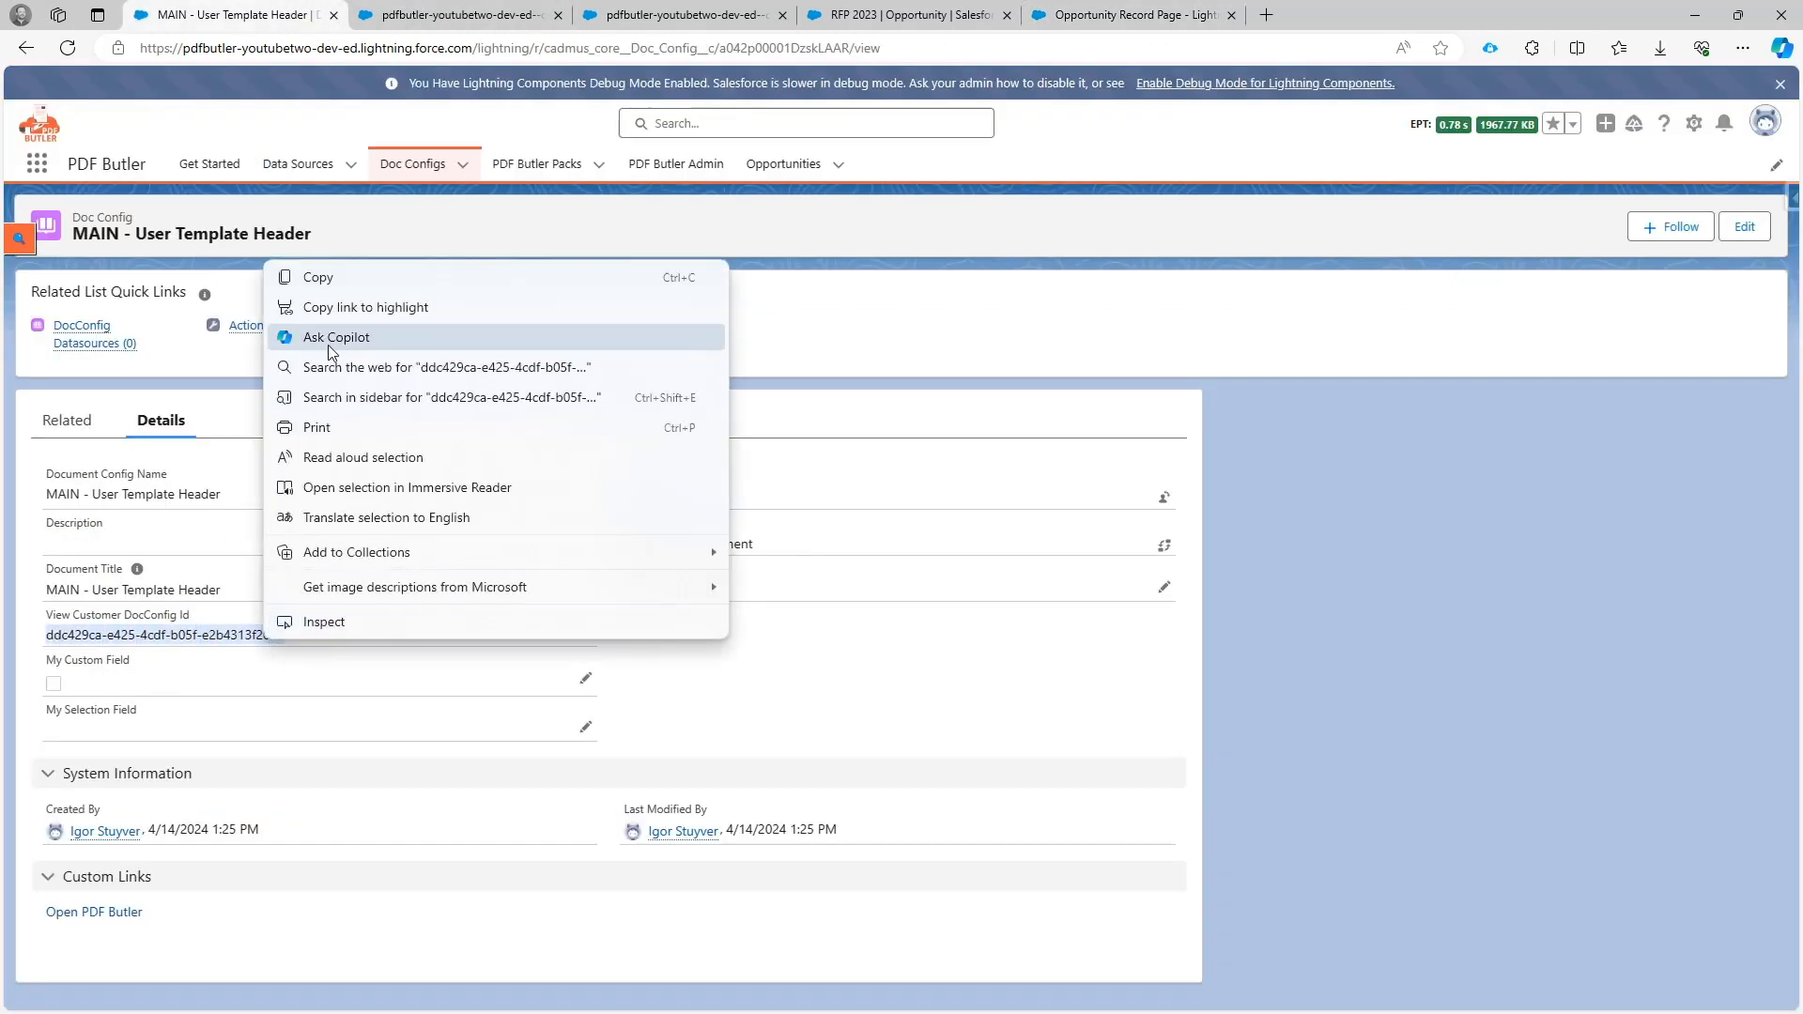
{"action": "left_click", "coordinate": [319, 277]}
Paste the copied id as the previewer's DocConfig to retrieve and save the Opportunity Record Page.
{"action": "left_click", "coordinate": [1055, 19]}
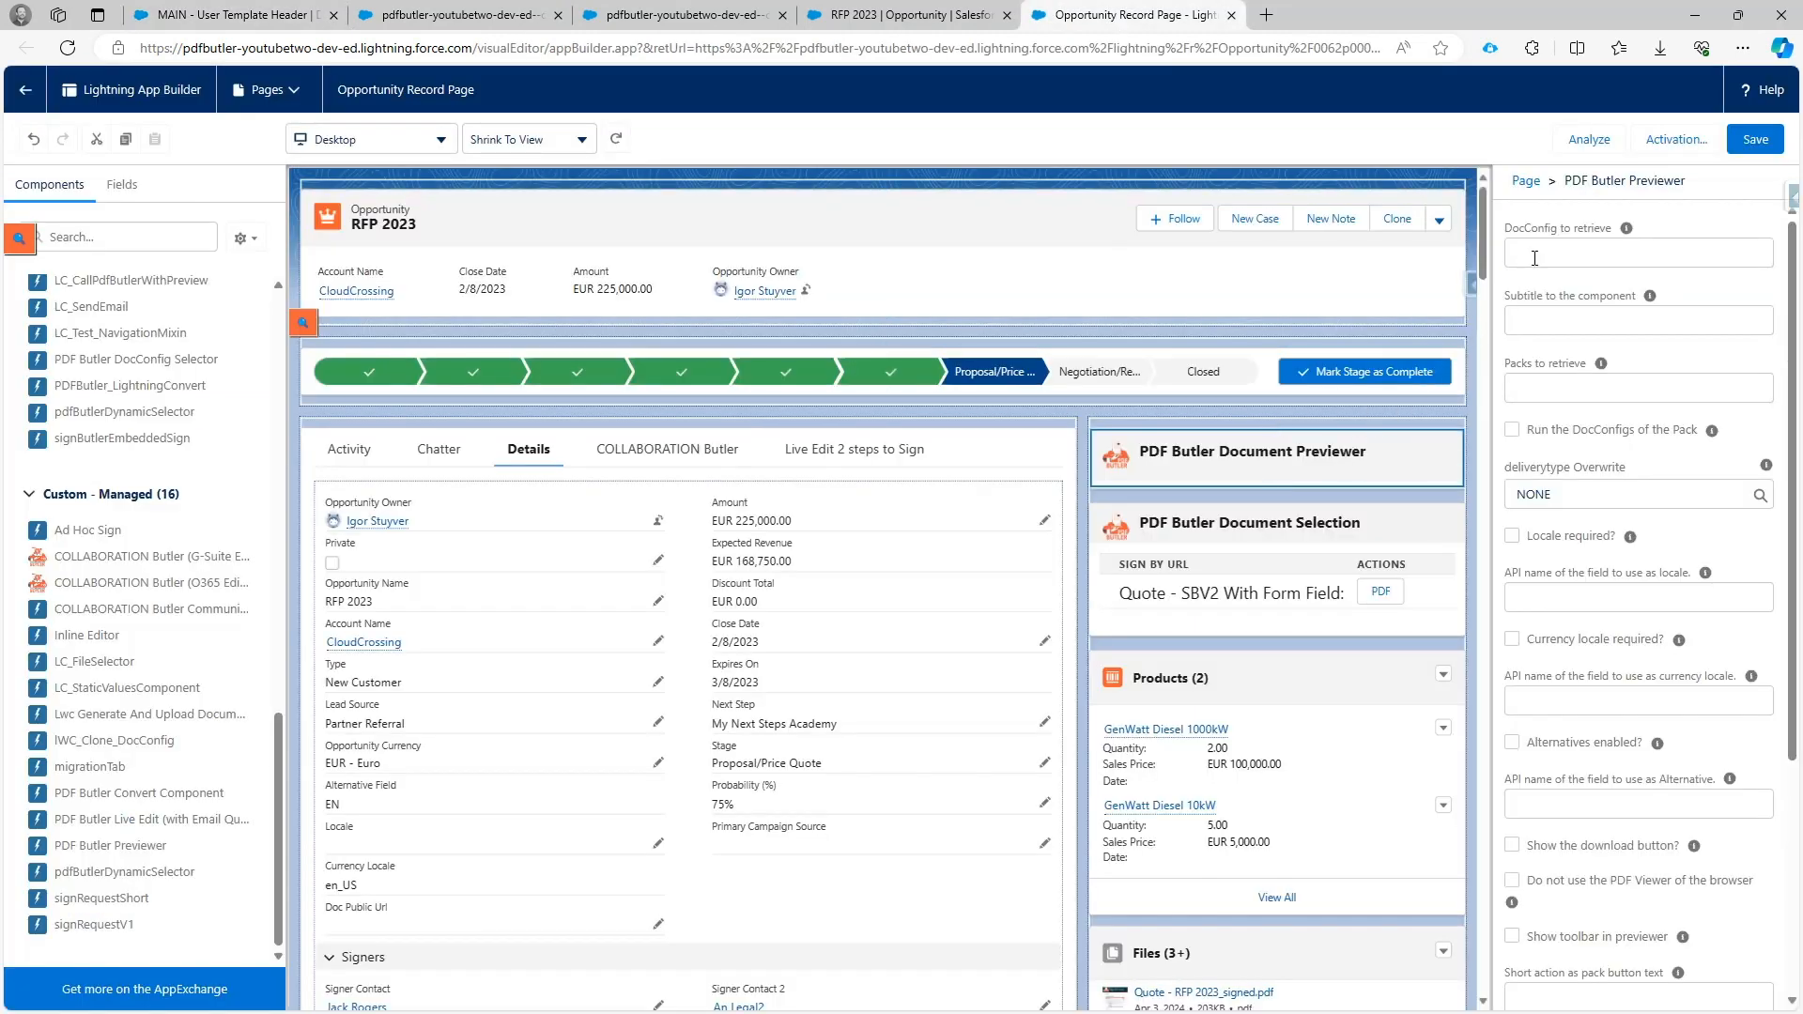
{"action": "left_click", "coordinate": [1535, 259]}
{"action": "right_click", "coordinate": [1532, 258]}
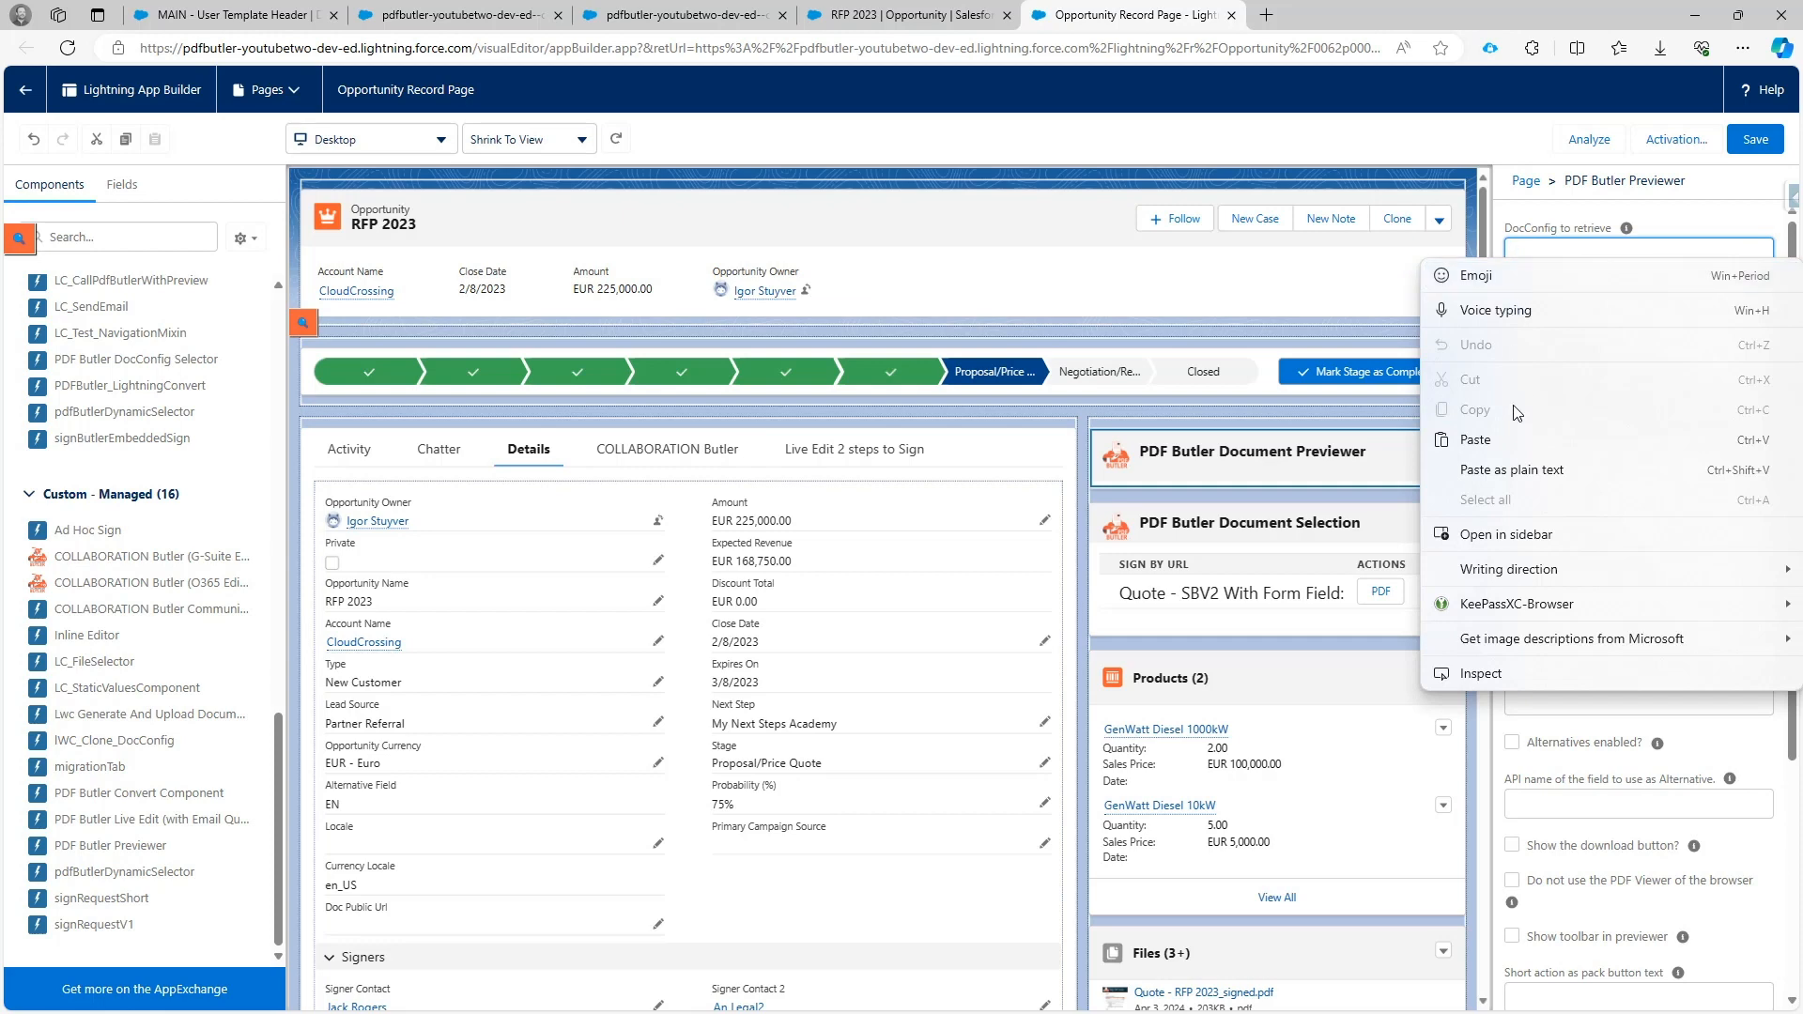
{"action": "left_click", "coordinate": [1507, 327]}
{"action": "left_click", "coordinate": [1755, 139]}
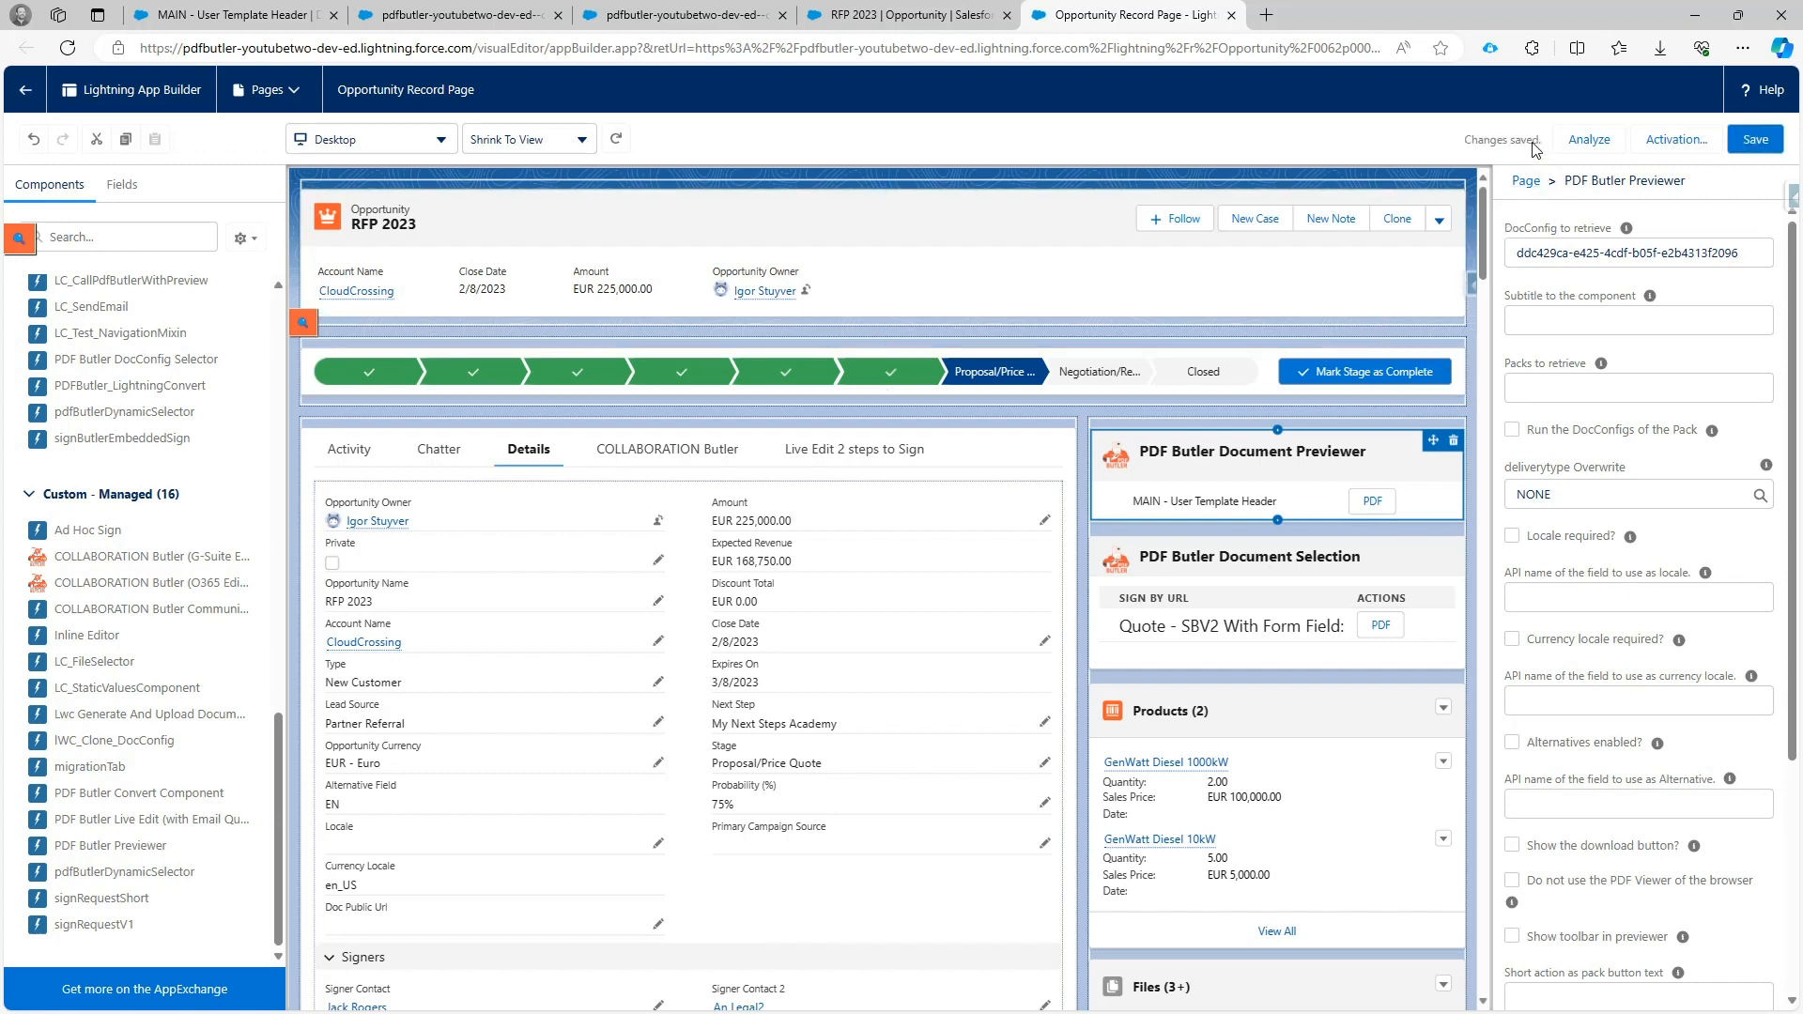
Reload the RFP 2023 opportunity and generate the PDF preview of "MAIN - User Template Header".
{"action": "left_click", "coordinate": [866, 14]}
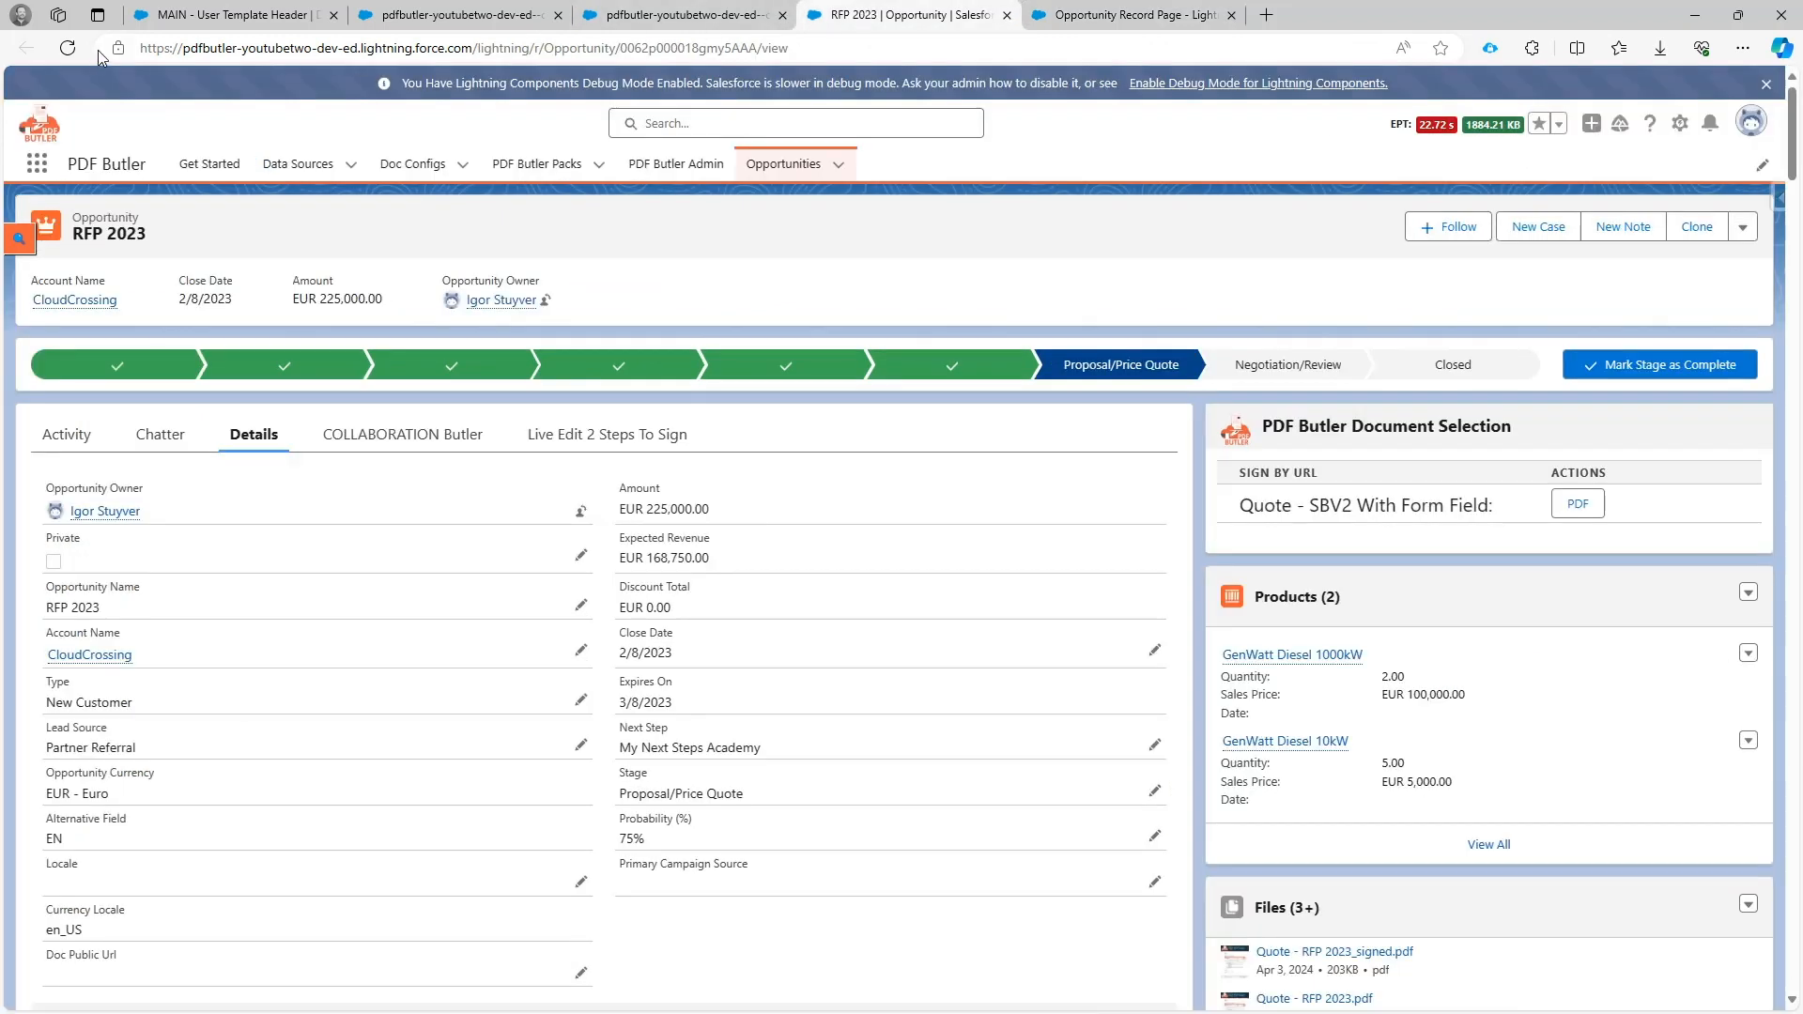
{"action": "left_click", "coordinate": [68, 48]}
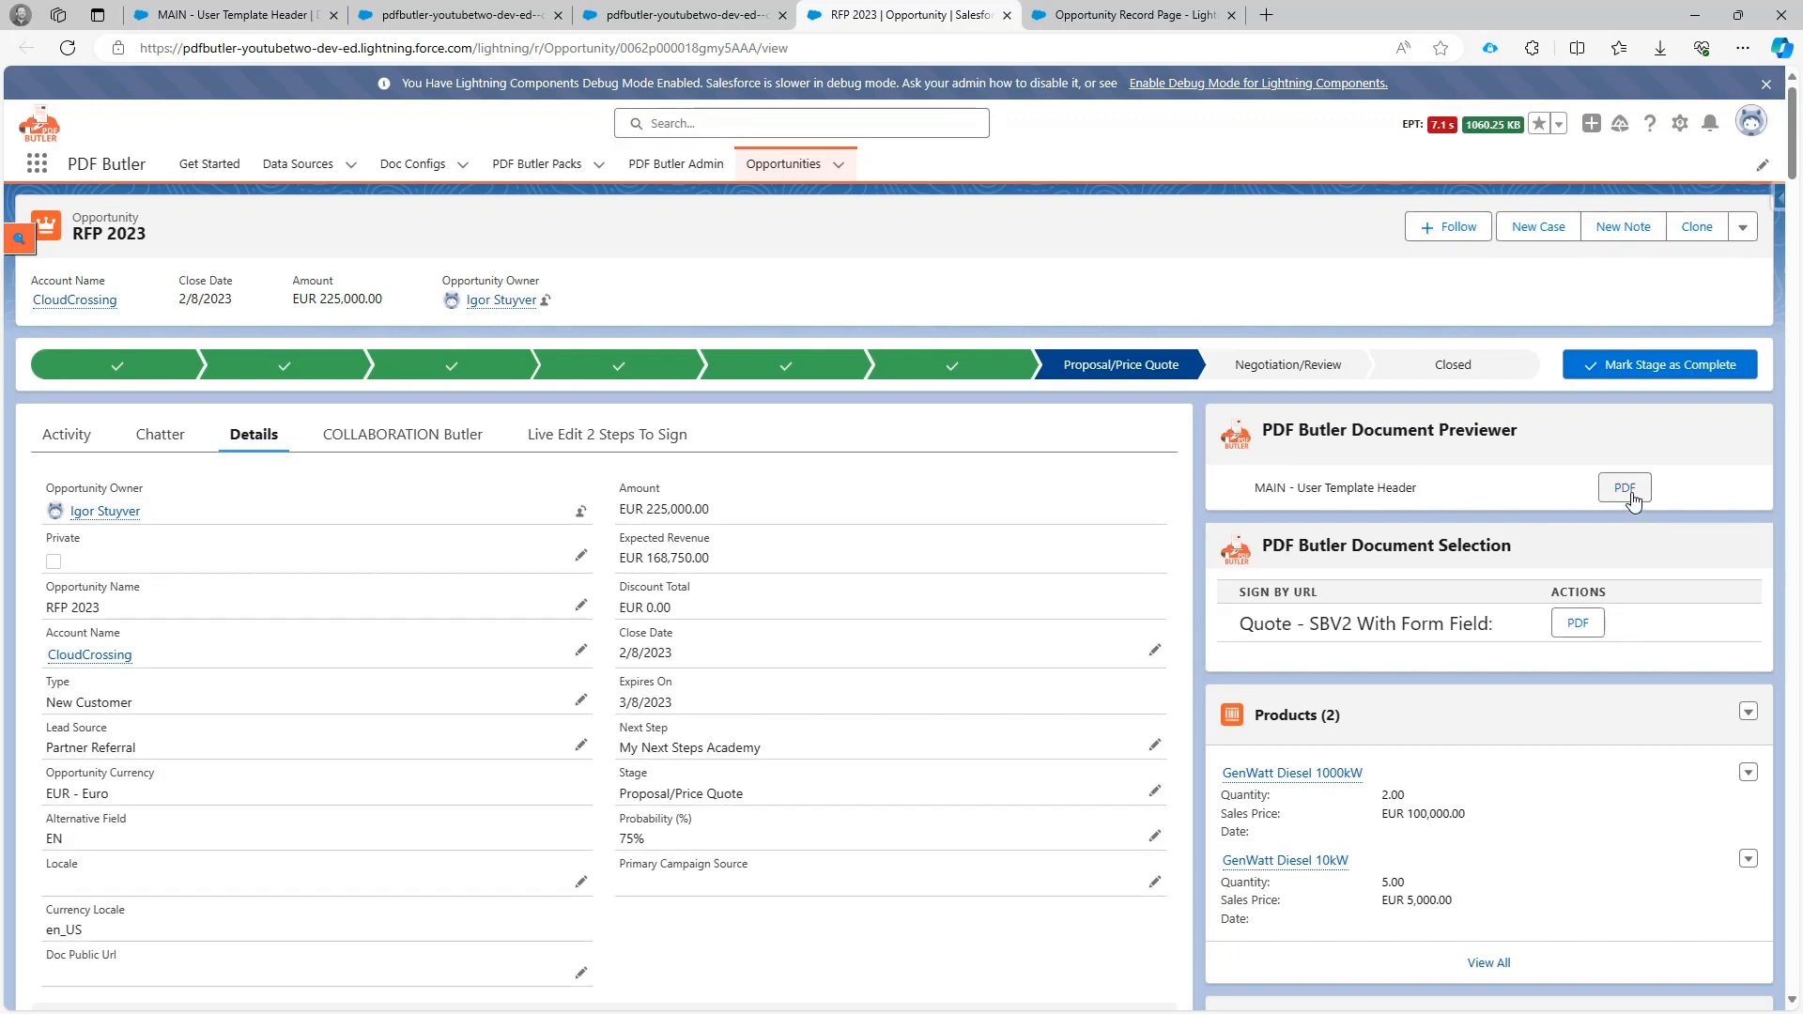
{"action": "left_click", "coordinate": [1624, 487]}
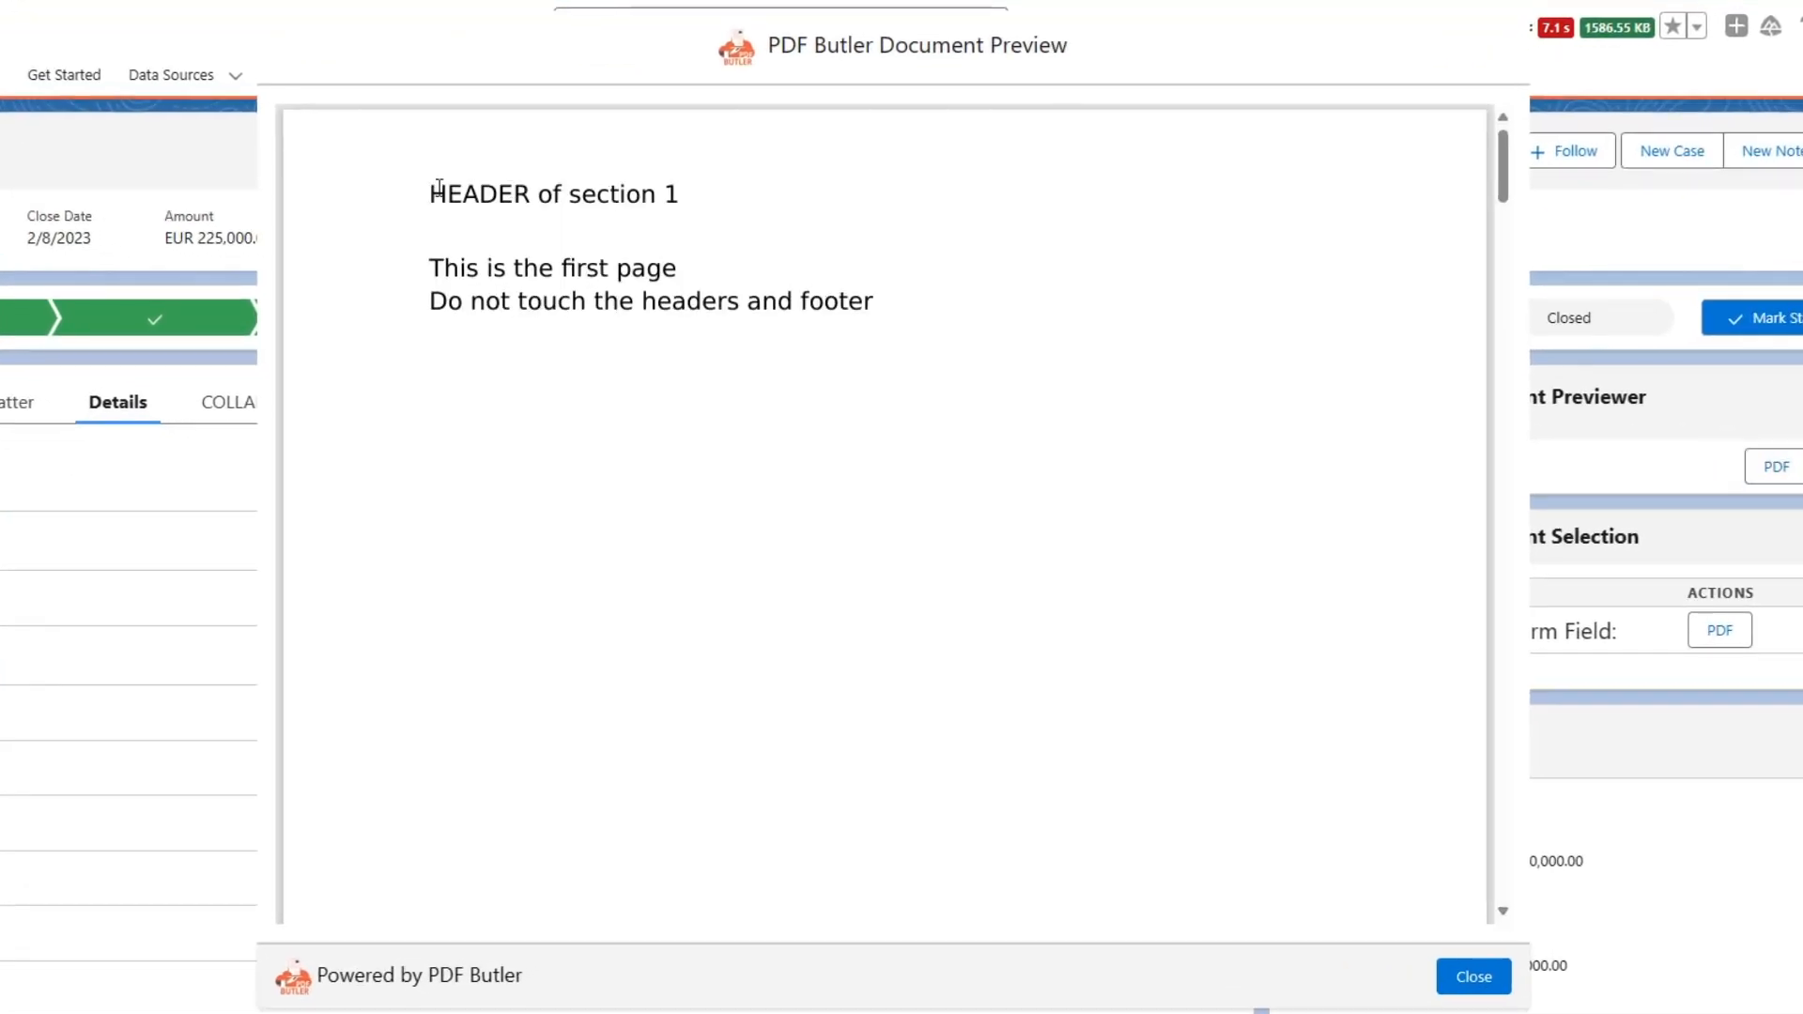
Check the section 1 header and footer on the preview's first page.
{"action": "left_click_drag", "start_coordinate": [432, 193], "coordinate": [675, 194]}
{"action": "scroll", "coordinate": [668, 192], "scroll_direction": "down", "scroll_amount": 3}
{"action": "scroll", "coordinate": [667, 197], "scroll_direction": "down", "scroll_amount": 2}
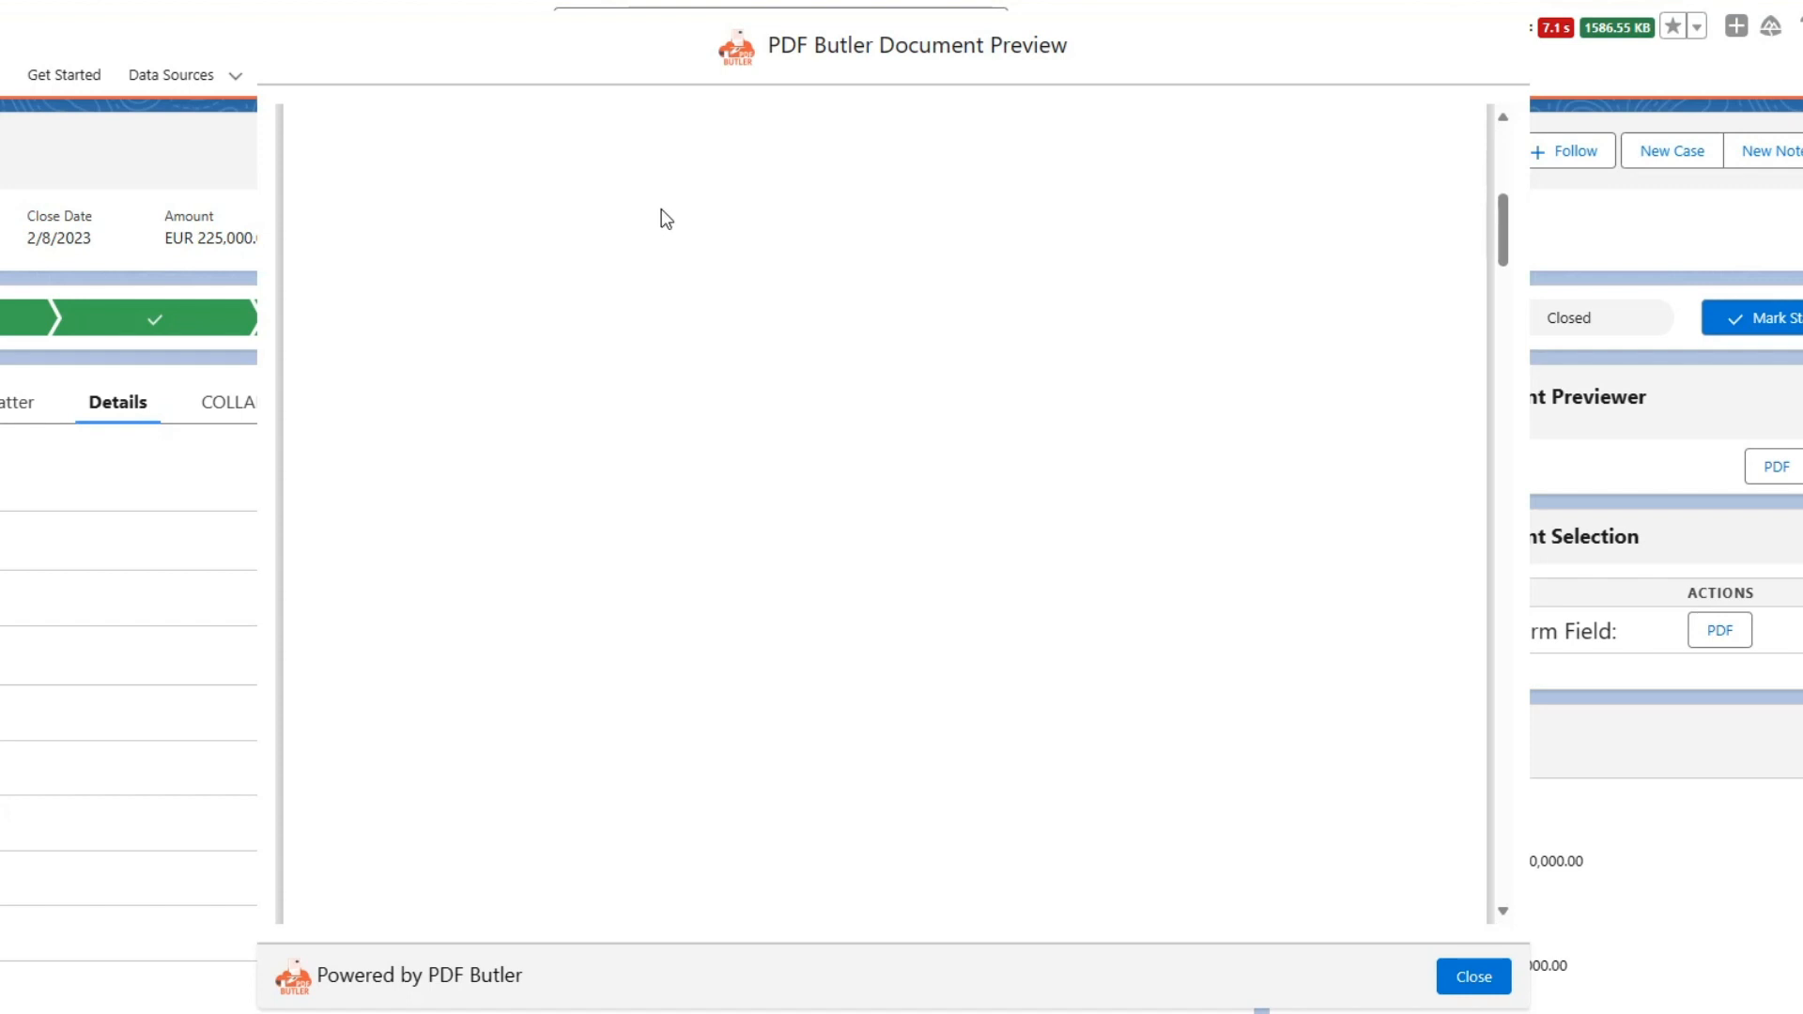
{"action": "left_click_drag", "start_coordinate": [456, 854], "coordinate": [721, 854]}
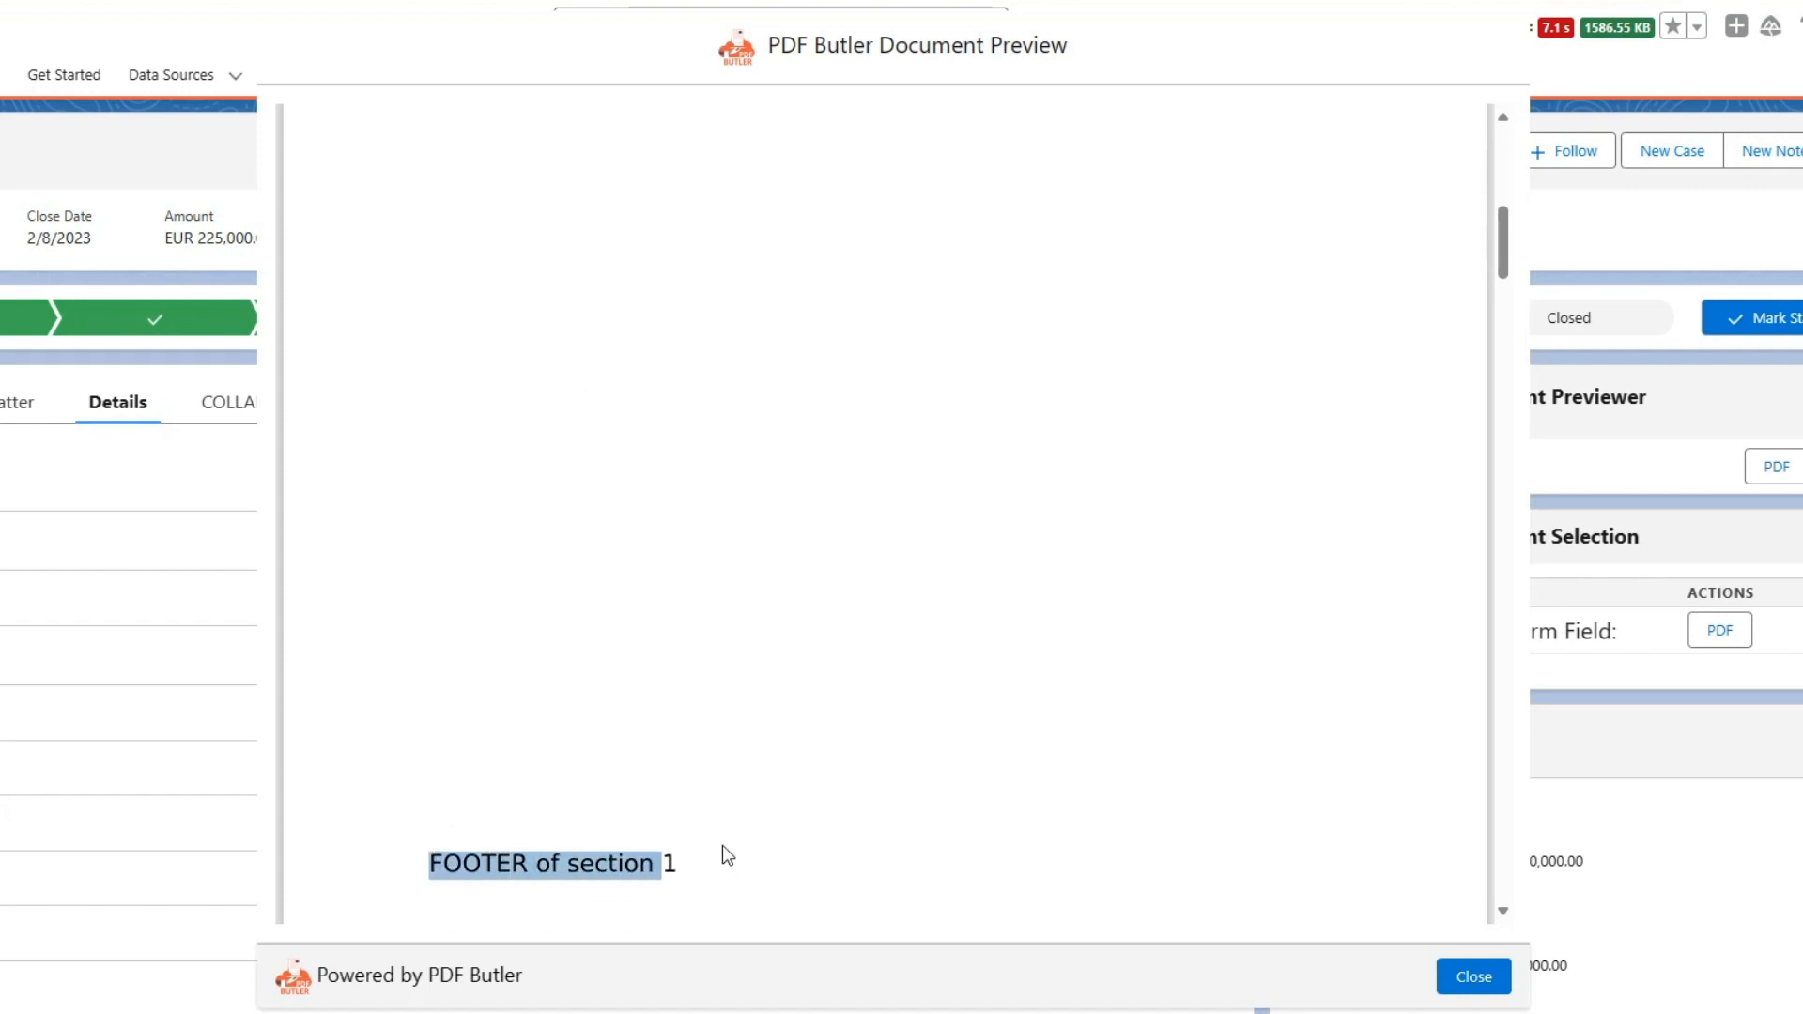
Check the custom template header and body text on the merged template's first pages in the preview.
{"action": "scroll", "coordinate": [724, 785], "scroll_direction": "down", "scroll_amount": 5}
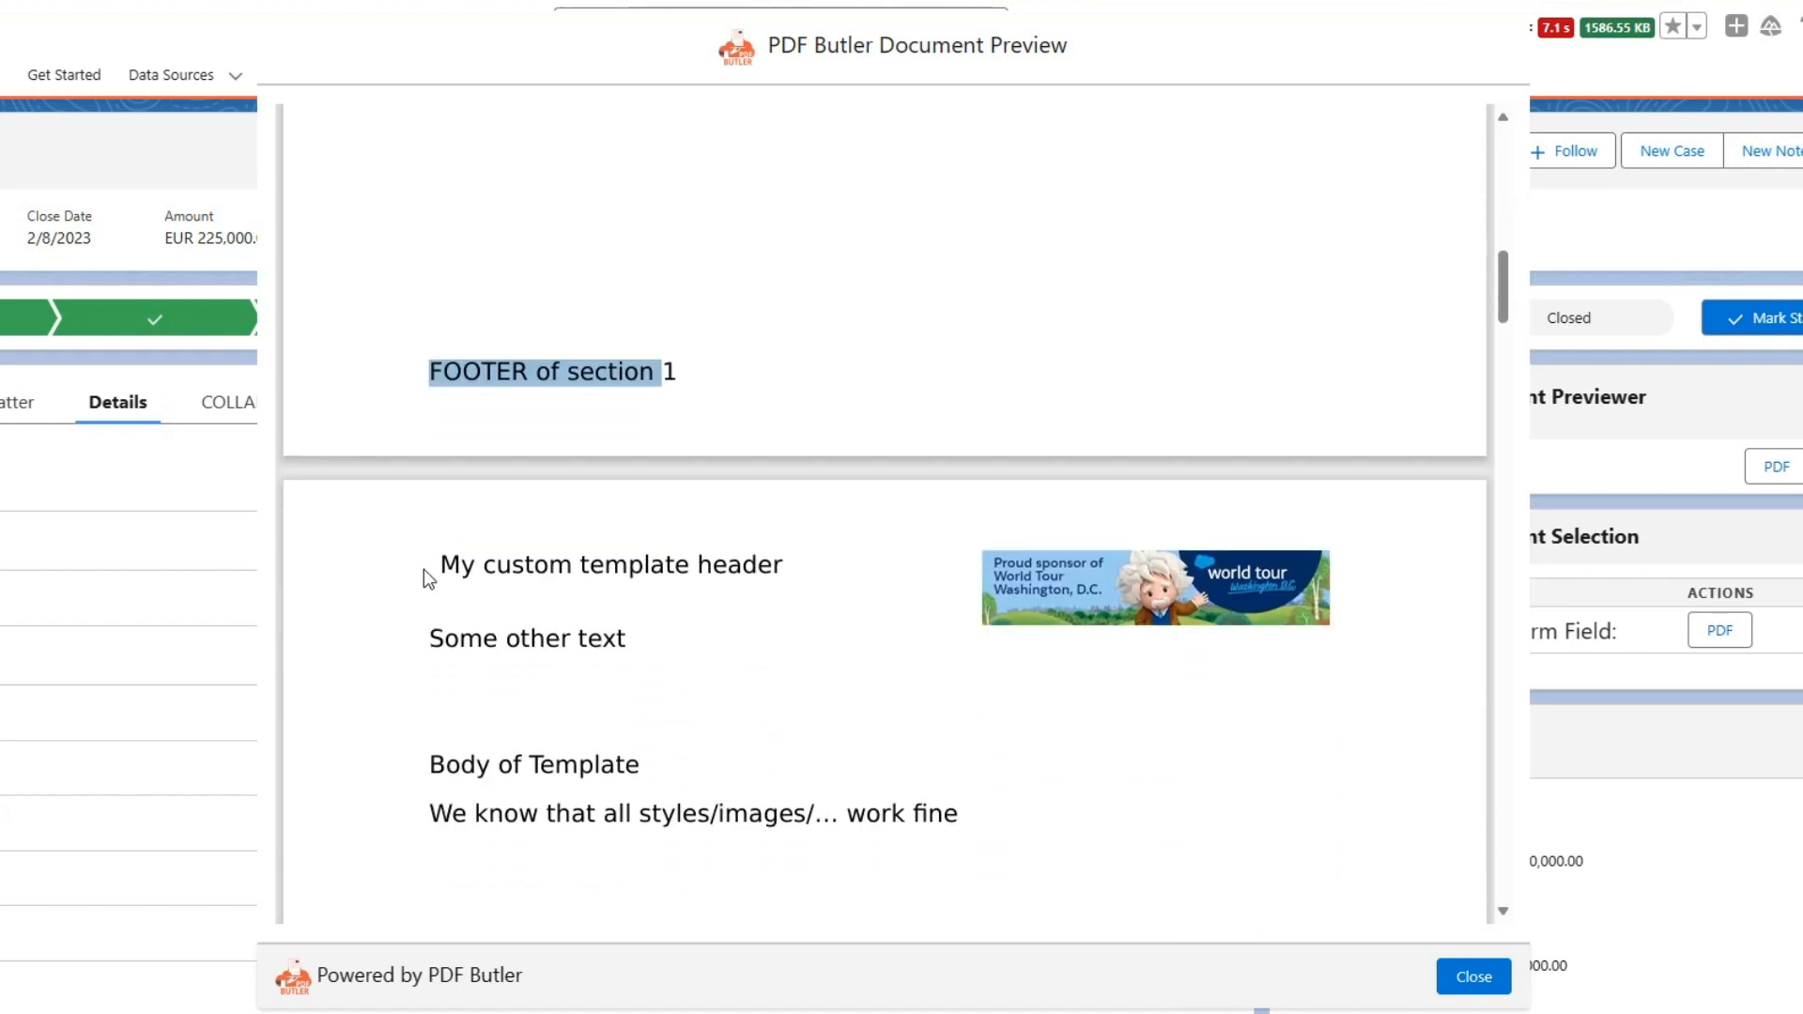
{"action": "double_click", "coordinate": [490, 564]}
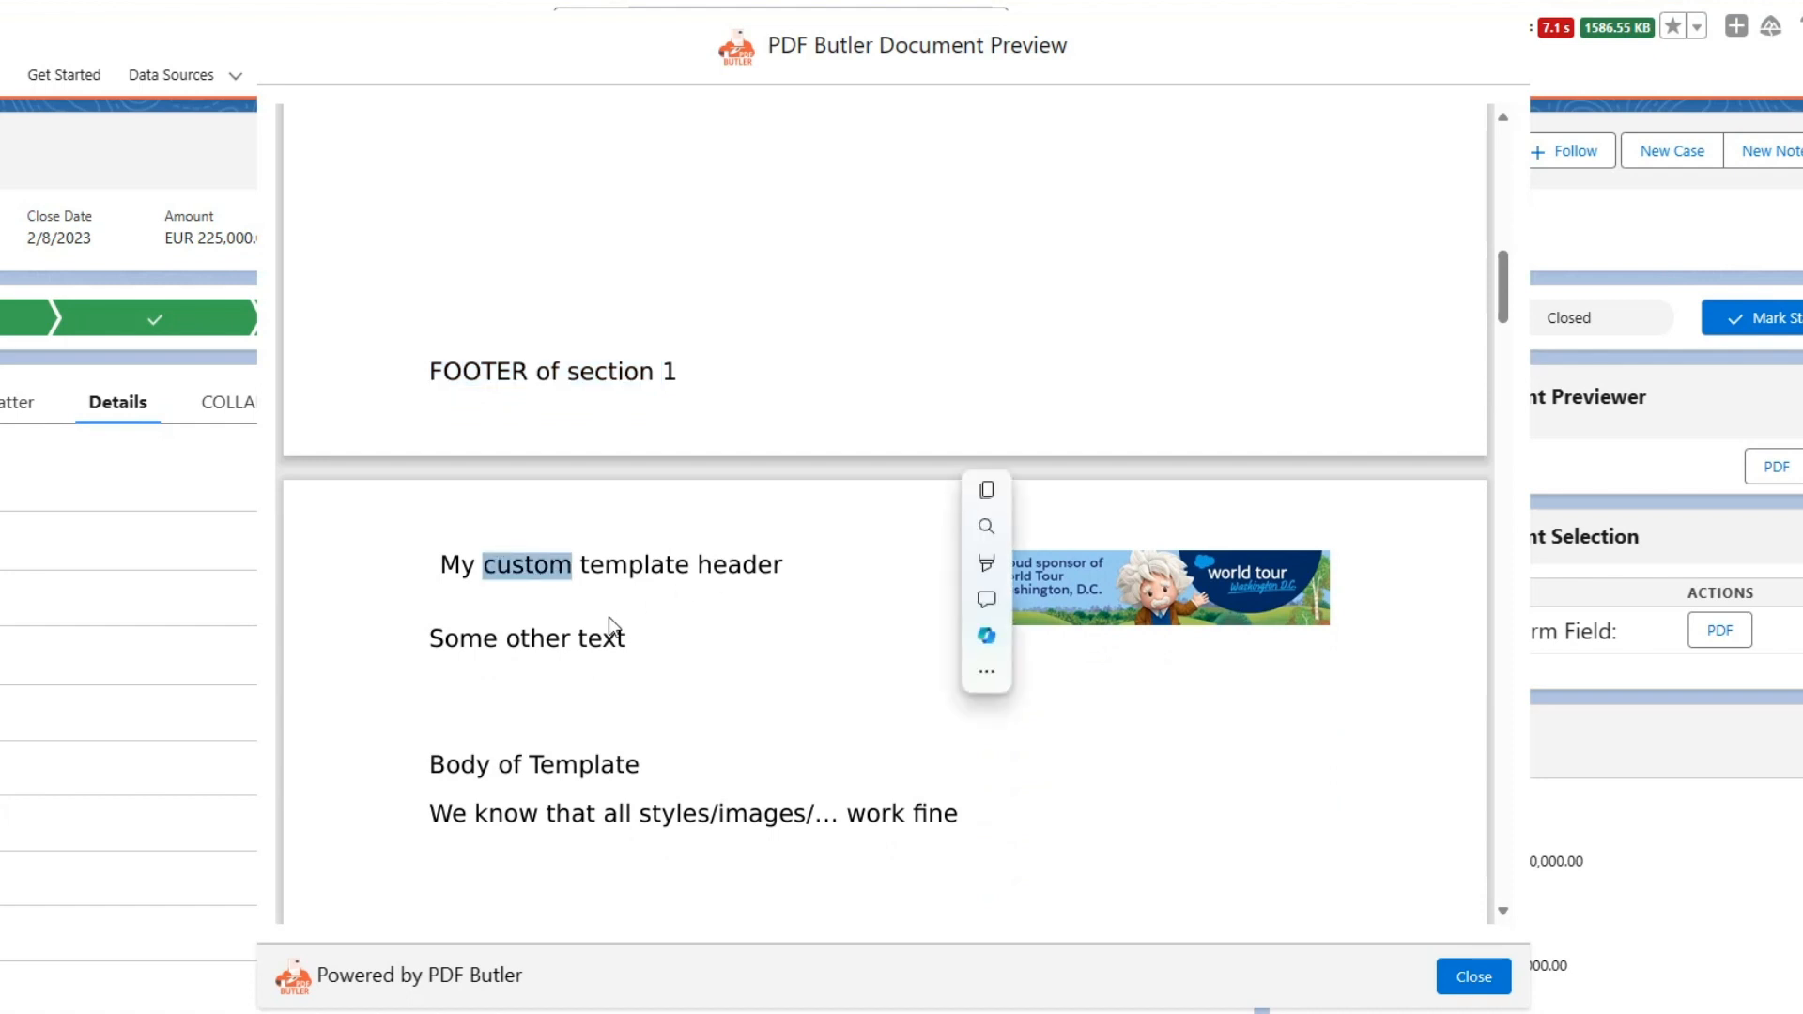
{"action": "scroll", "coordinate": [476, 668], "scroll_direction": "down", "scroll_amount": 1}
{"action": "scroll", "coordinate": [476, 669], "scroll_direction": "down", "scroll_amount": 3}
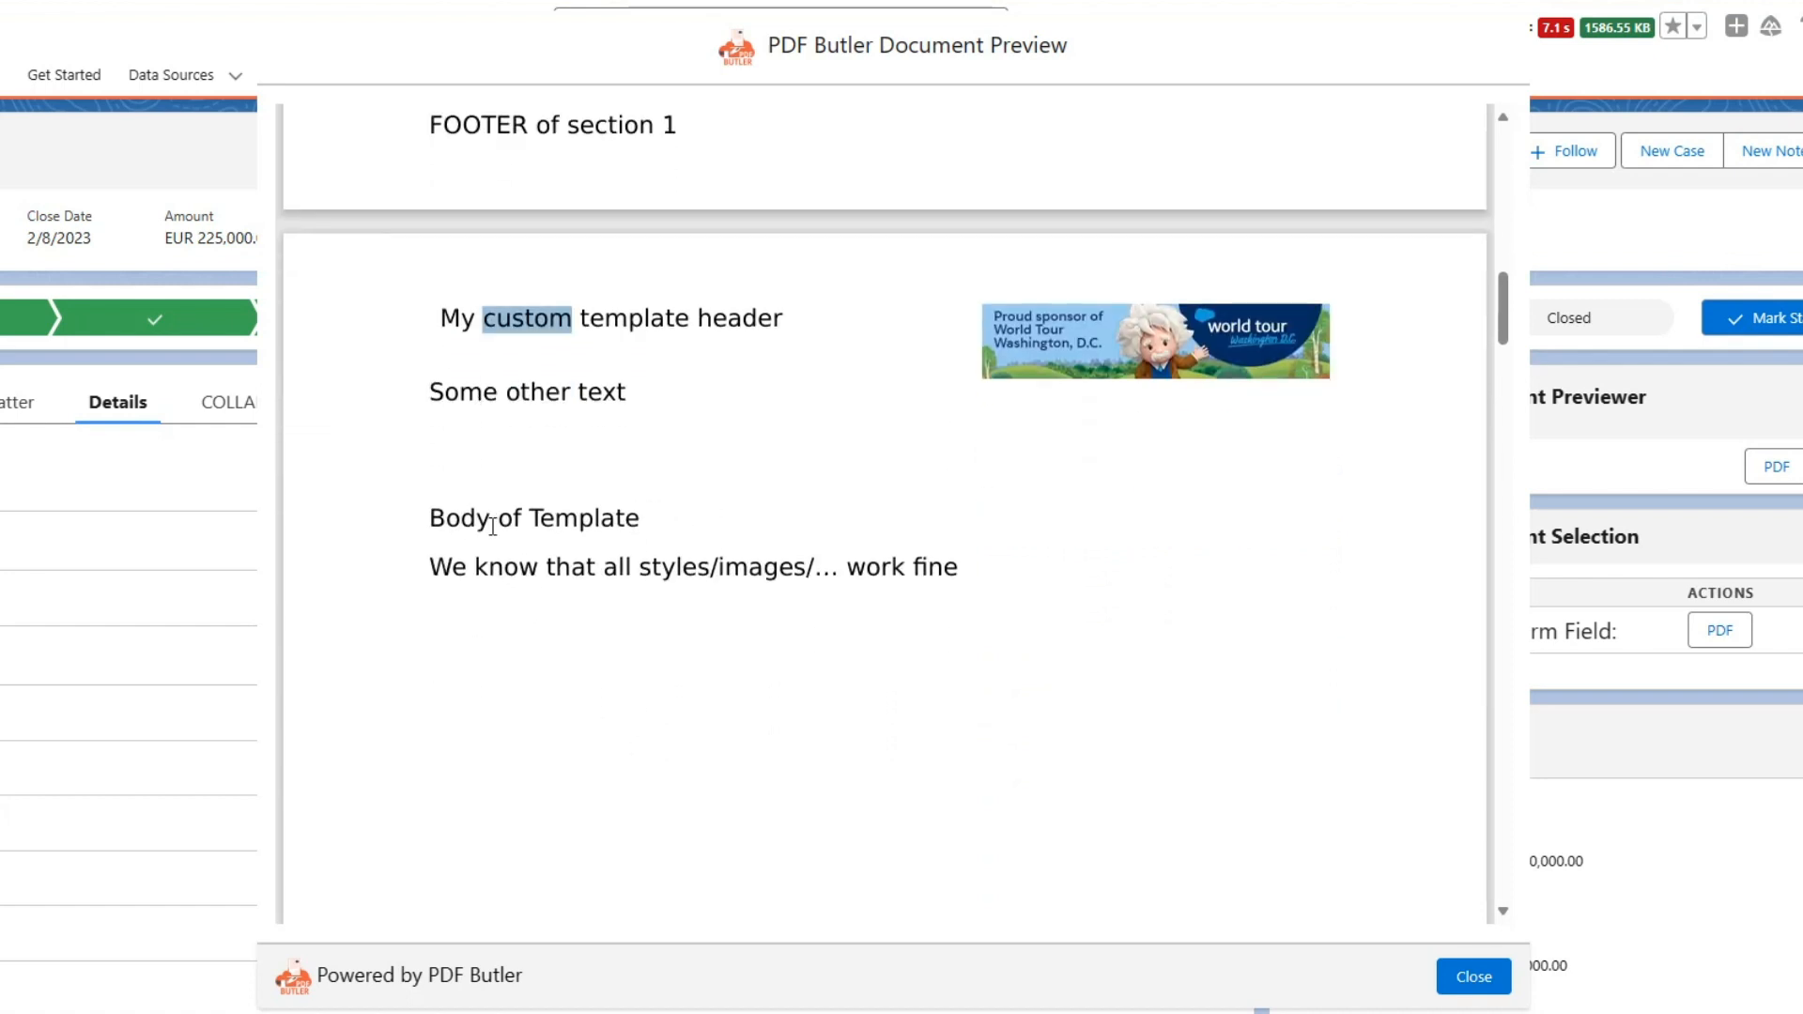
{"action": "scroll", "coordinate": [493, 526], "scroll_direction": "down", "scroll_amount": 15}
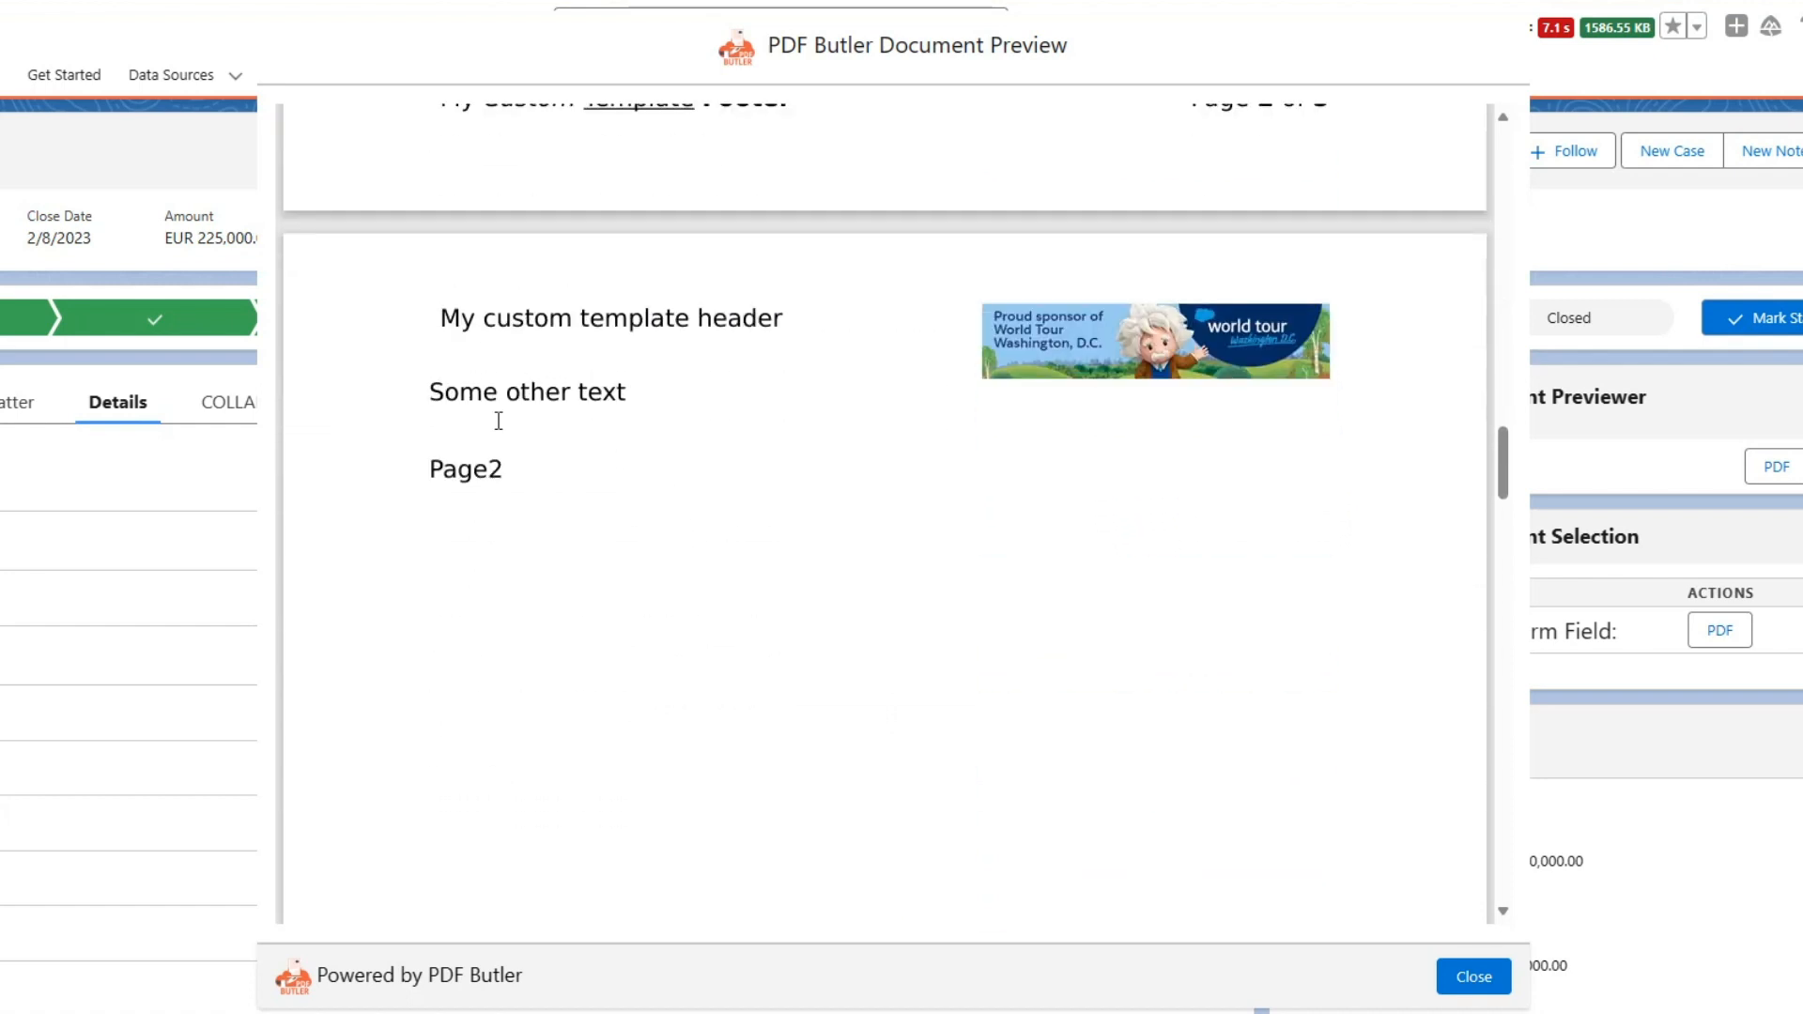
Check the custom template footer, its page numbering and the closing text on the template's last page.
{"action": "scroll", "coordinate": [495, 422], "scroll_direction": "down", "scroll_amount": 15}
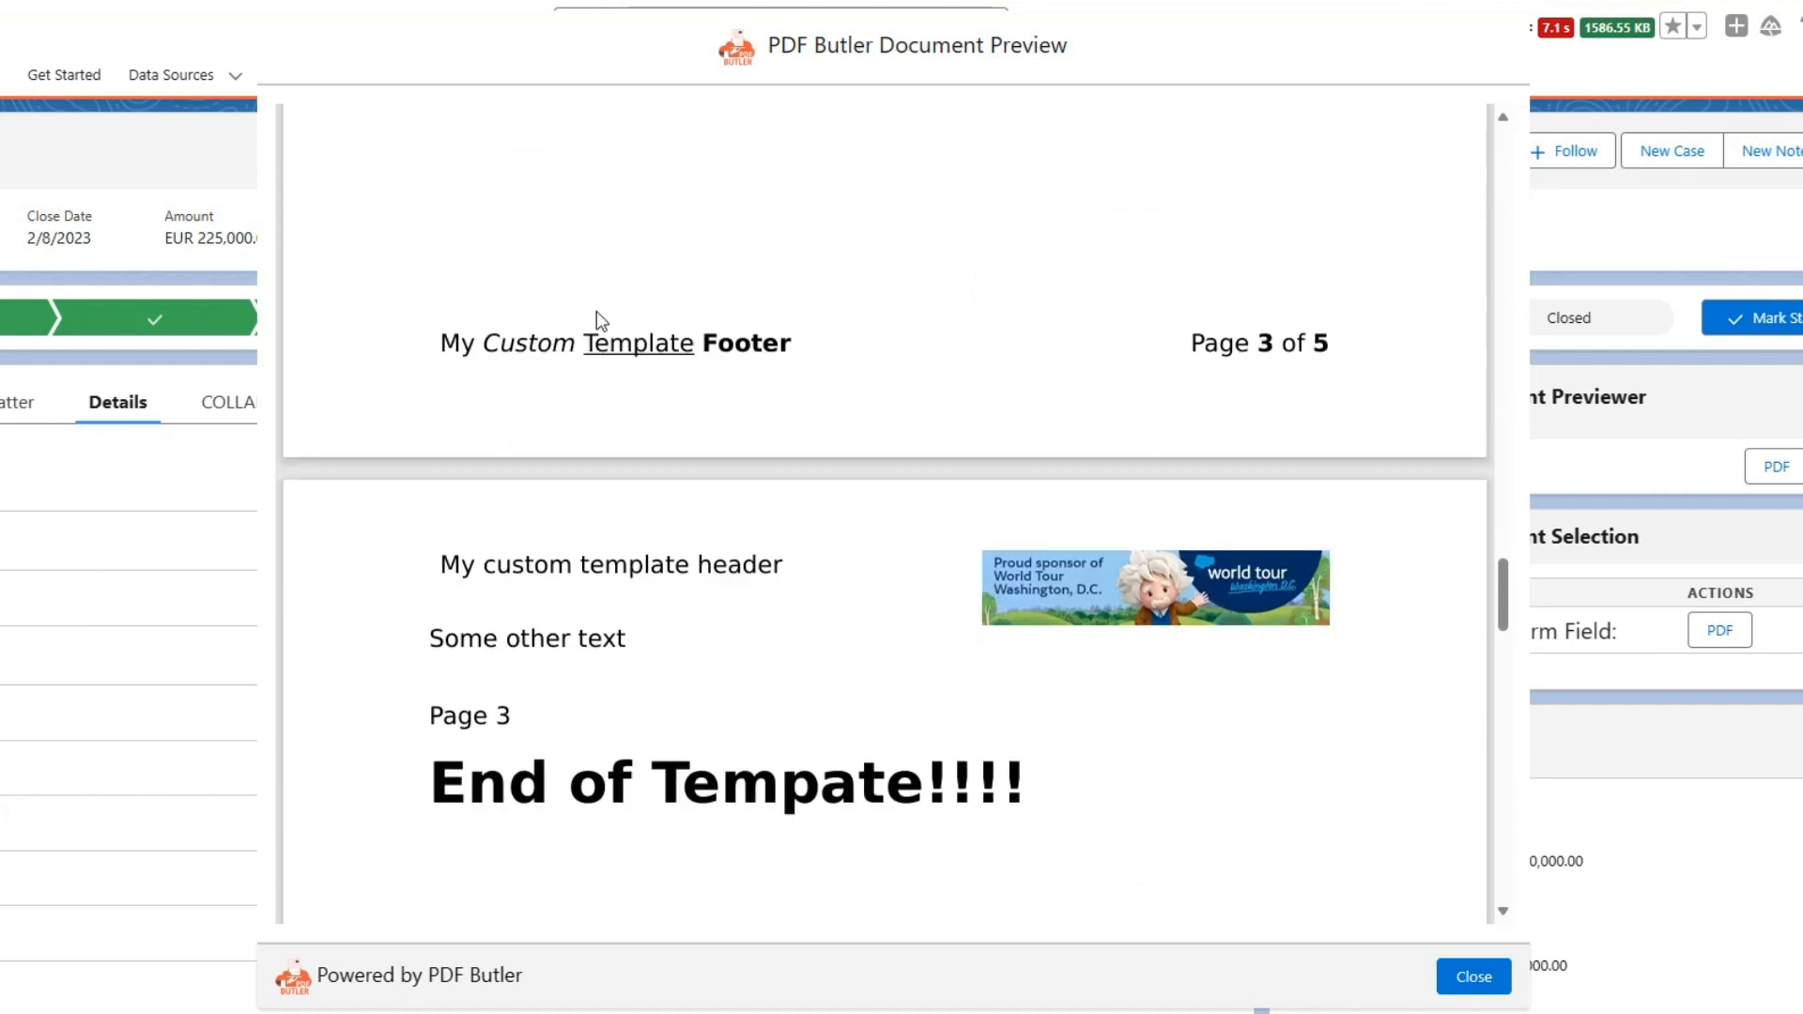
{"action": "left_click_drag", "start_coordinate": [1188, 344], "coordinate": [1332, 343]}
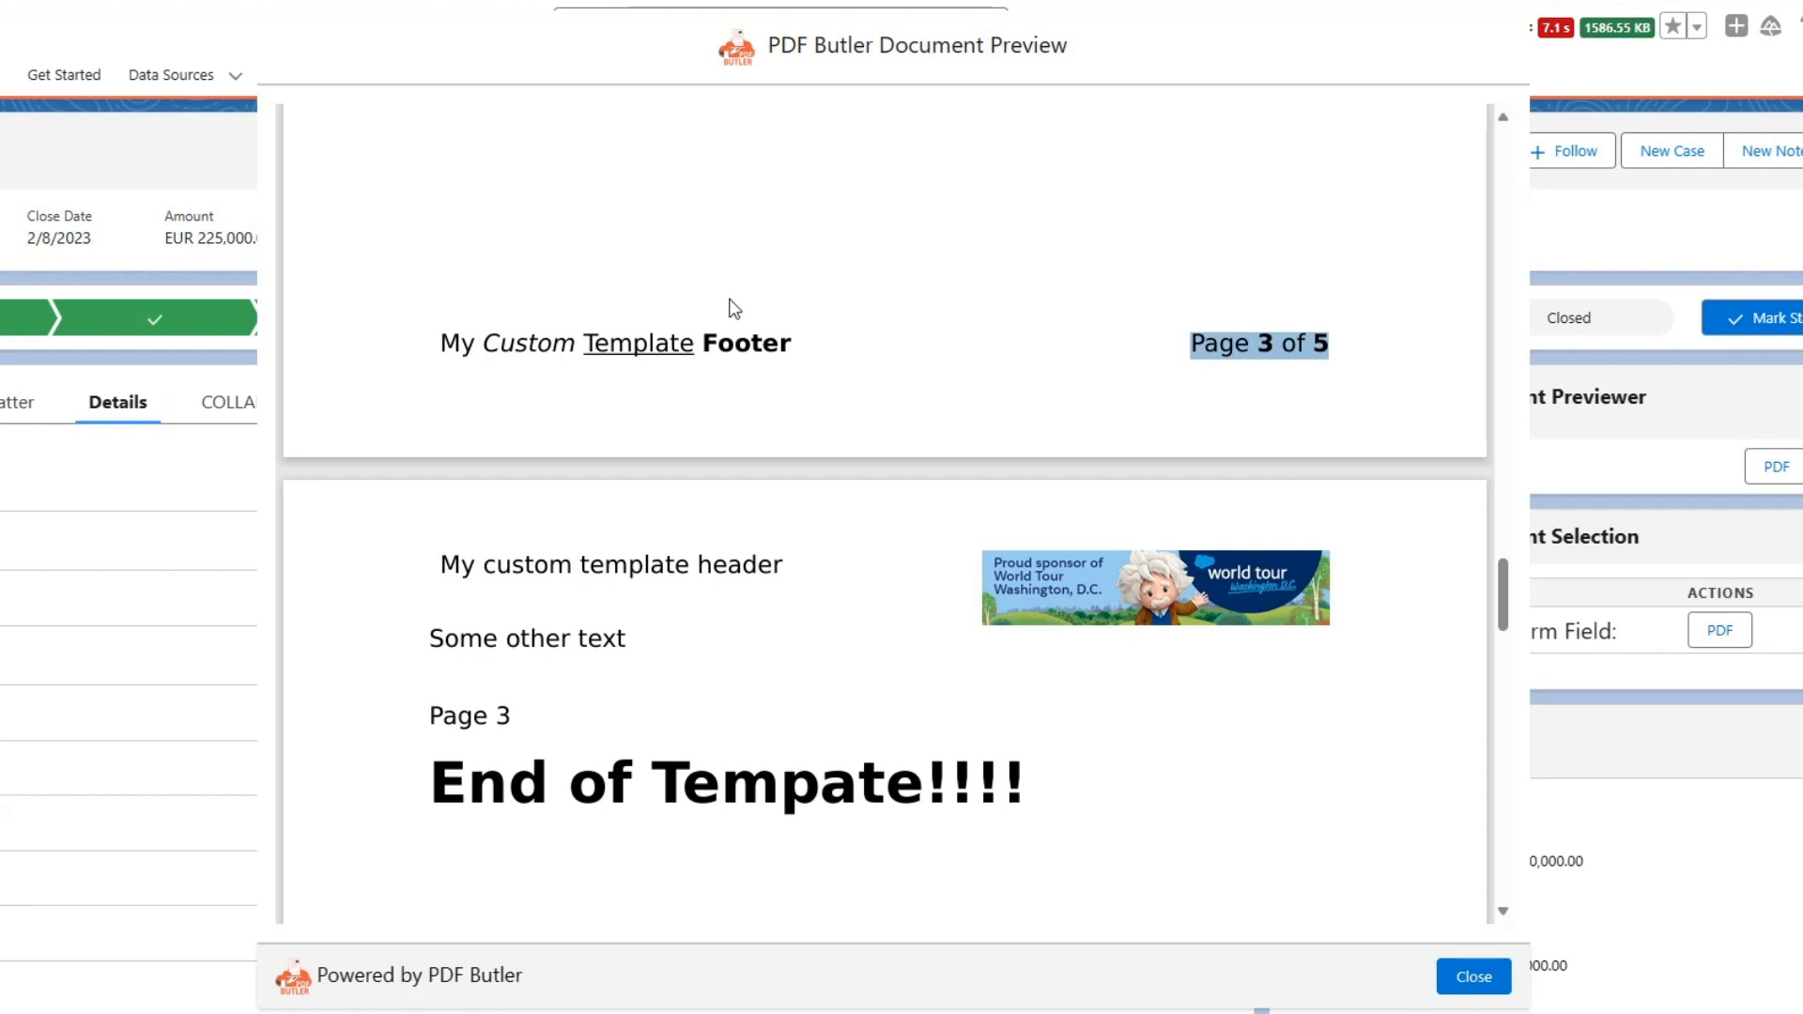
{"action": "scroll", "coordinate": [456, 331], "scroll_direction": "down", "scroll_amount": 1}
{"action": "scroll", "coordinate": [456, 394], "scroll_direction": "down", "scroll_amount": 2}
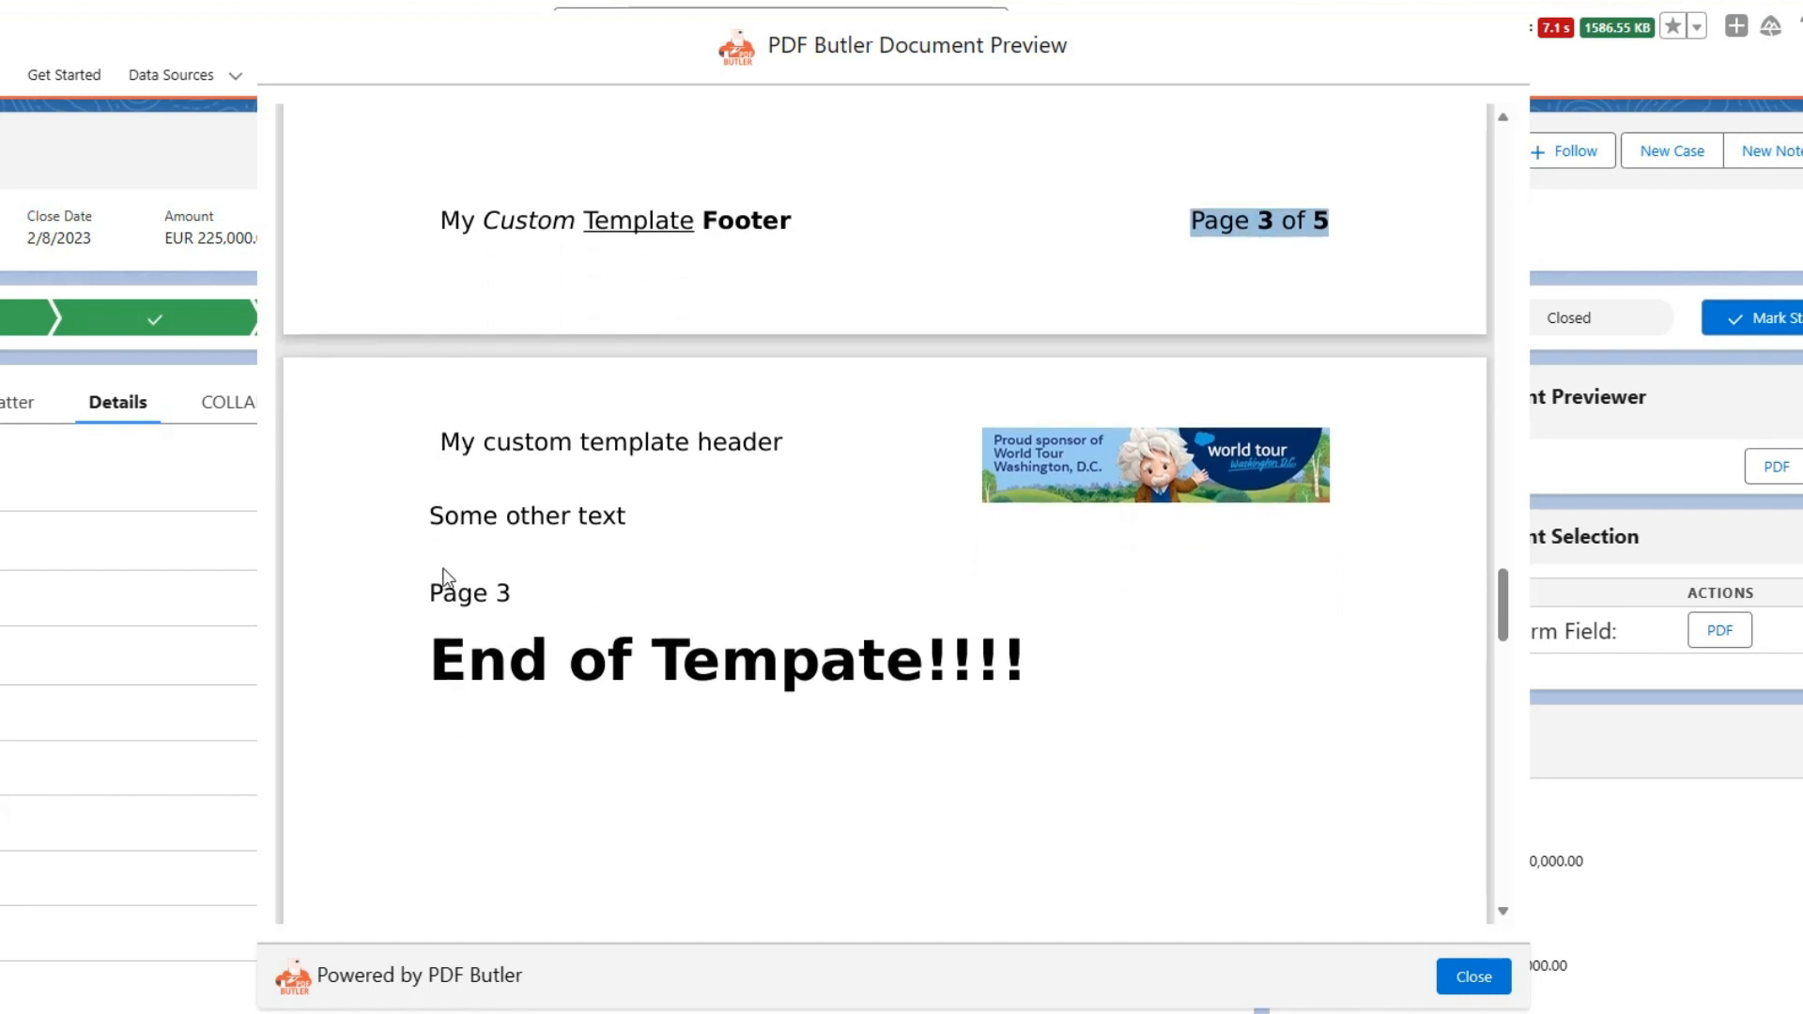
{"action": "left_click_drag", "start_coordinate": [445, 629], "coordinate": [968, 617]}
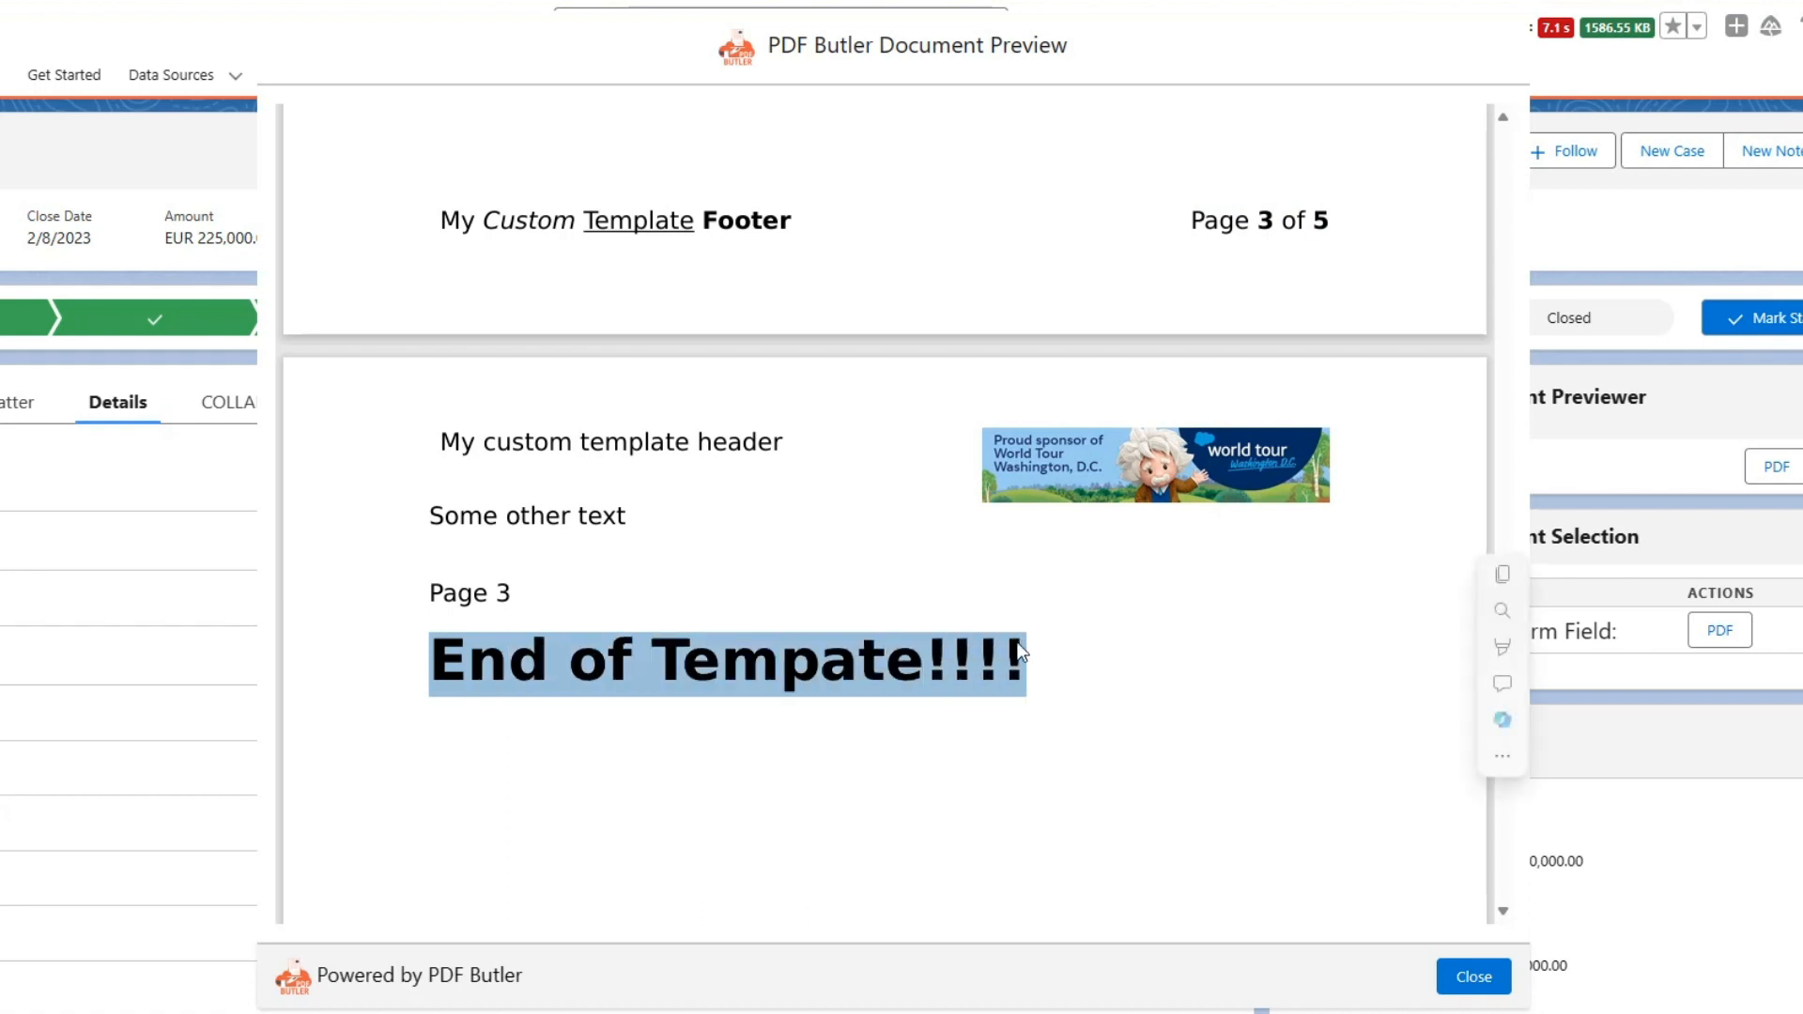
Check the section 3 header and footer on the preview's last page and close the preview.
{"action": "scroll", "coordinate": [968, 617], "scroll_direction": "down", "scroll_amount": 10}
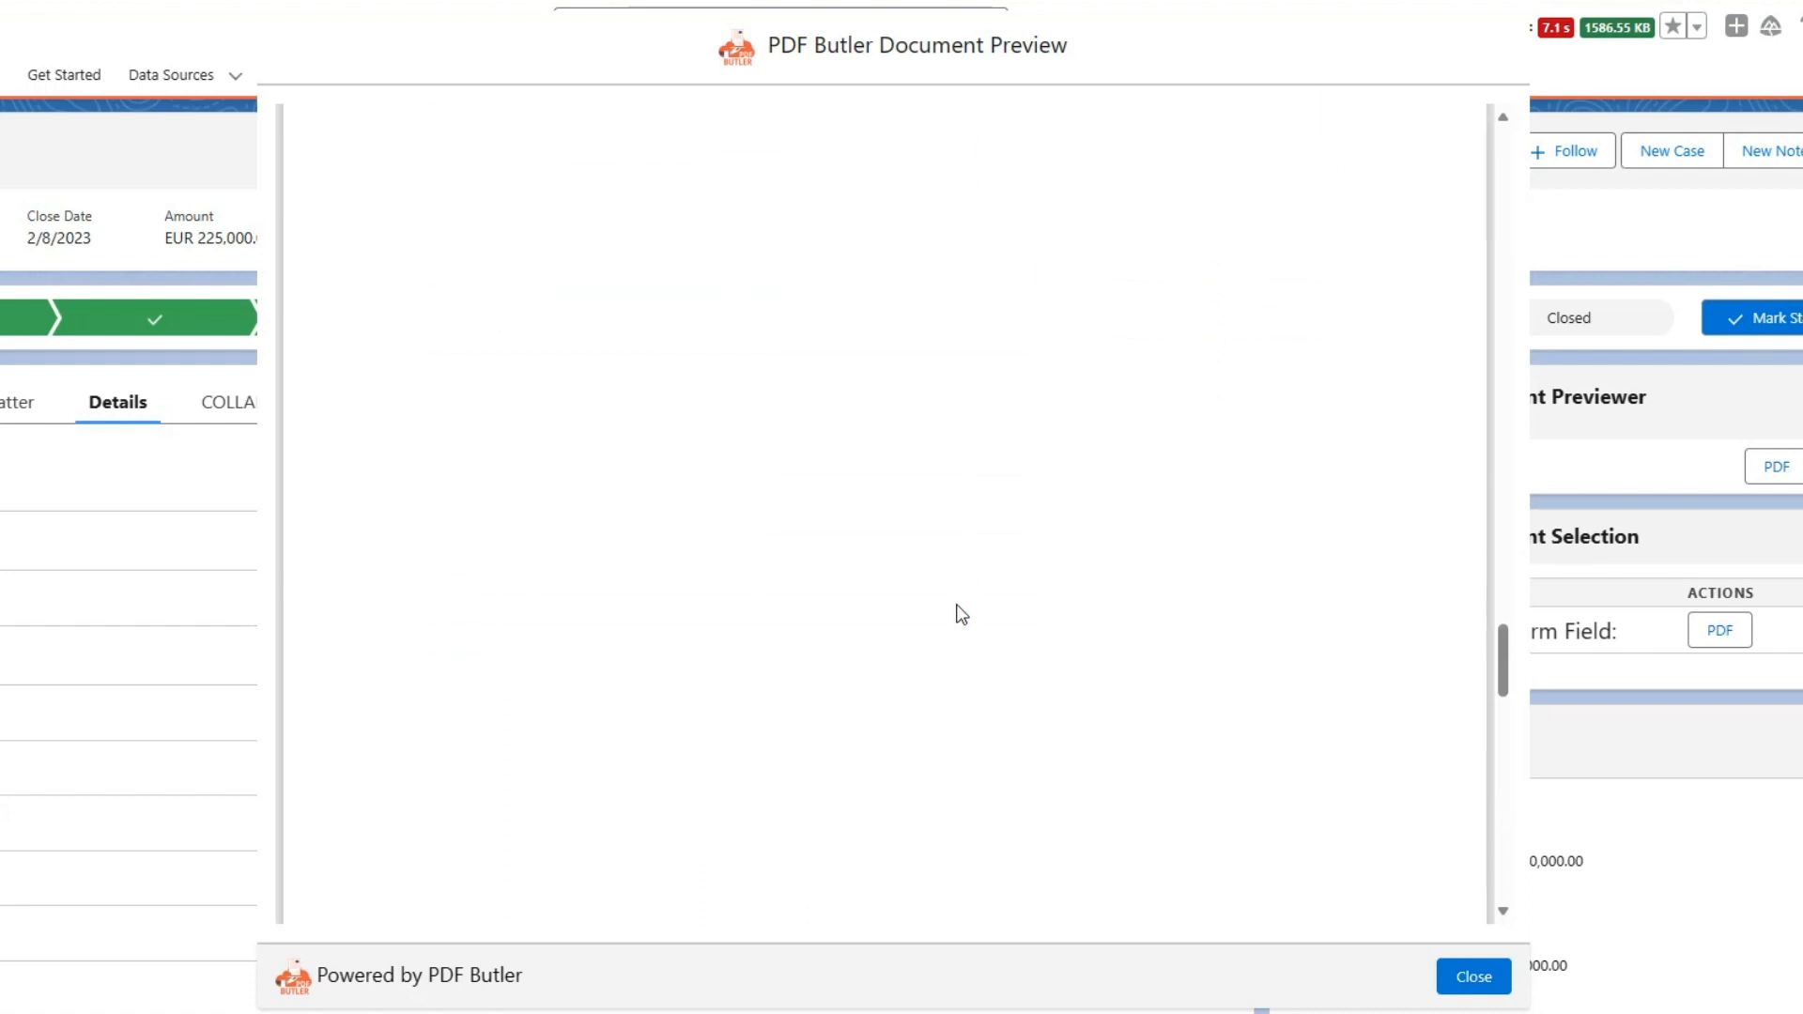
{"action": "scroll", "coordinate": [957, 612], "scroll_direction": "down", "scroll_amount": 6}
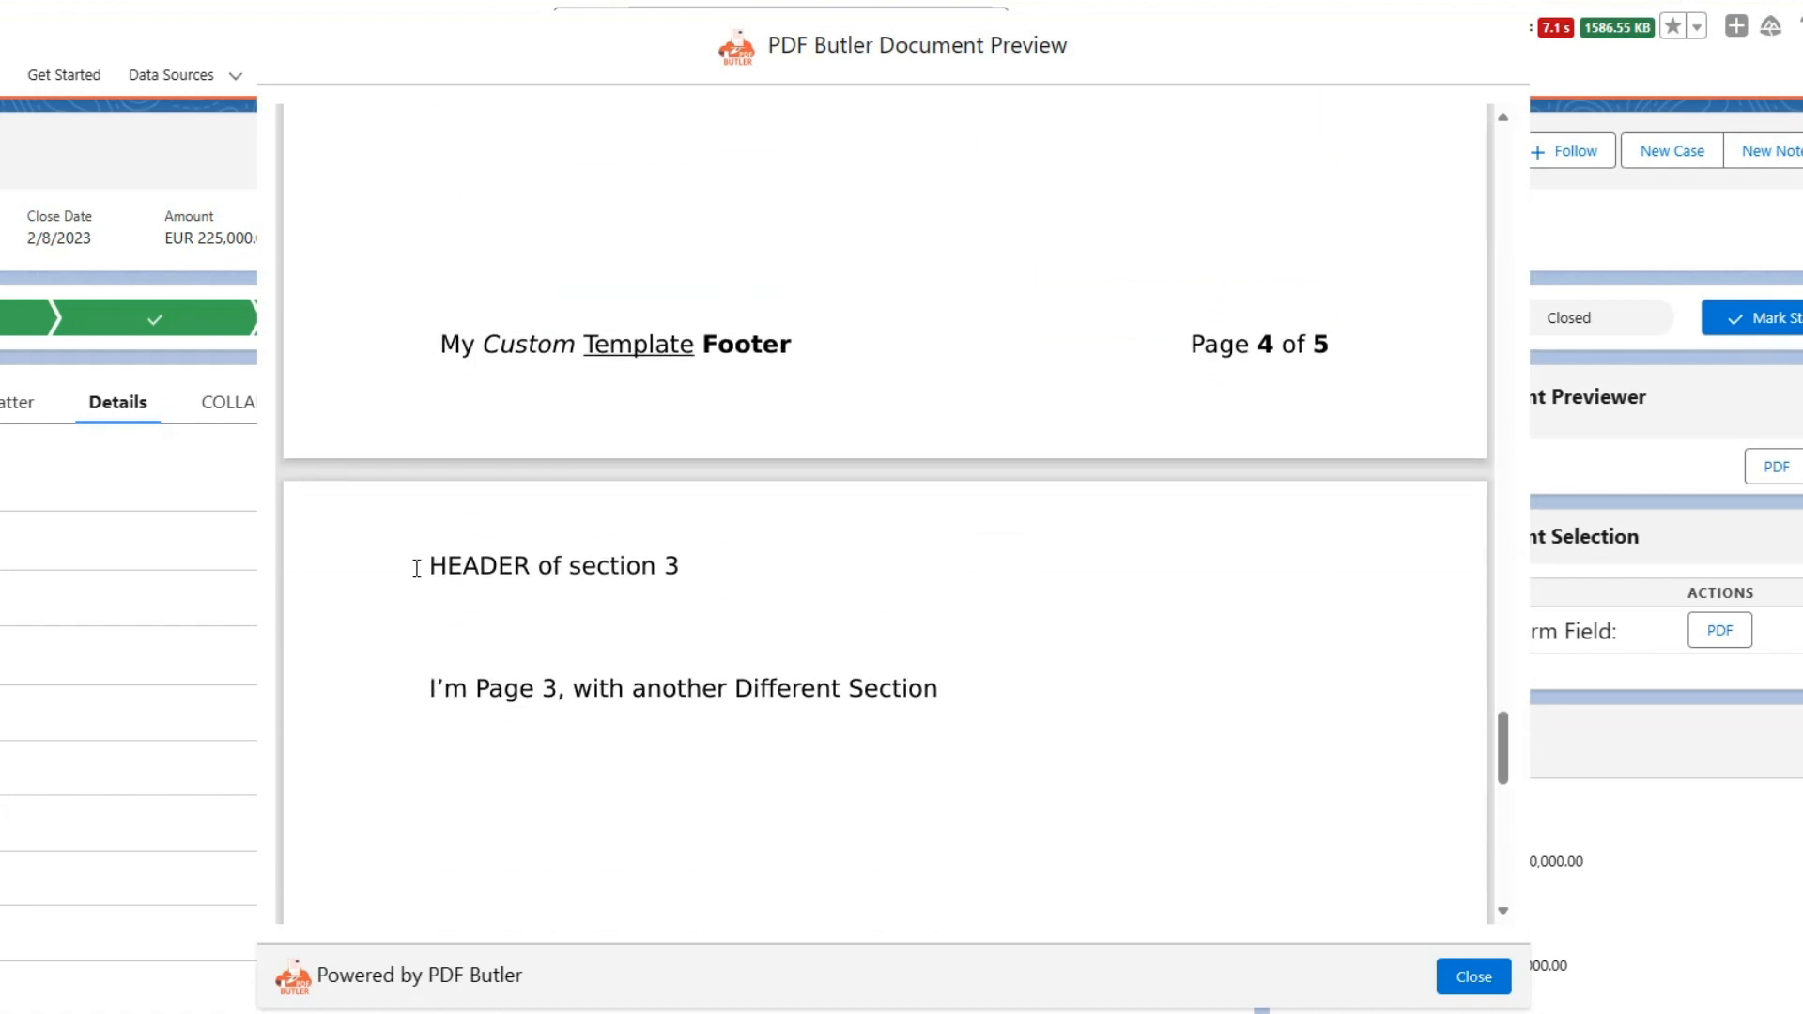
{"action": "left_click_drag", "start_coordinate": [416, 568], "coordinate": [699, 564]}
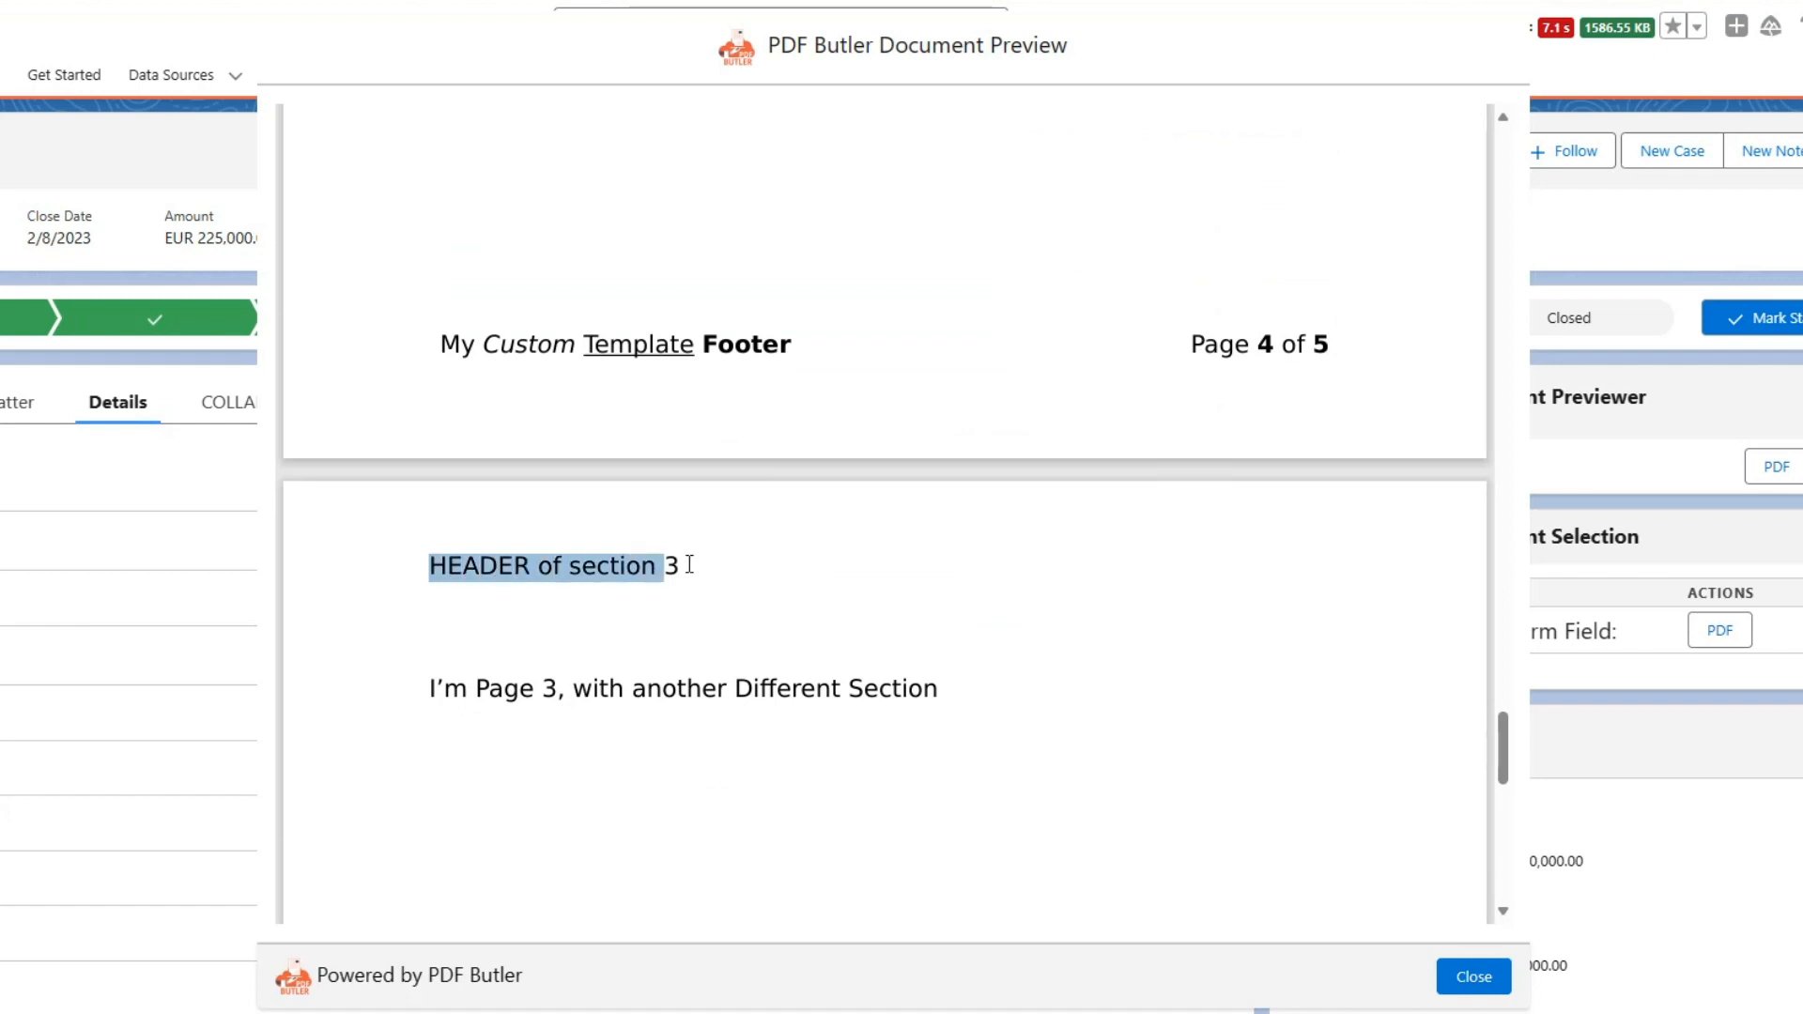
{"action": "scroll", "coordinate": [685, 568], "scroll_direction": "down", "scroll_amount": 12}
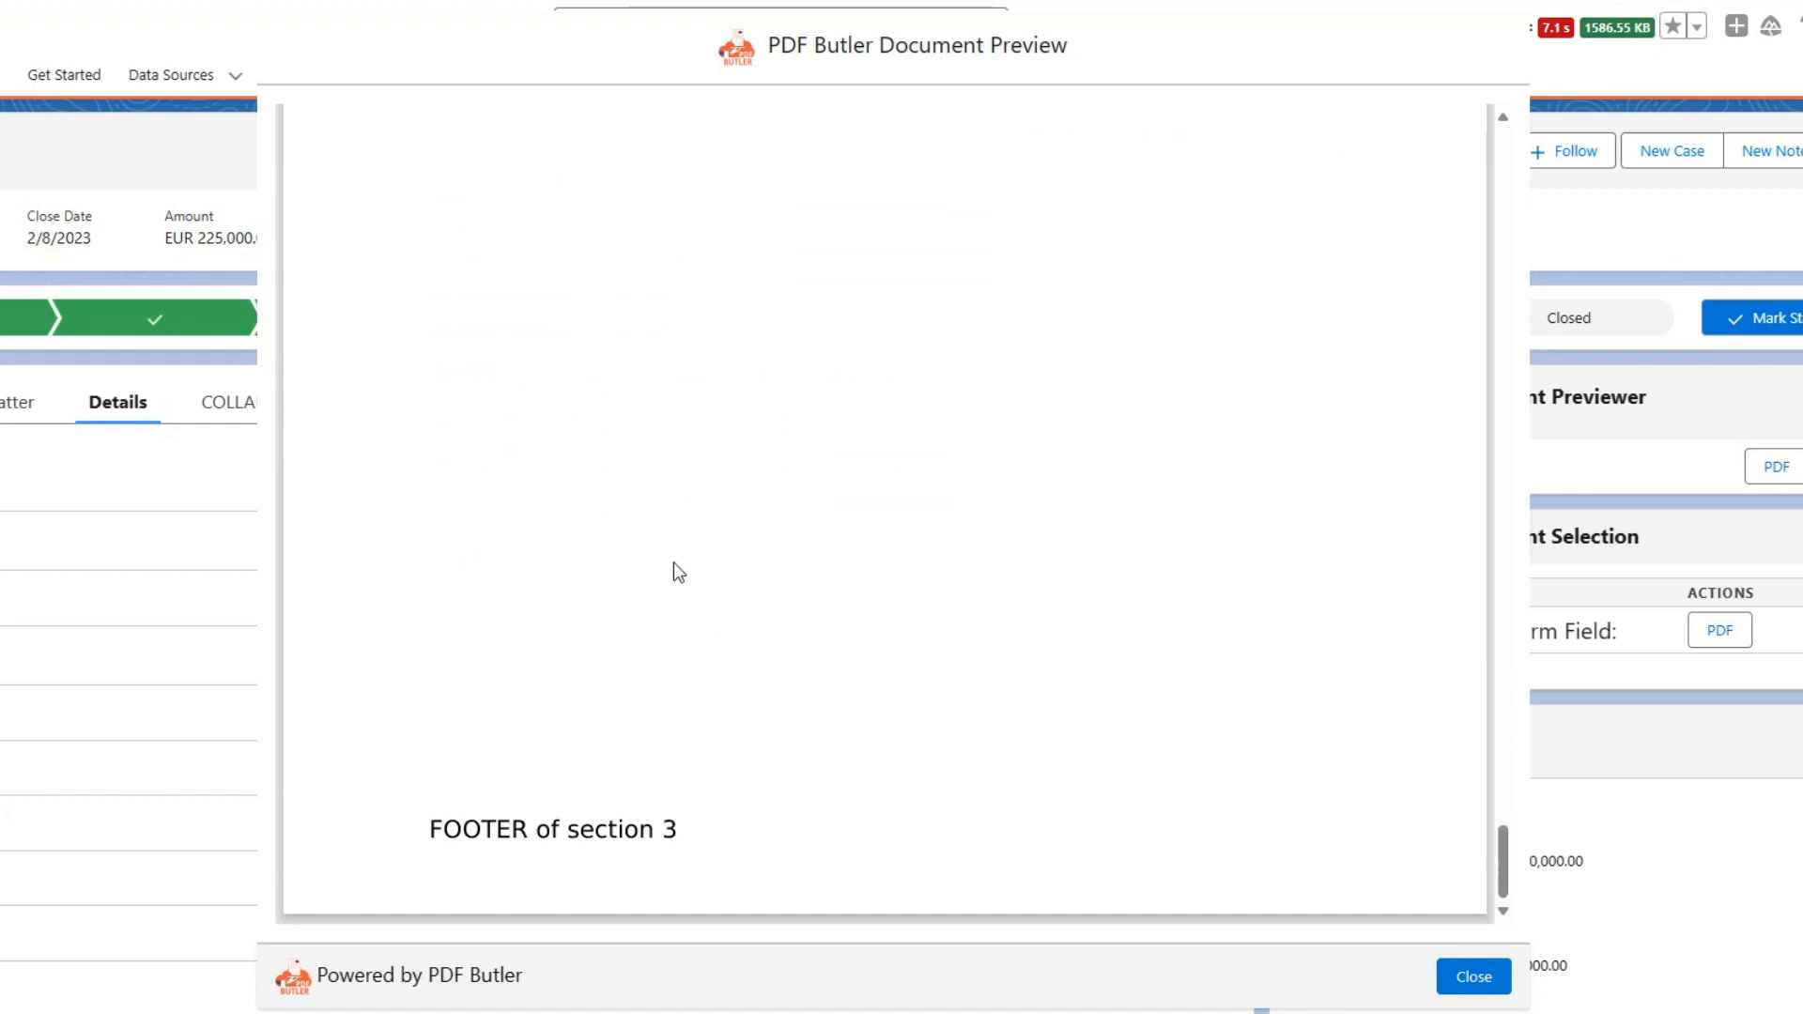
{"action": "left_click", "coordinate": [1378, 915]}
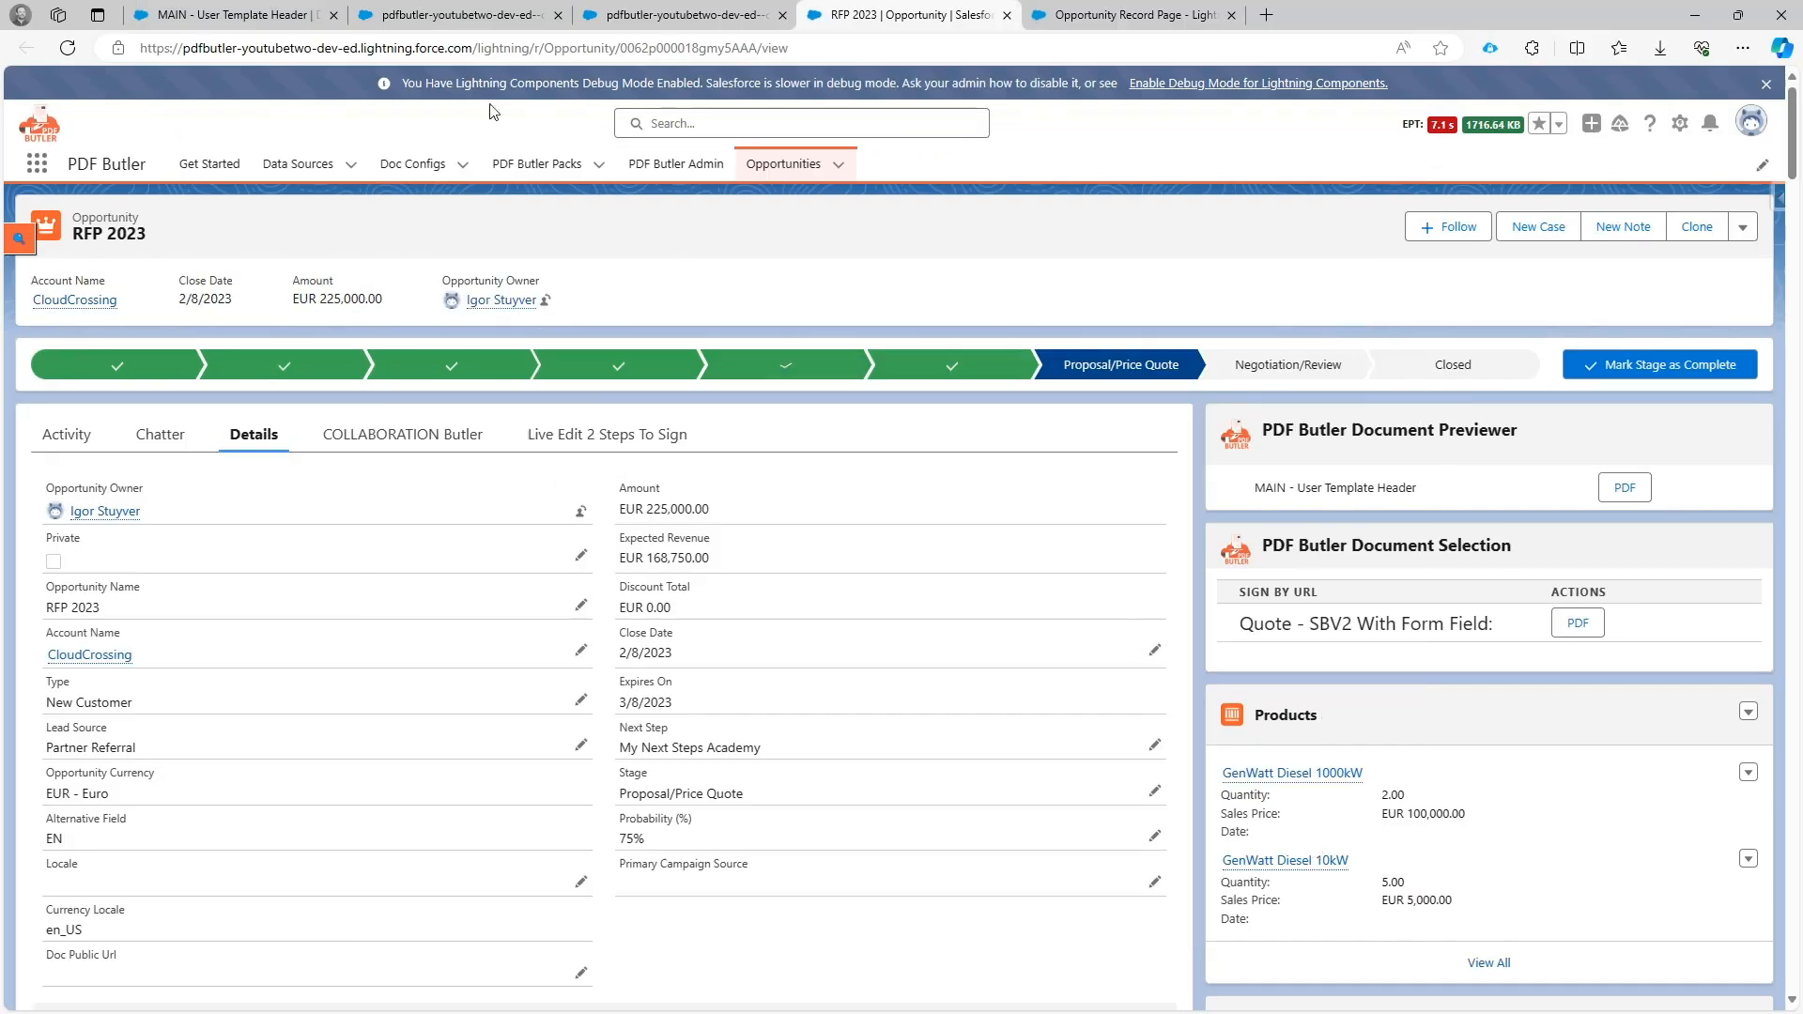
Turn off Use Header and Footer from Template in the DOCUMENT_V3 - TemplateMe config type and save the doc config to the server.
{"action": "left_click", "coordinate": [409, 16]}
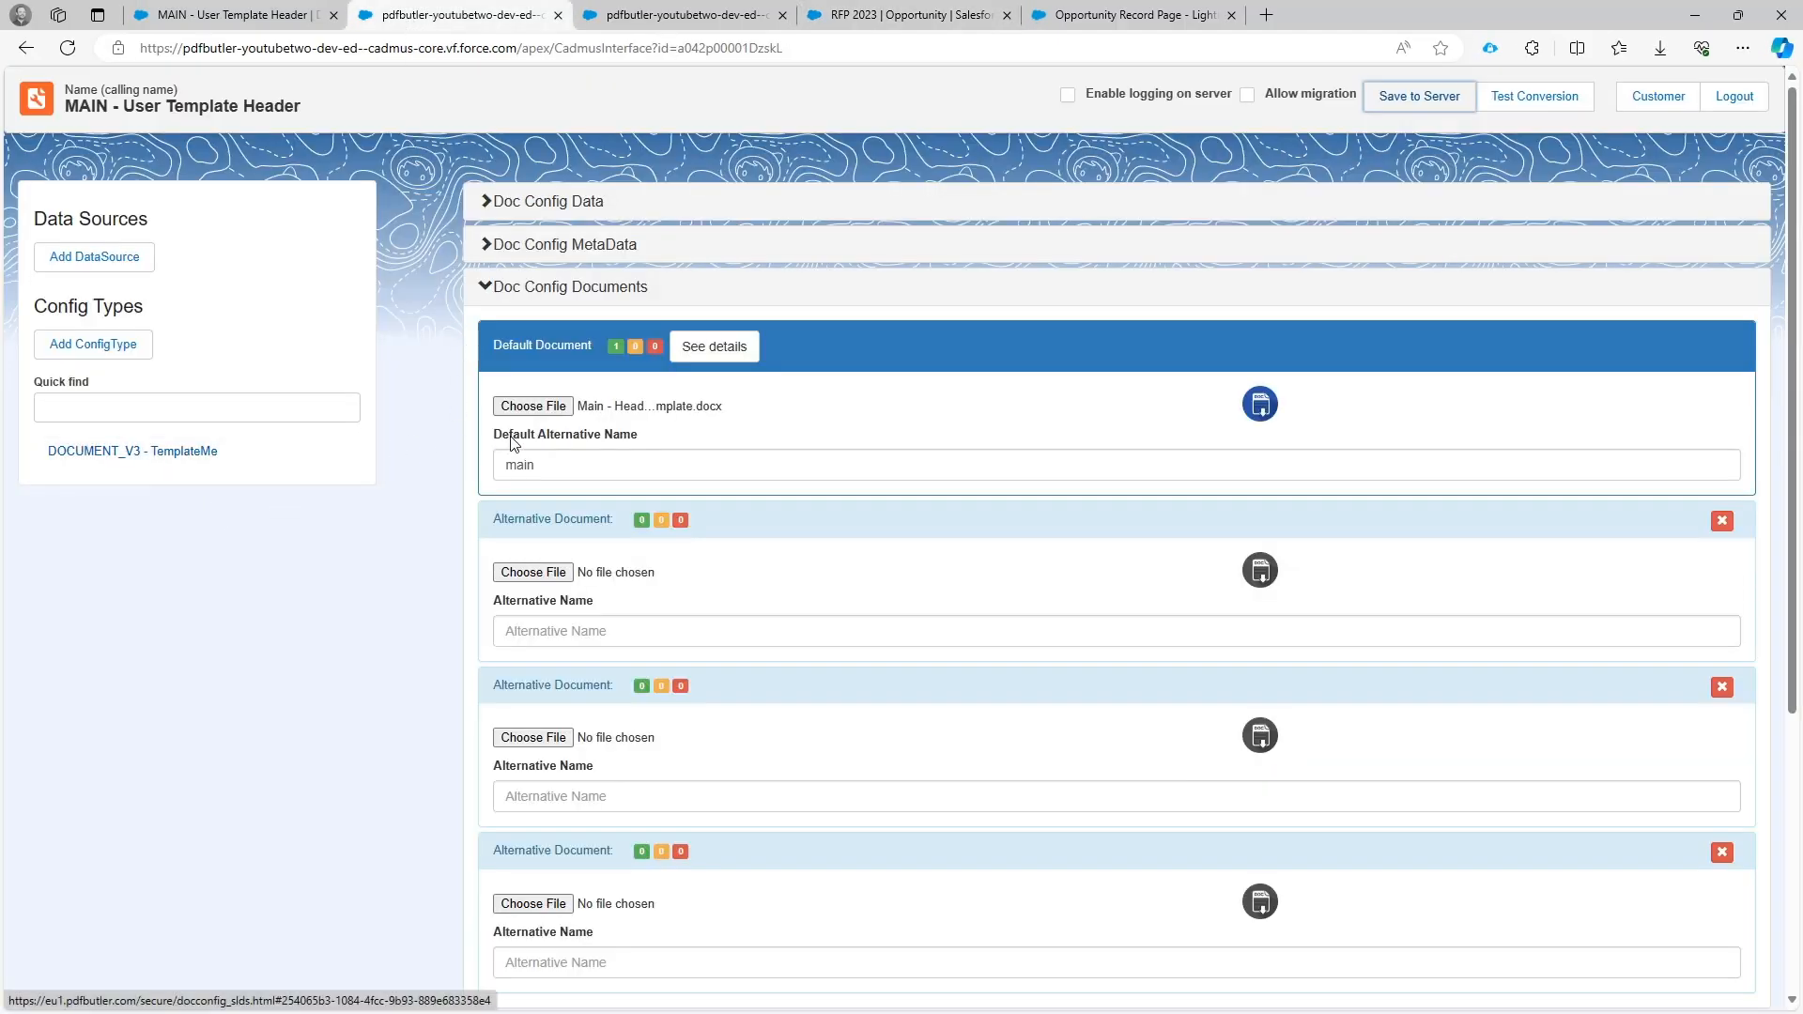
{"action": "left_click", "coordinate": [215, 455]}
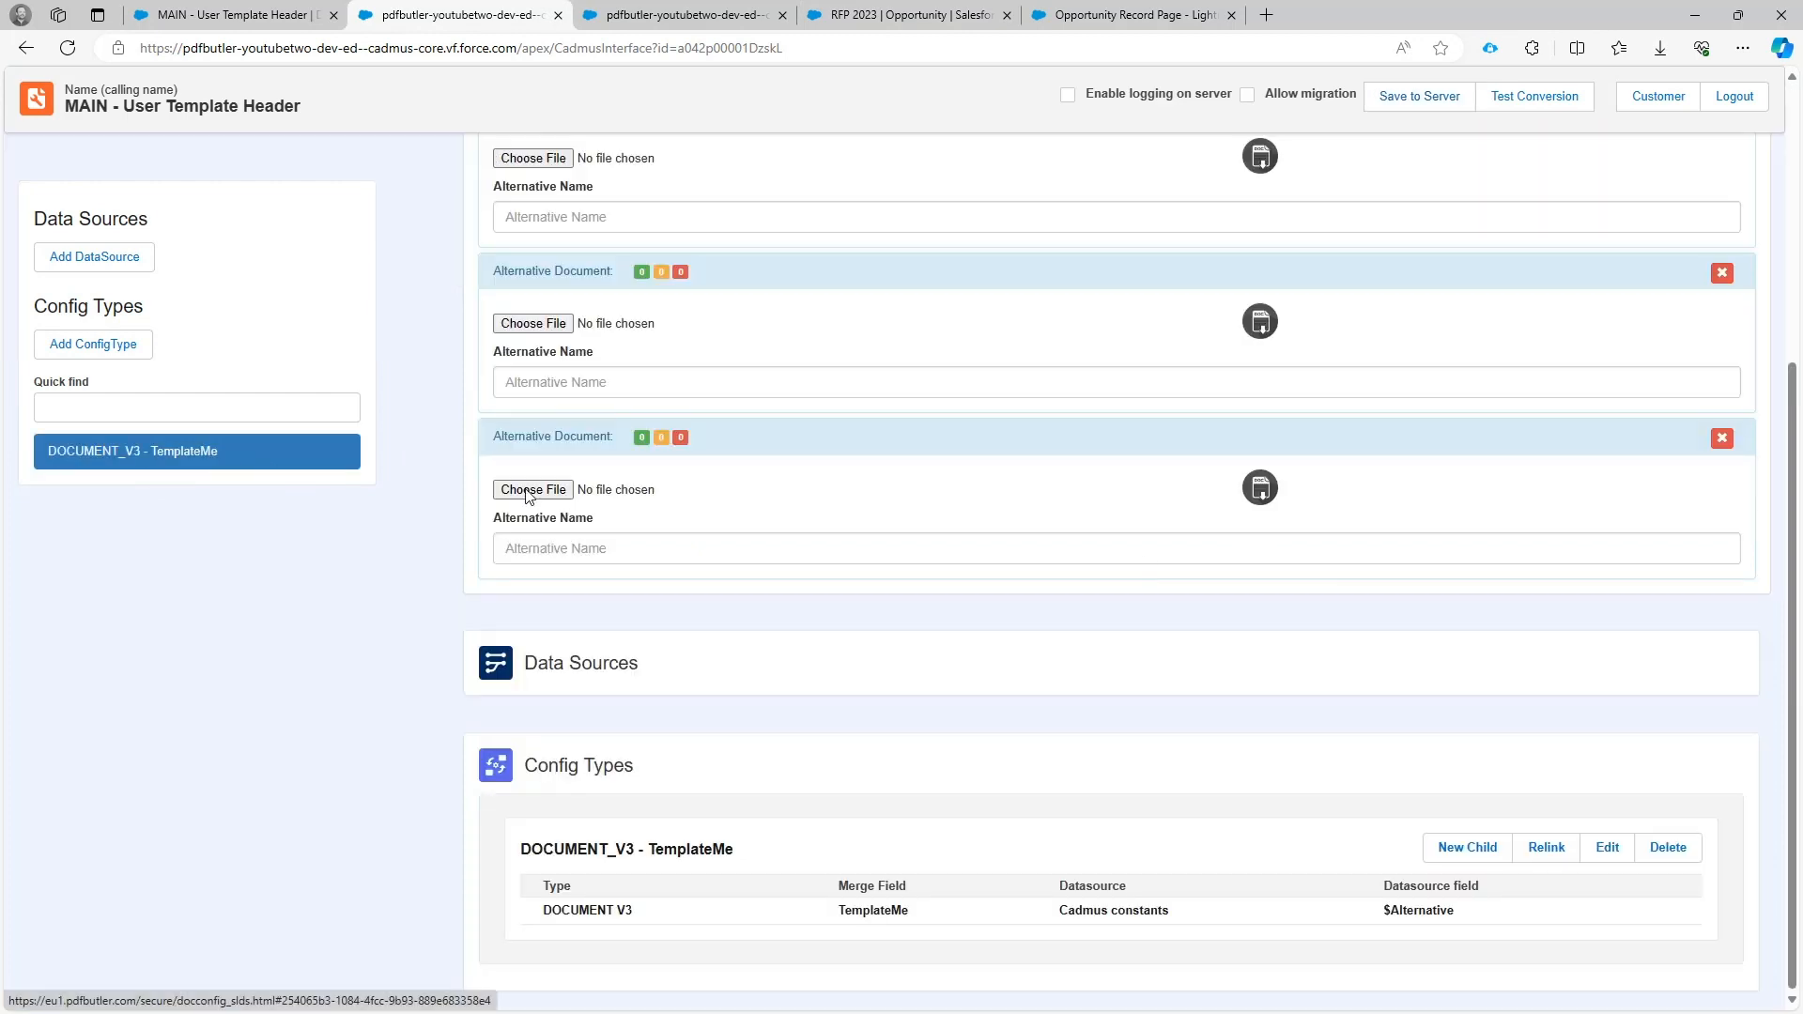
{"action": "left_click", "coordinate": [1606, 848]}
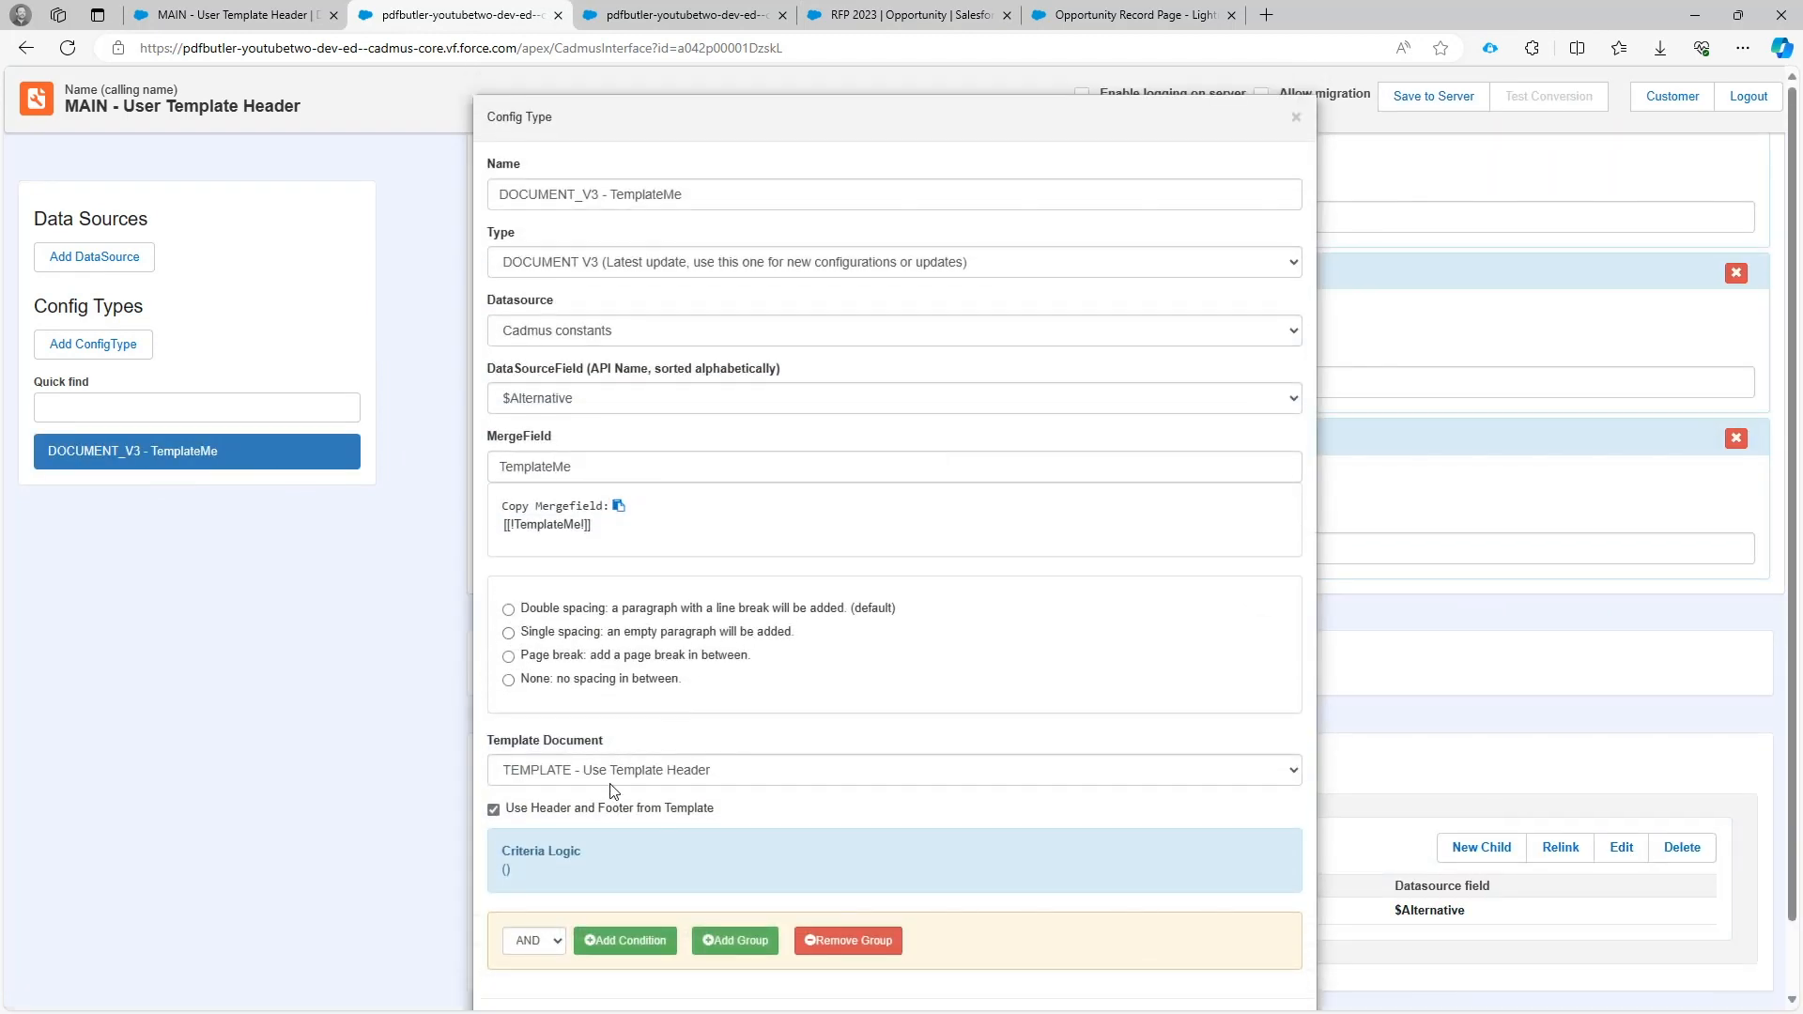
{"action": "scroll", "coordinate": [1037, 974], "scroll_direction": "down", "scroll_amount": 1}
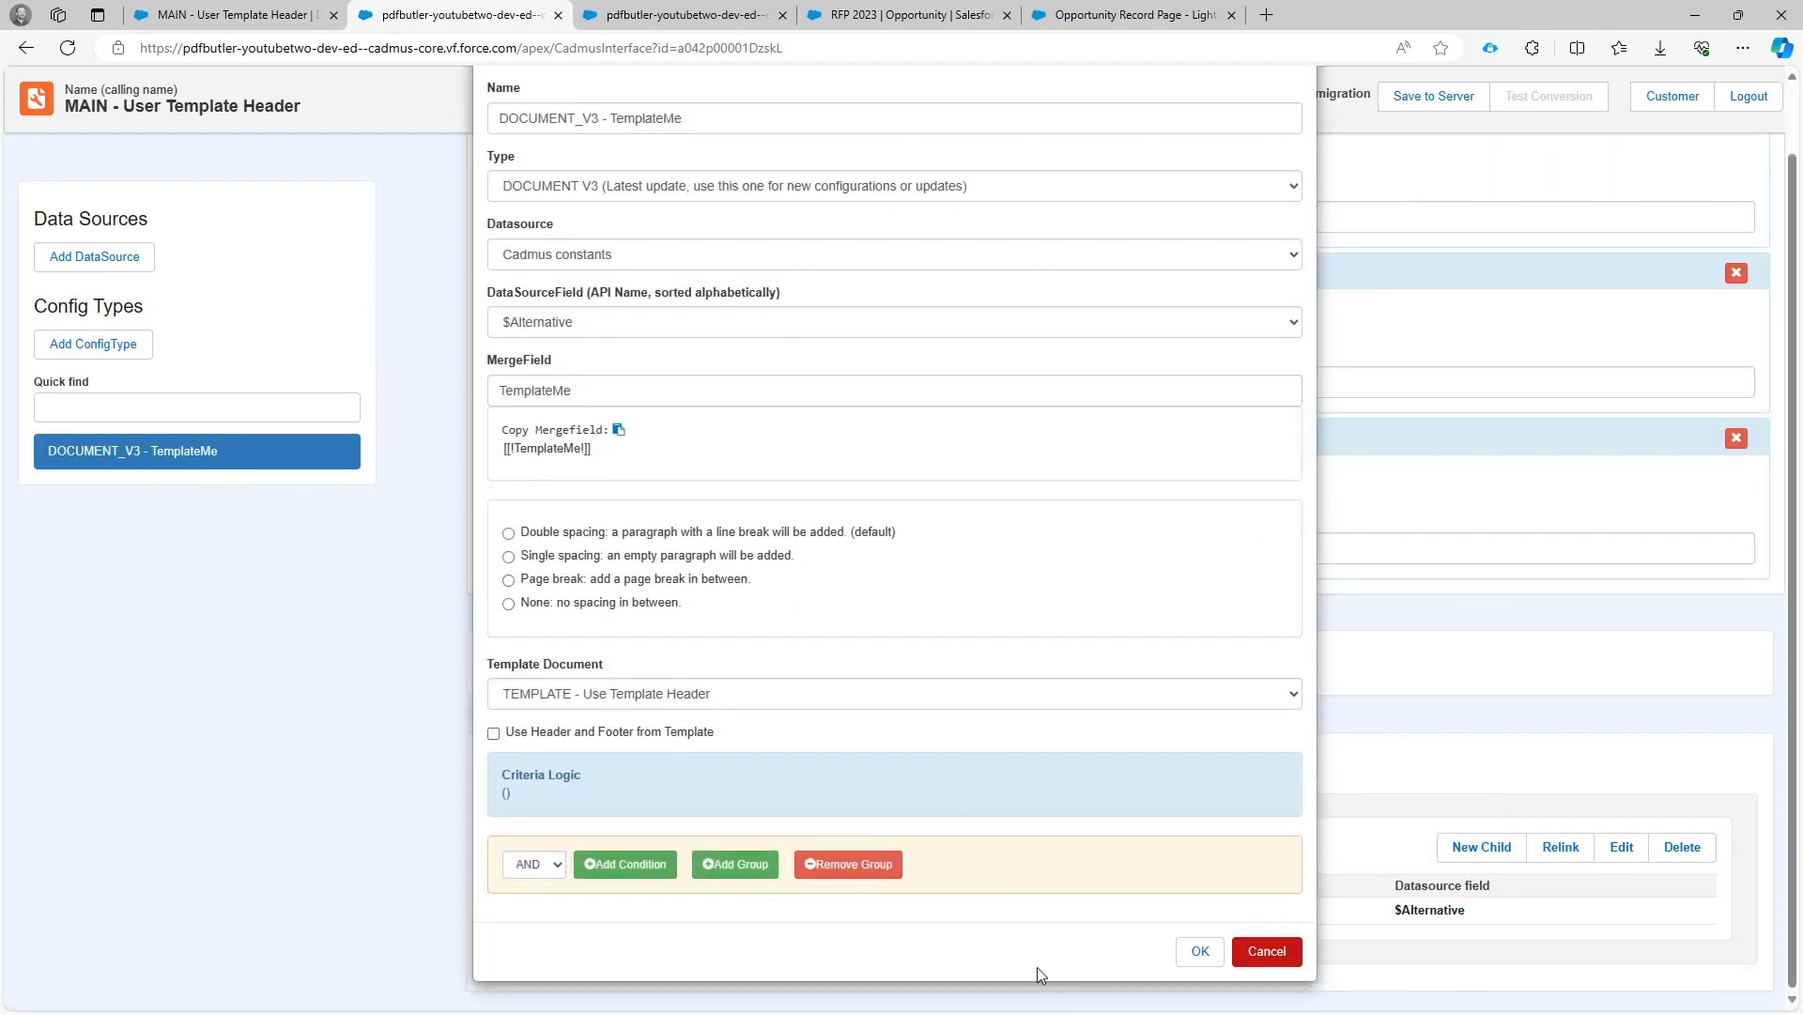
{"action": "left_click", "coordinate": [1206, 962]}
{"action": "left_click", "coordinate": [1458, 94]}
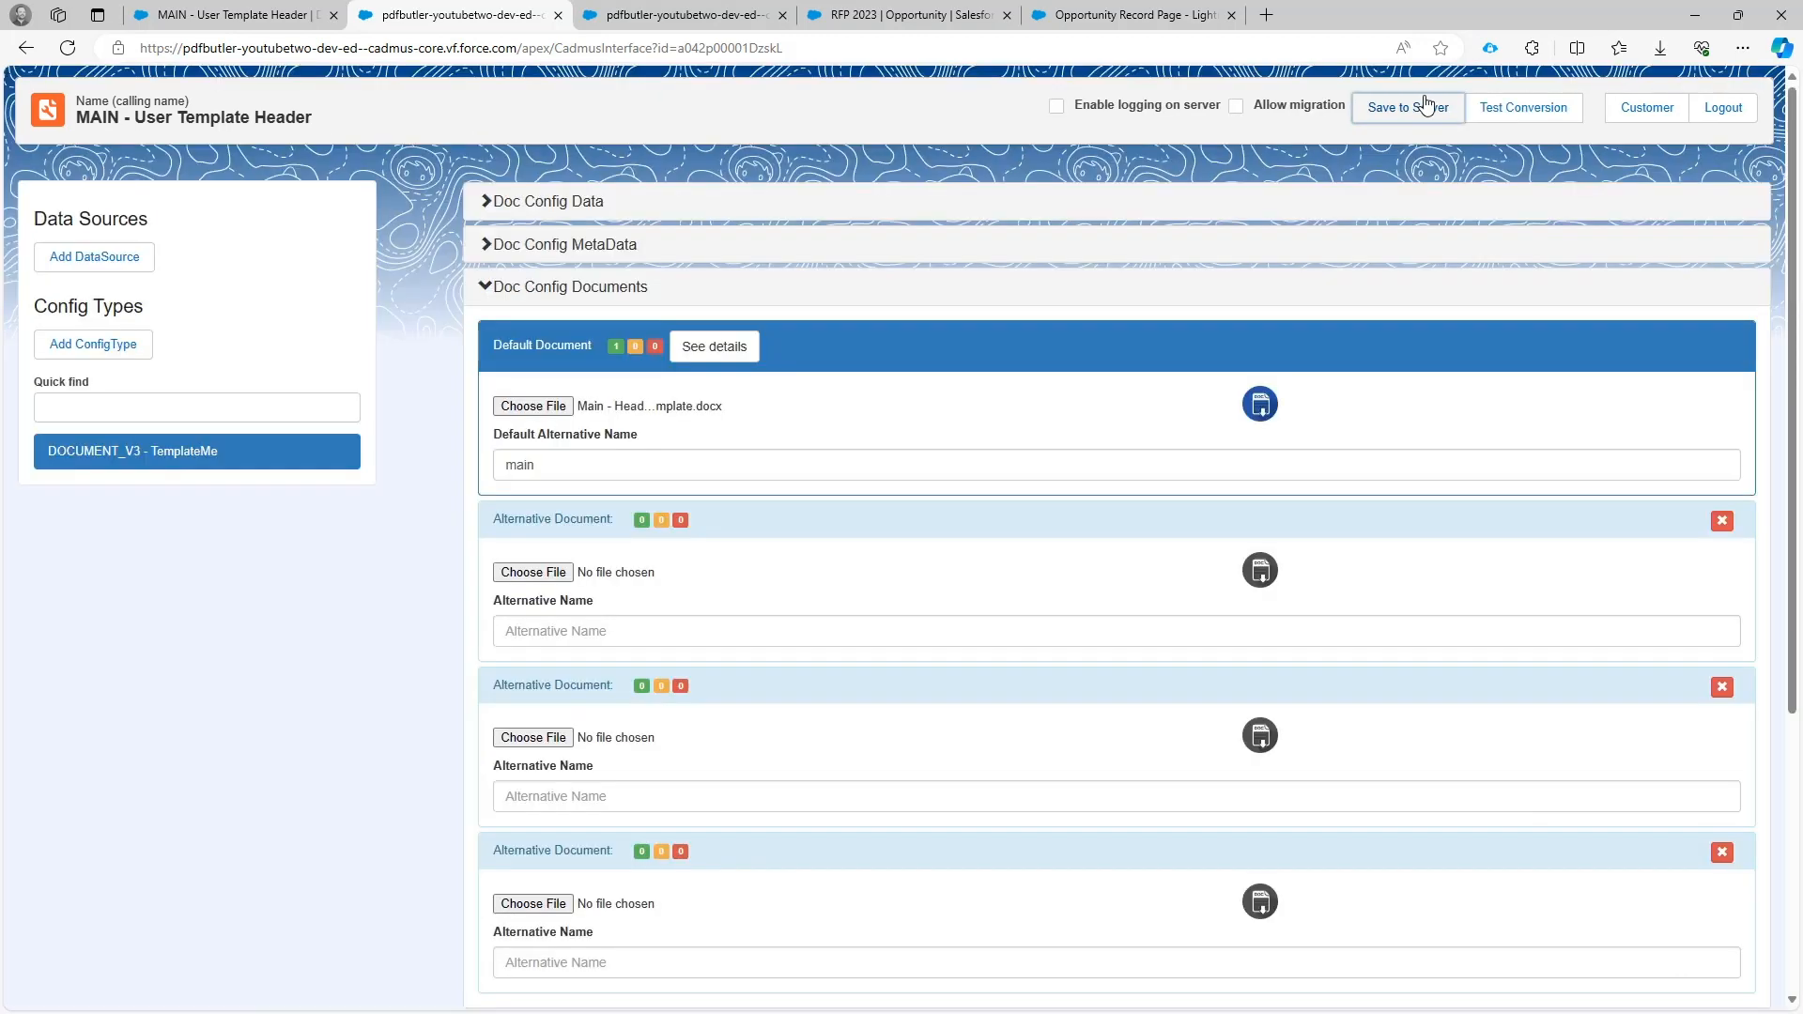
Generate the "MAIN - User Template Header" preview on the RFP 2023 opportunity, check the template pages' headers and footers, and close it.
{"action": "left_click", "coordinate": [1061, 21]}
{"action": "left_click", "coordinate": [925, 15]}
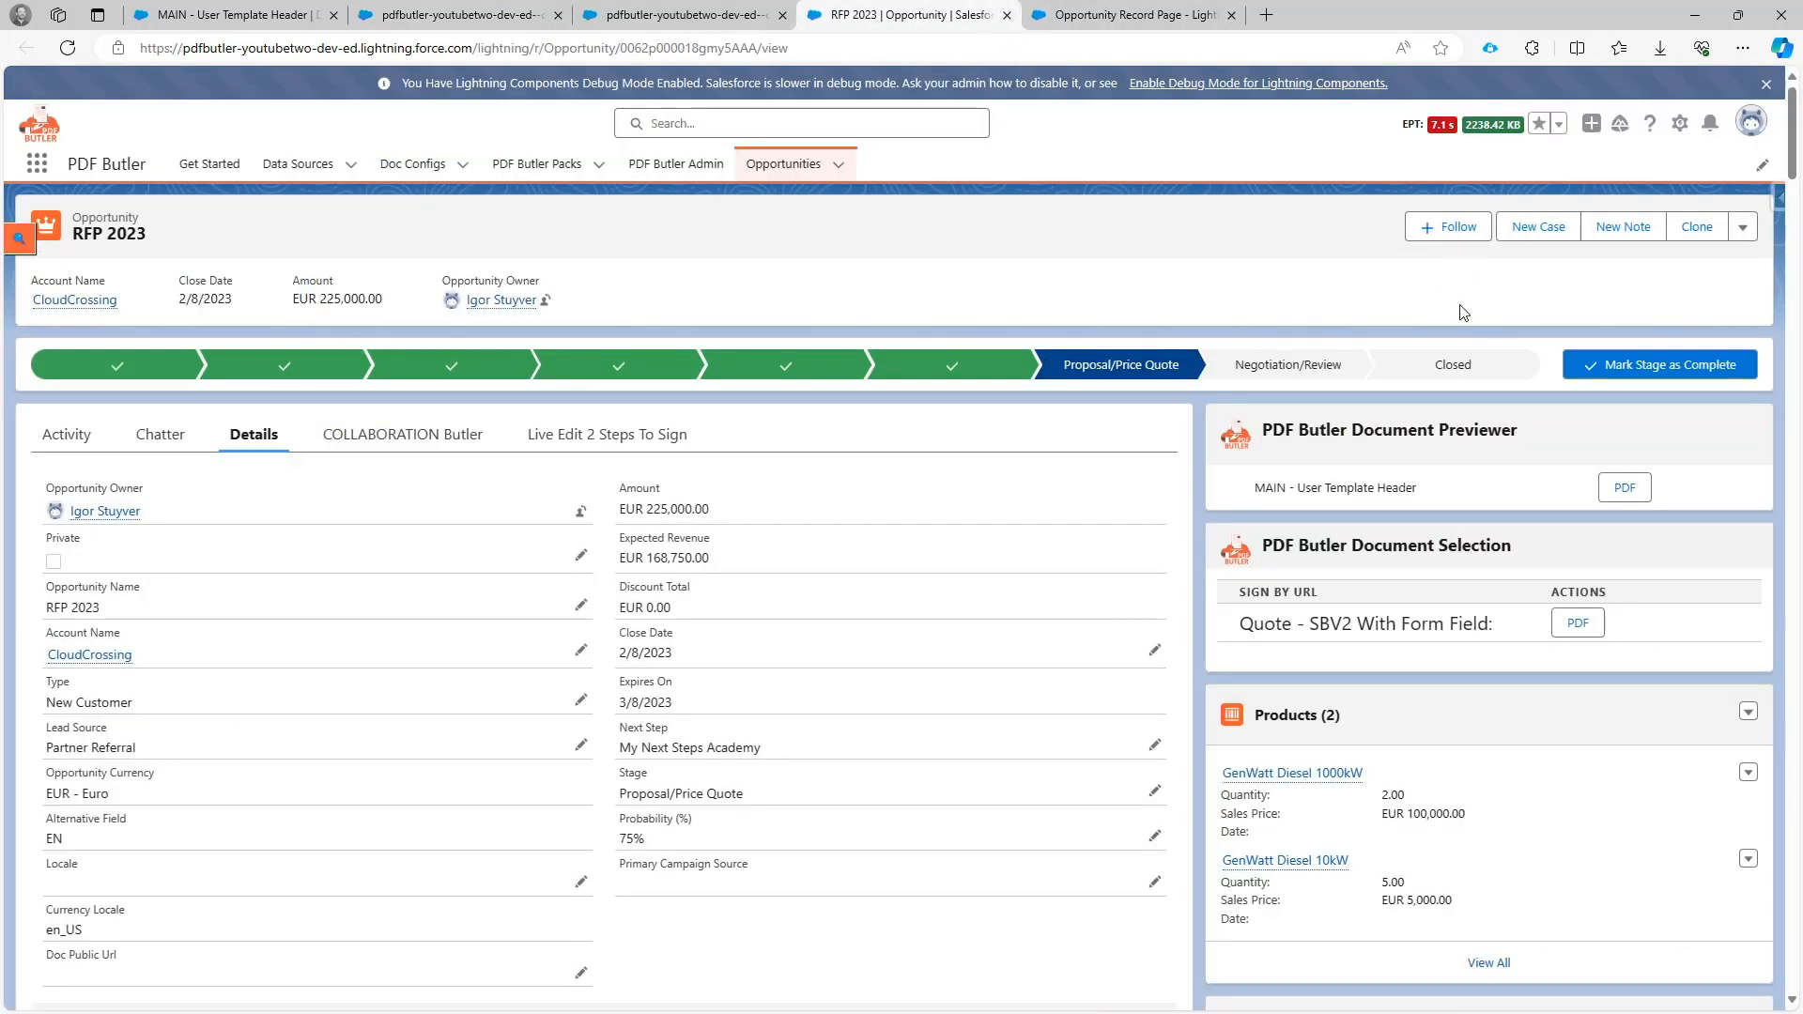
{"action": "left_click", "coordinate": [1615, 492]}
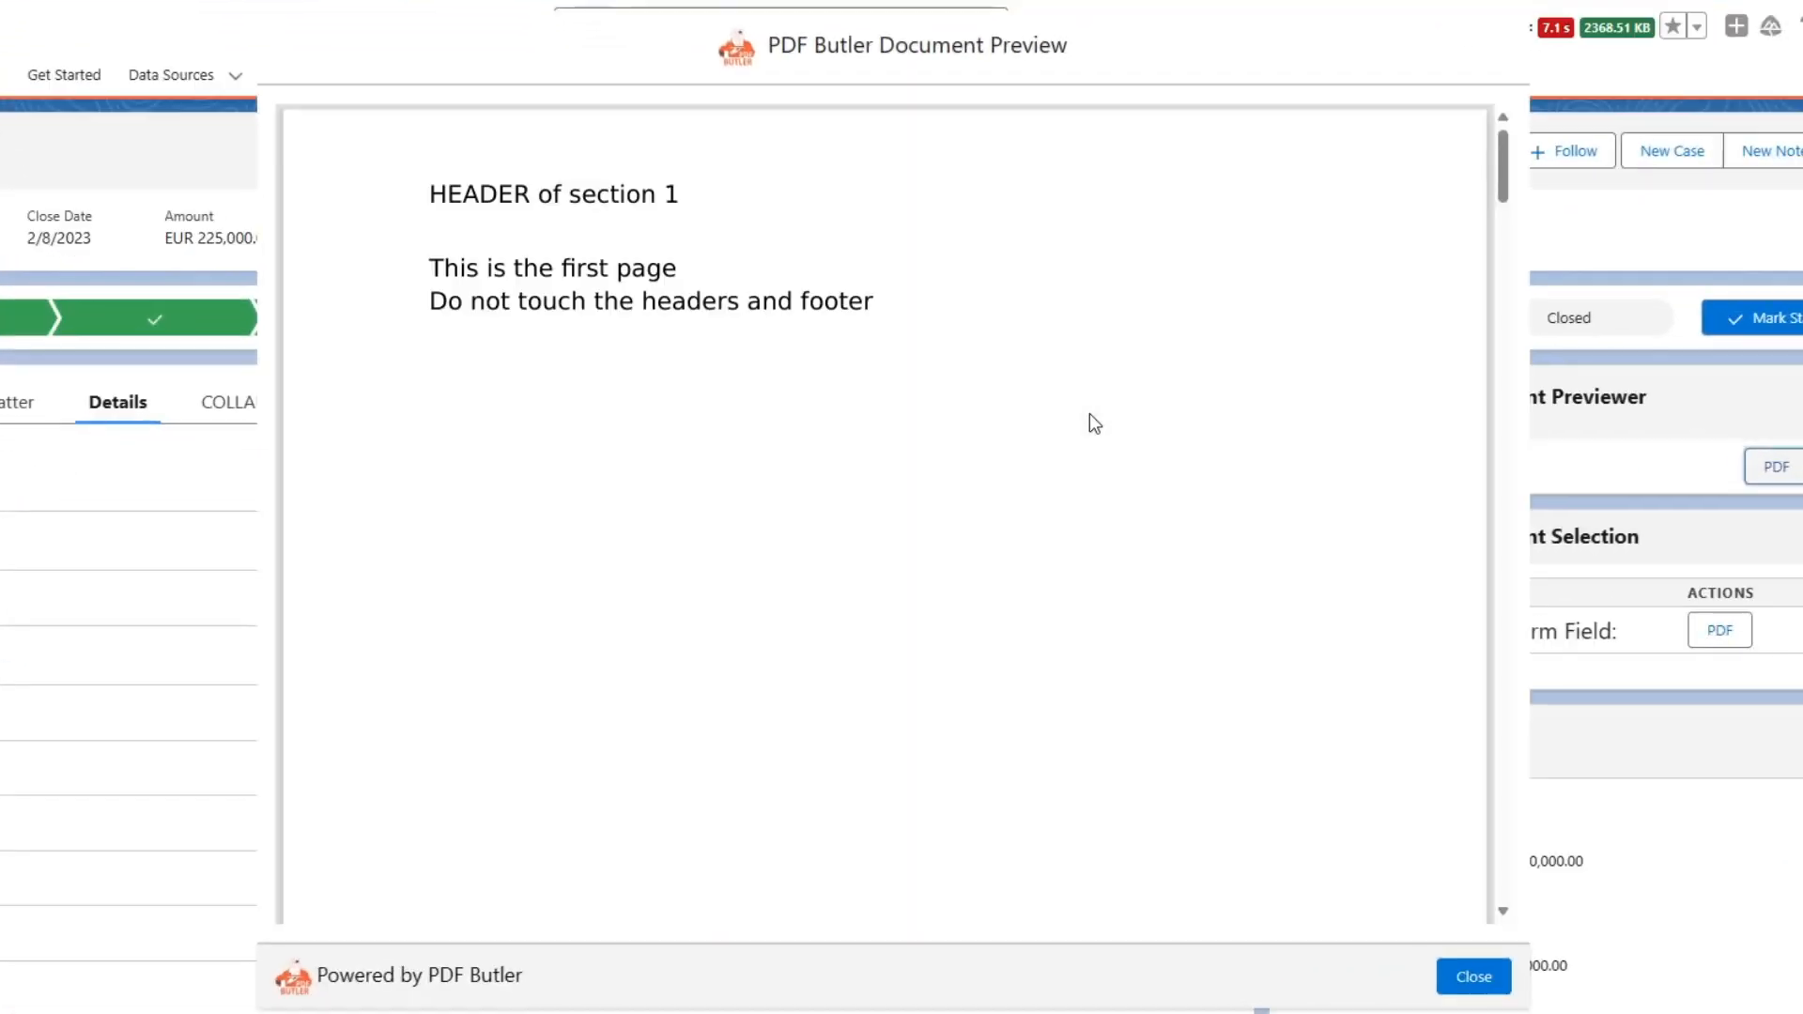
{"action": "scroll", "coordinate": [1061, 449], "scroll_direction": "down", "scroll_amount": 2}
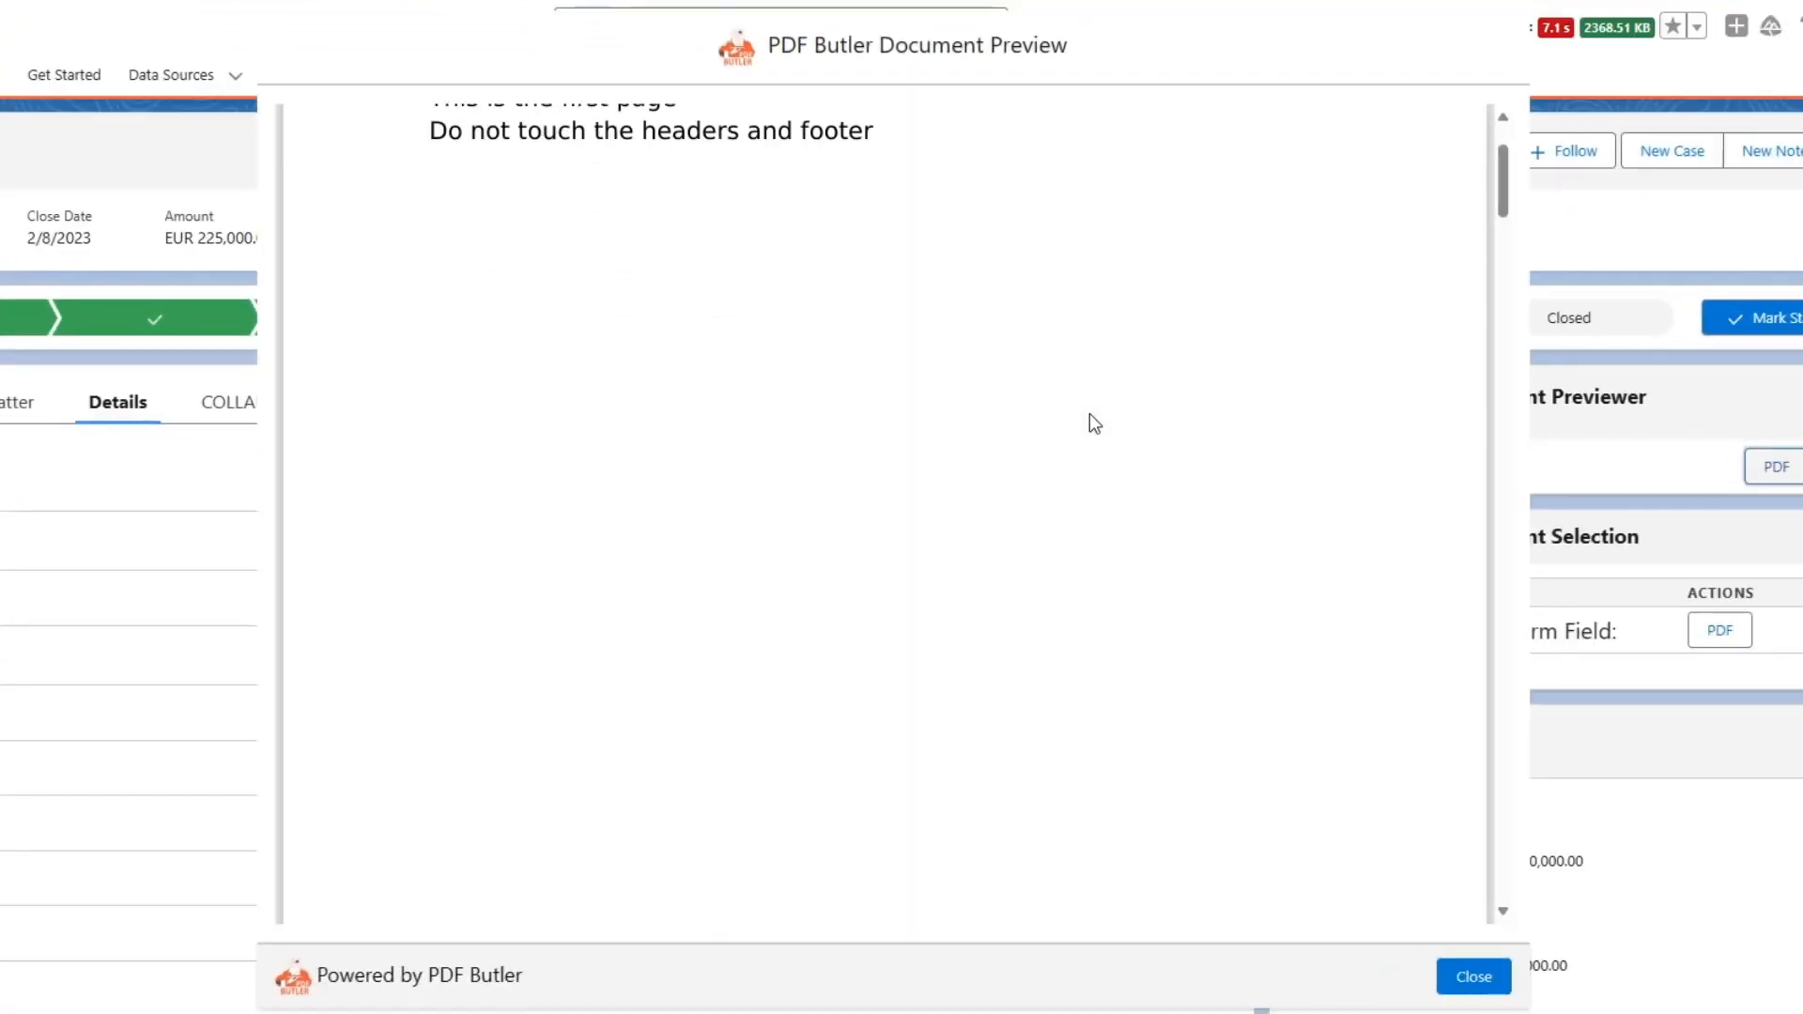
{"action": "scroll", "coordinate": [1089, 422], "scroll_direction": "down", "scroll_amount": 5}
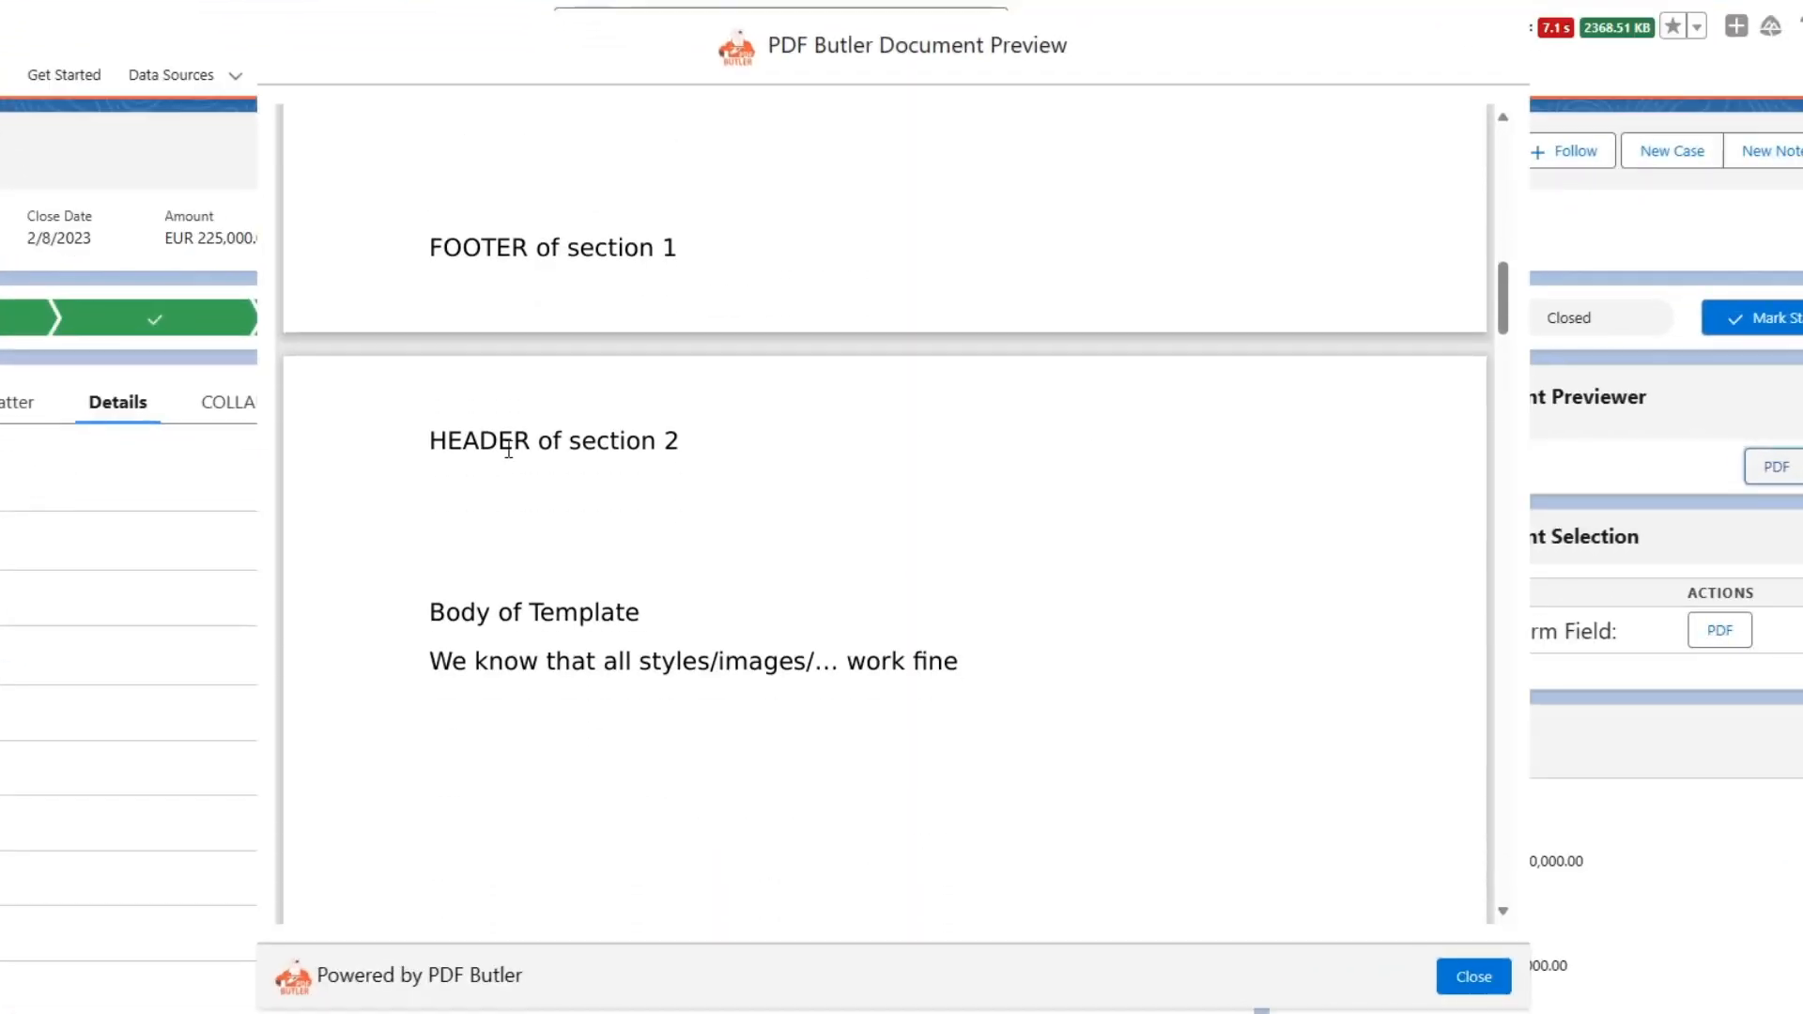
{"action": "left_click_drag", "start_coordinate": [448, 445], "coordinate": [690, 438]}
{"action": "scroll", "coordinate": [714, 443], "scroll_direction": "down", "scroll_amount": 10}
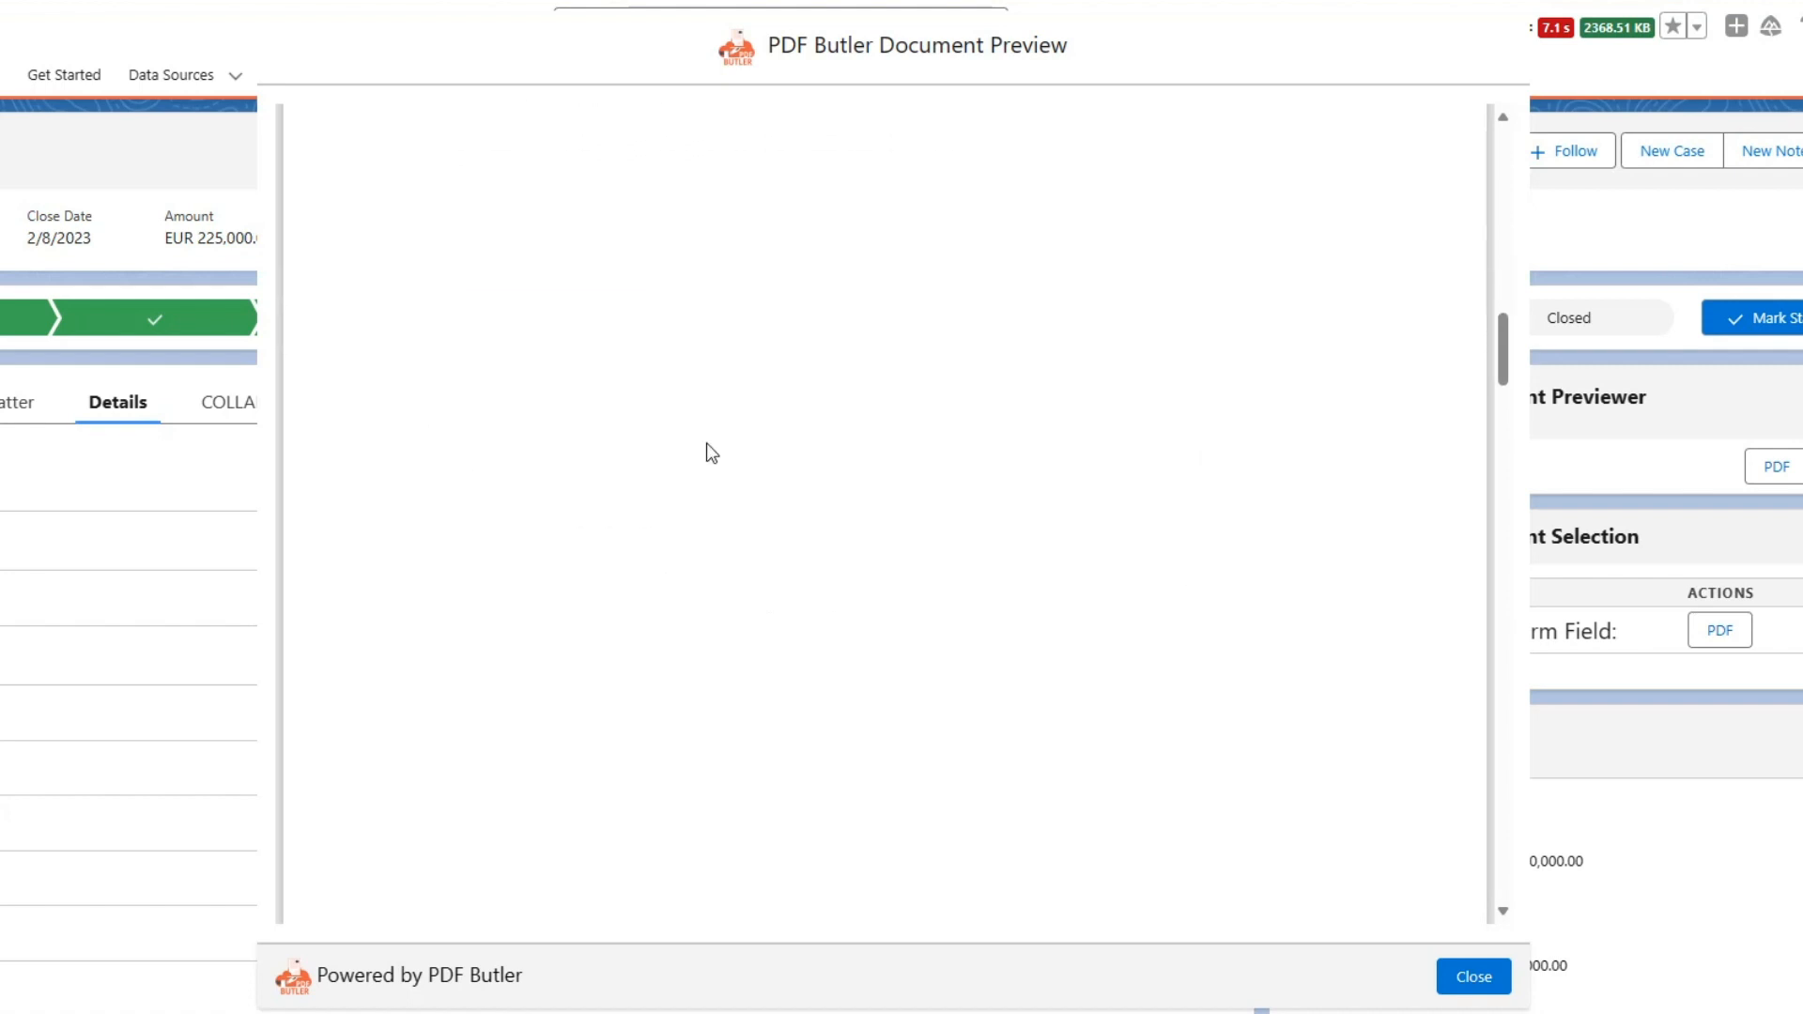
{"action": "scroll", "coordinate": [578, 447], "scroll_direction": "down", "scroll_amount": 10}
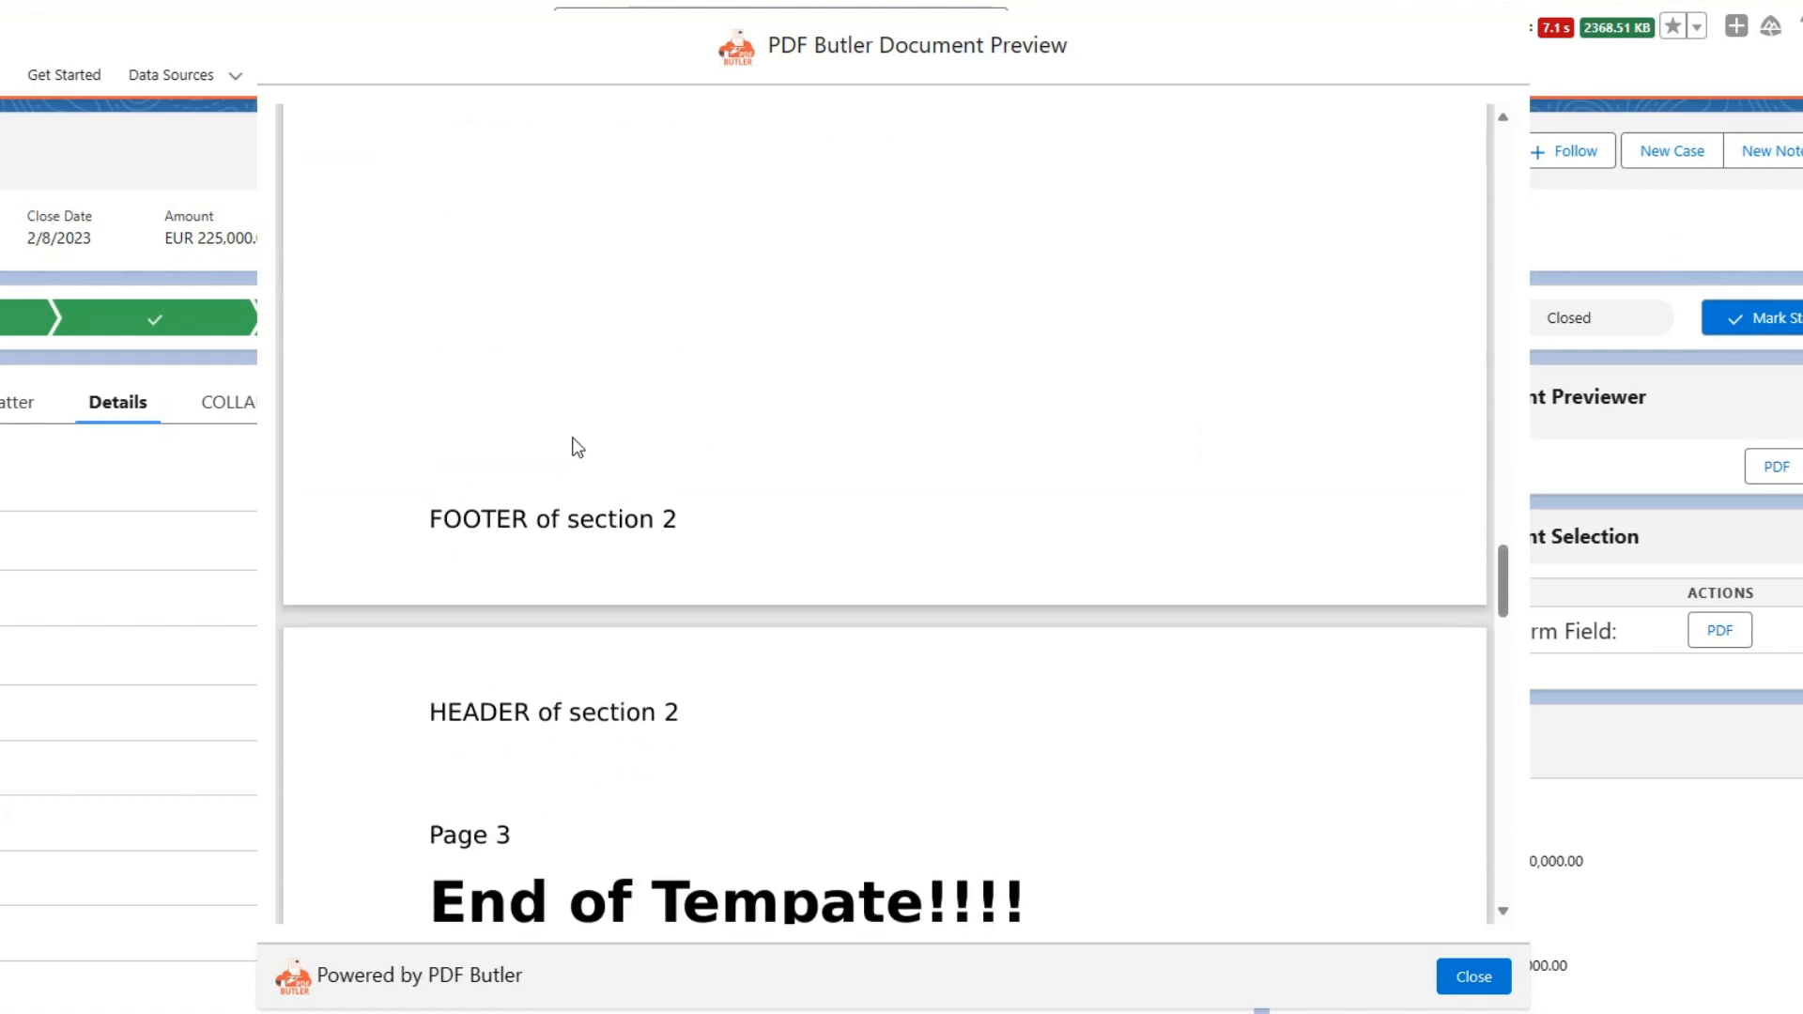
{"action": "scroll", "coordinate": [578, 448], "scroll_direction": "down", "scroll_amount": 8}
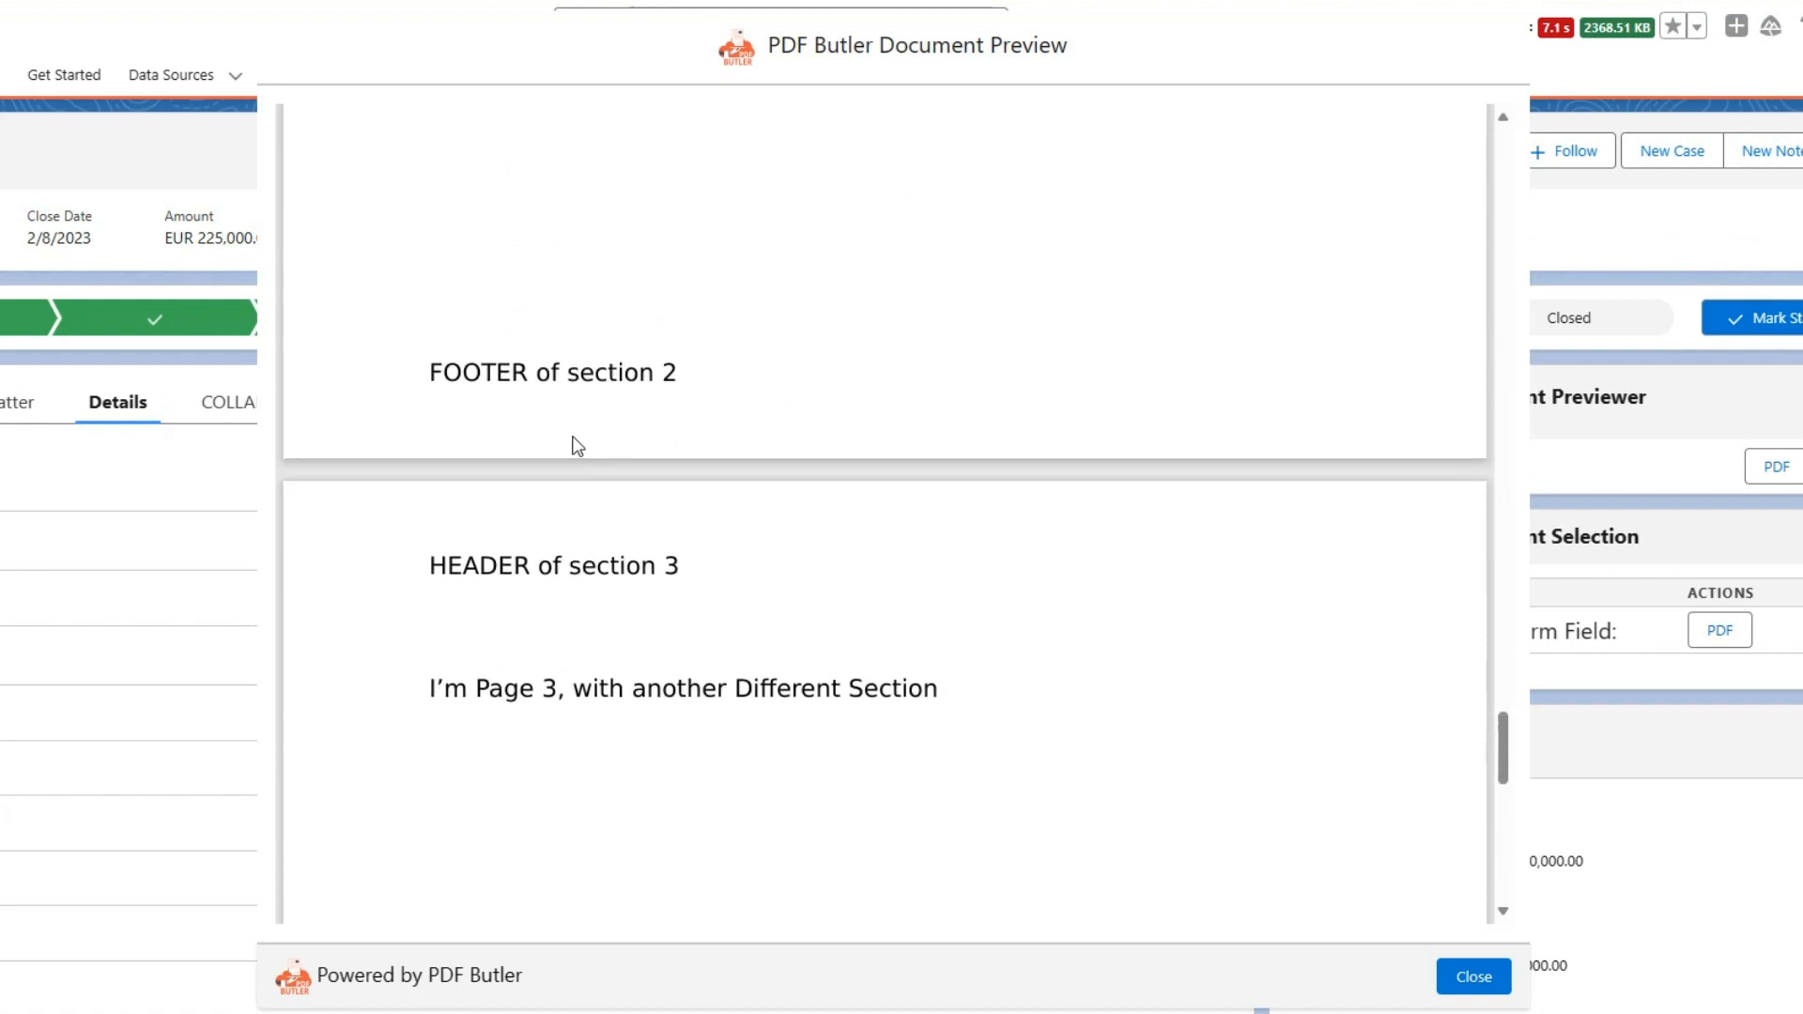
{"action": "scroll", "coordinate": [498, 257], "scroll_direction": "down", "scroll_amount": 5}
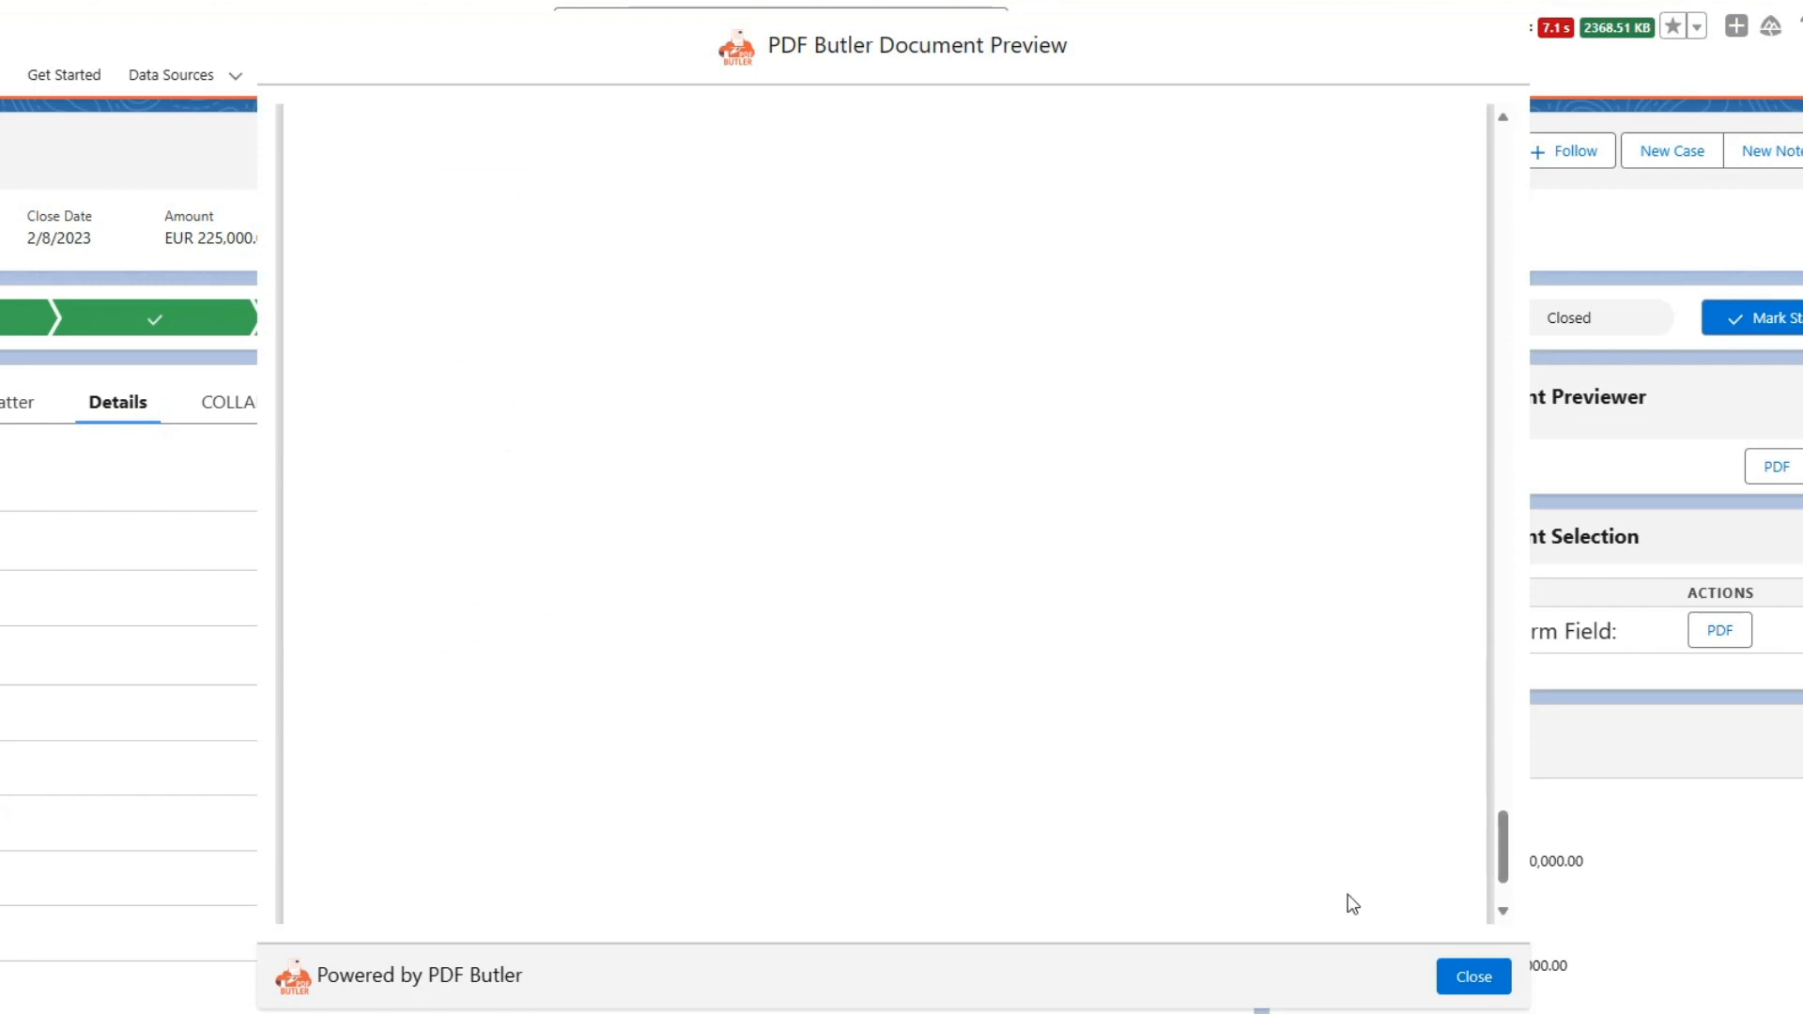
{"action": "left_click", "coordinate": [1474, 976]}
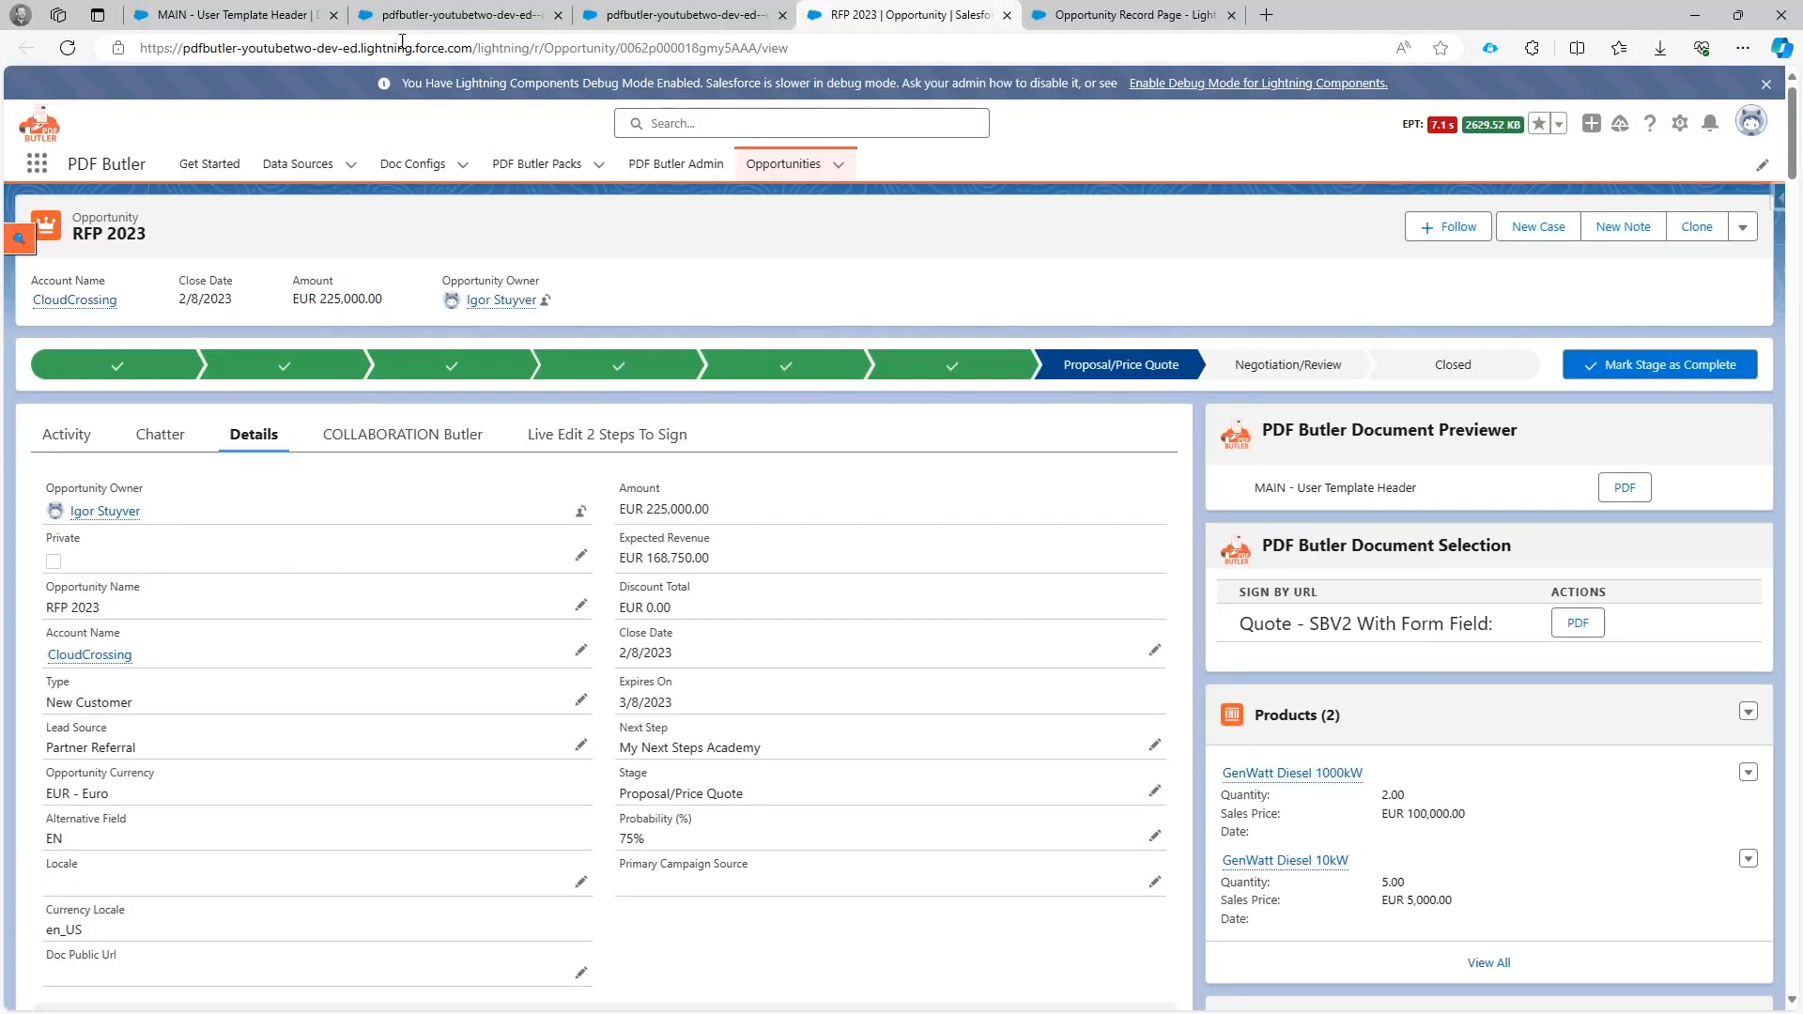
Turn on Use Header and Footer from Template in the DOCUMENT_V3 - TemplateMe config type and save the doc config to the server.
{"action": "left_click", "coordinate": [278, 17]}
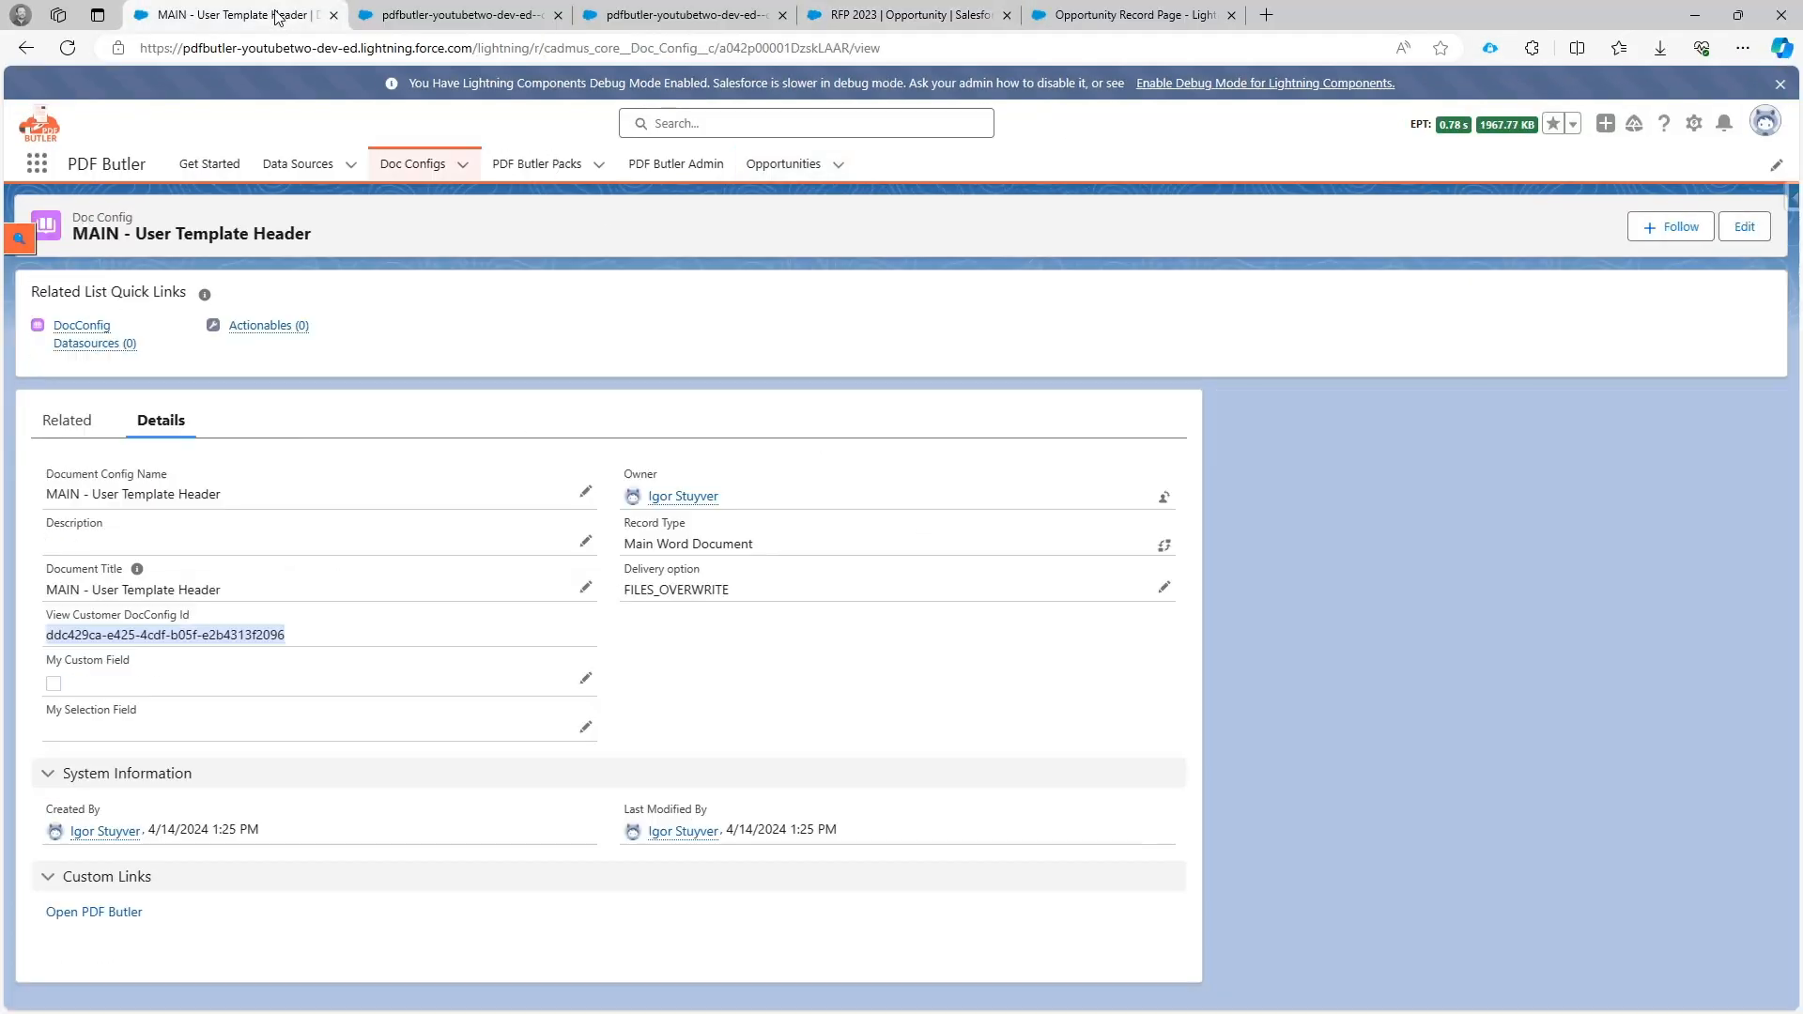
{"action": "left_click", "coordinate": [502, 14]}
{"action": "scroll", "coordinate": [845, 761], "scroll_direction": "down", "scroll_amount": 5}
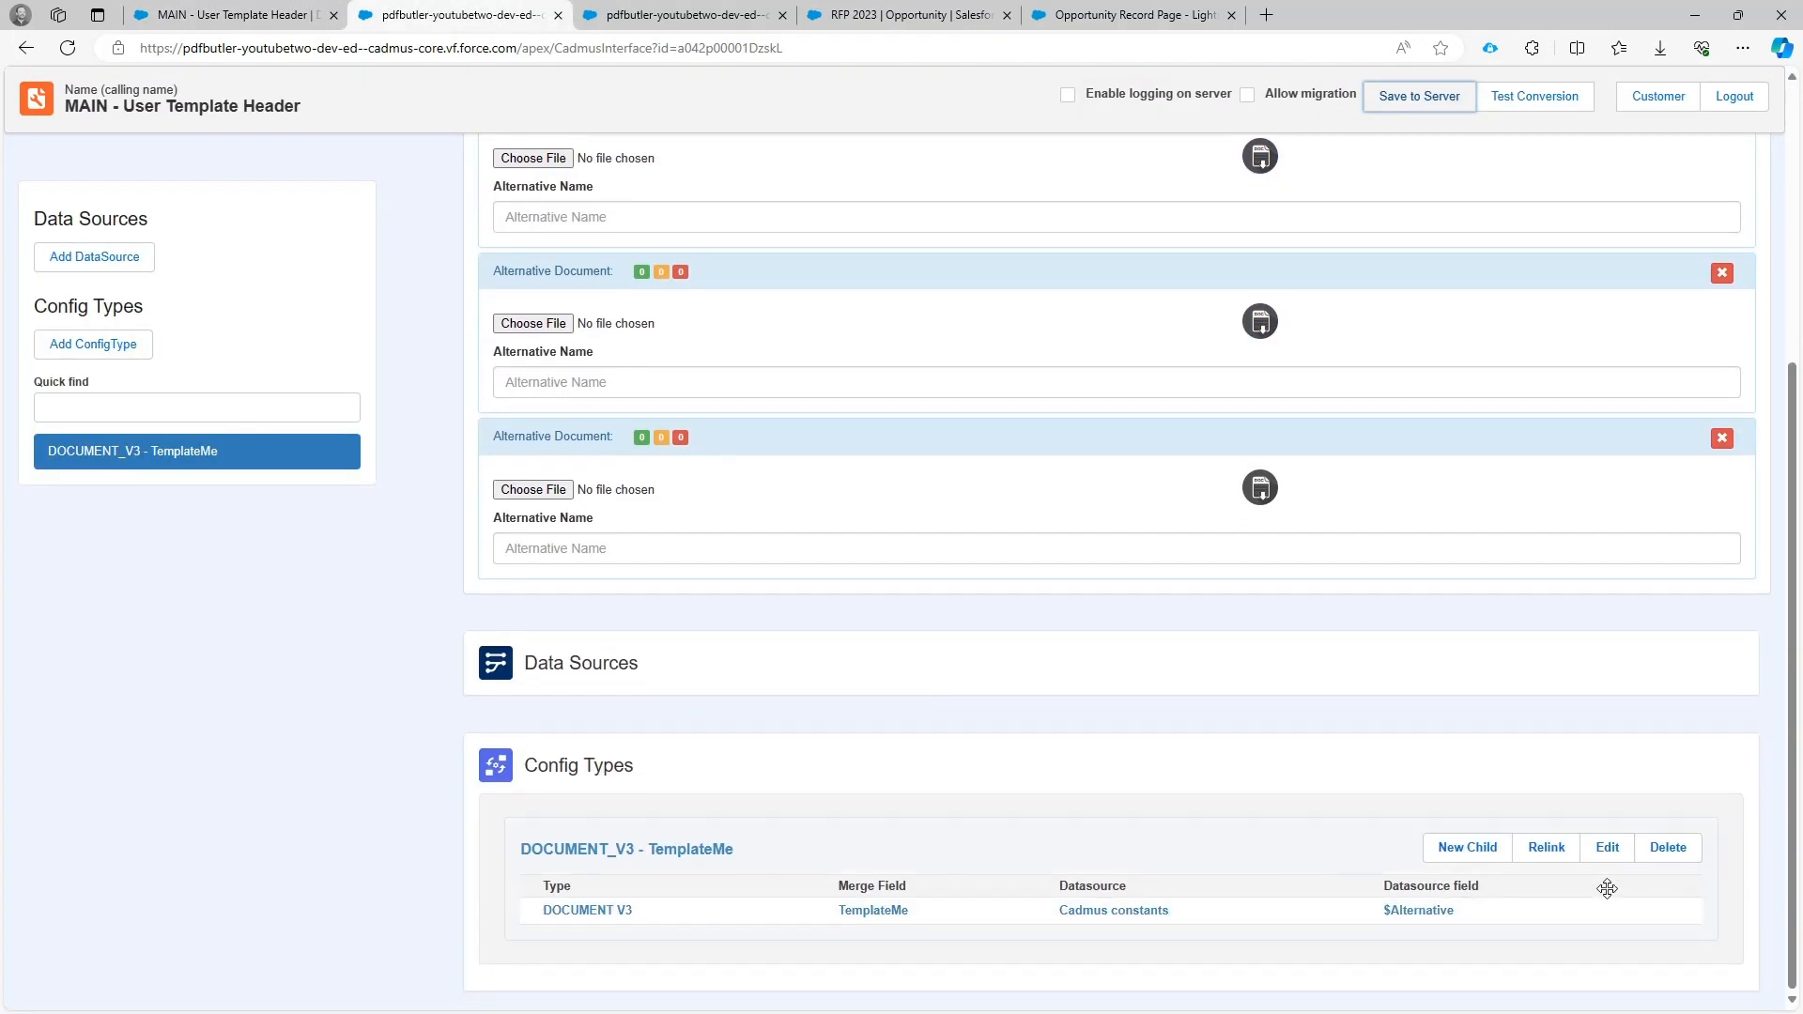
{"action": "left_click", "coordinate": [1610, 849]}
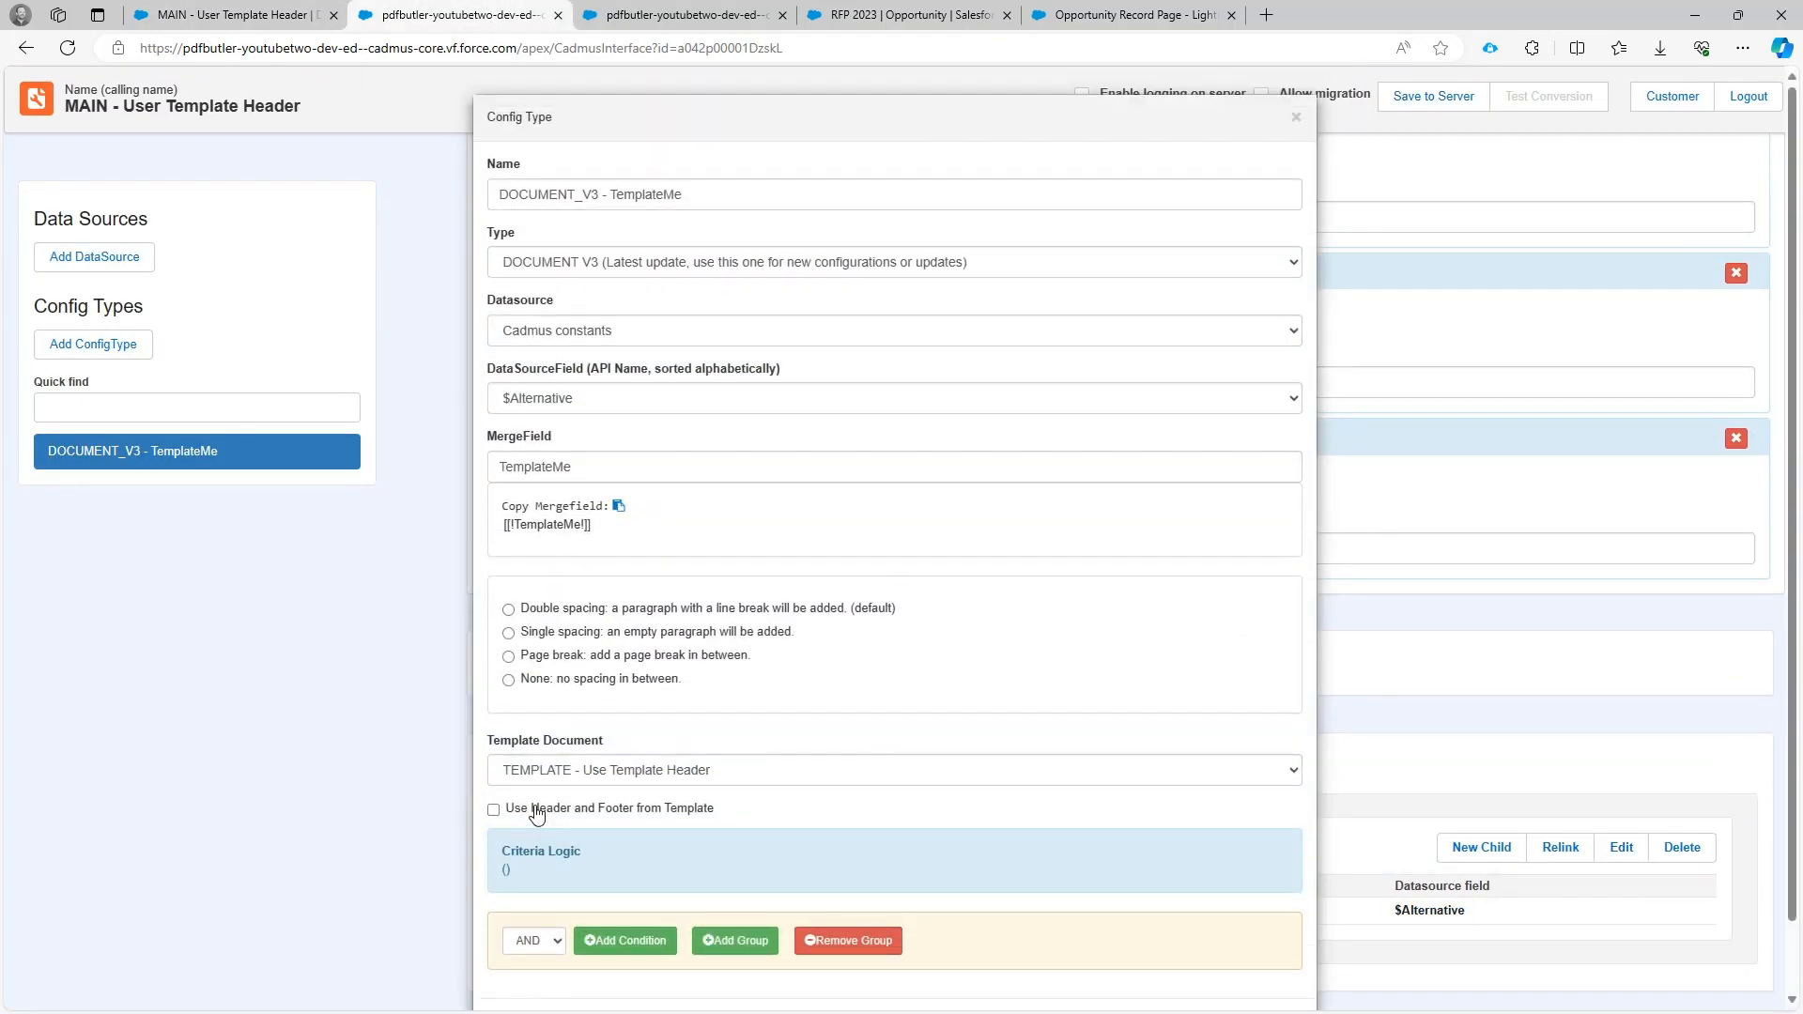
{"action": "left_click", "coordinate": [537, 812]}
{"action": "scroll", "coordinate": [897, 920], "scroll_direction": "down", "scroll_amount": 1}
{"action": "left_click", "coordinate": [1179, 954]}
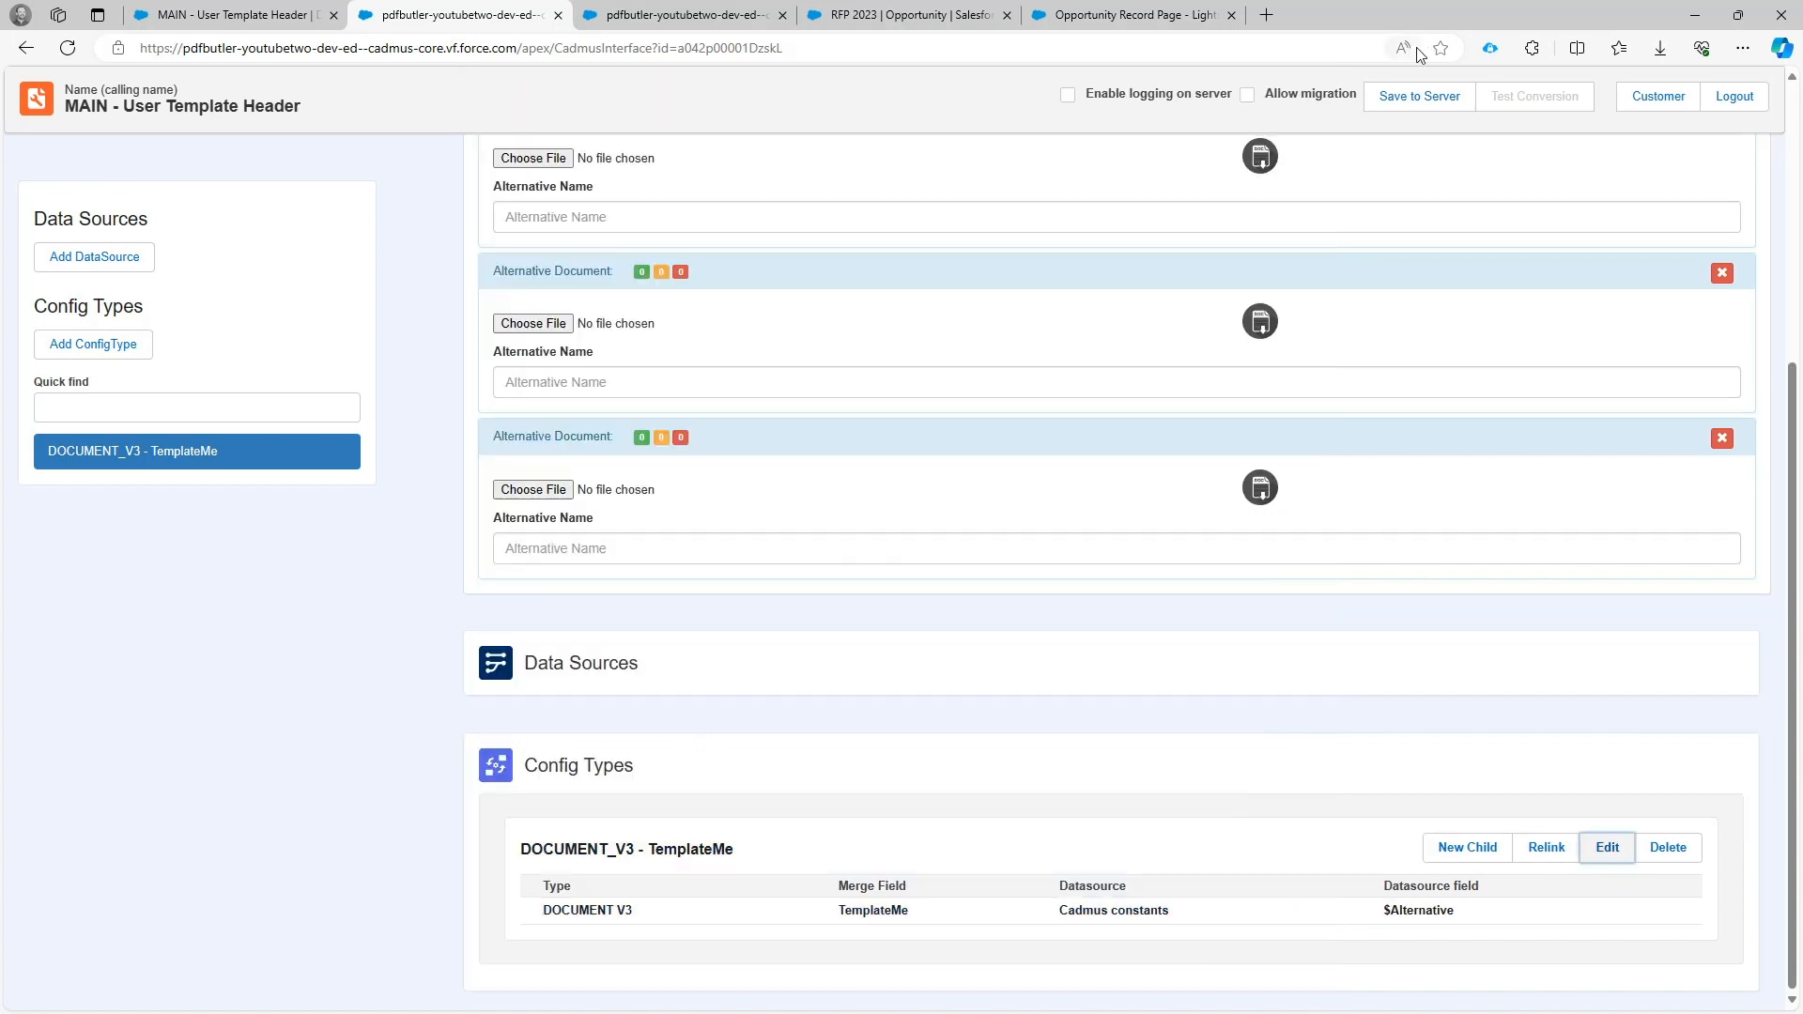
{"action": "left_click", "coordinate": [1423, 97]}
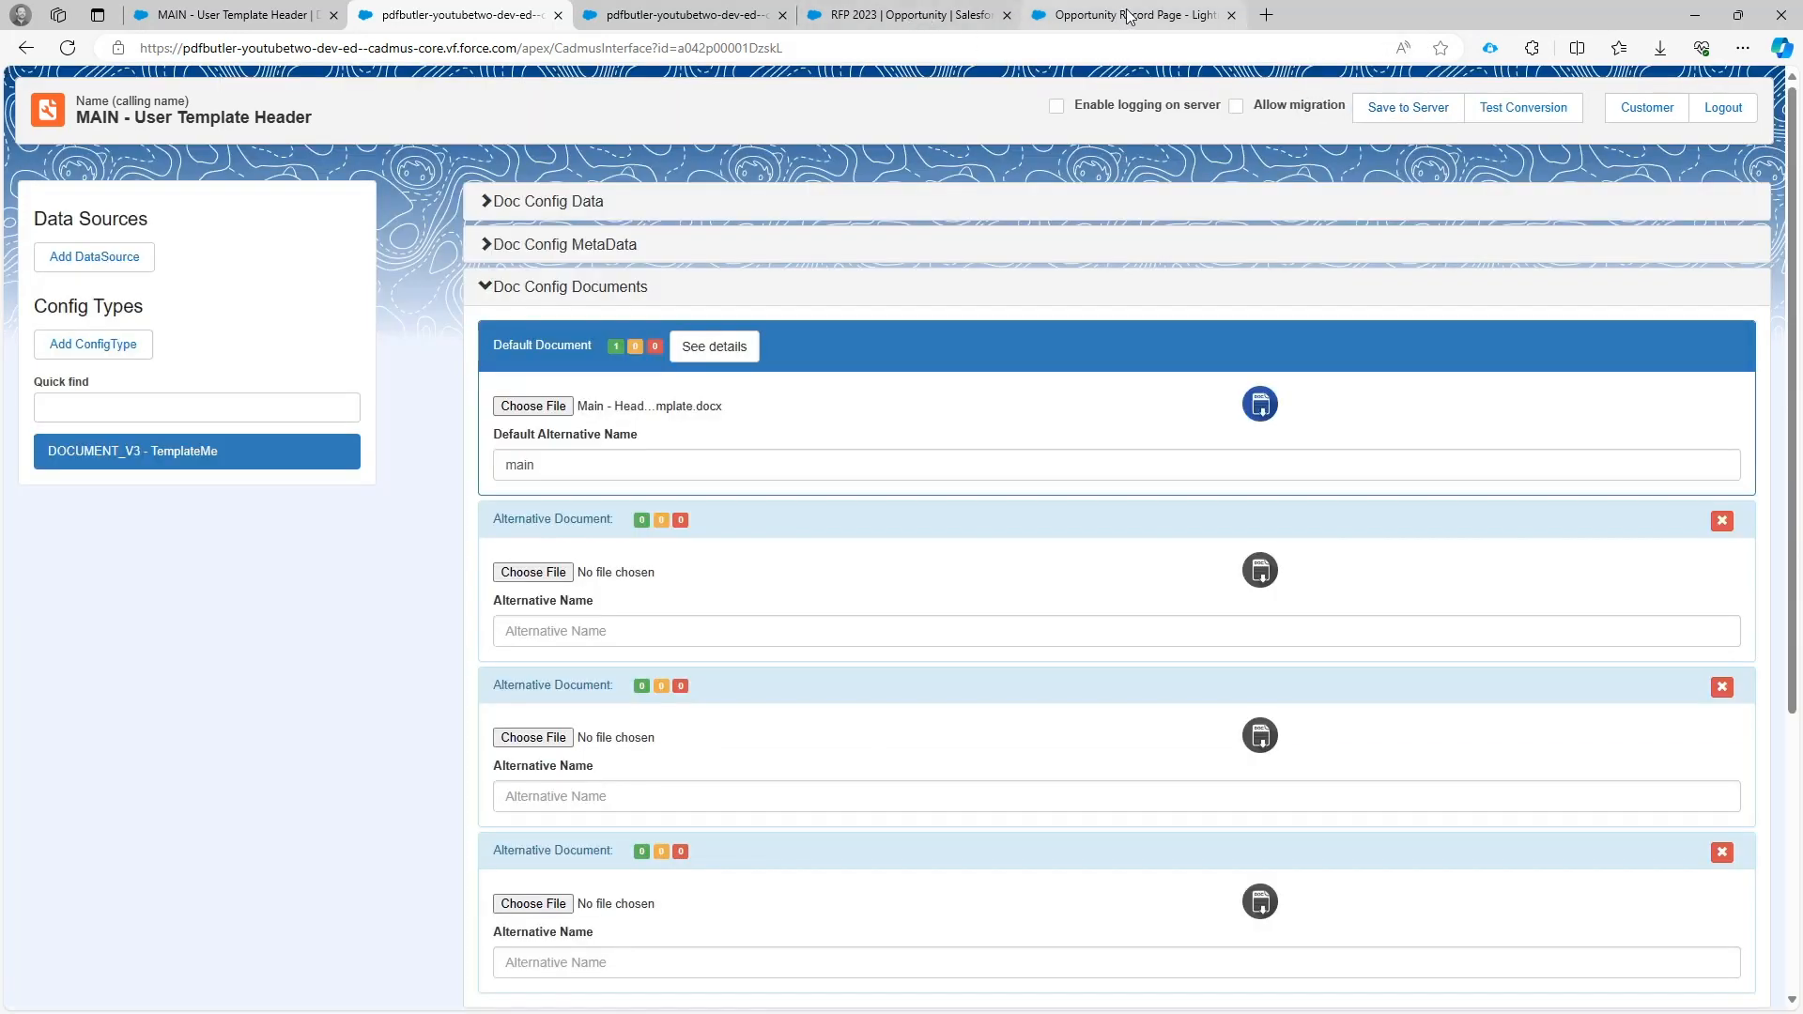
Regenerate the RFP 2023 opportunity's PDF preview and check the header and footer on the first template page.
{"action": "left_click", "coordinate": [909, 16]}
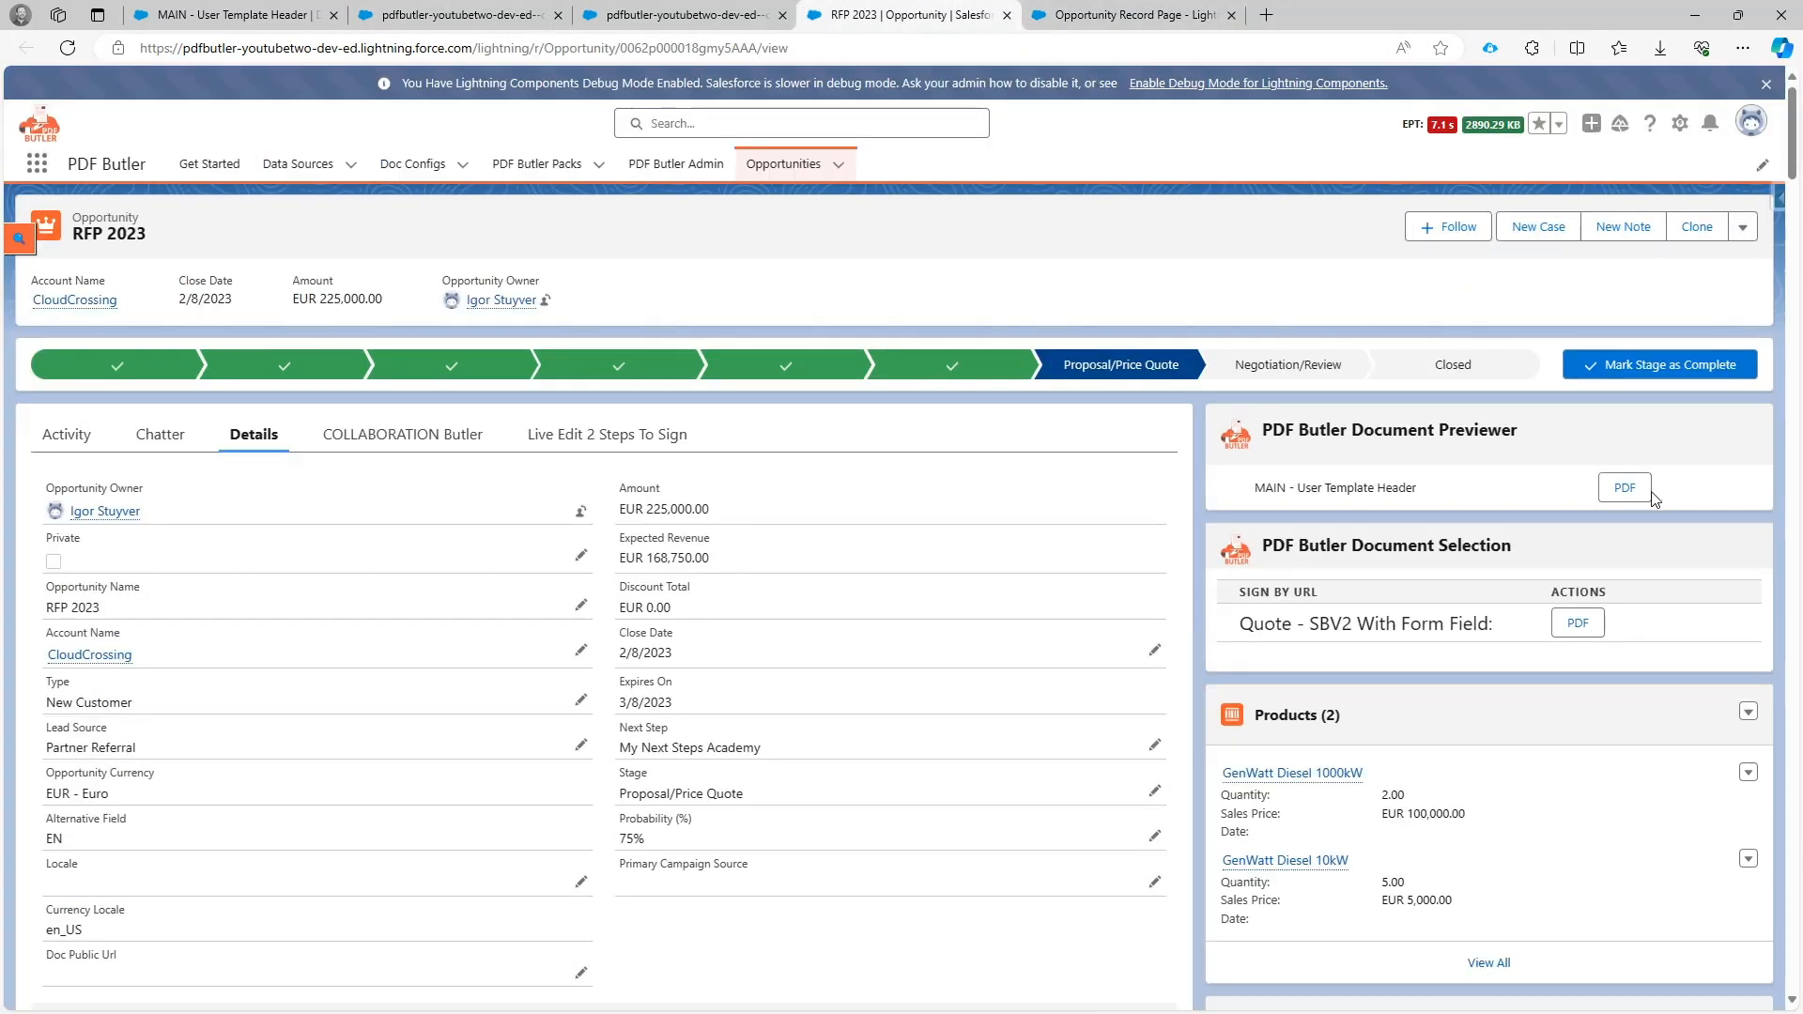
{"action": "left_click", "coordinate": [1640, 492]}
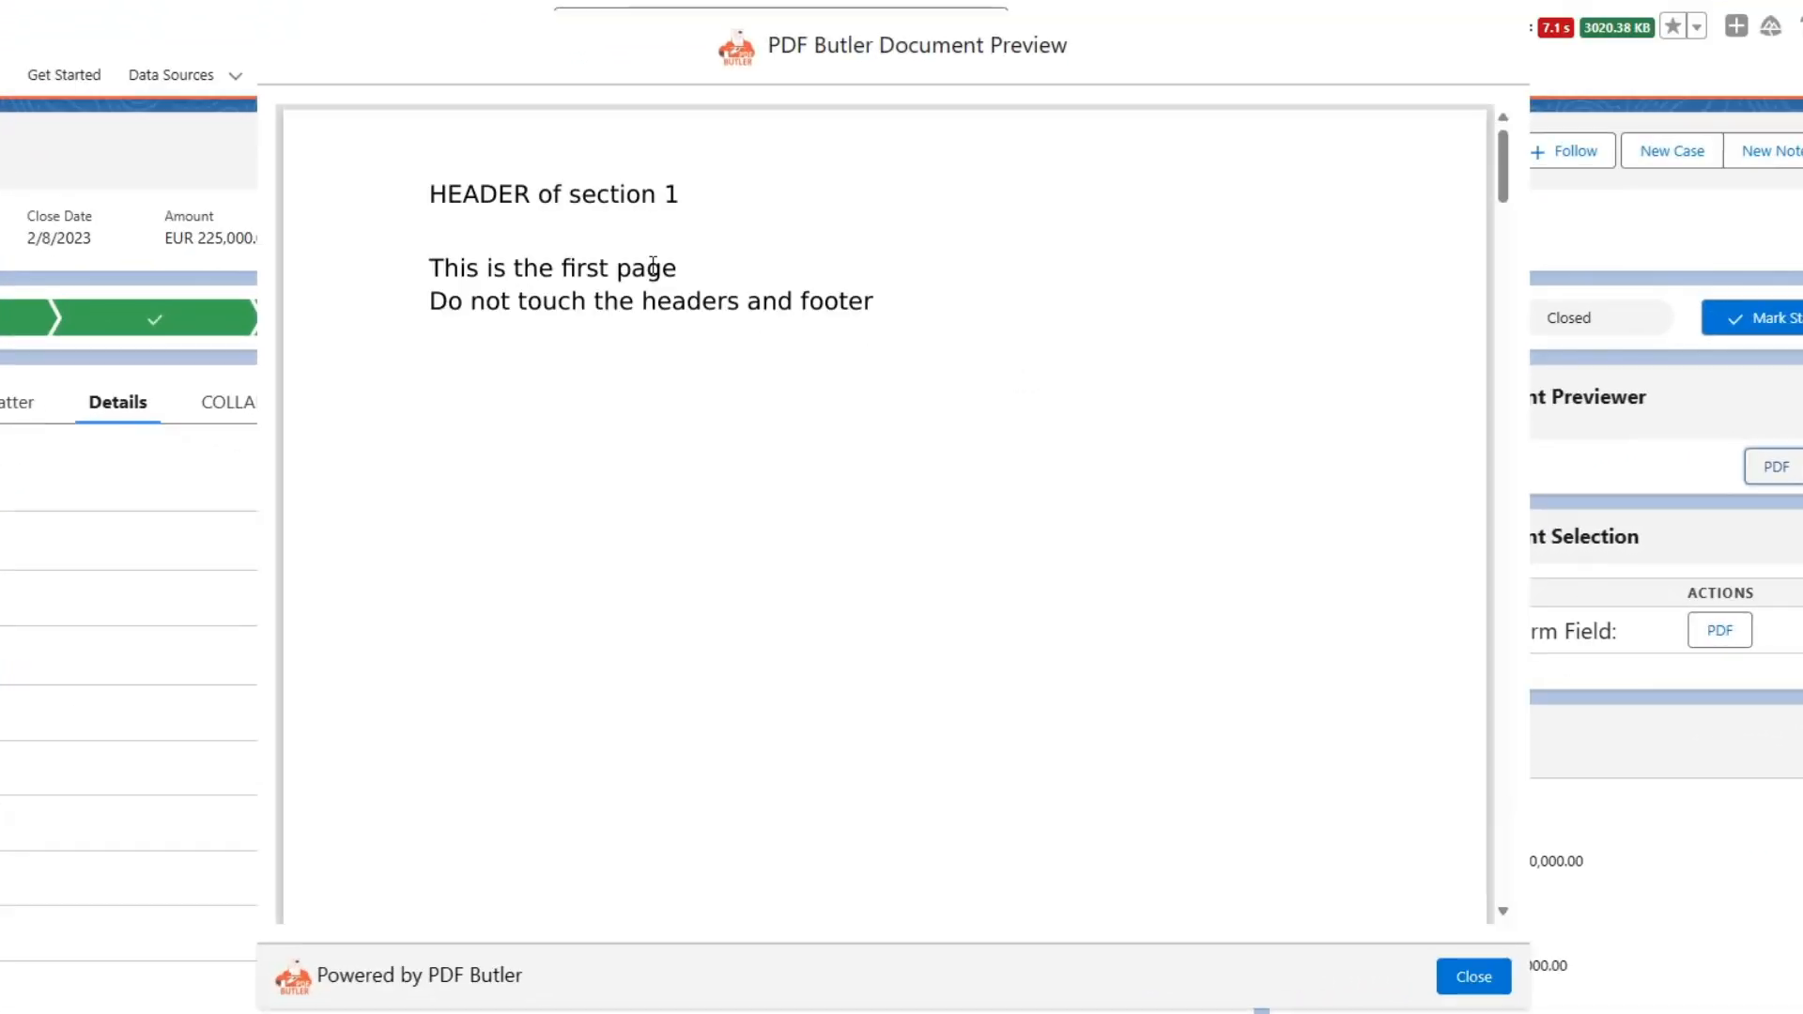
{"action": "scroll", "coordinate": [625, 200], "scroll_direction": "down", "scroll_amount": 10}
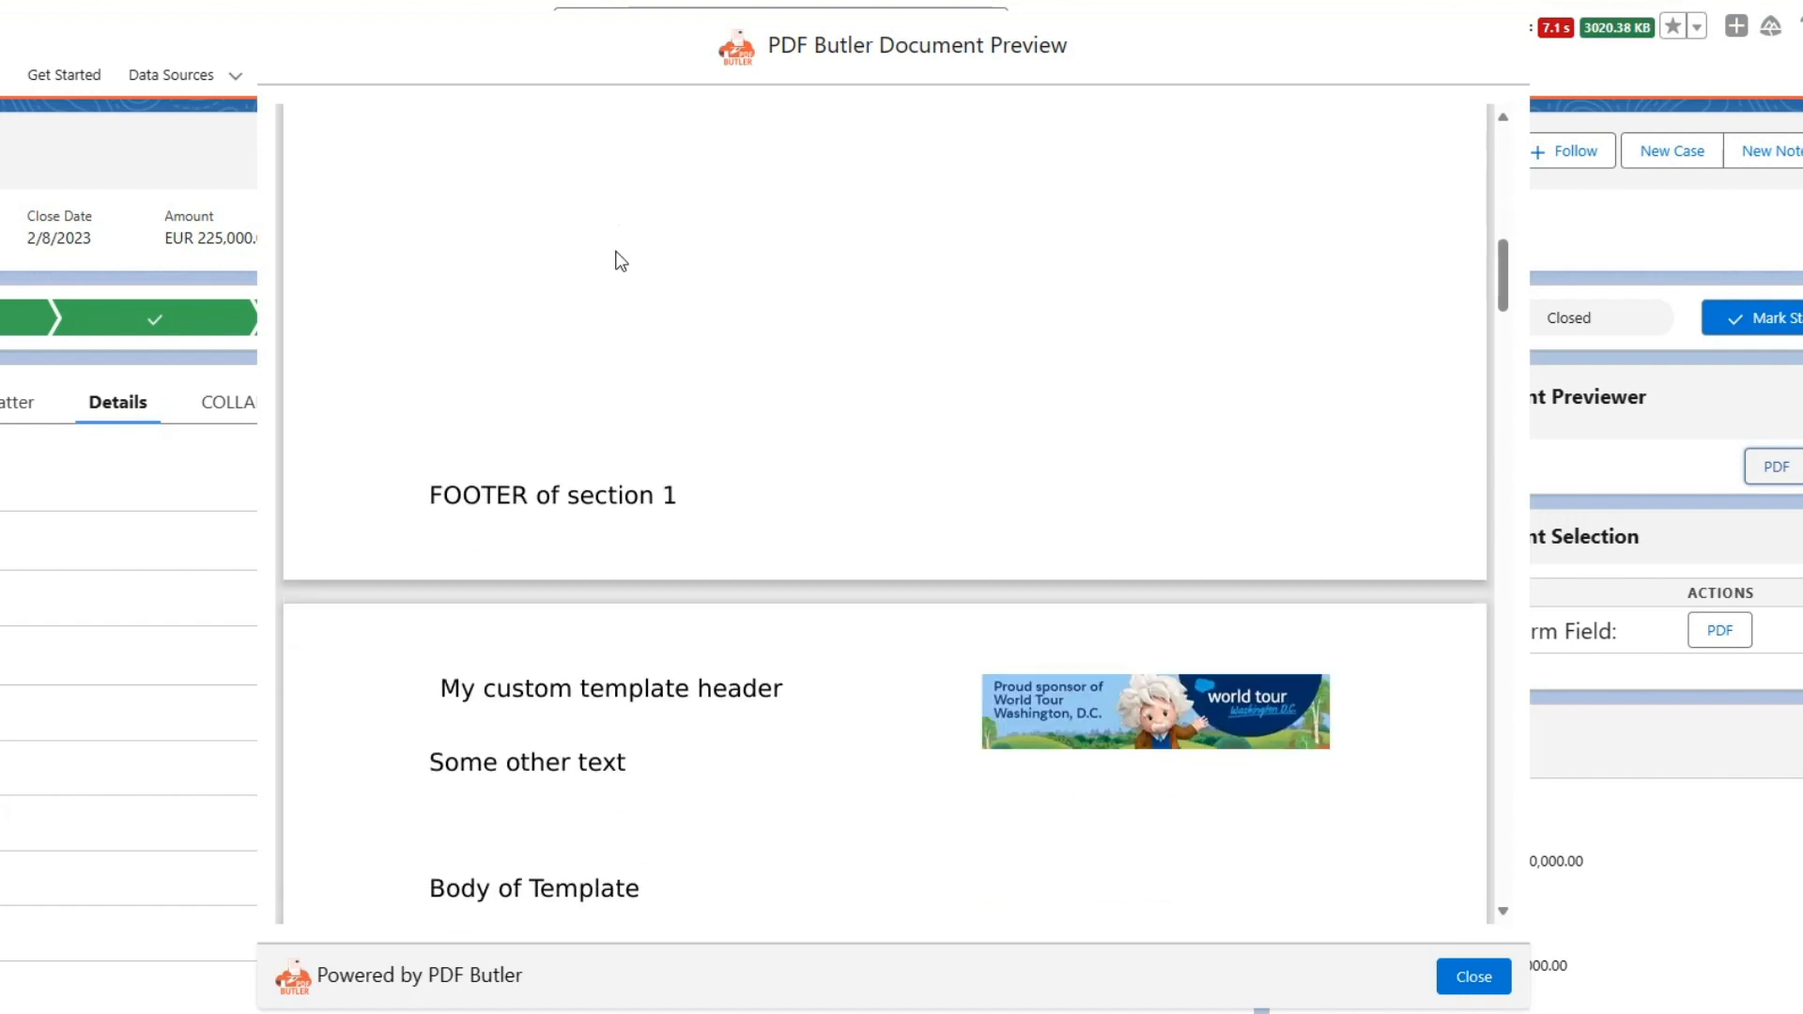
{"action": "left_click_drag", "start_coordinate": [483, 439], "coordinate": [657, 442]}
{"action": "scroll", "coordinate": [648, 442], "scroll_direction": "down", "scroll_amount": 8}
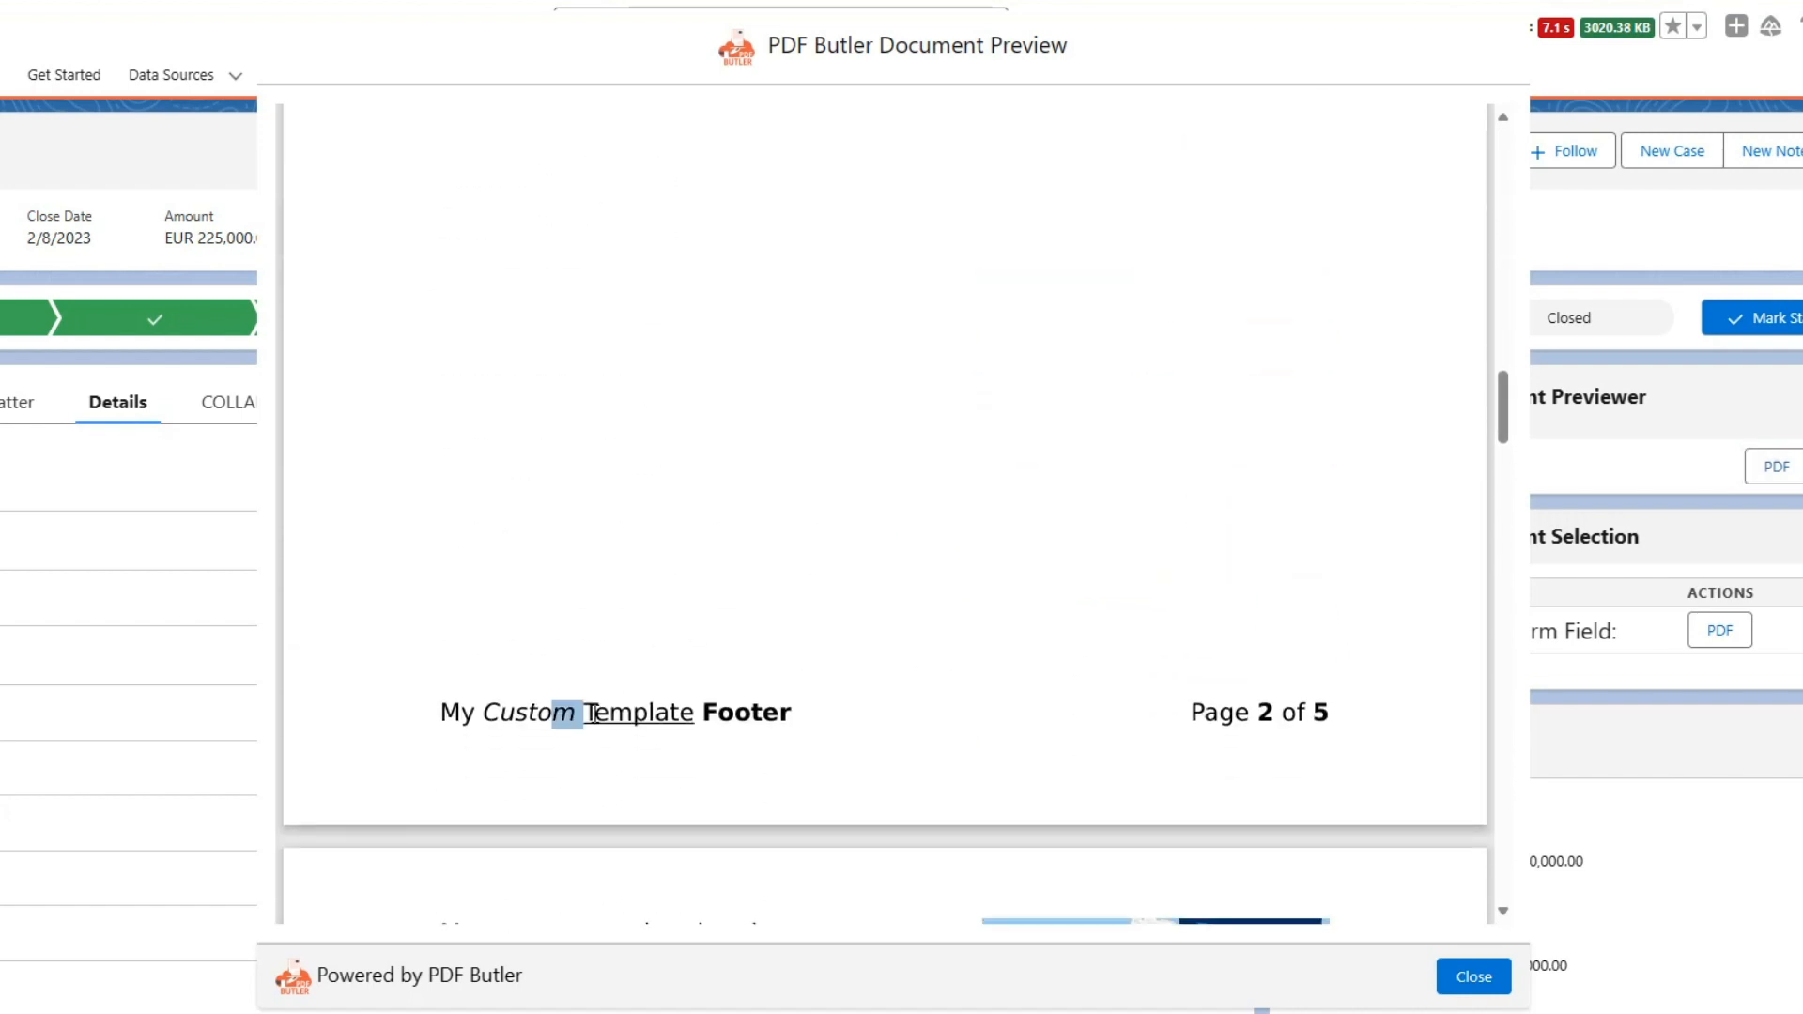
{"action": "left_click_drag", "start_coordinate": [594, 714], "coordinate": [784, 700]}
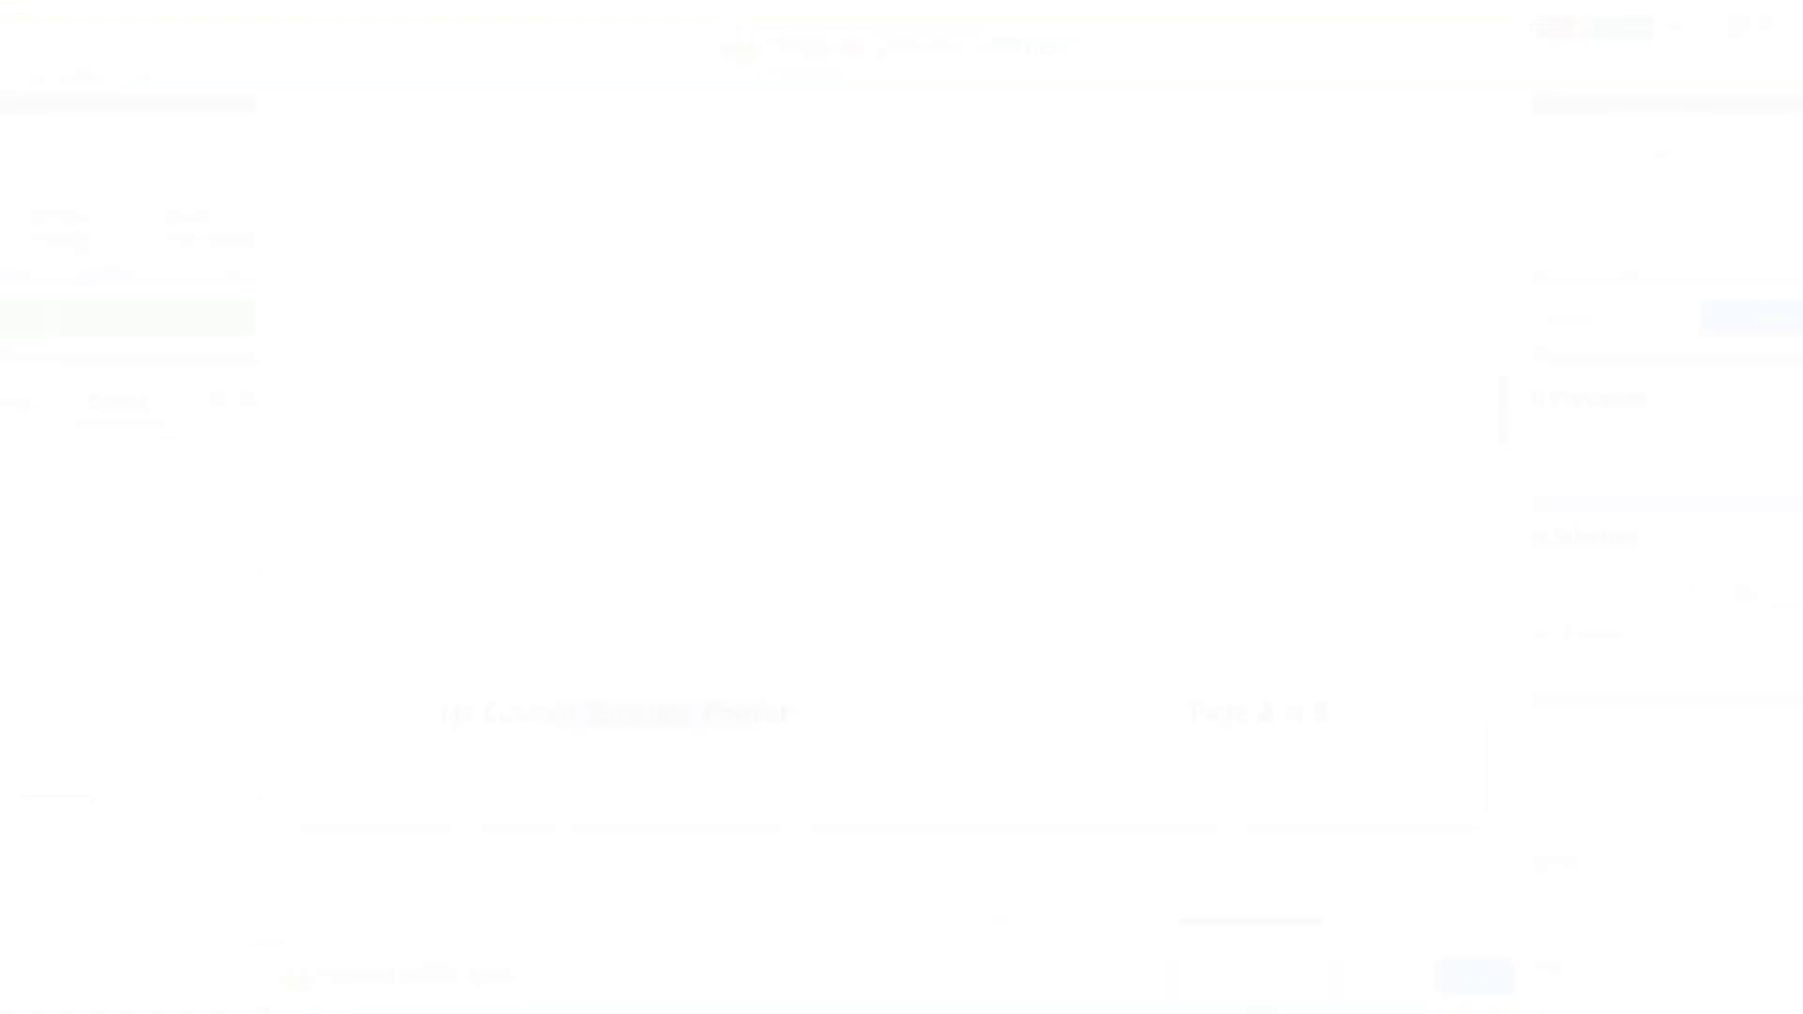